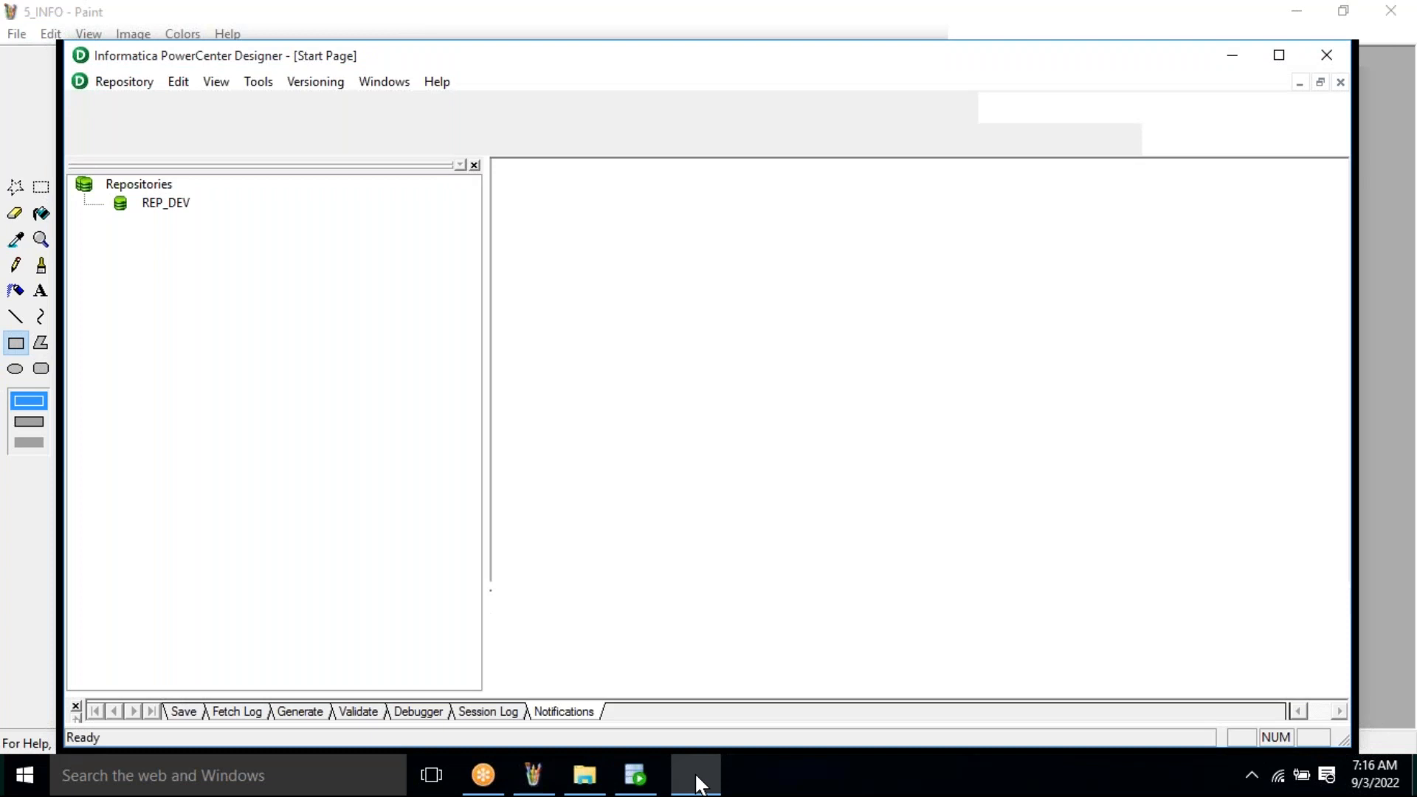
- Maximize the Designer and open the Connect to Repository dialog for REP_DEV
{"action": "double_click", "coordinate": [832, 62]}
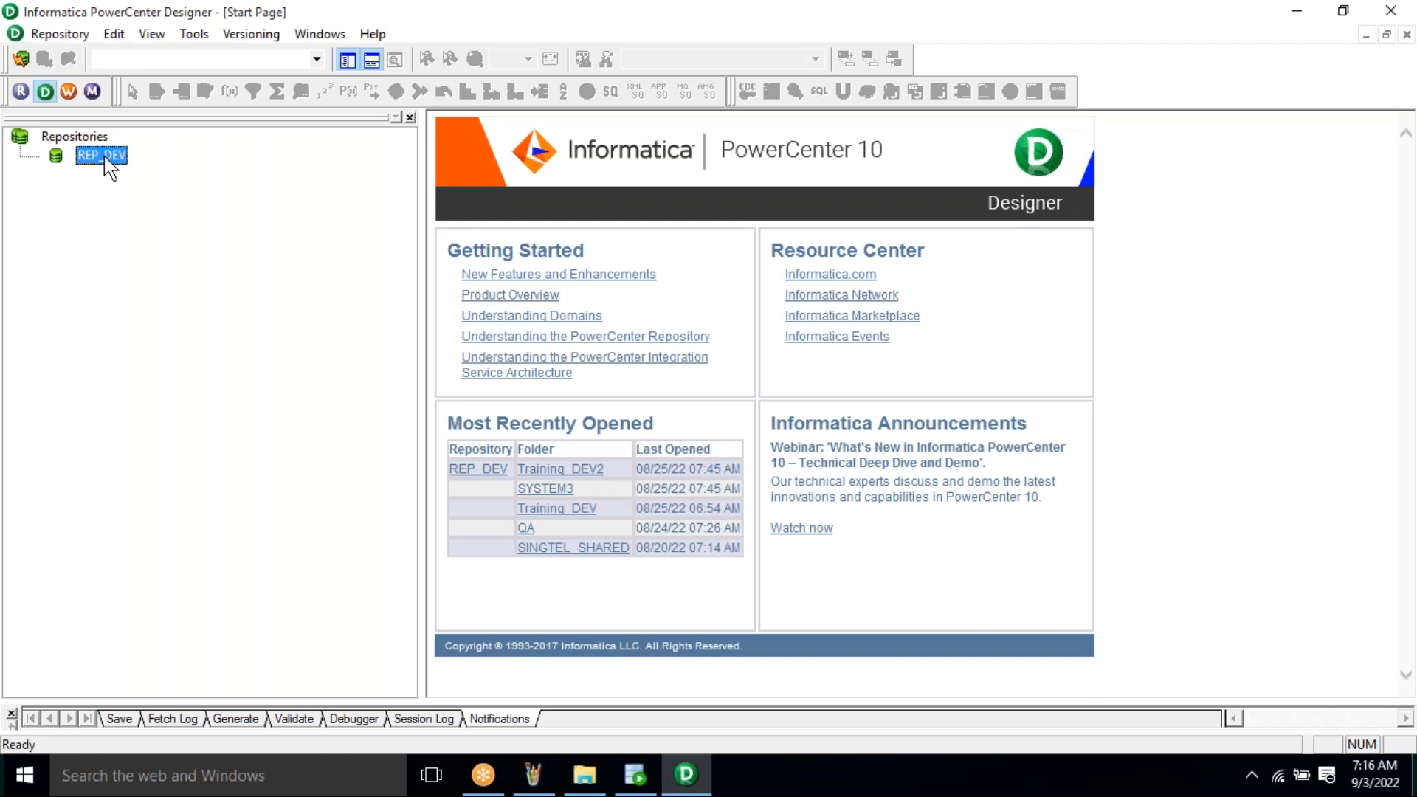
{"action": "right_click", "coordinate": [109, 167]}
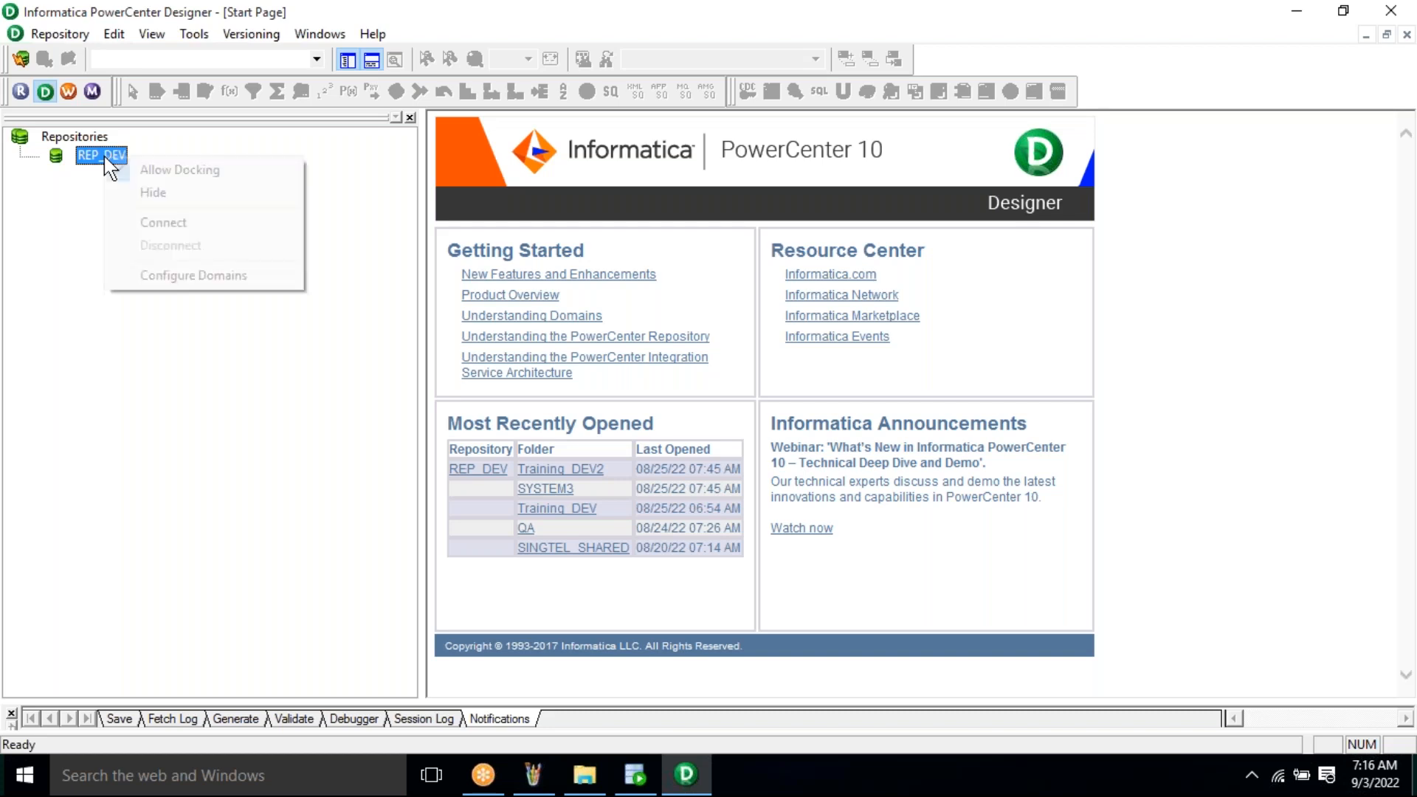
{"action": "left_click", "coordinate": [196, 223]}
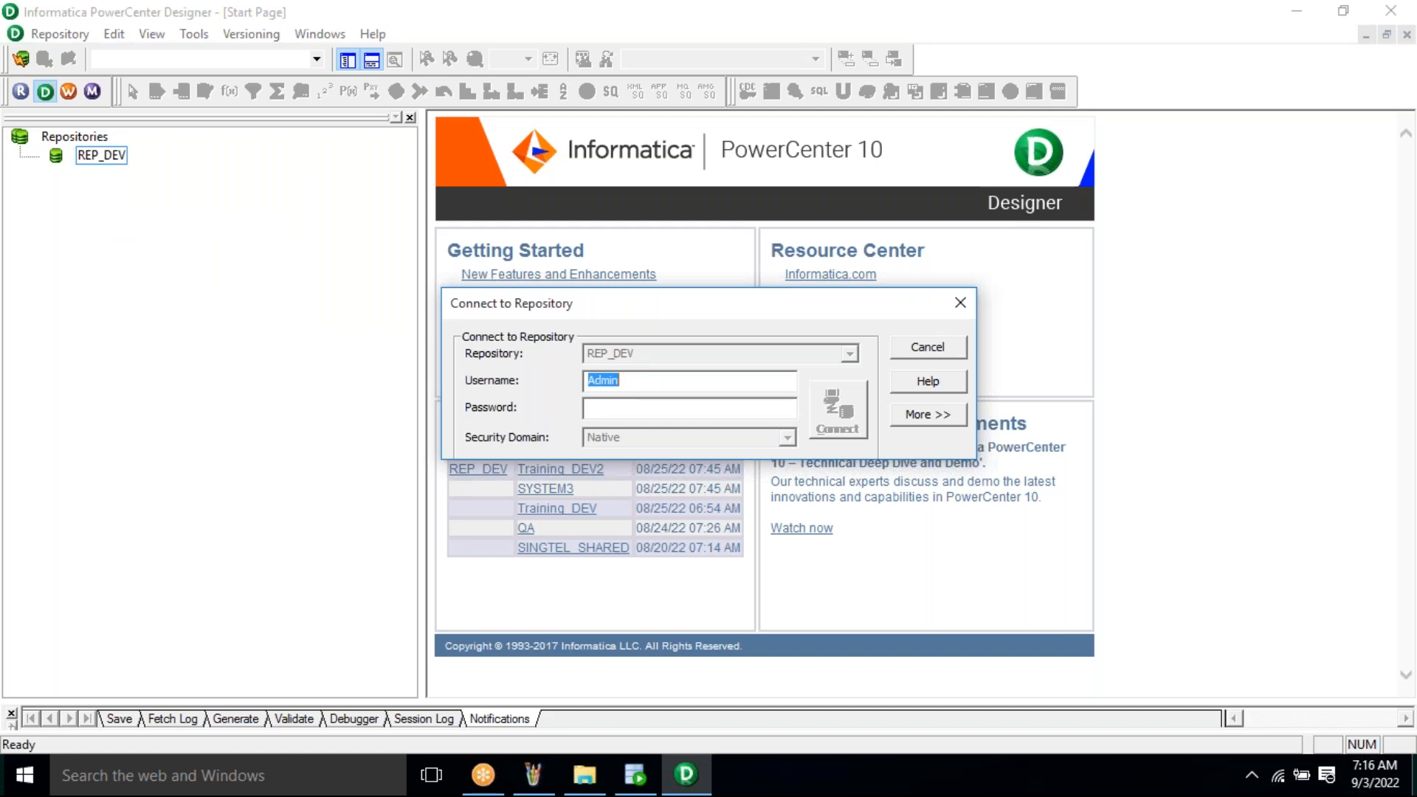
- Move to the Password field of the REP_DEV sign-in
{"action": "key", "text": "Tab"}
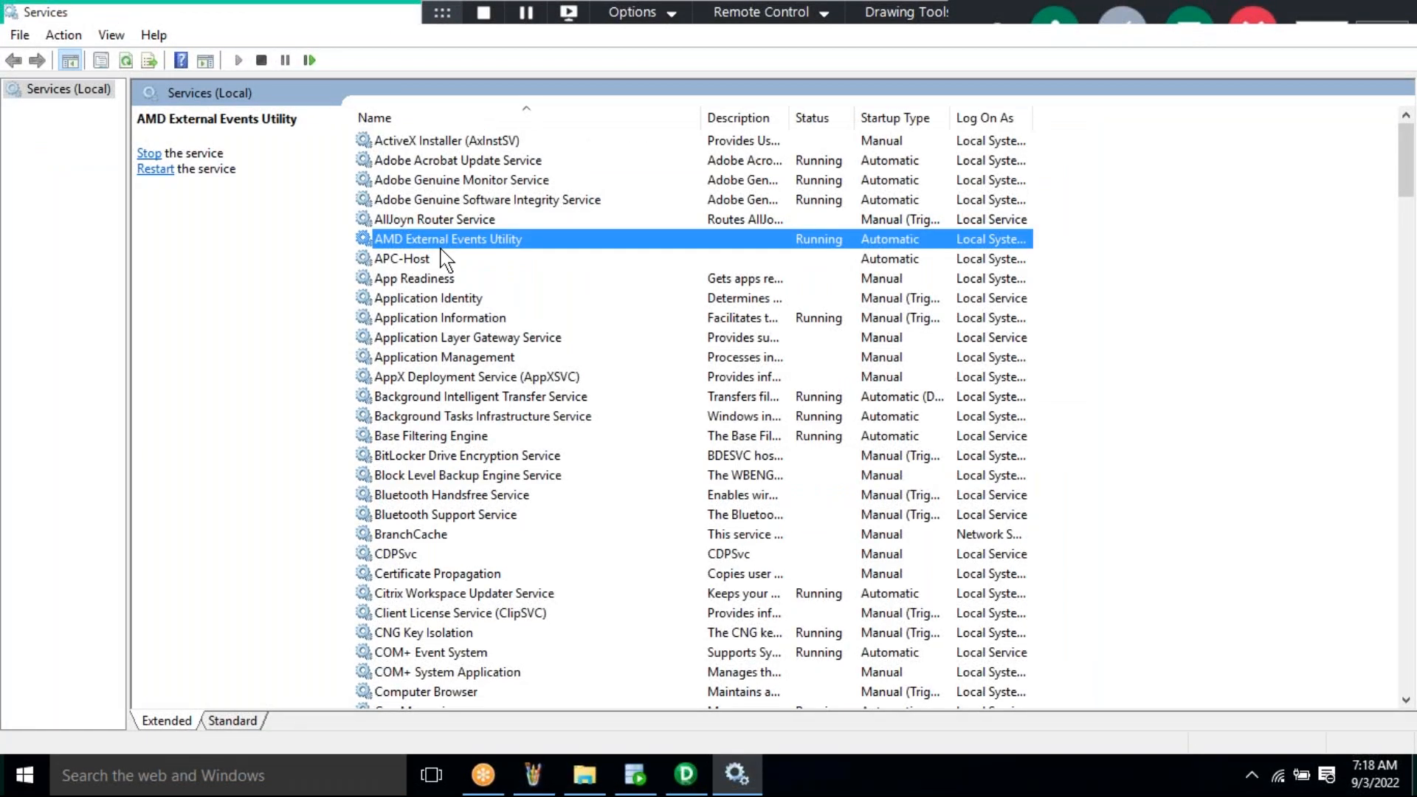
- Select the Informatica 10.2.0 service and confirm it is Running with Automatic startup
{"action": "key", "text": "i"}
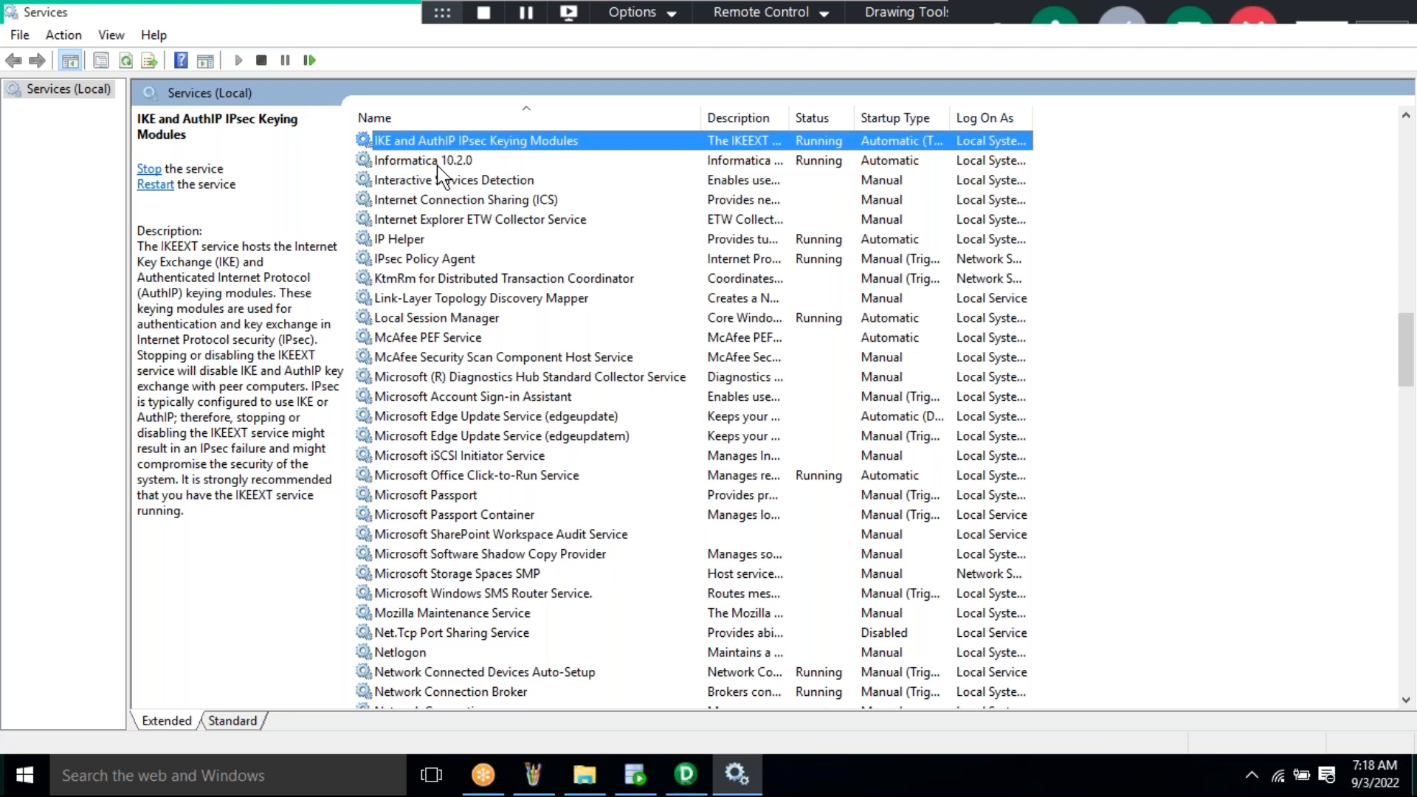
{"action": "left_click", "coordinate": [438, 165]}
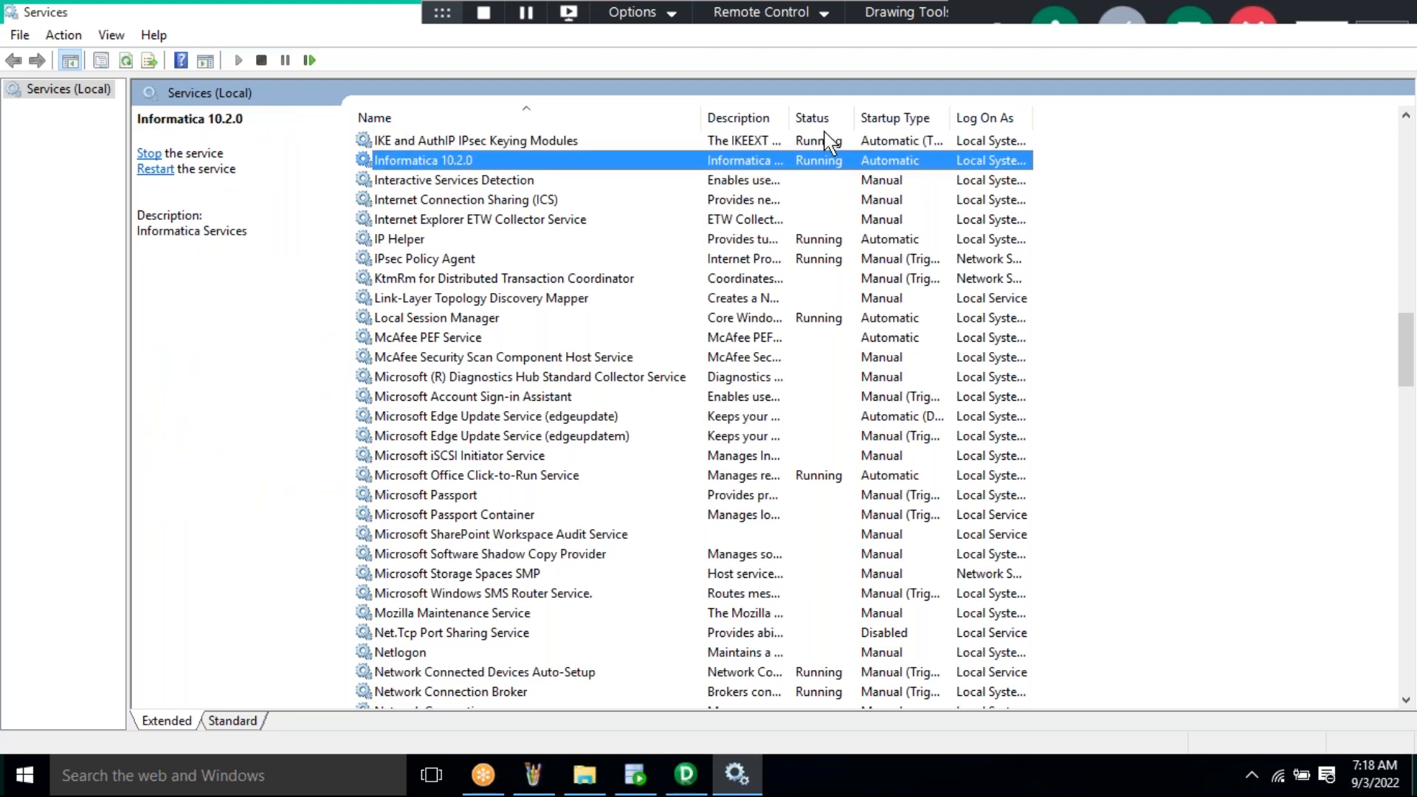
{"action": "left_click", "coordinate": [818, 186]}
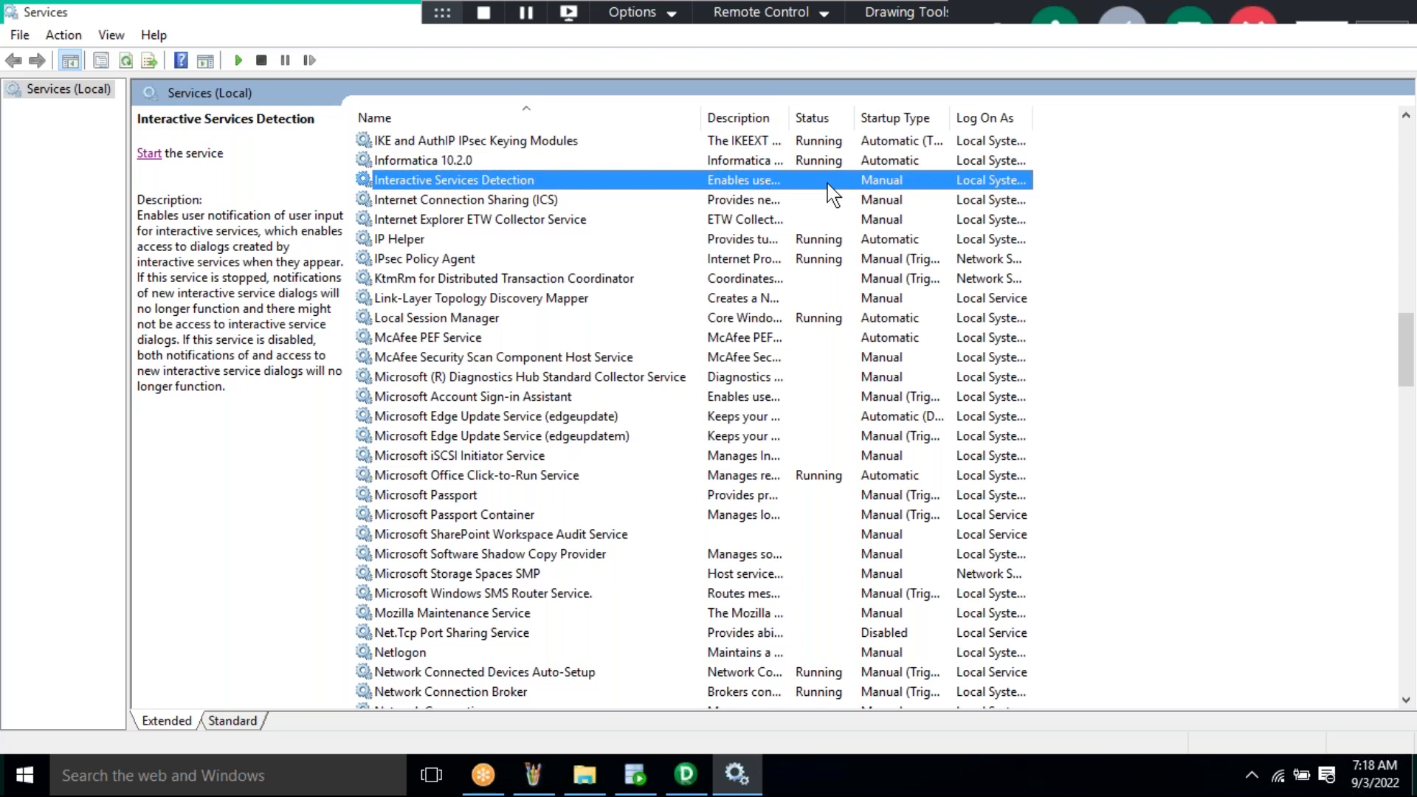
{"action": "left_click", "coordinate": [810, 163]}
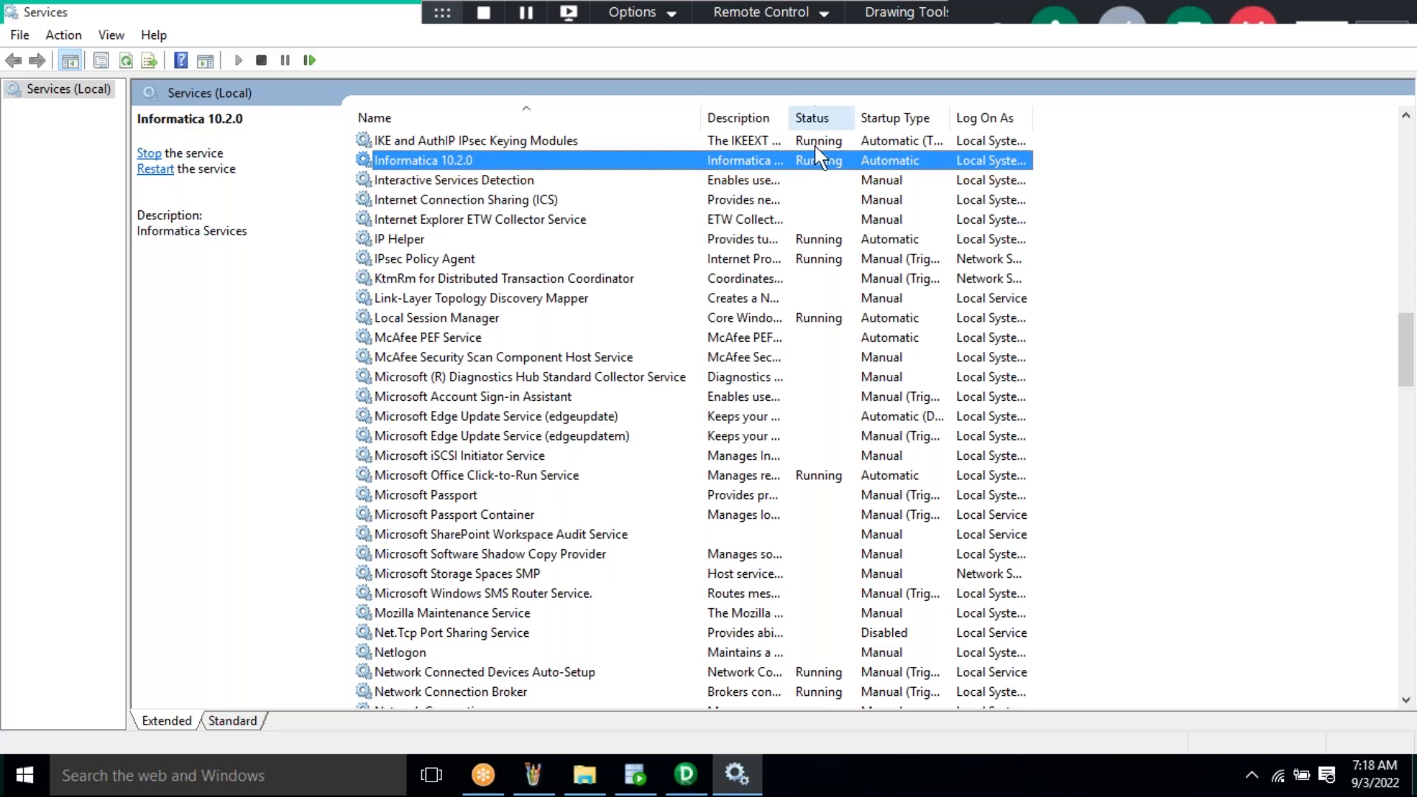
- Refresh the Informatica 10.2.0 service, still Running, and return to the Designer sign-in
{"action": "right_click", "coordinate": [443, 165]}
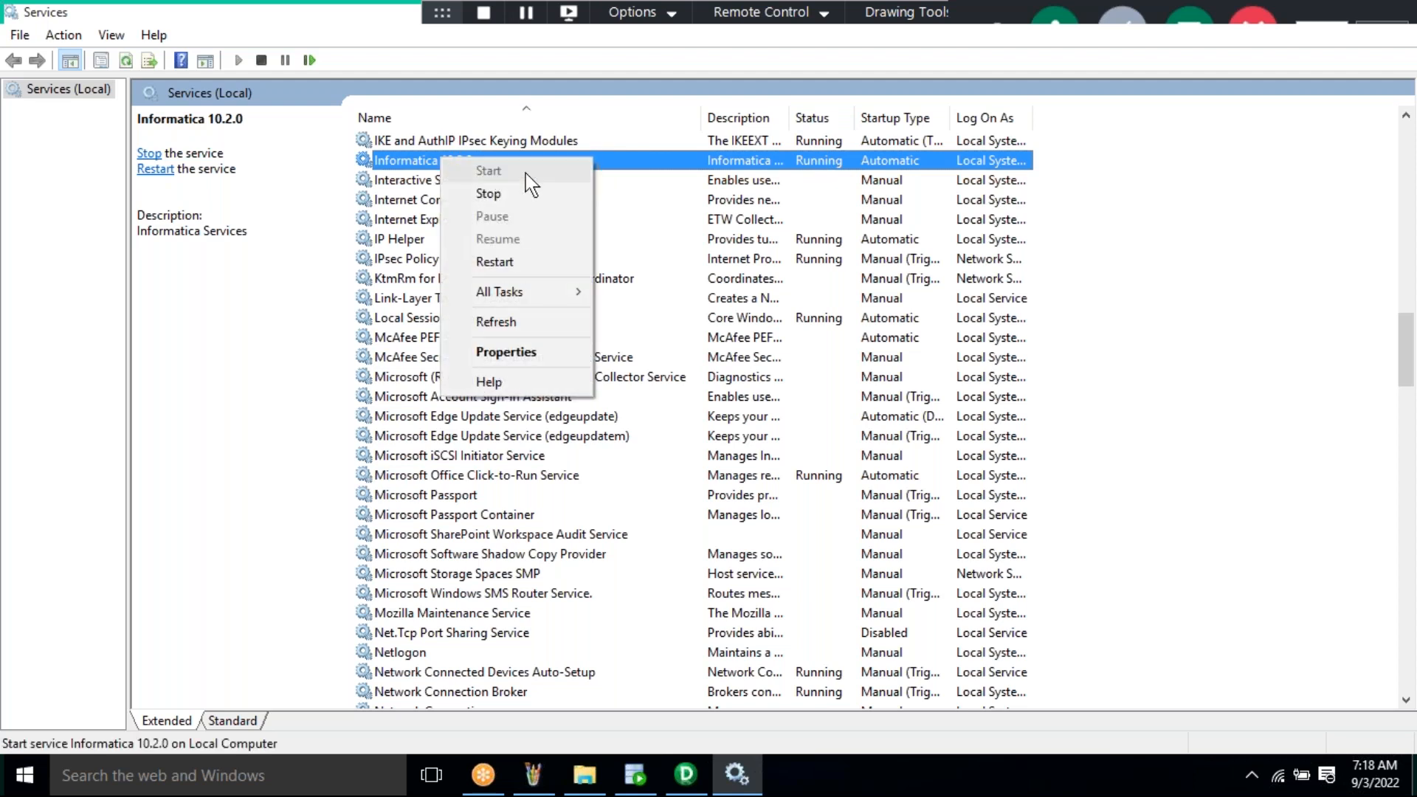
{"action": "left_click", "coordinate": [1116, 266]}
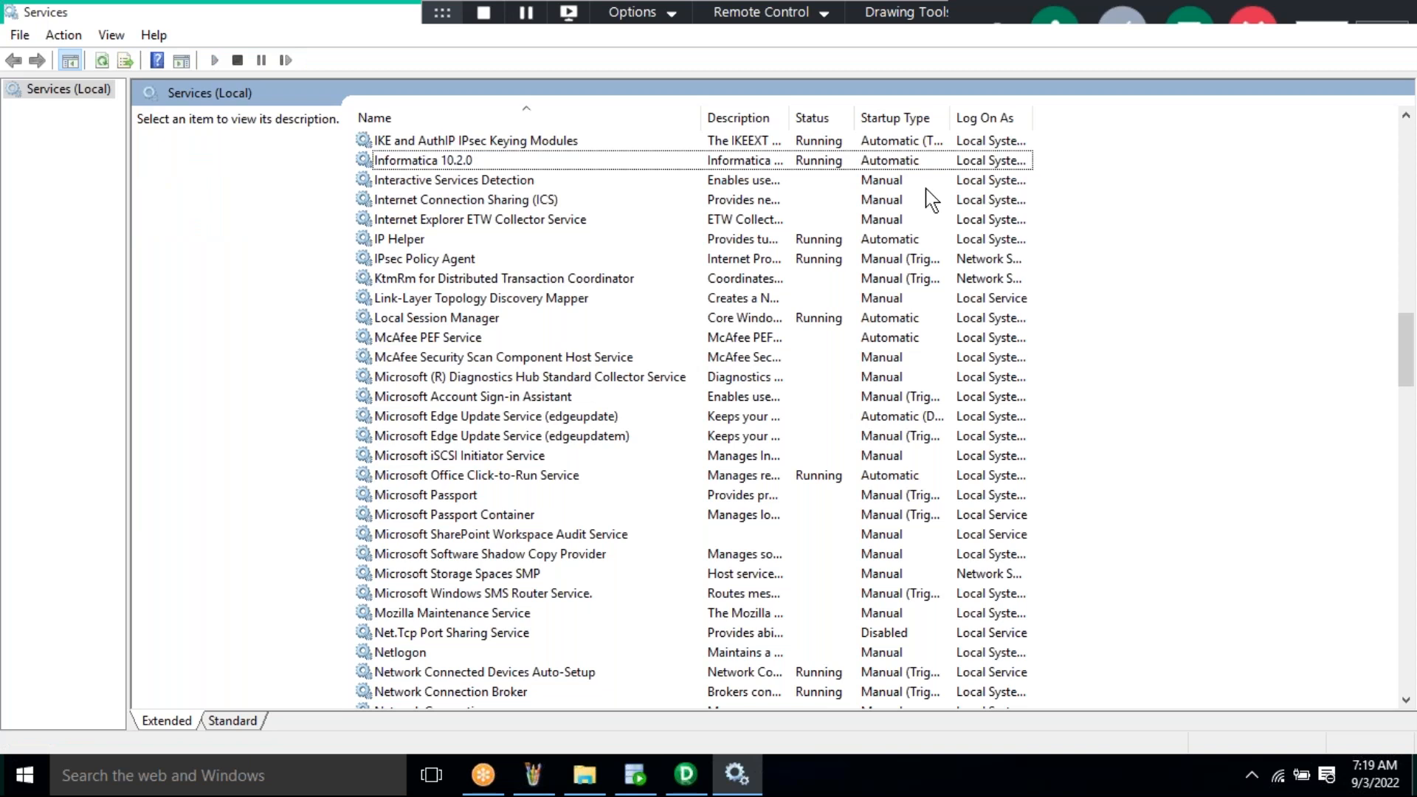
{"action": "left_click", "coordinate": [840, 164]}
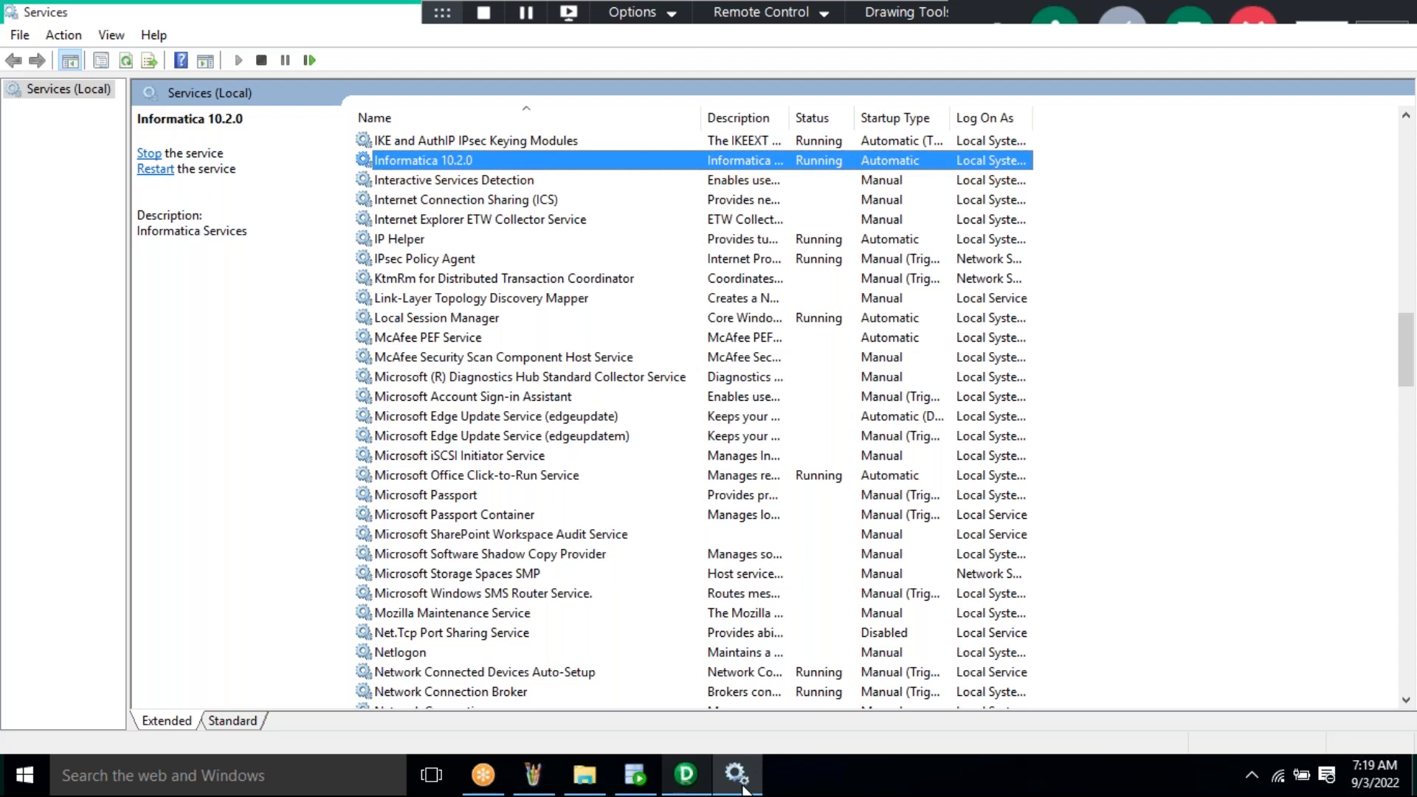
{"action": "mouse_move", "coordinate": [746, 790]}
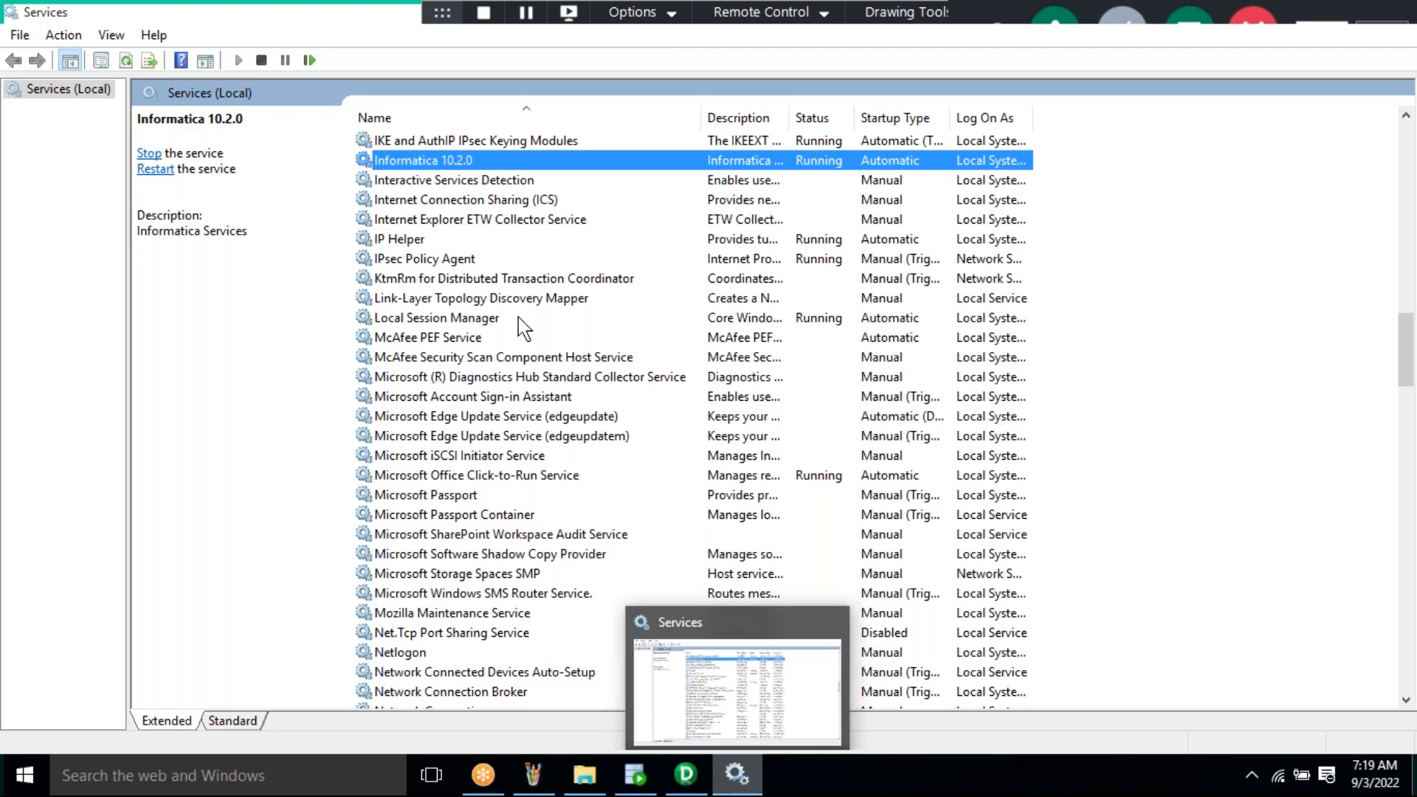
{"action": "right_click", "coordinate": [443, 161]}
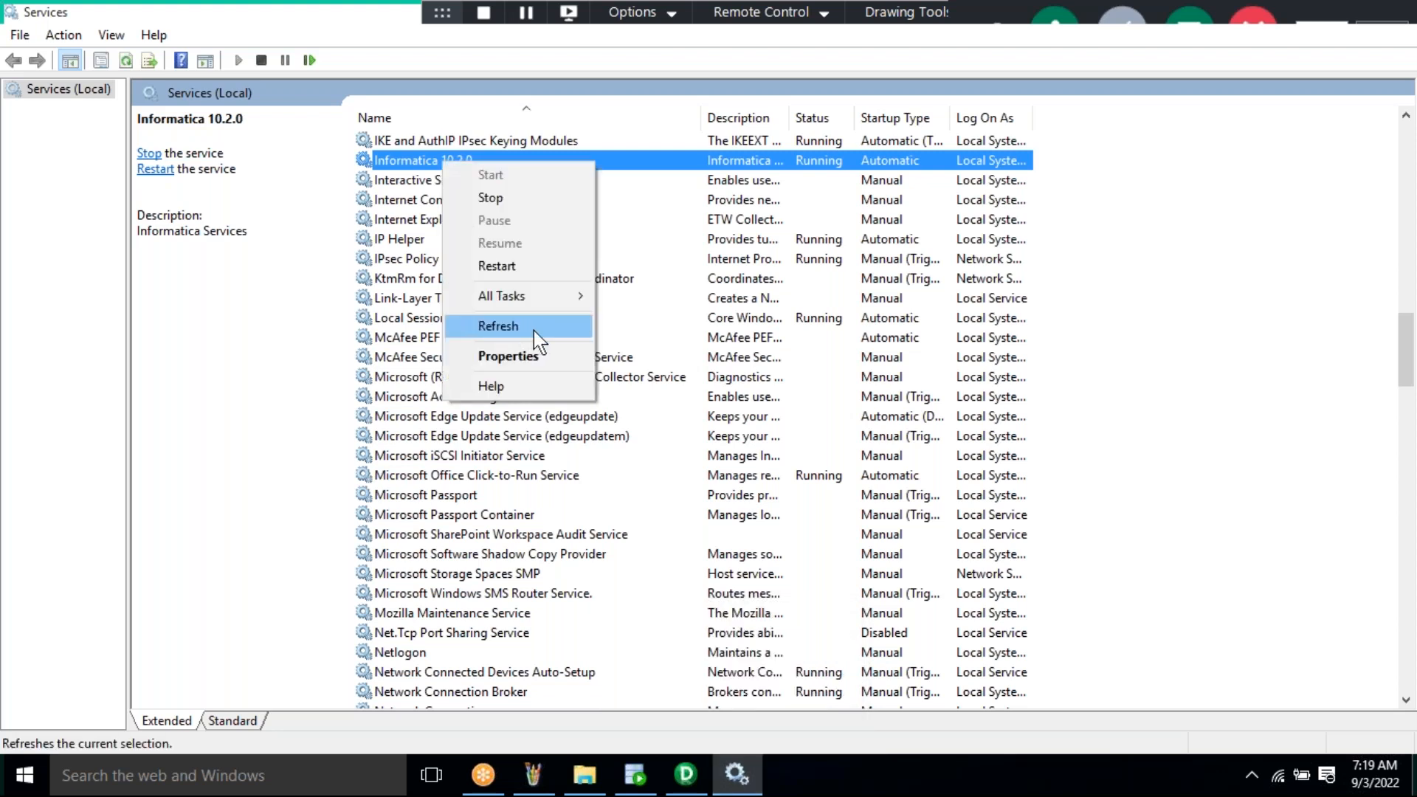
{"action": "left_click", "coordinate": [498, 325]}
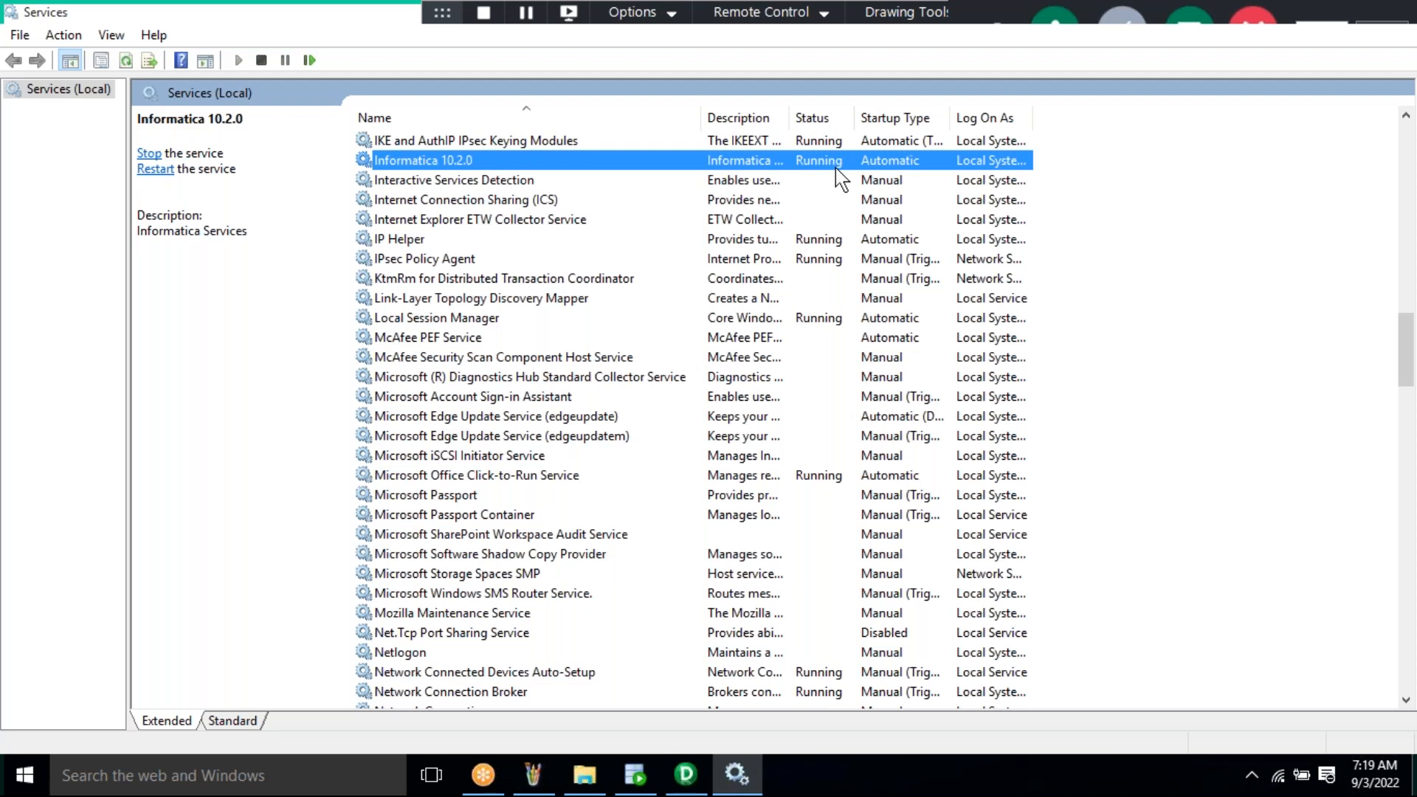
{"action": "left_click", "coordinate": [690, 786]}
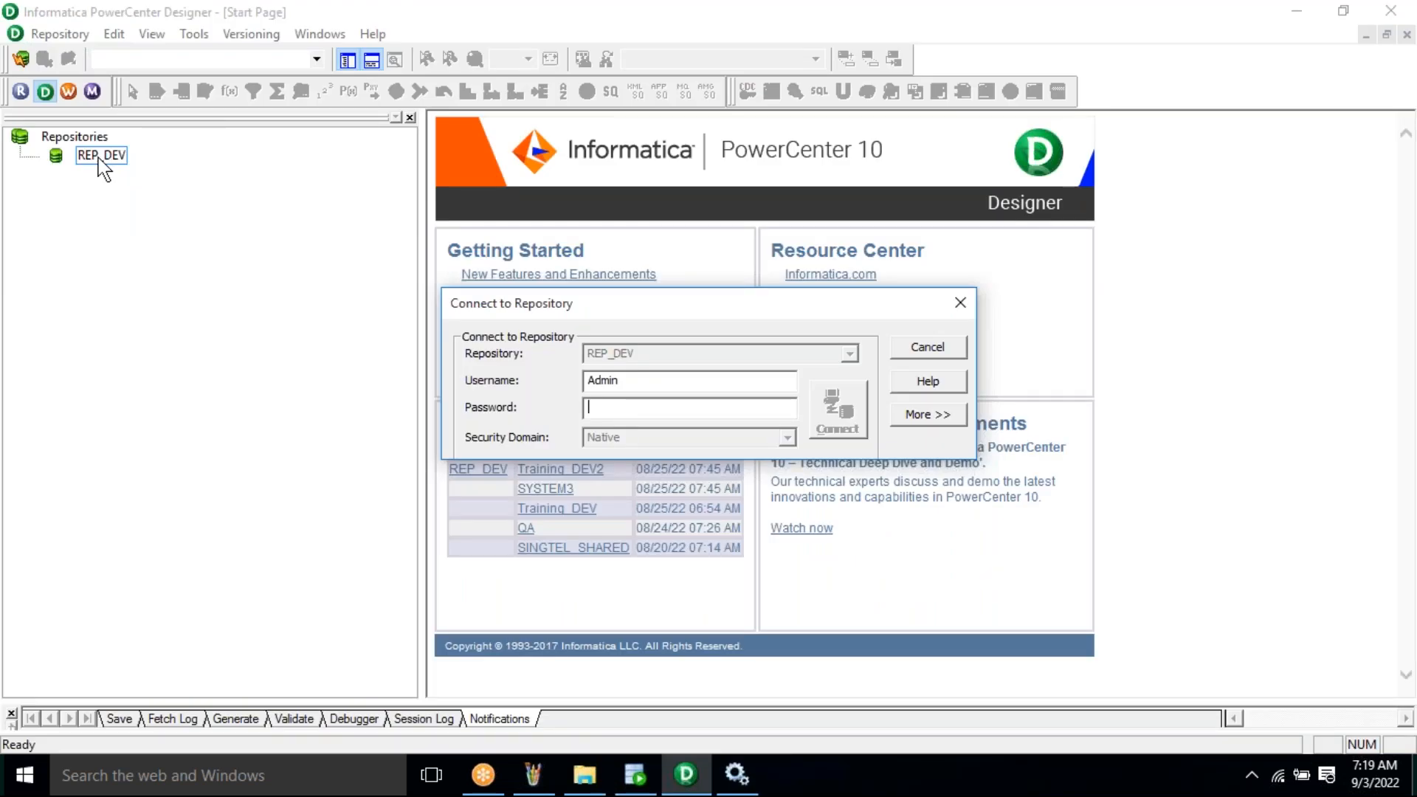
- Enter the repository password and connect to REP_DEV, revealing CC, SYSTEM3, Training, Training_DEV, Training_DEV2
{"action": "key", "text": "alt+Tab"}
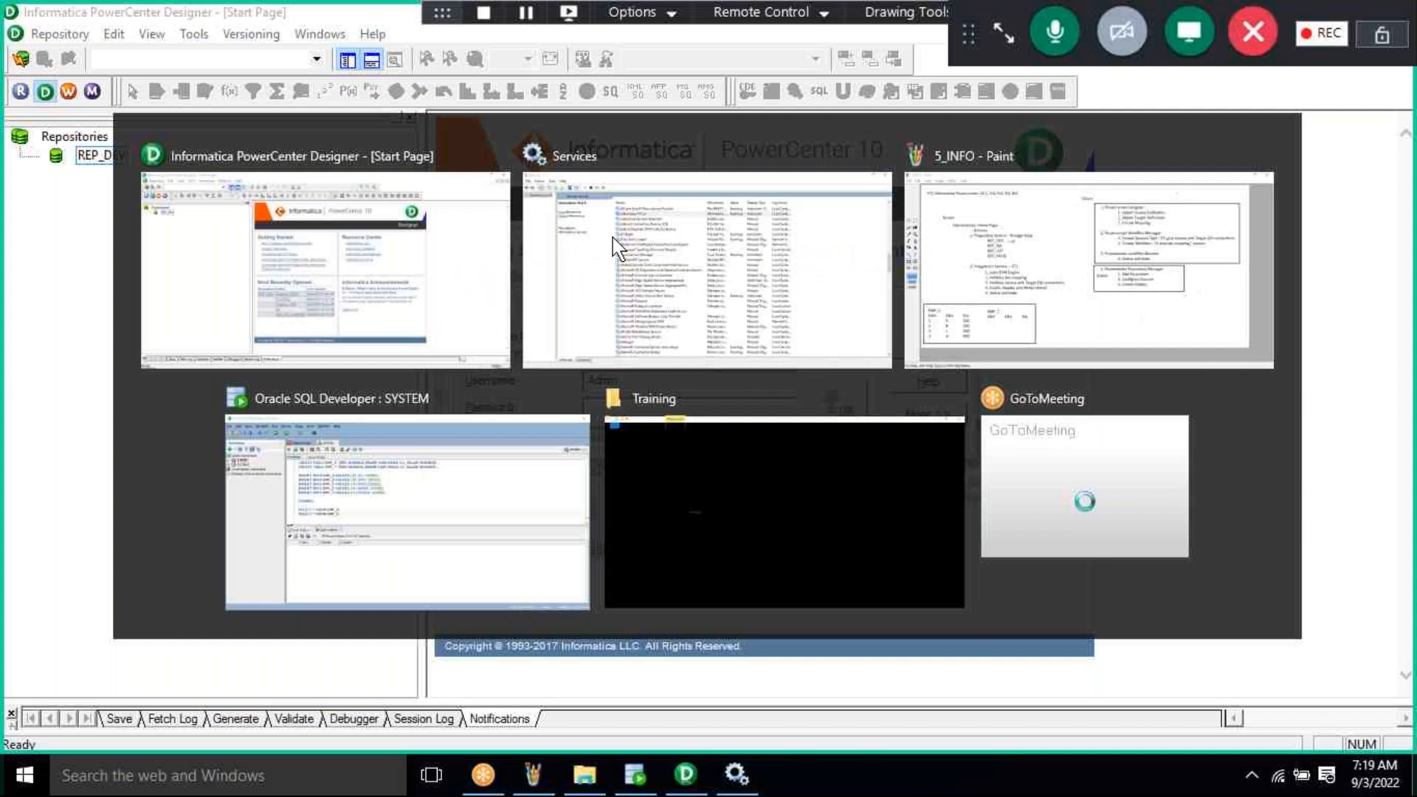
{"action": "left_click", "coordinate": [613, 237]}
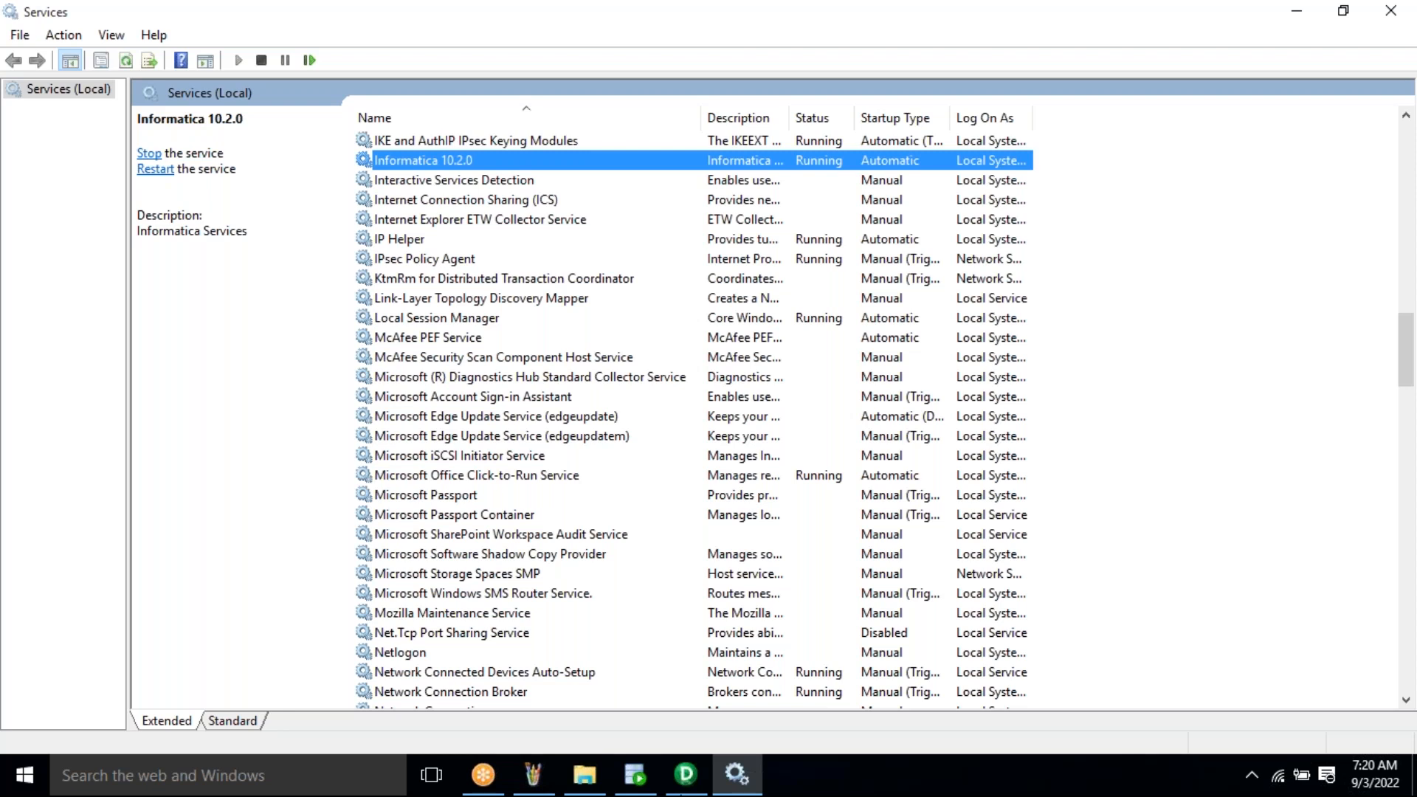
{"action": "left_click", "coordinate": [684, 783]}
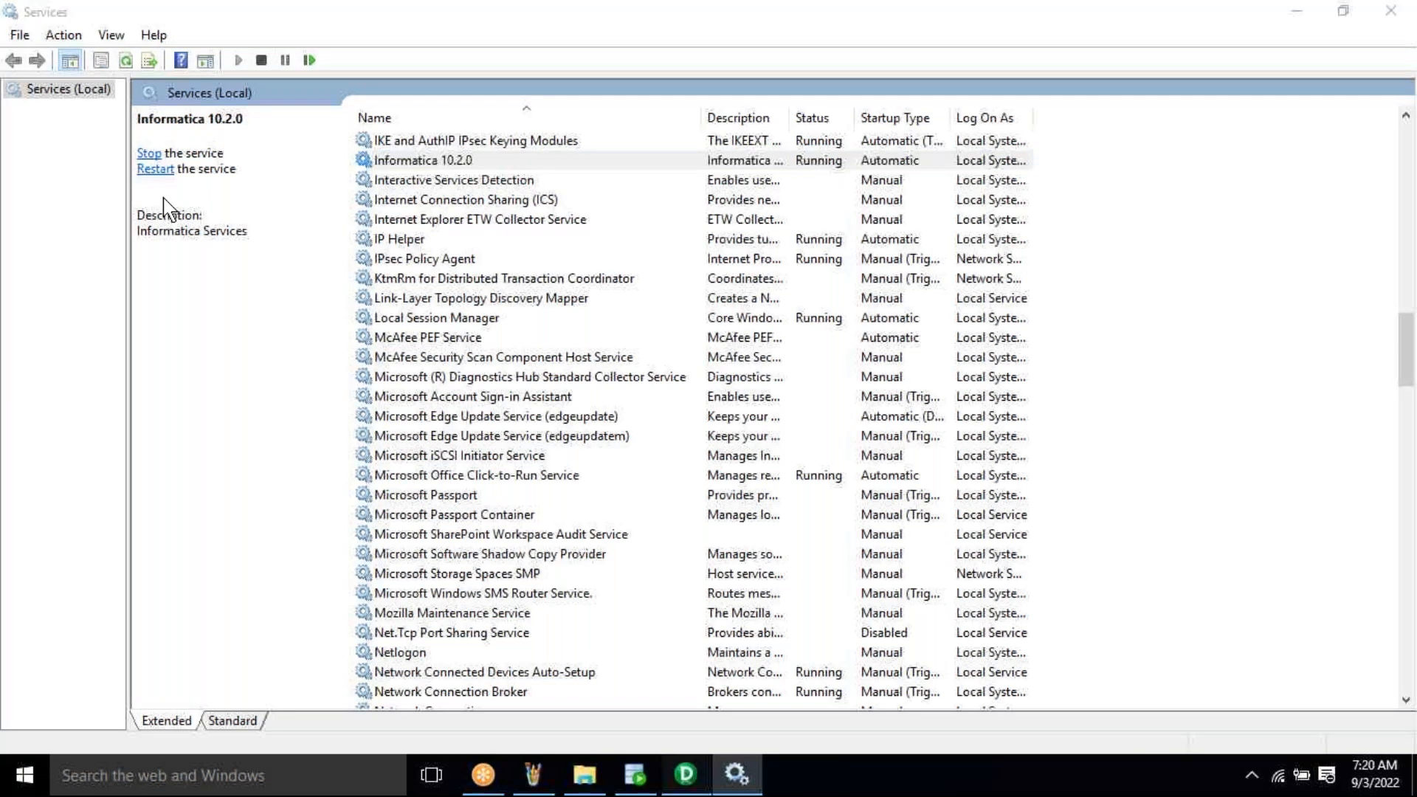
{"action": "type", "text": "******"}
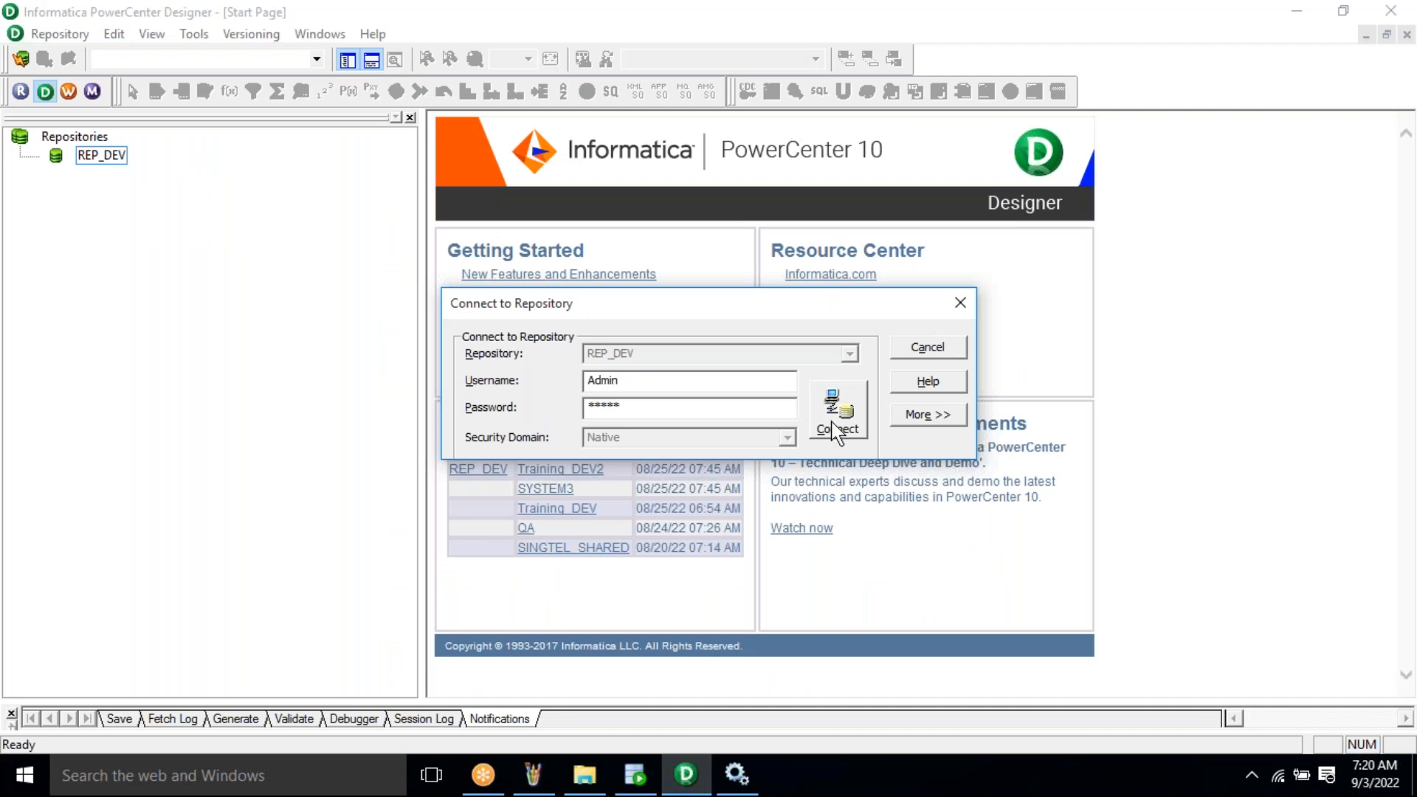
{"action": "left_click", "coordinate": [836, 431]}
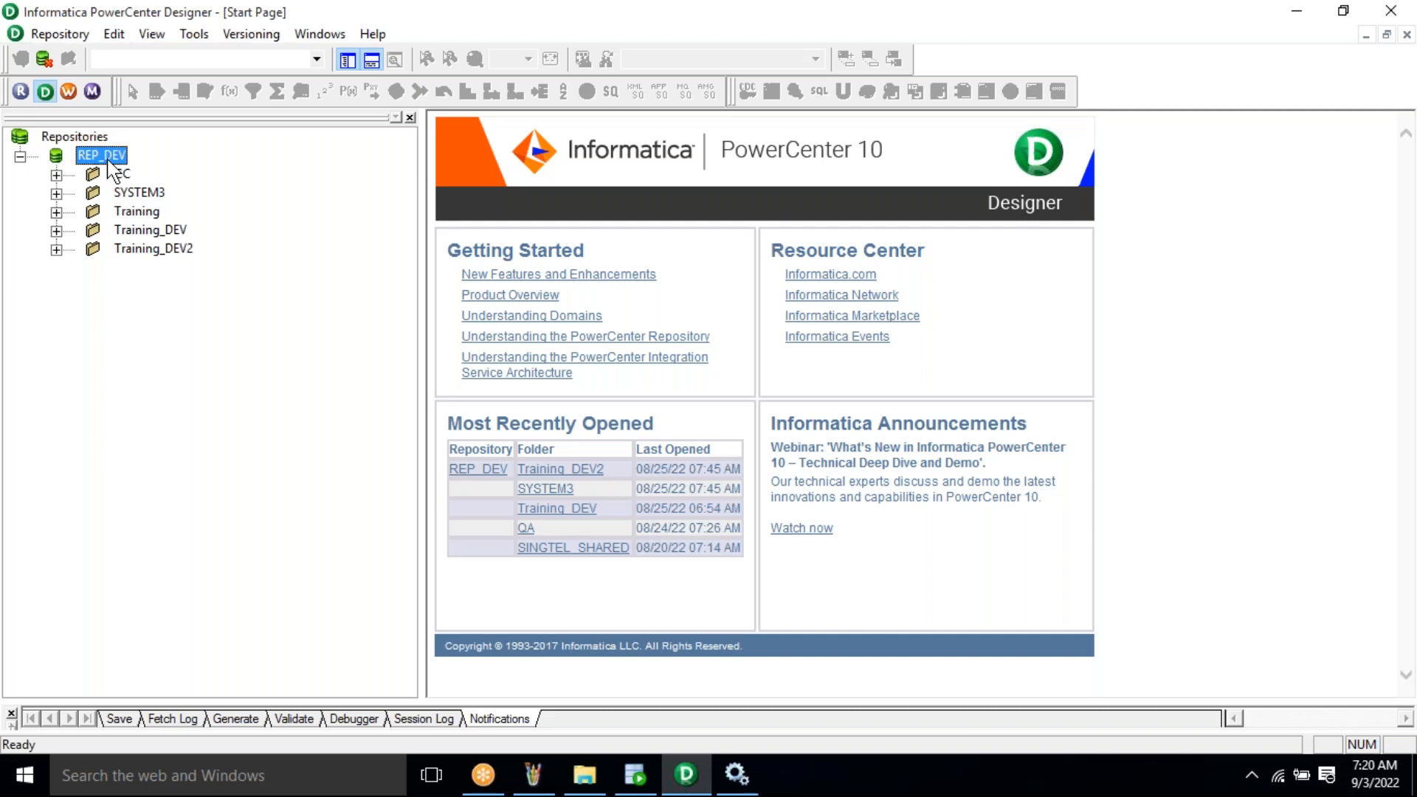
- Open the Training_DEV folder from its right-click menu
{"action": "left_click", "coordinate": [166, 231]}
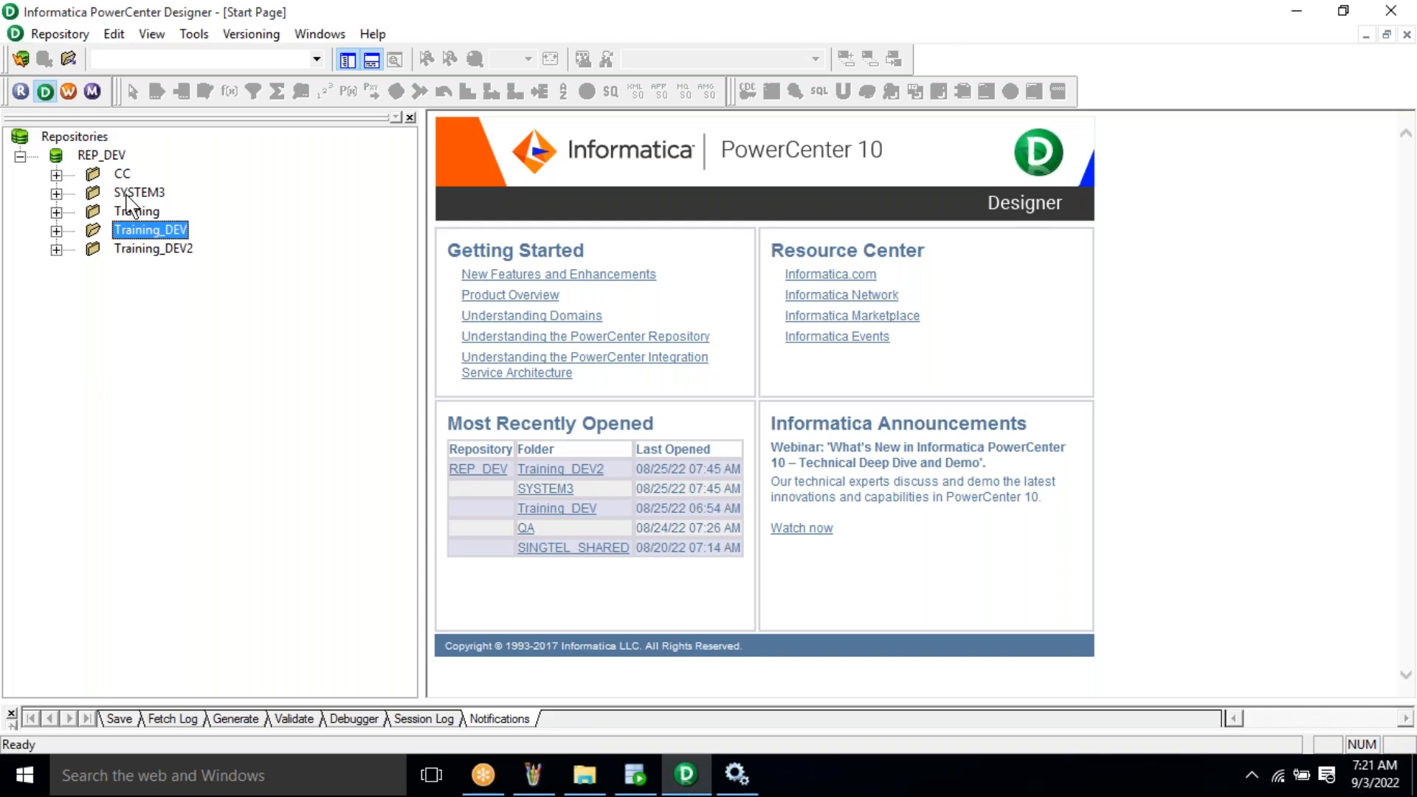
{"action": "right_click", "coordinate": [153, 243]}
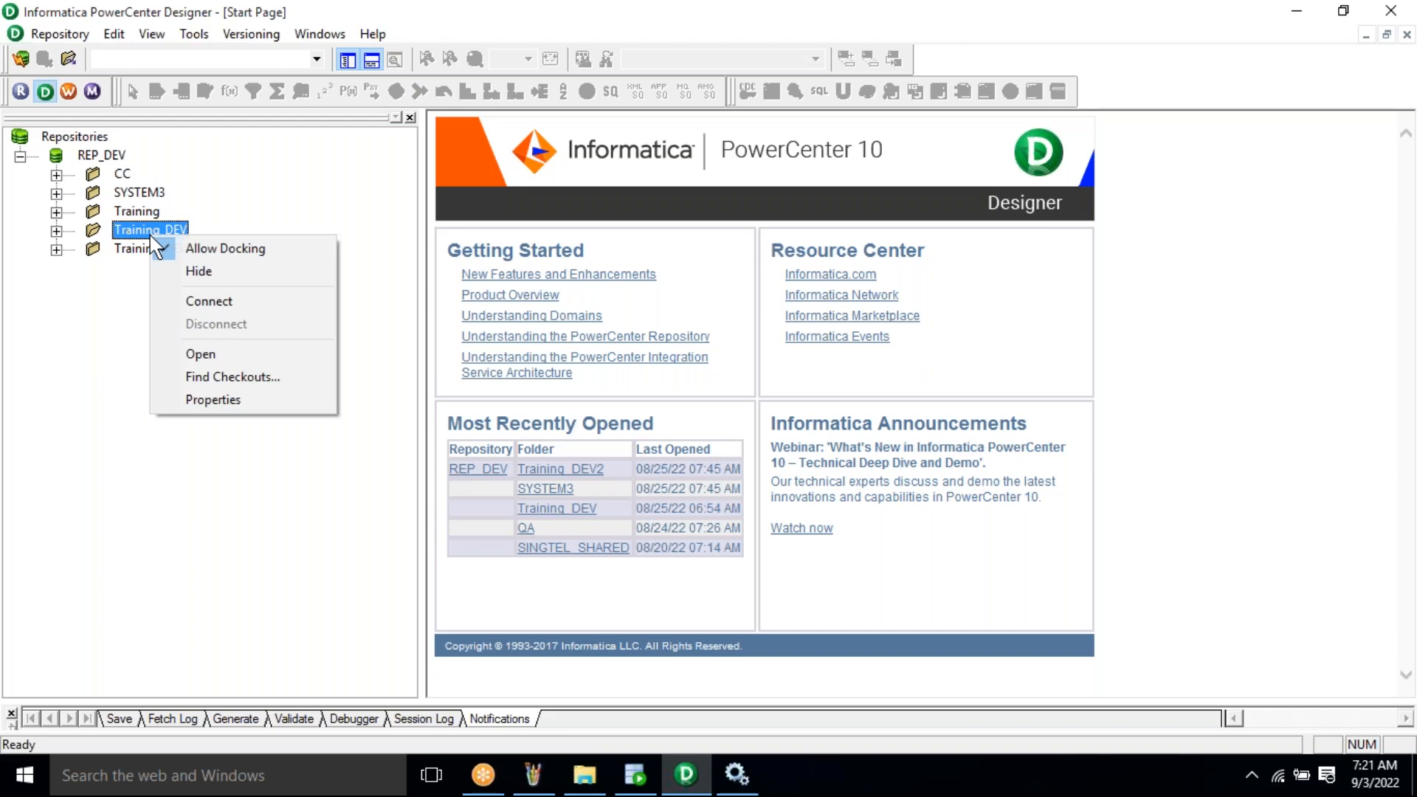
{"action": "left_click", "coordinate": [201, 355]}
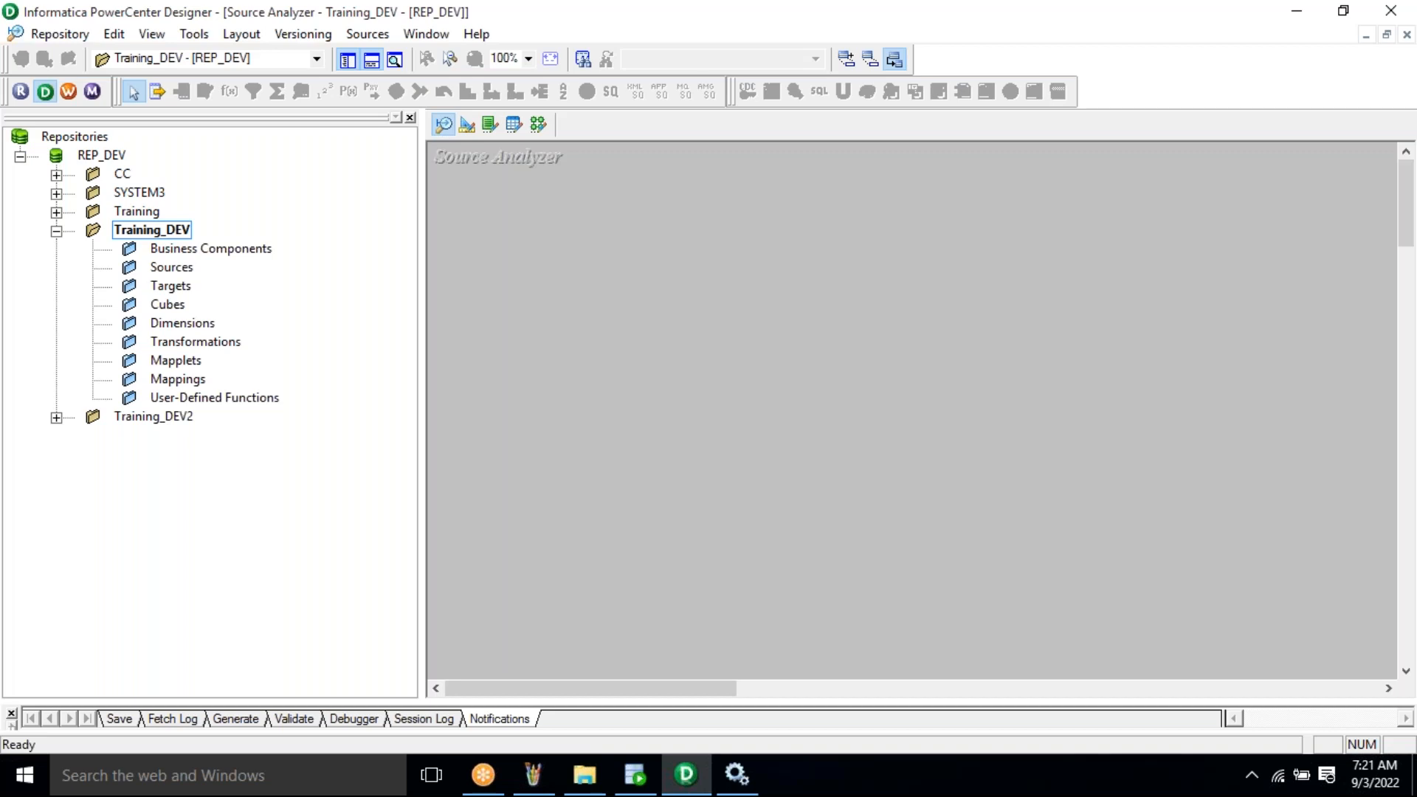
- Collapse and re-expand Training_DEV, then reselect REP_DEV and the Training_DEV folder
{"action": "left_click", "coordinate": [56, 231]}
{"action": "left_click", "coordinate": [56, 231]}
{"action": "right_click", "coordinate": [168, 231]}
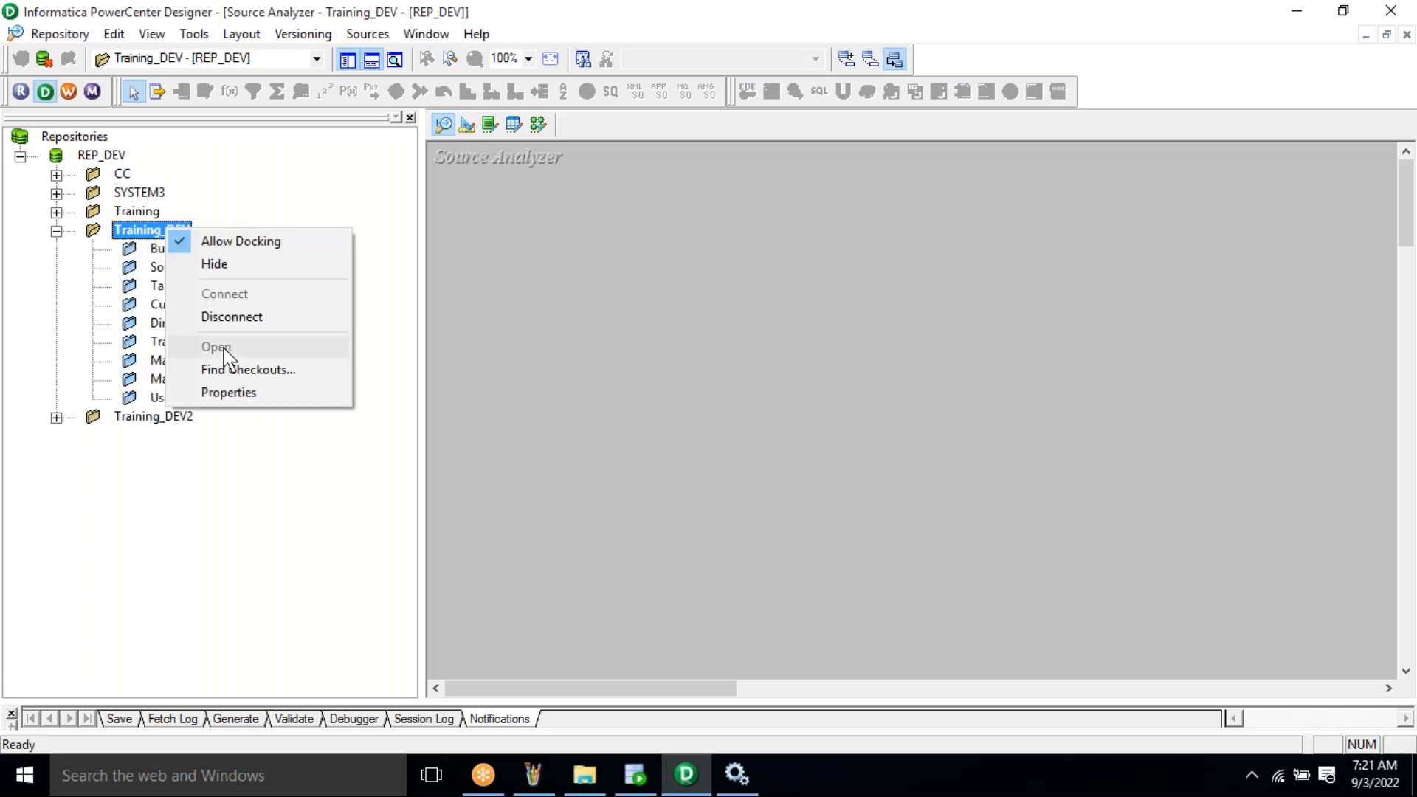
{"action": "left_click", "coordinate": [296, 546]}
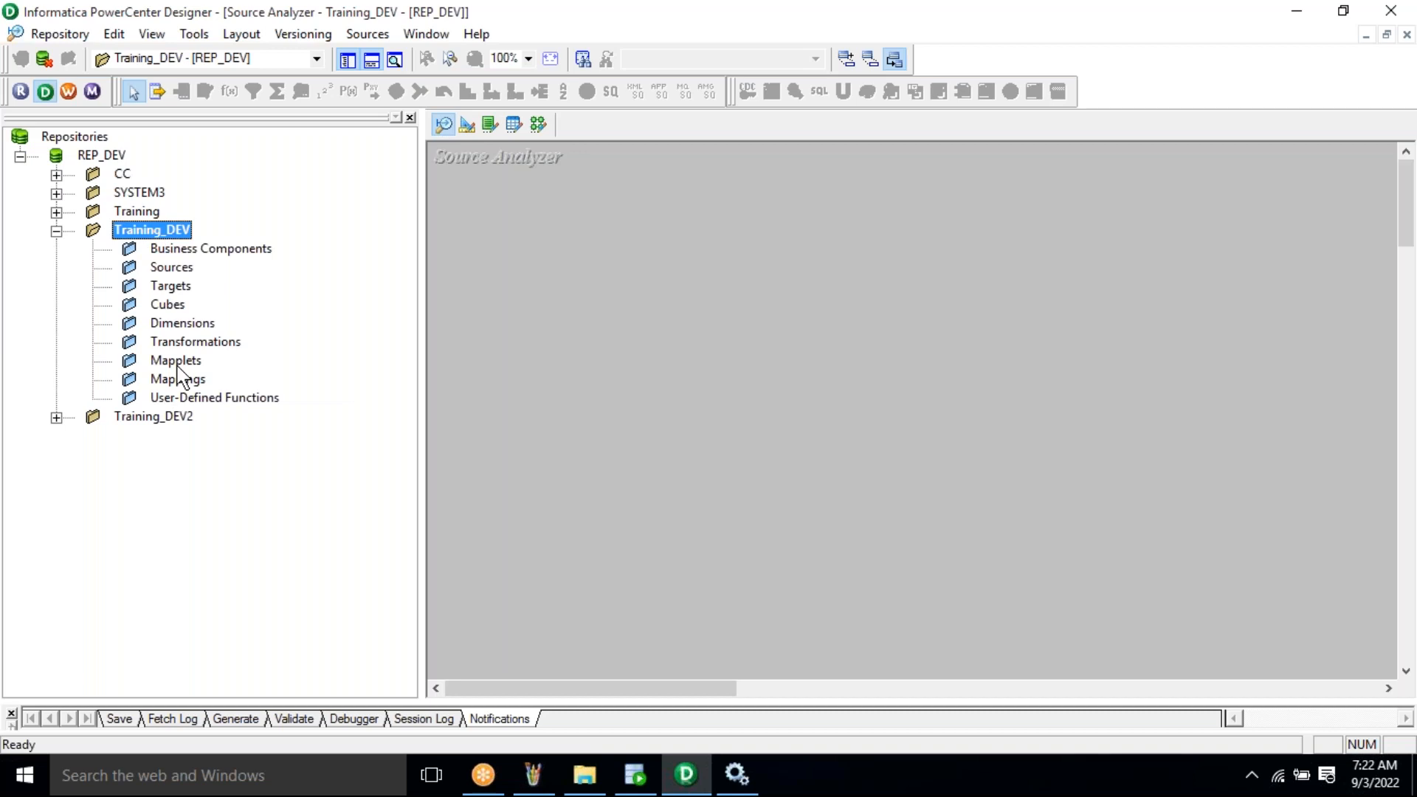
{"action": "left_click", "coordinate": [102, 155]}
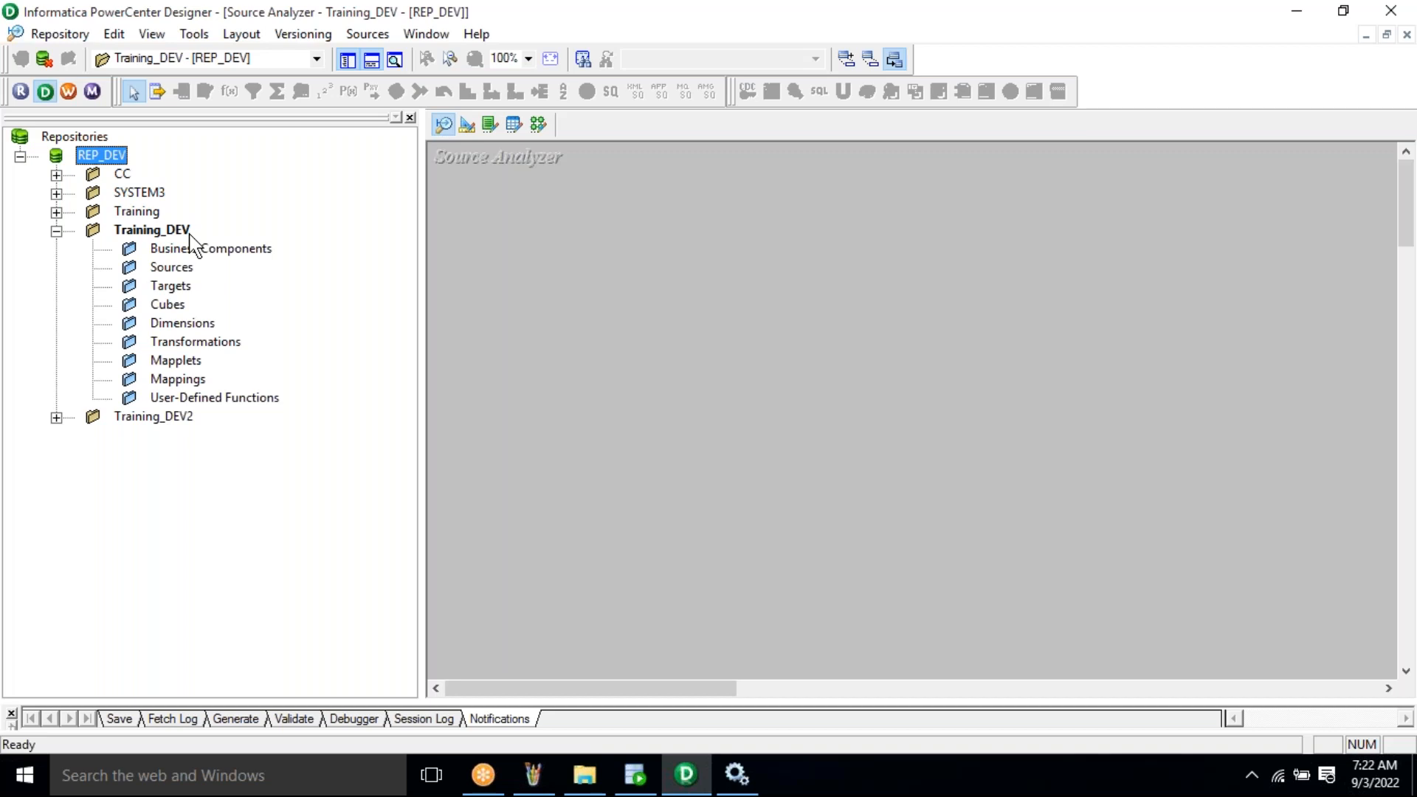
{"action": "left_click", "coordinate": [185, 231]}
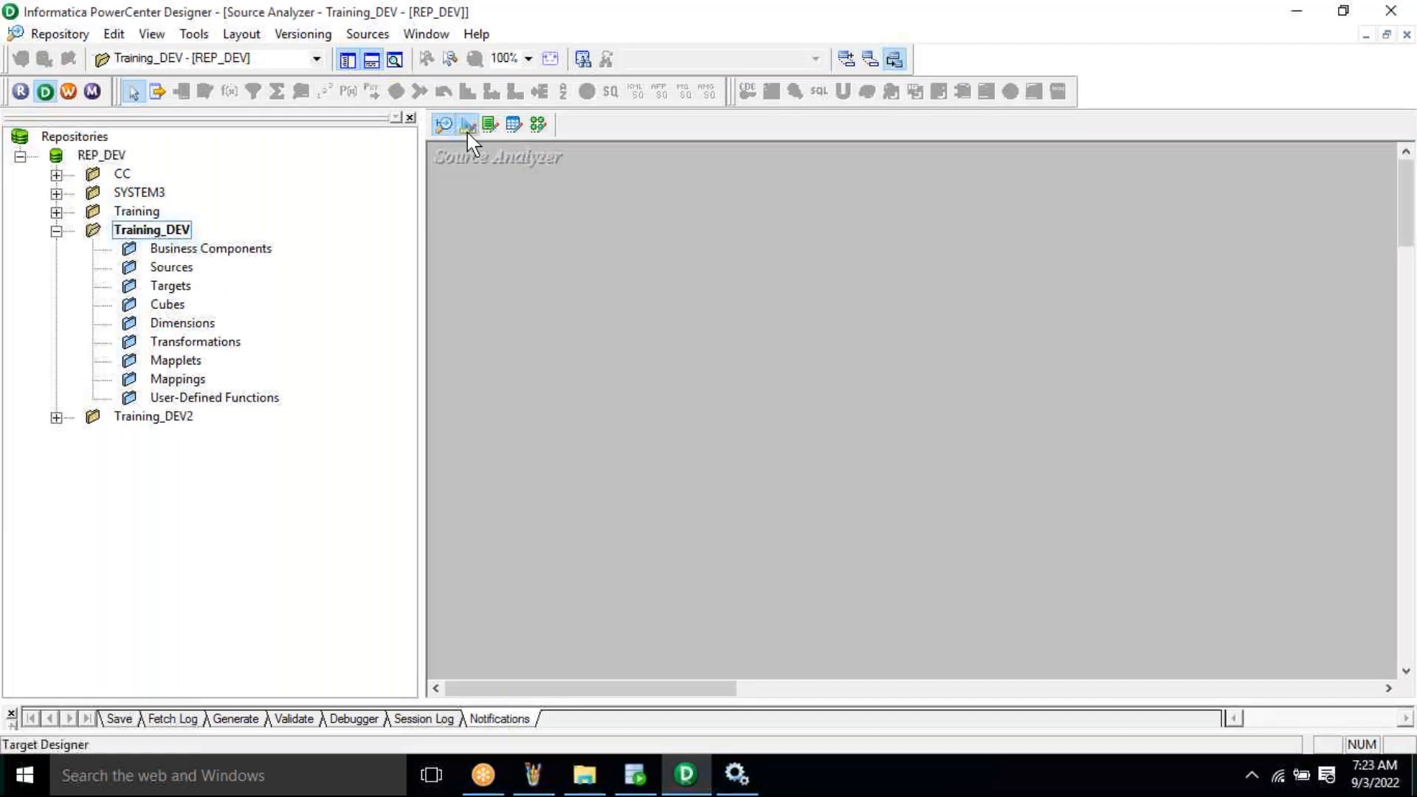
- View the Target Designer and Mapplet Designer workspaces, then bring Oracle SQL Developer forward
{"action": "left_click", "coordinate": [467, 131]}
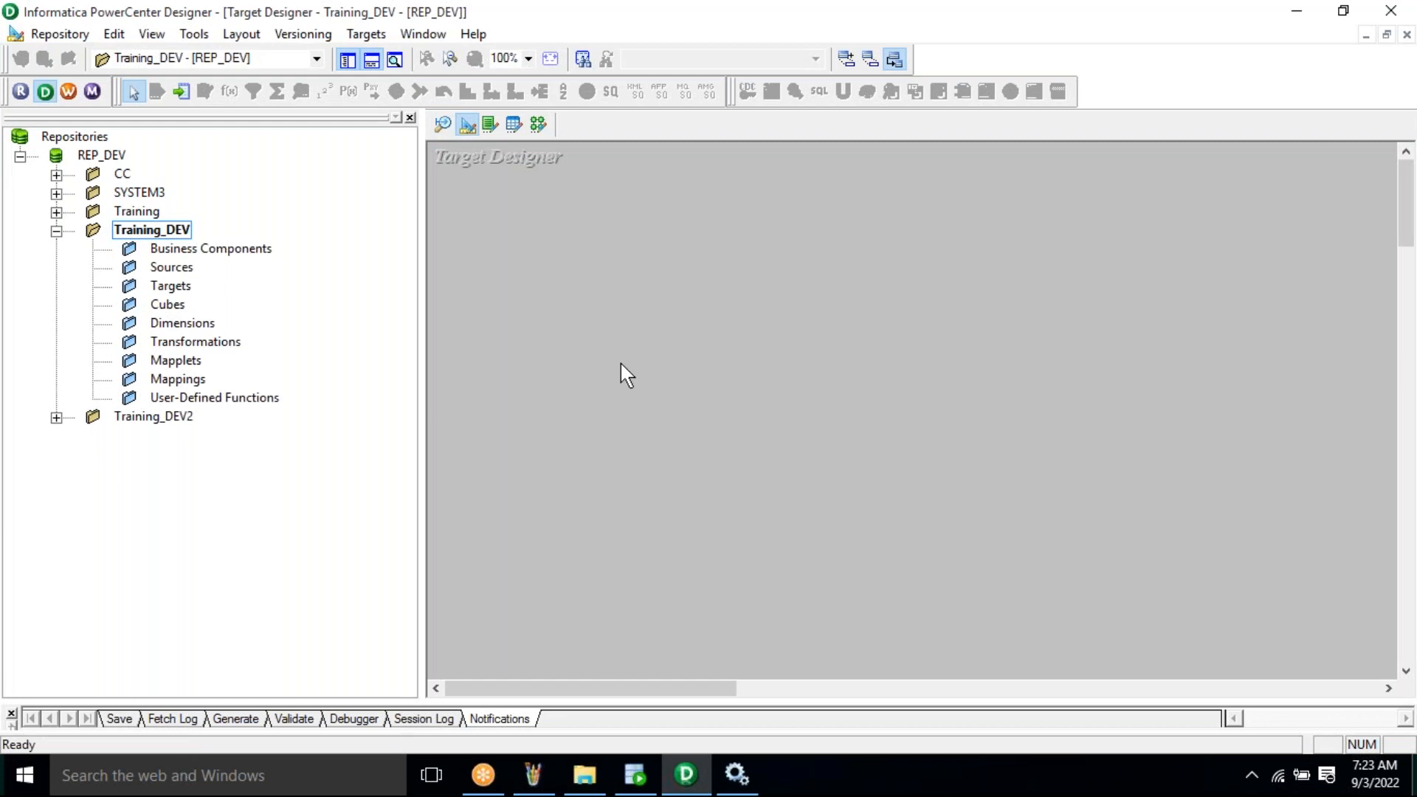
{"action": "left_click", "coordinate": [515, 124]}
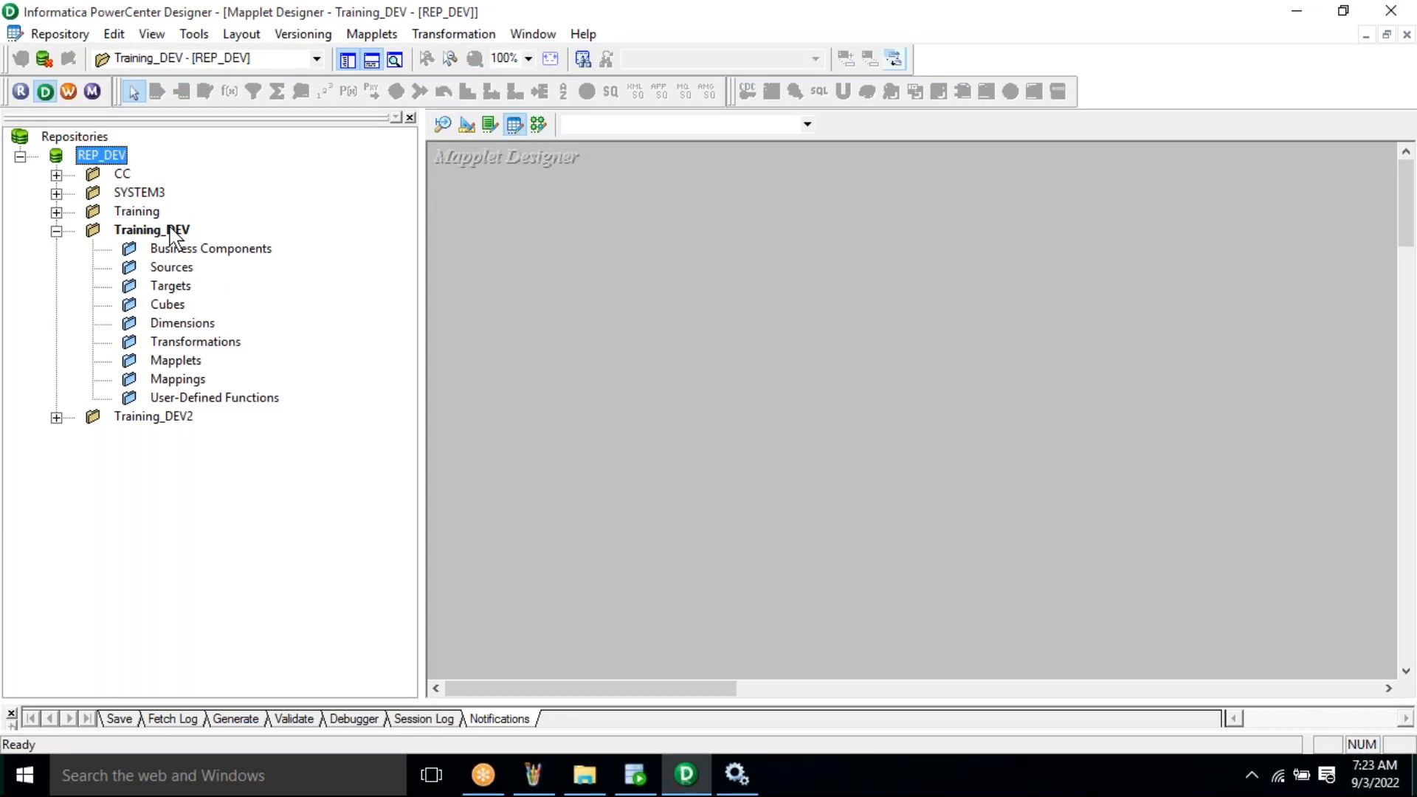
{"action": "key", "text": "alt+Tab"}
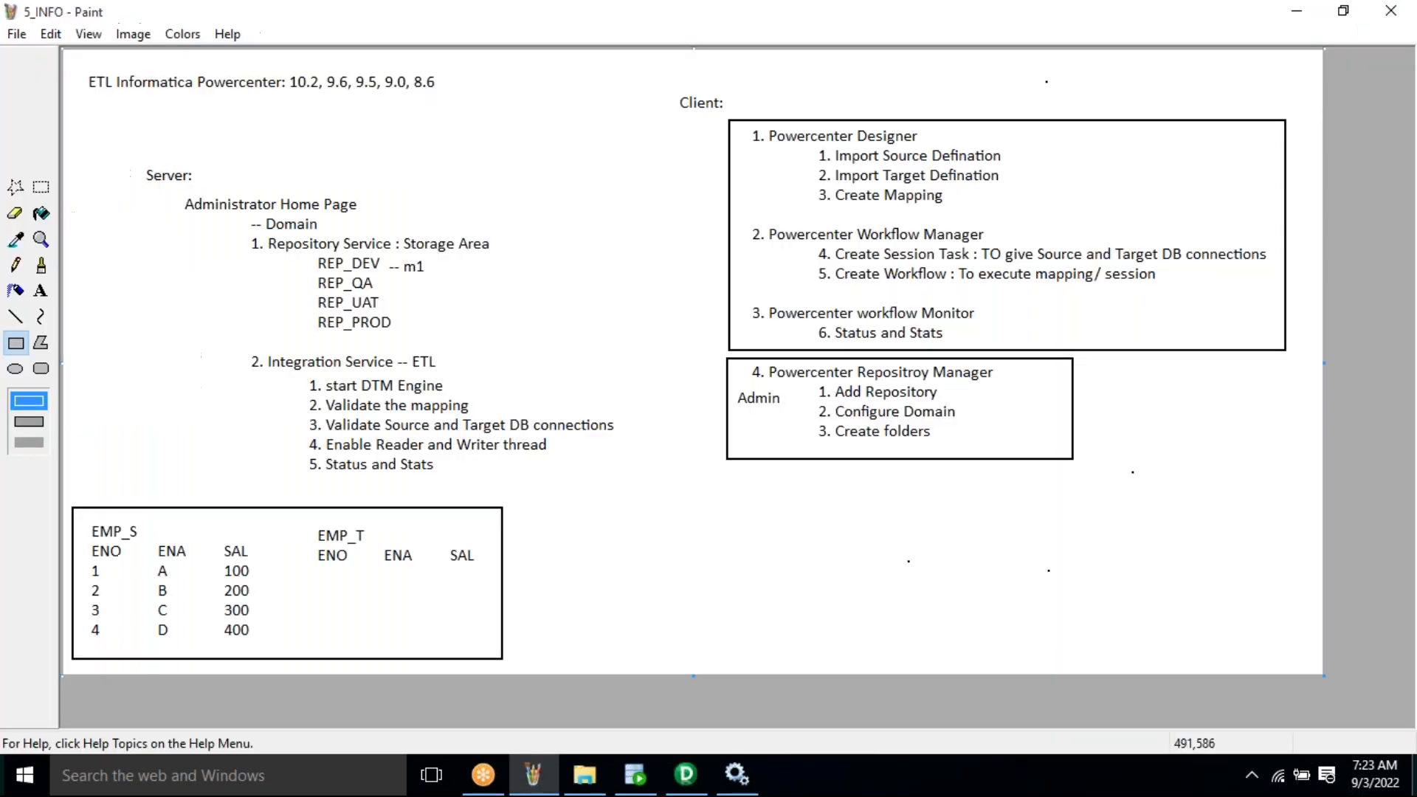
{"action": "left_click", "coordinate": [634, 779]}
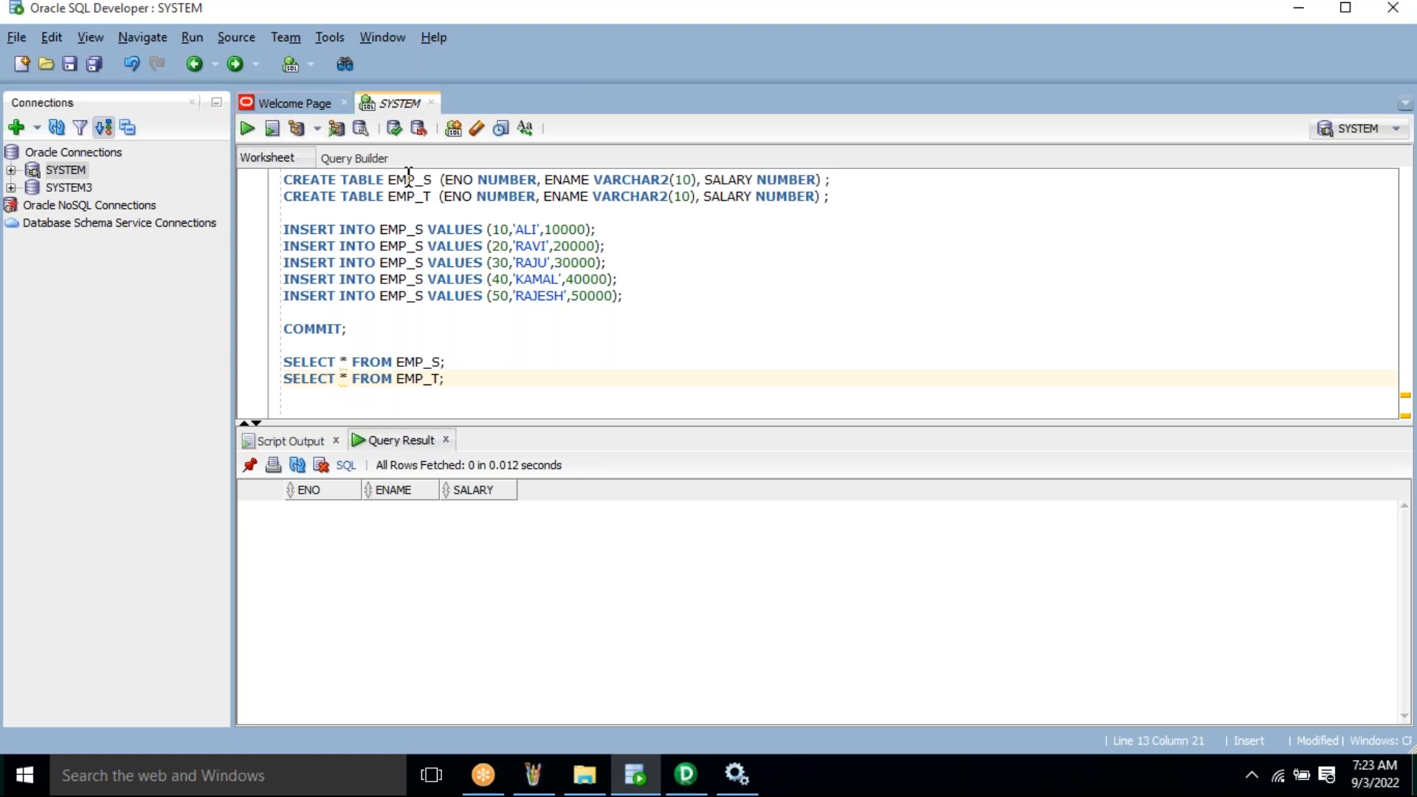
- Return to PowerCenter Designer's Source Analyzer for Training_DEV
{"action": "left_click", "coordinate": [694, 789]}
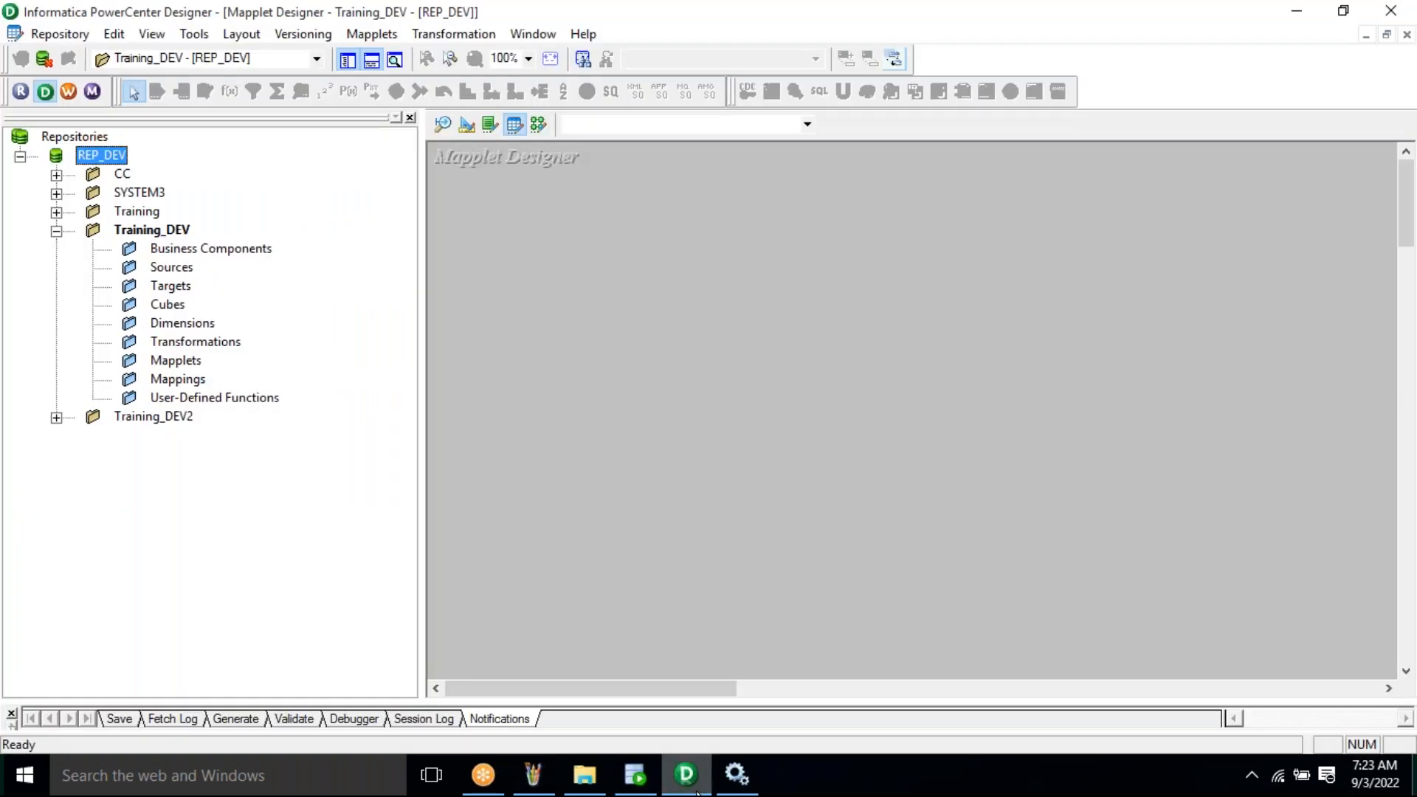
{"action": "left_click", "coordinate": [443, 127]}
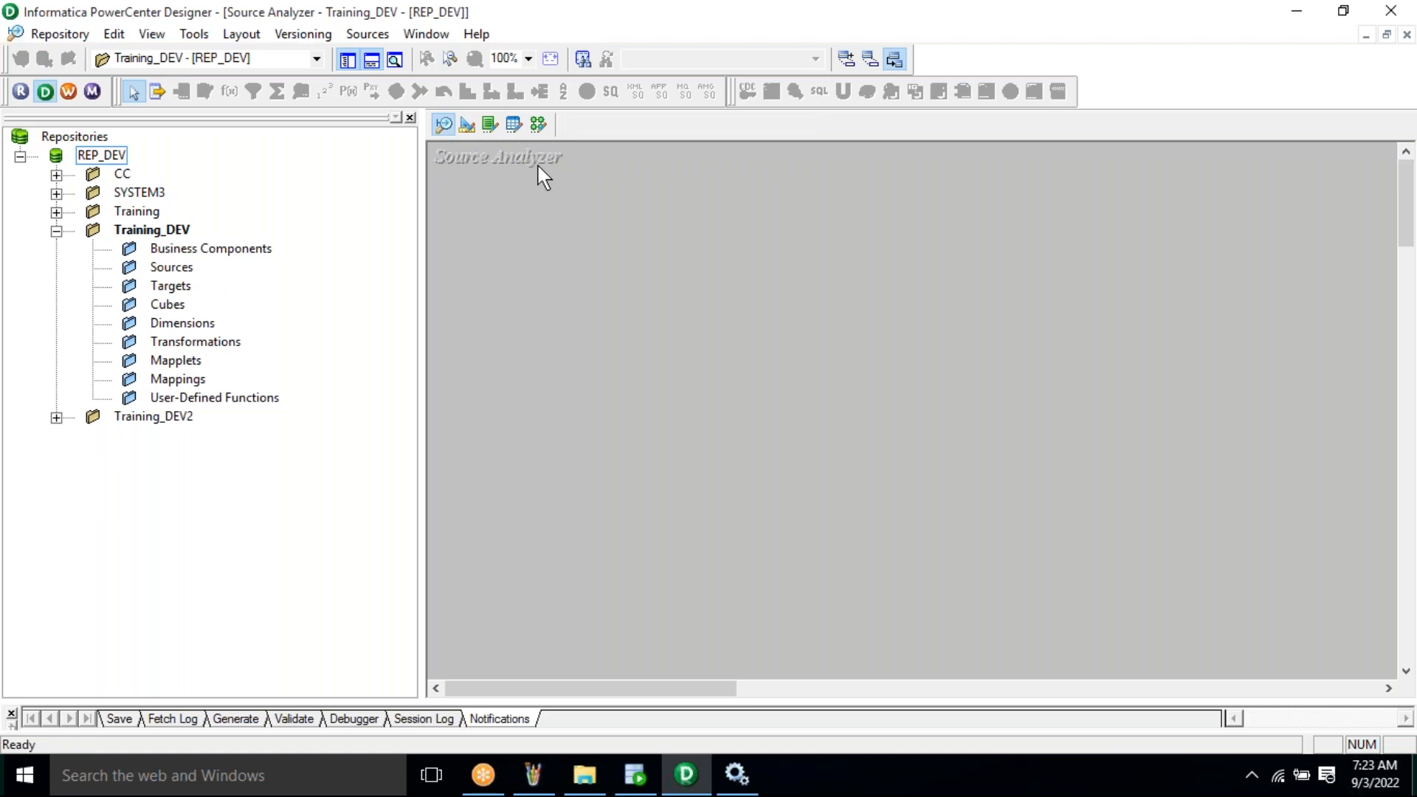
- Choose Sources > Import from Database to bring up the Import Tables dialog
{"action": "left_click", "coordinate": [368, 35]}
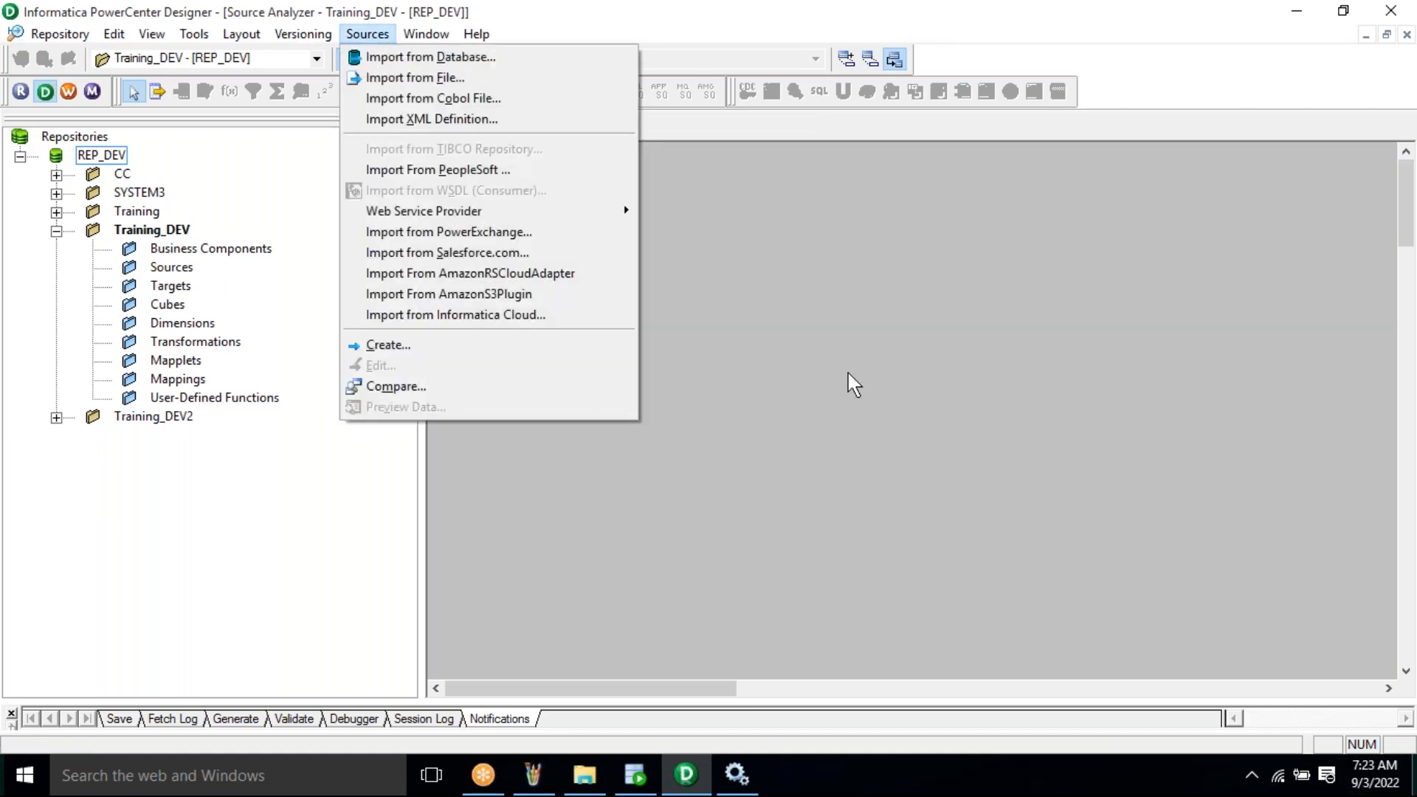
{"action": "left_click", "coordinate": [374, 45]}
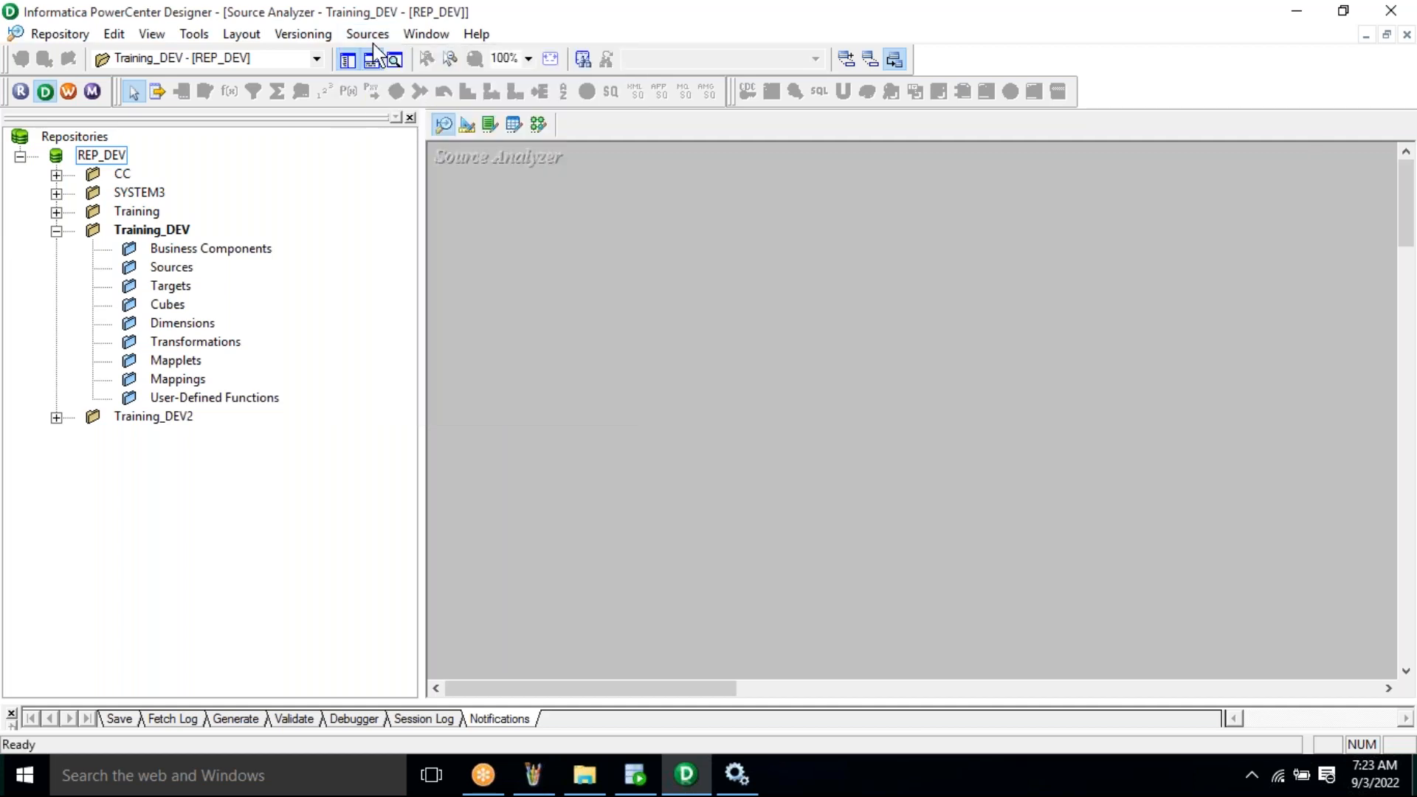
{"action": "left_click", "coordinate": [371, 36]}
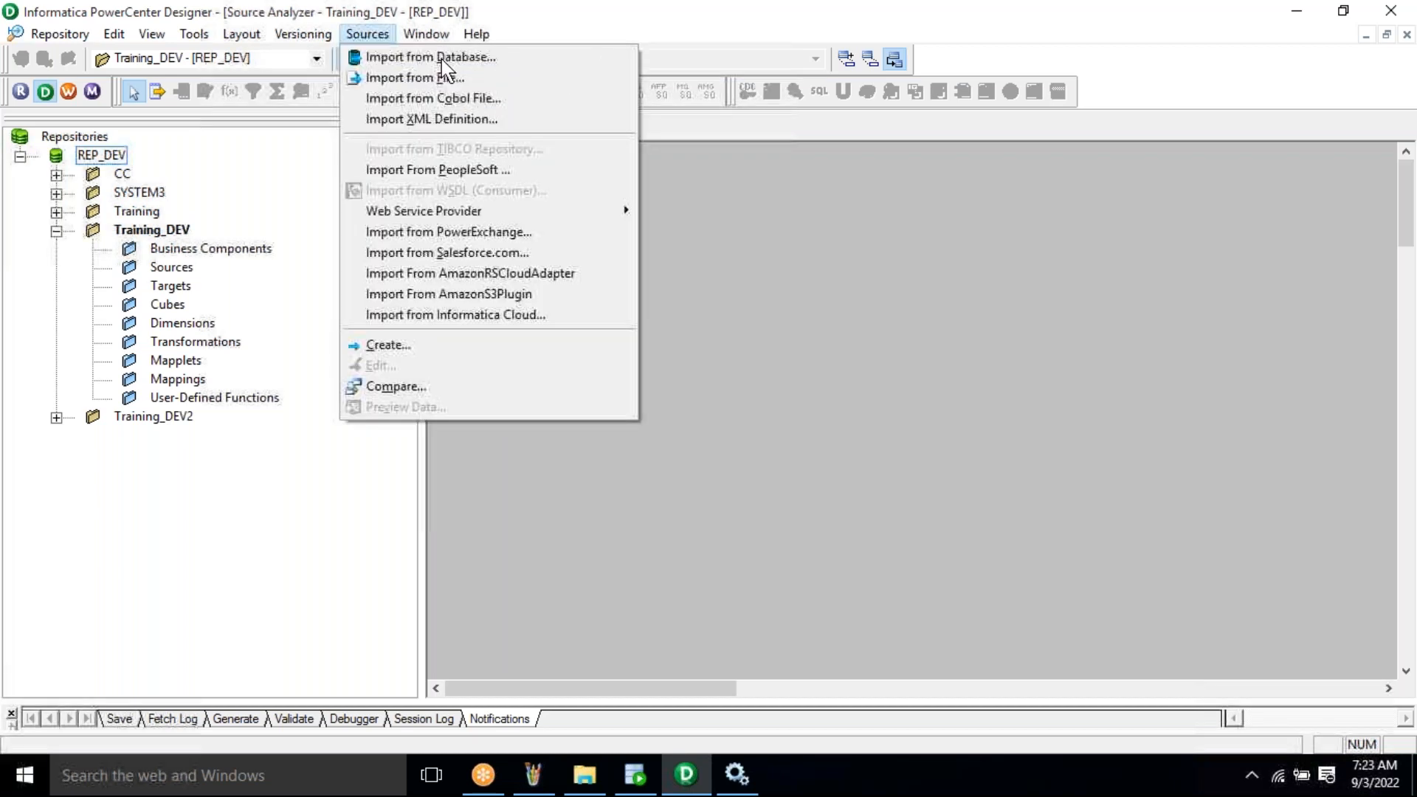
{"action": "left_click", "coordinate": [481, 59]}
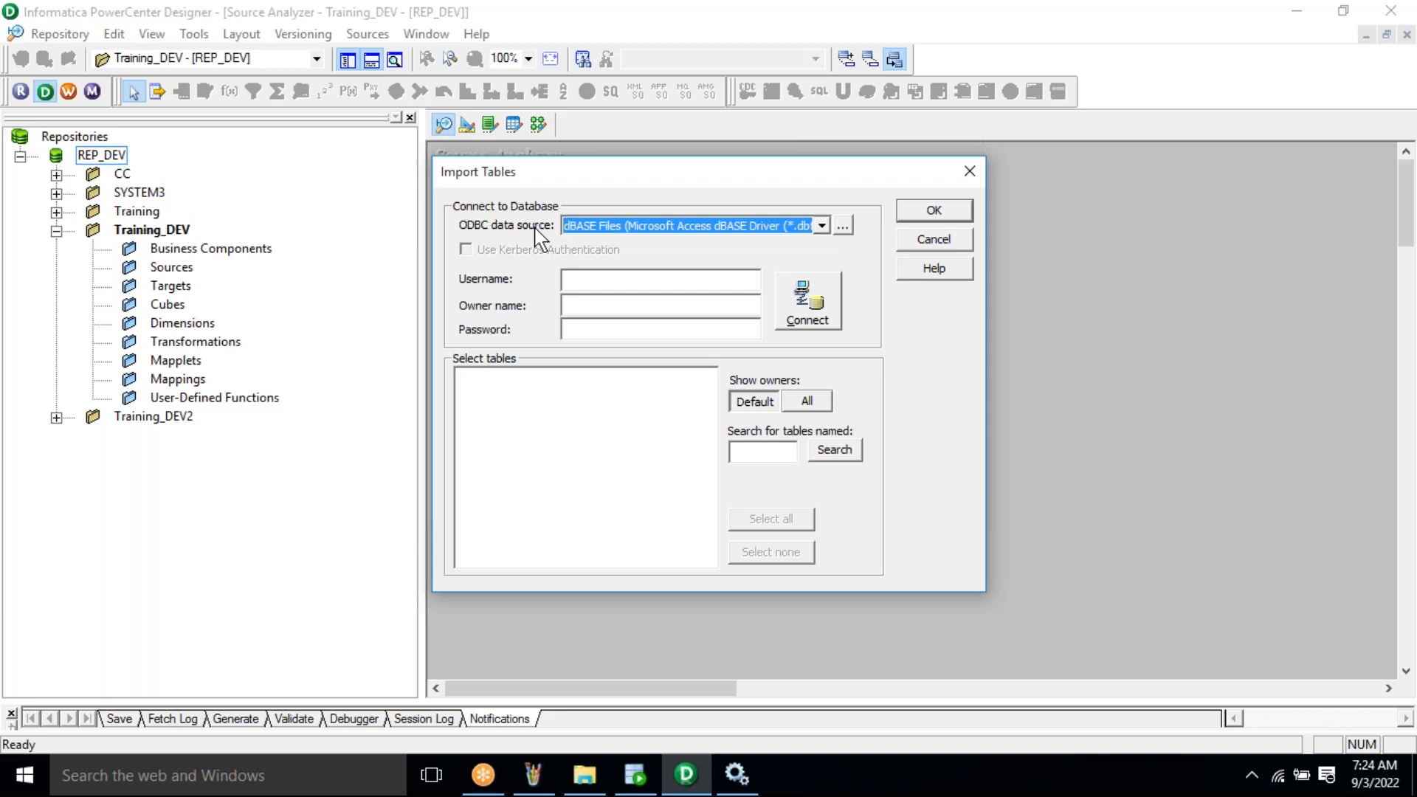
- Add a new ODBC user data source using the DataDirect 7.1 Oracle Wire Protocol driver
{"action": "left_click", "coordinate": [849, 234]}
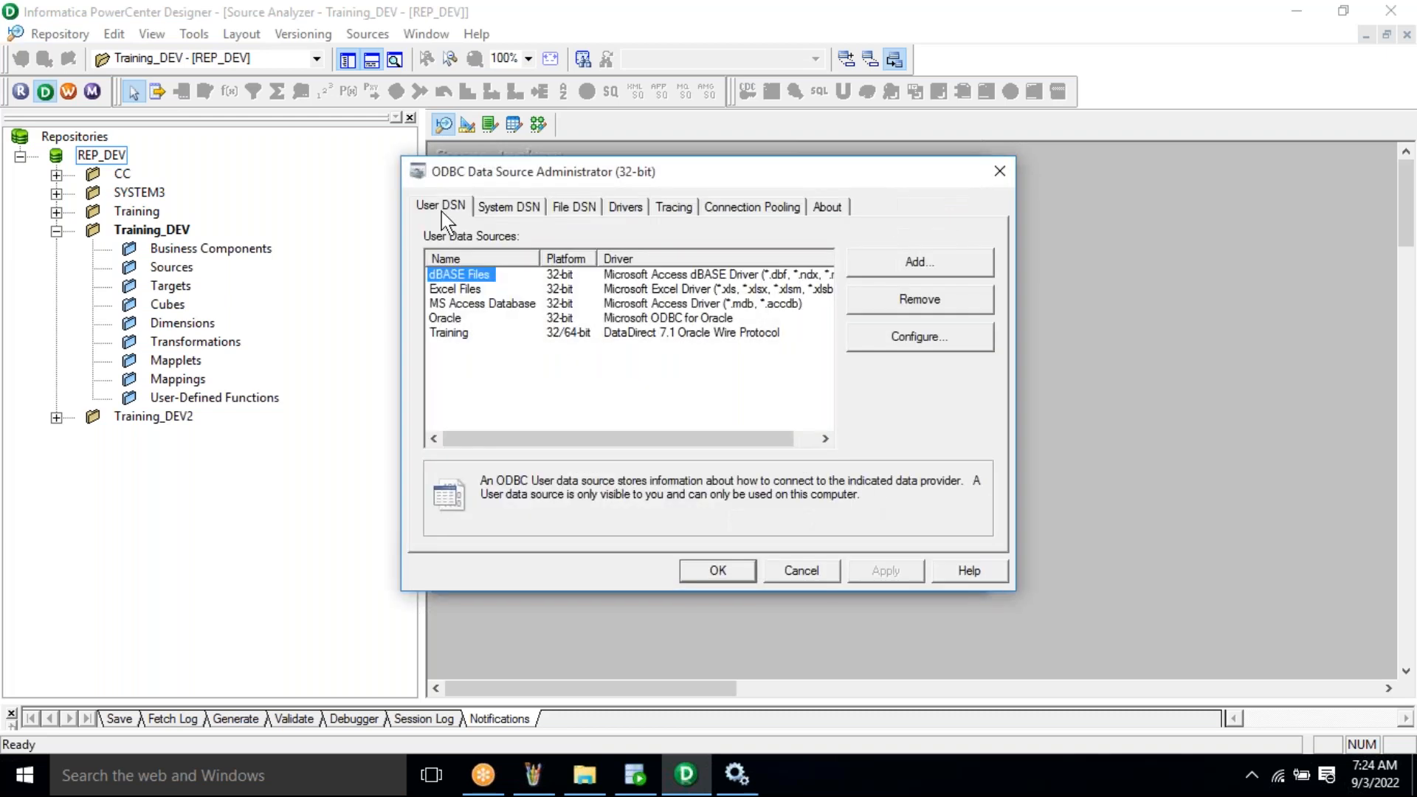
{"action": "left_click", "coordinate": [920, 267]}
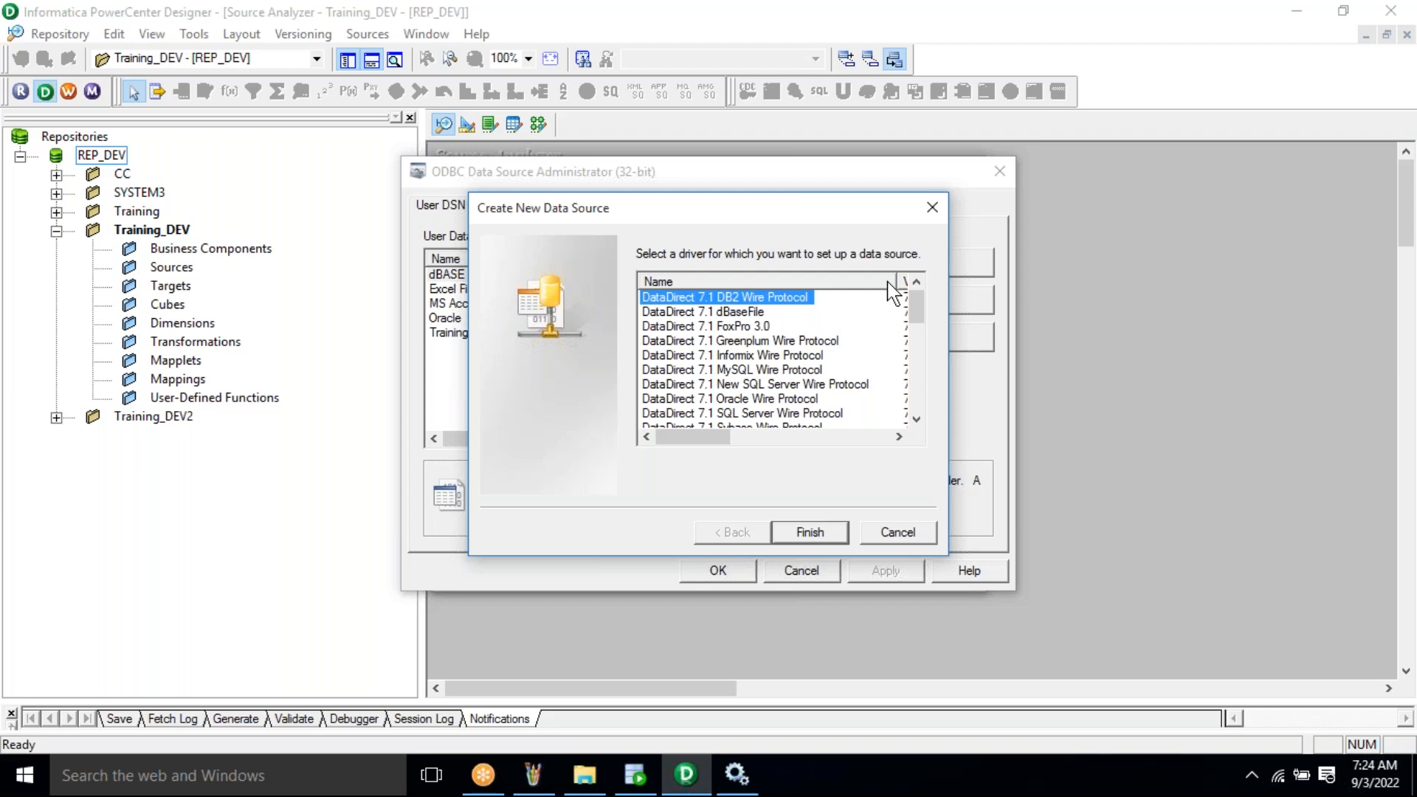
{"action": "left_click", "coordinate": [804, 399]}
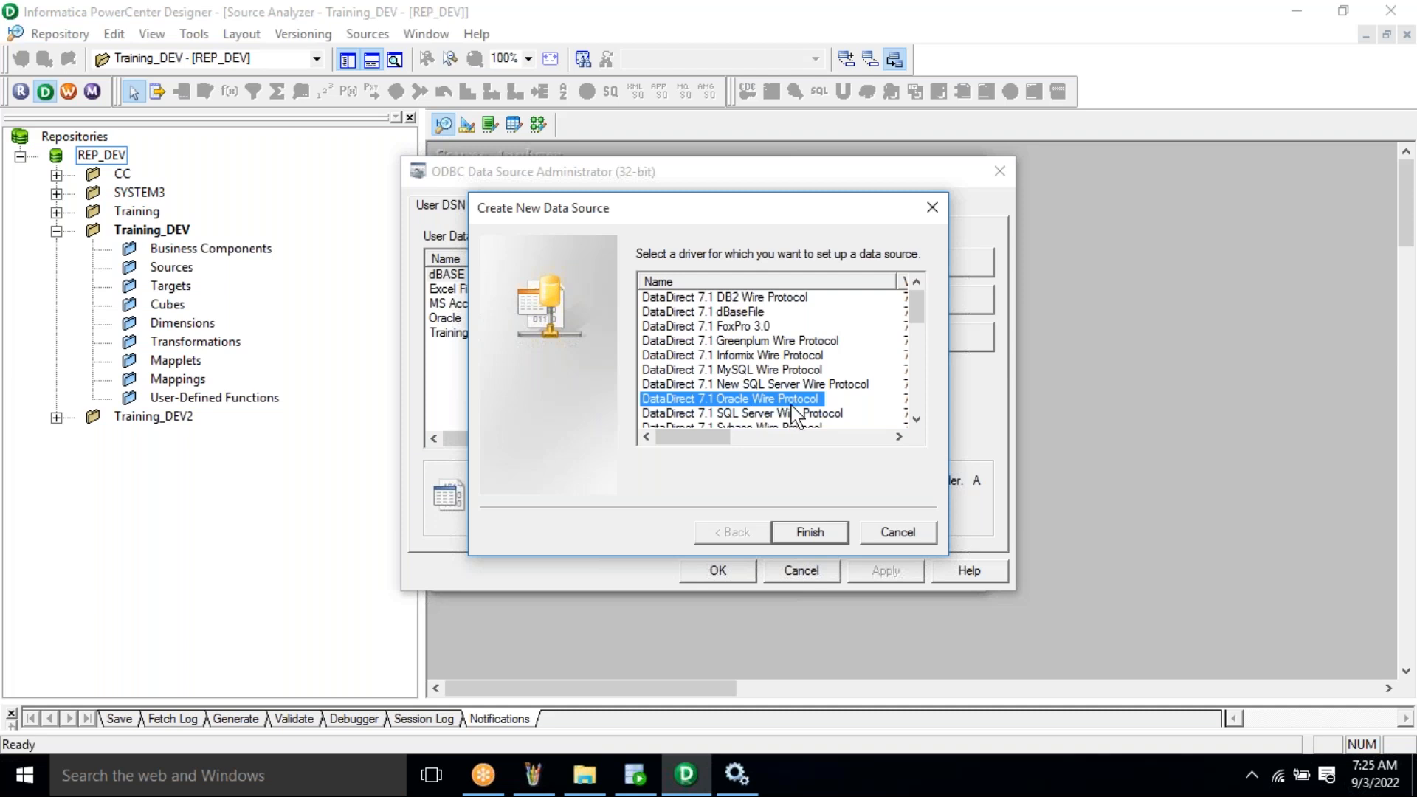
{"action": "key", "text": "Escape"}
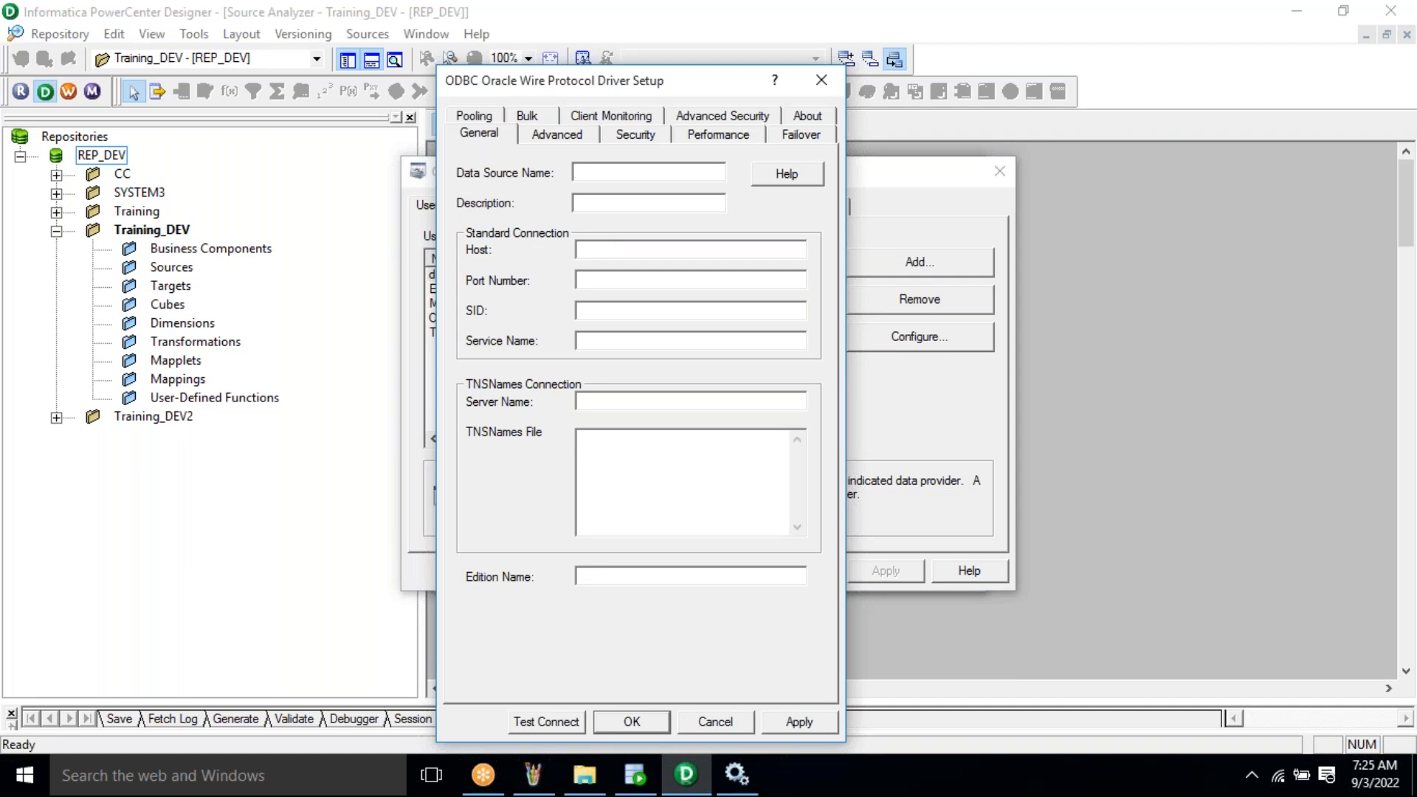
- Name the data source Training_DEV with host localhost, port 1521 and SID xe, and apply
{"action": "type", "text": "Training_DEV"}
{"action": "key", "text": "Tab"}
{"action": "left_click", "coordinate": [608, 250]}
{"action": "type", "text": "localhost"}
{"action": "key", "text": "Tab"}
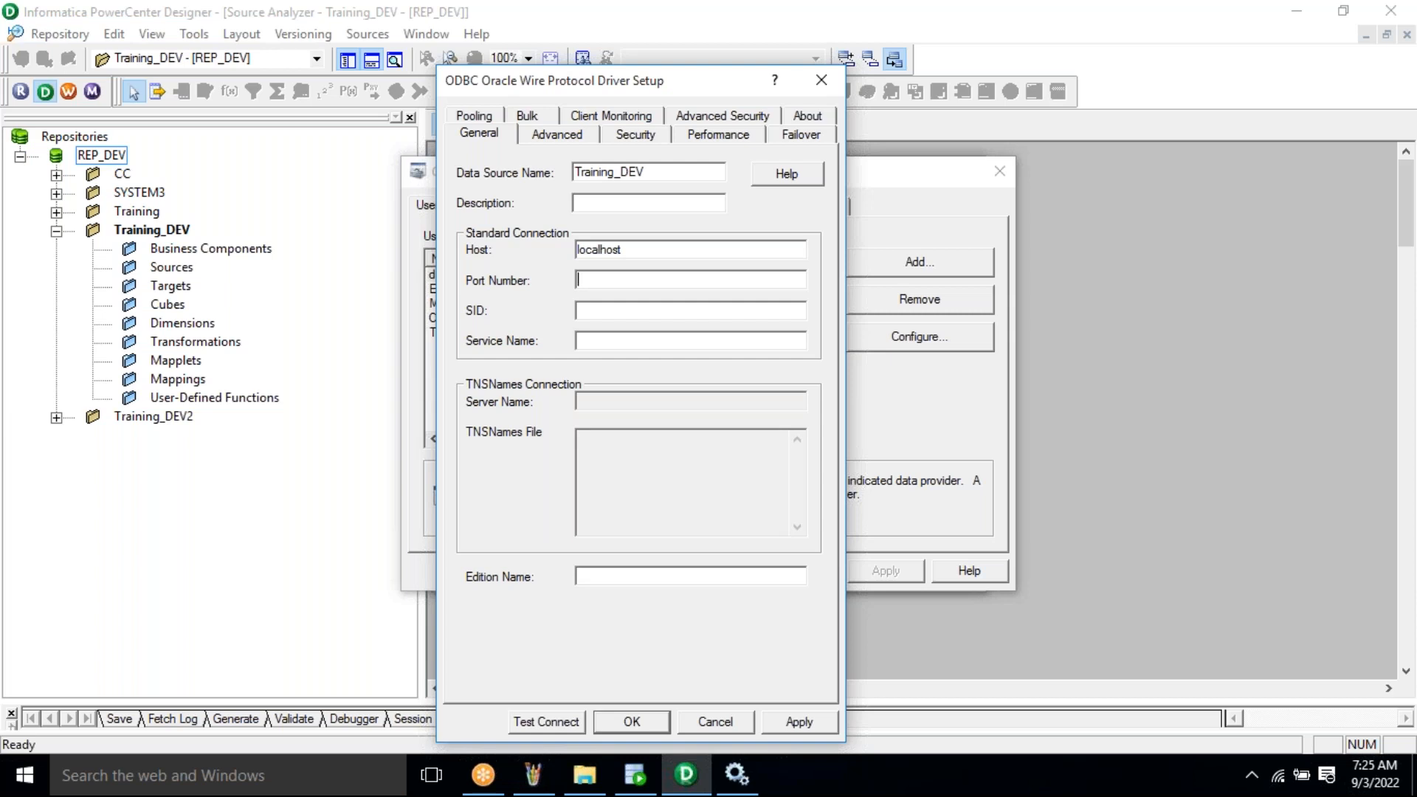
{"action": "type", "text": "1521"}
{"action": "left_click", "coordinate": [643, 310]}
{"action": "type", "text": "xe"}
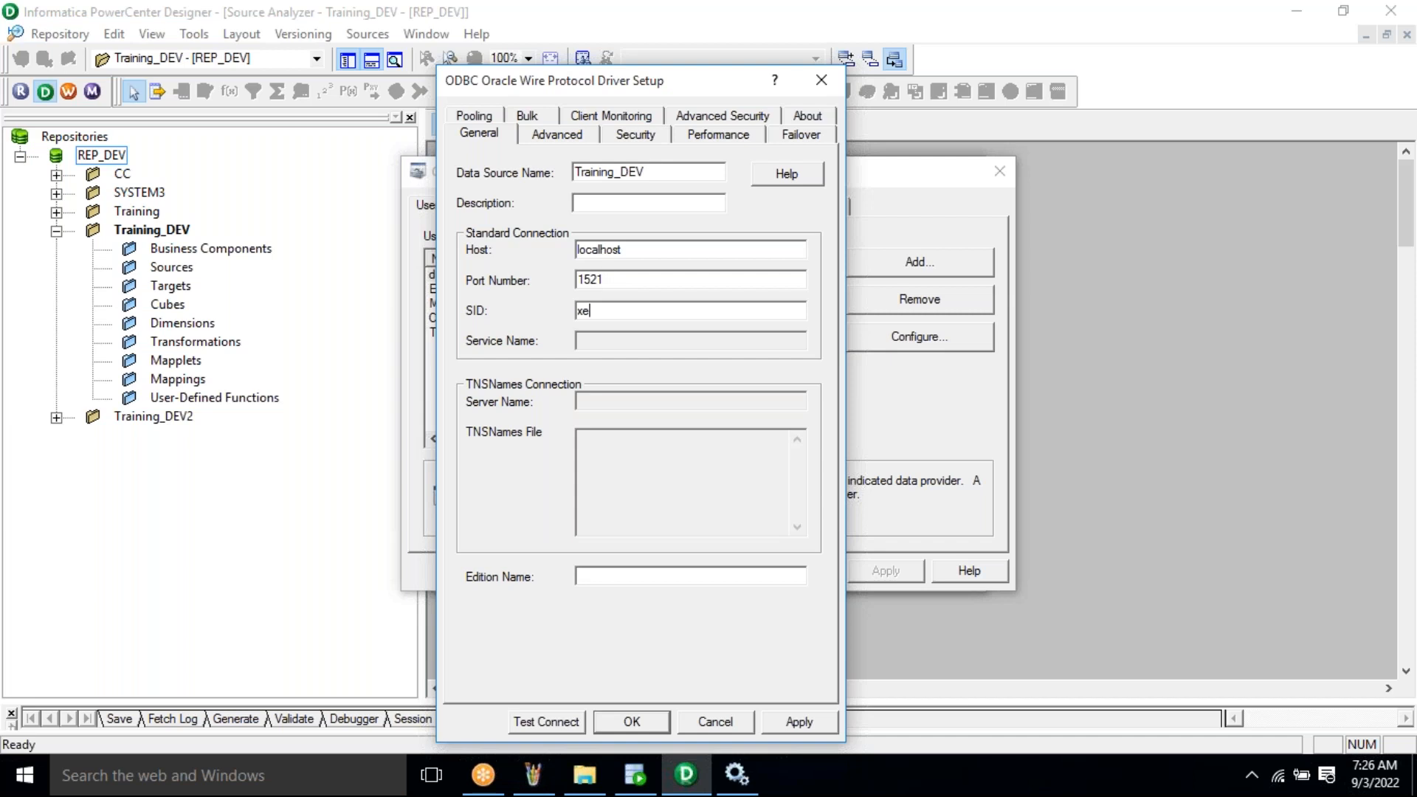
{"action": "left_click", "coordinate": [793, 723]}
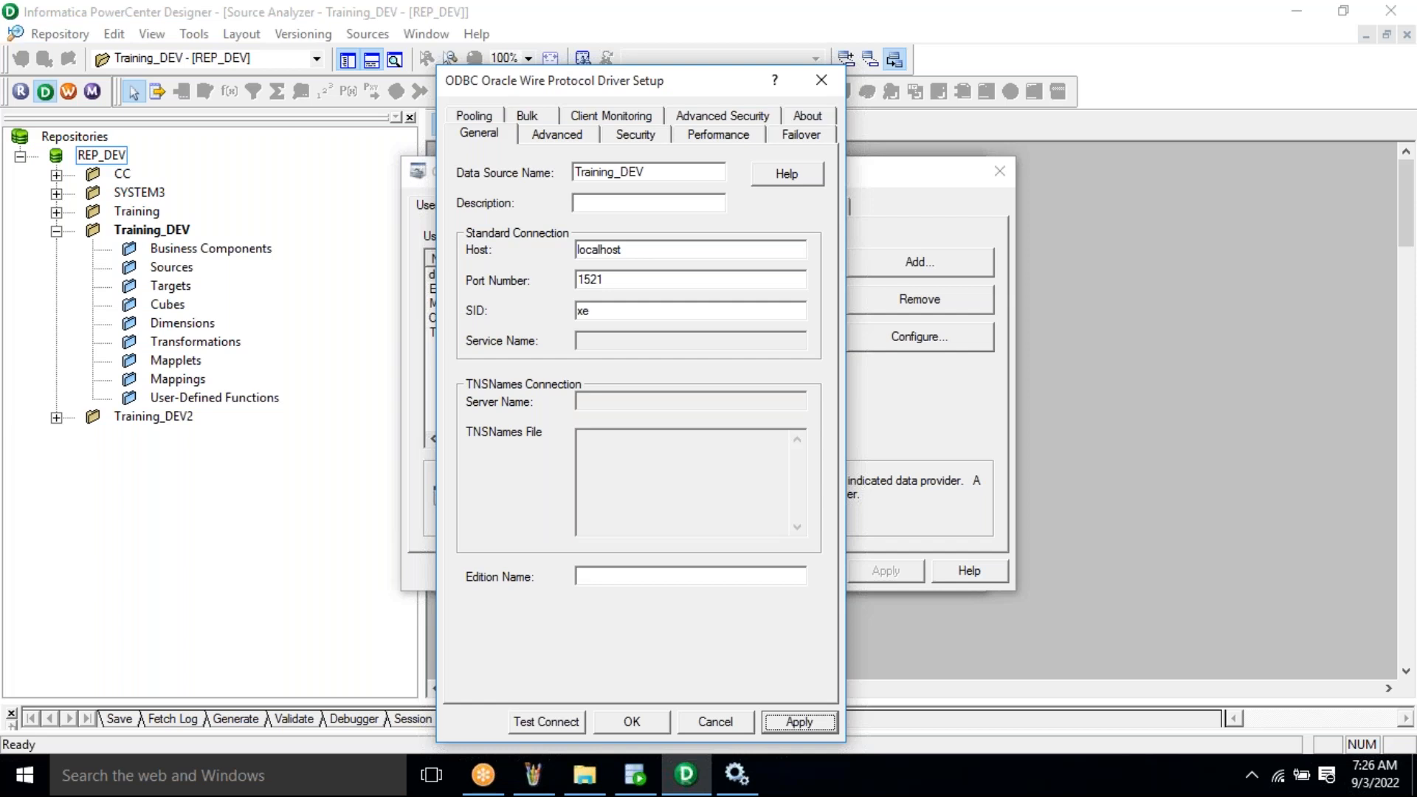
- Save the Training_DEV driver setup and close the ODBC Data Source Administrator
{"action": "left_click", "coordinate": [632, 722]}
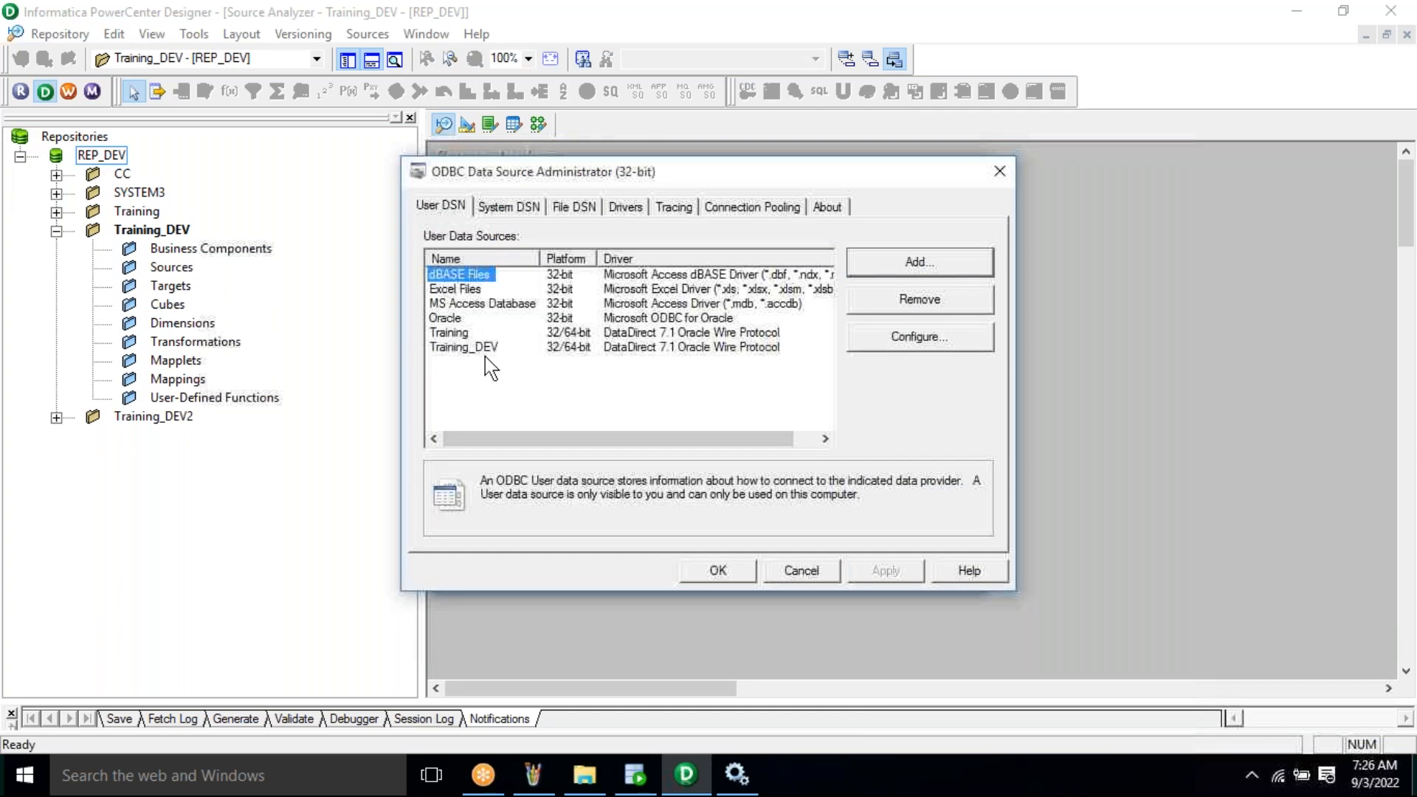
{"action": "left_click", "coordinate": [472, 348]}
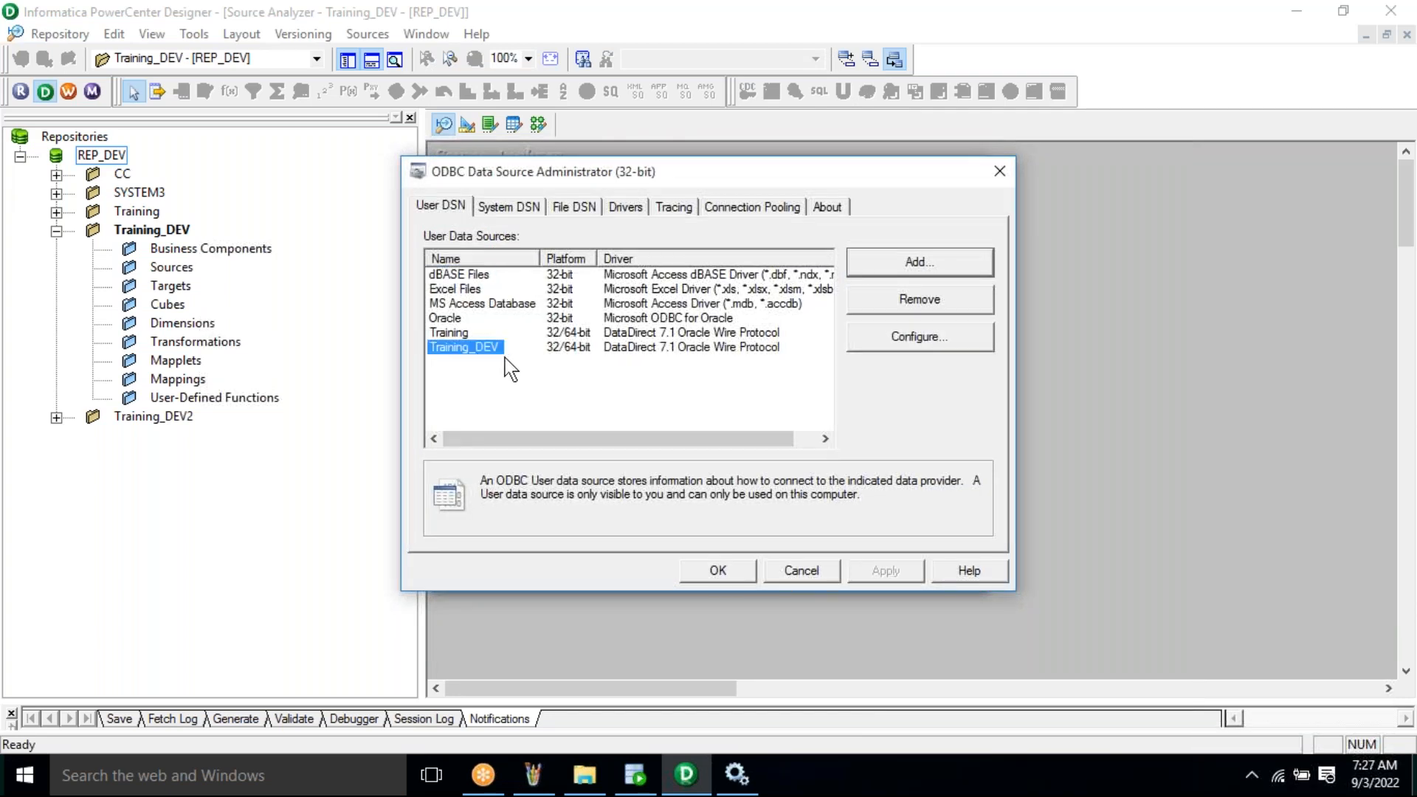
{"action": "left_click", "coordinate": [731, 573]}
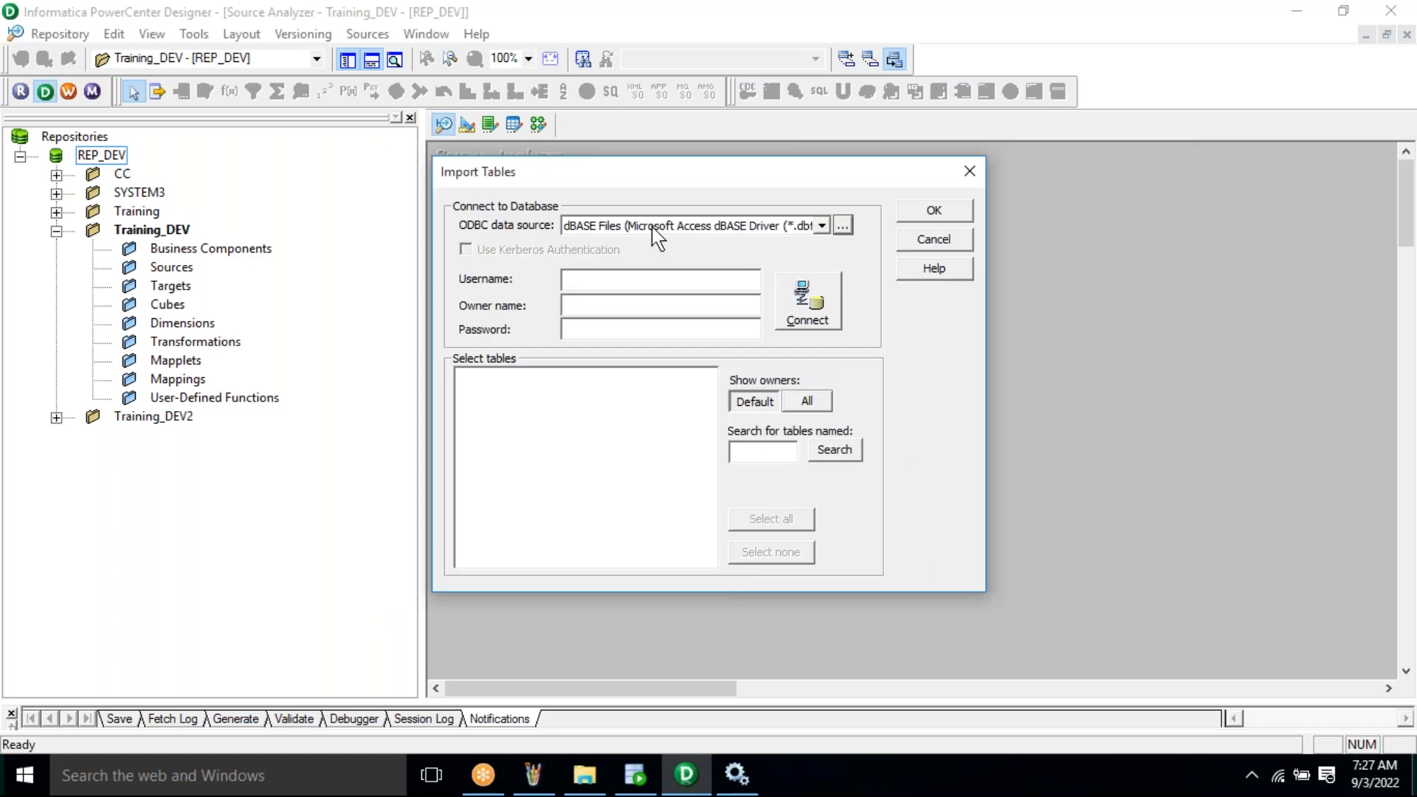
- Select Training_DEV as the ODBC data source in the Import Tables dialog
{"action": "left_click", "coordinate": [652, 228]}
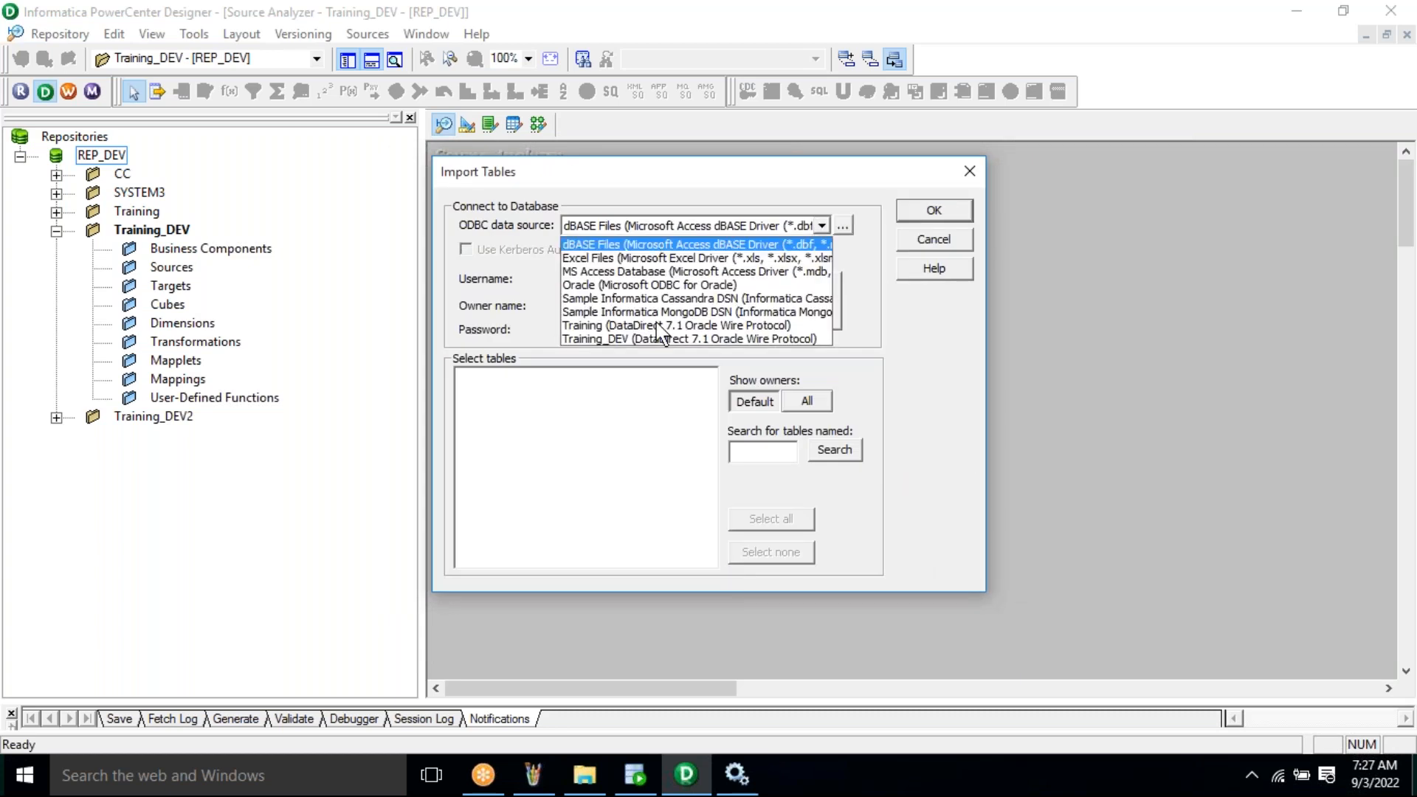
{"action": "left_click", "coordinate": [659, 340]}
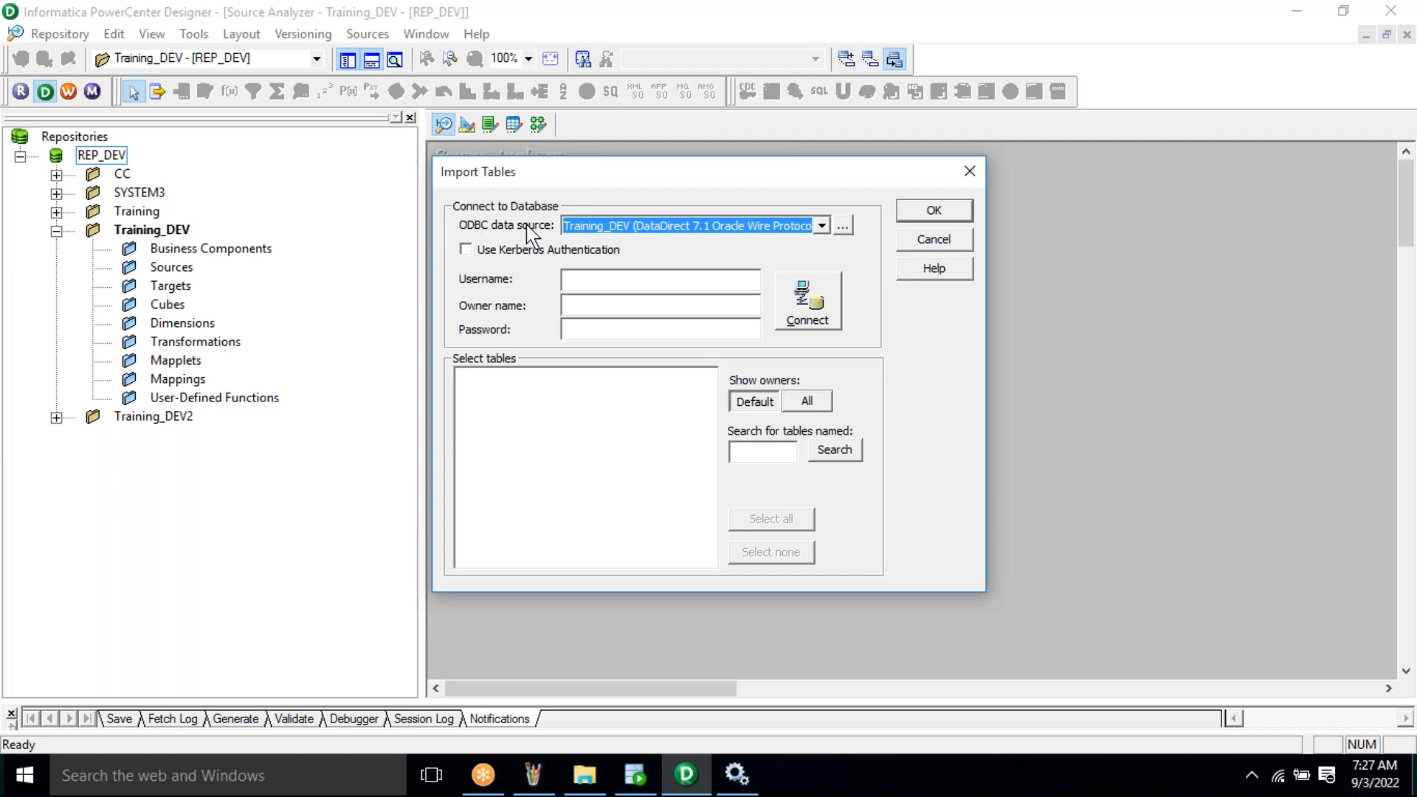
{"action": "left_click", "coordinate": [606, 233]}
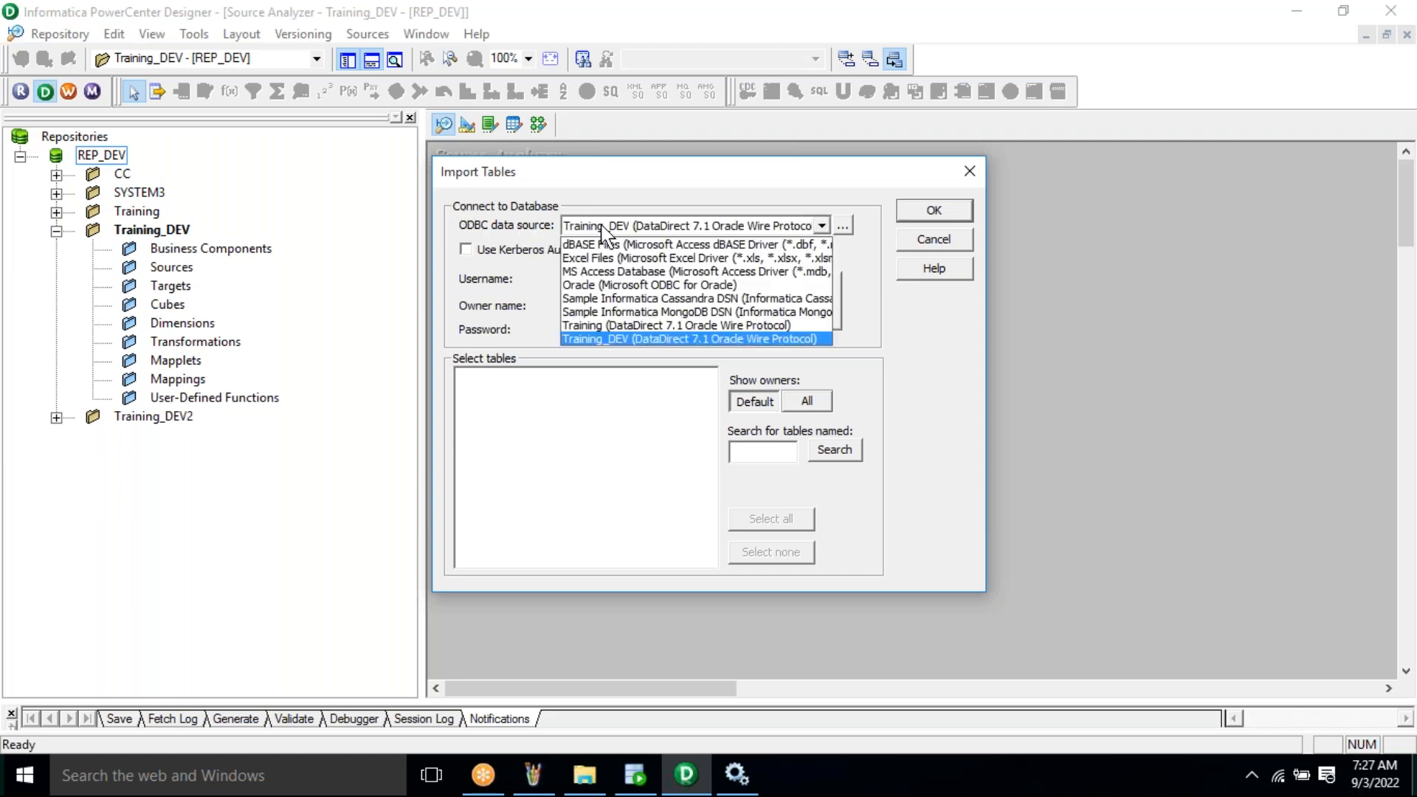
{"action": "left_click", "coordinate": [613, 343]}
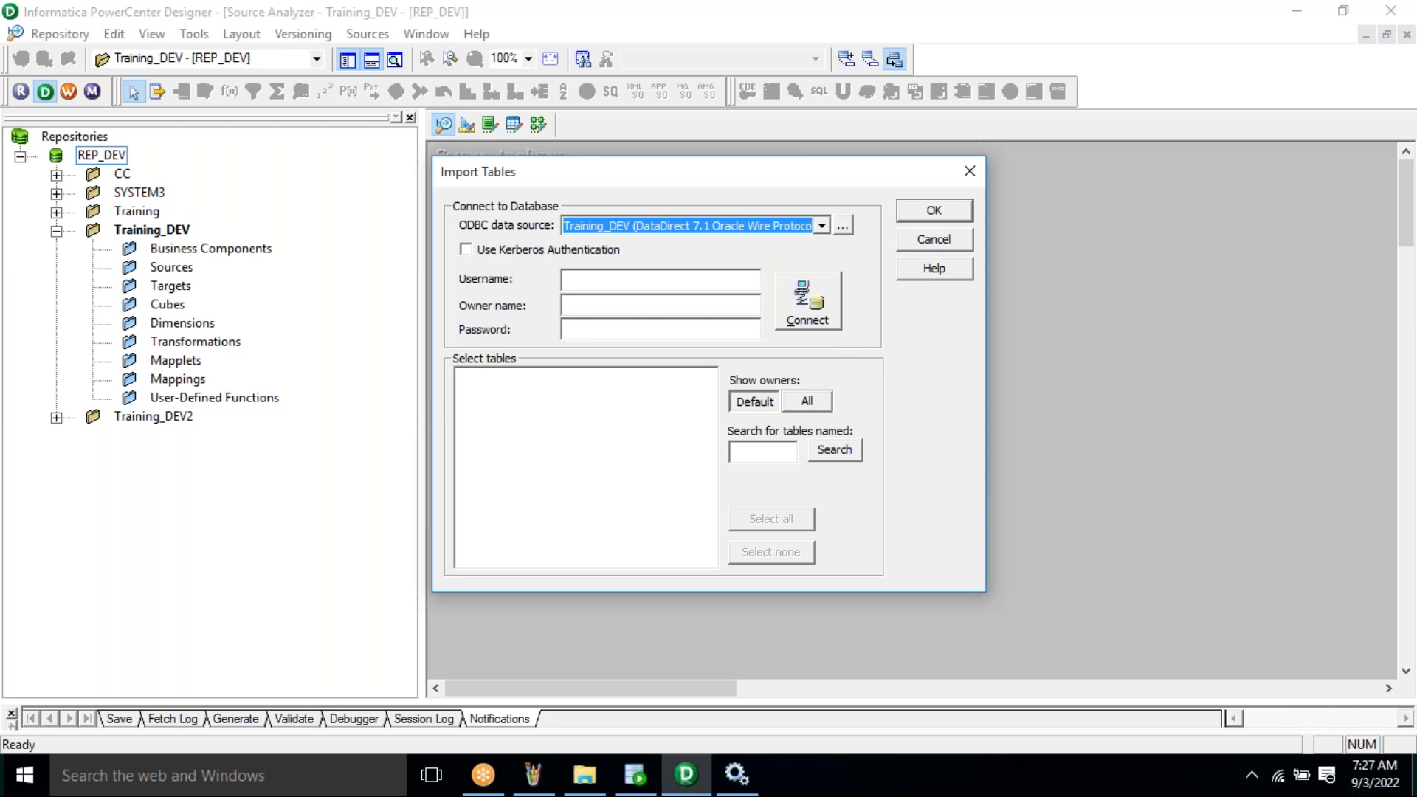
{"action": "left_click", "coordinate": [623, 278]}
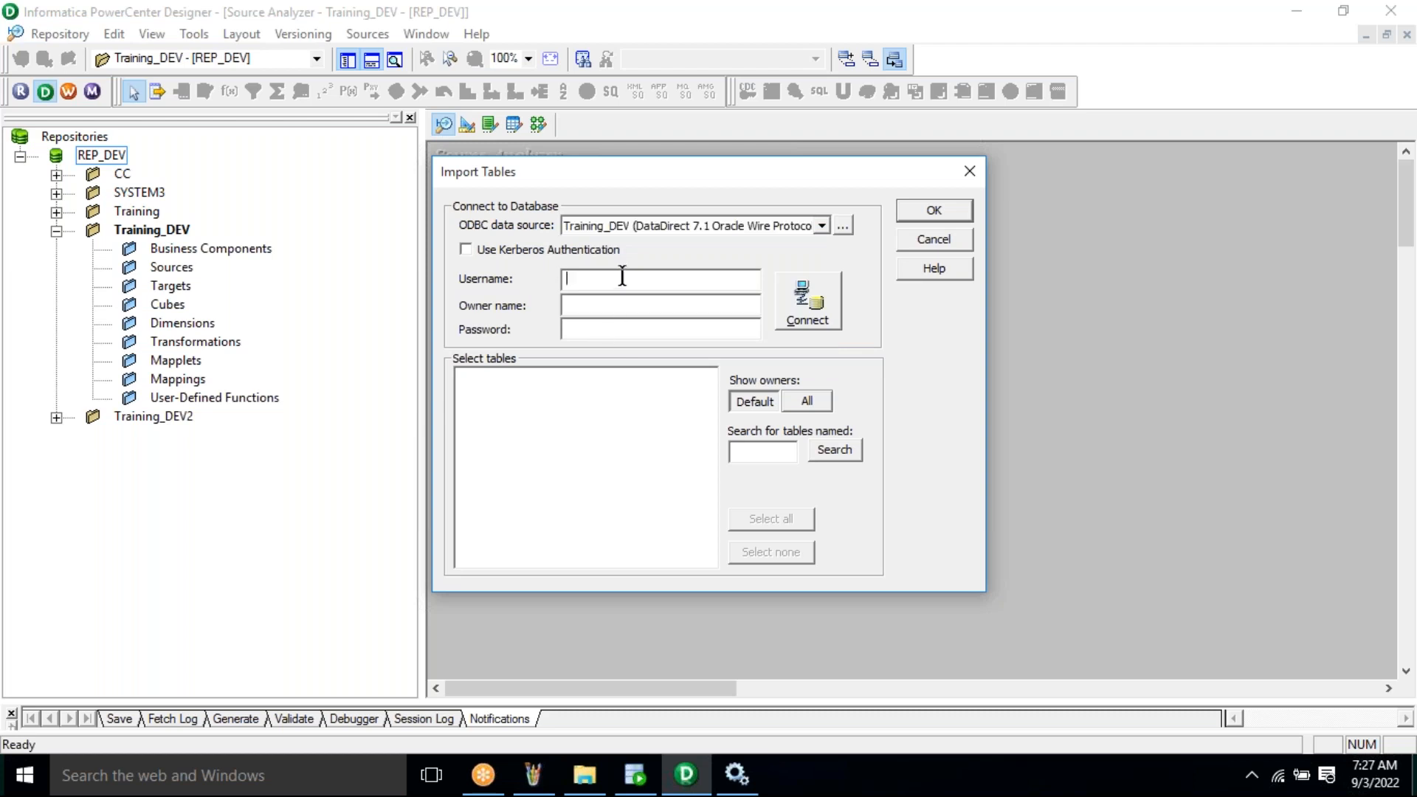
- Log in to Training_DEV as user system with owner SYSTEM and the database password
{"action": "type", "text": "system"}
{"action": "key", "text": "Tab"}
{"action": "double_click", "coordinate": [592, 307]}
{"action": "key", "text": "Tab"}
{"action": "type", "text": "******"}
- Search for EMP_S, select it under the SYSTEM tables, and import it
{"action": "left_click", "coordinate": [765, 460]}
{"action": "type", "text": "EMP_S"}
{"action": "double_click", "coordinate": [742, 452]}
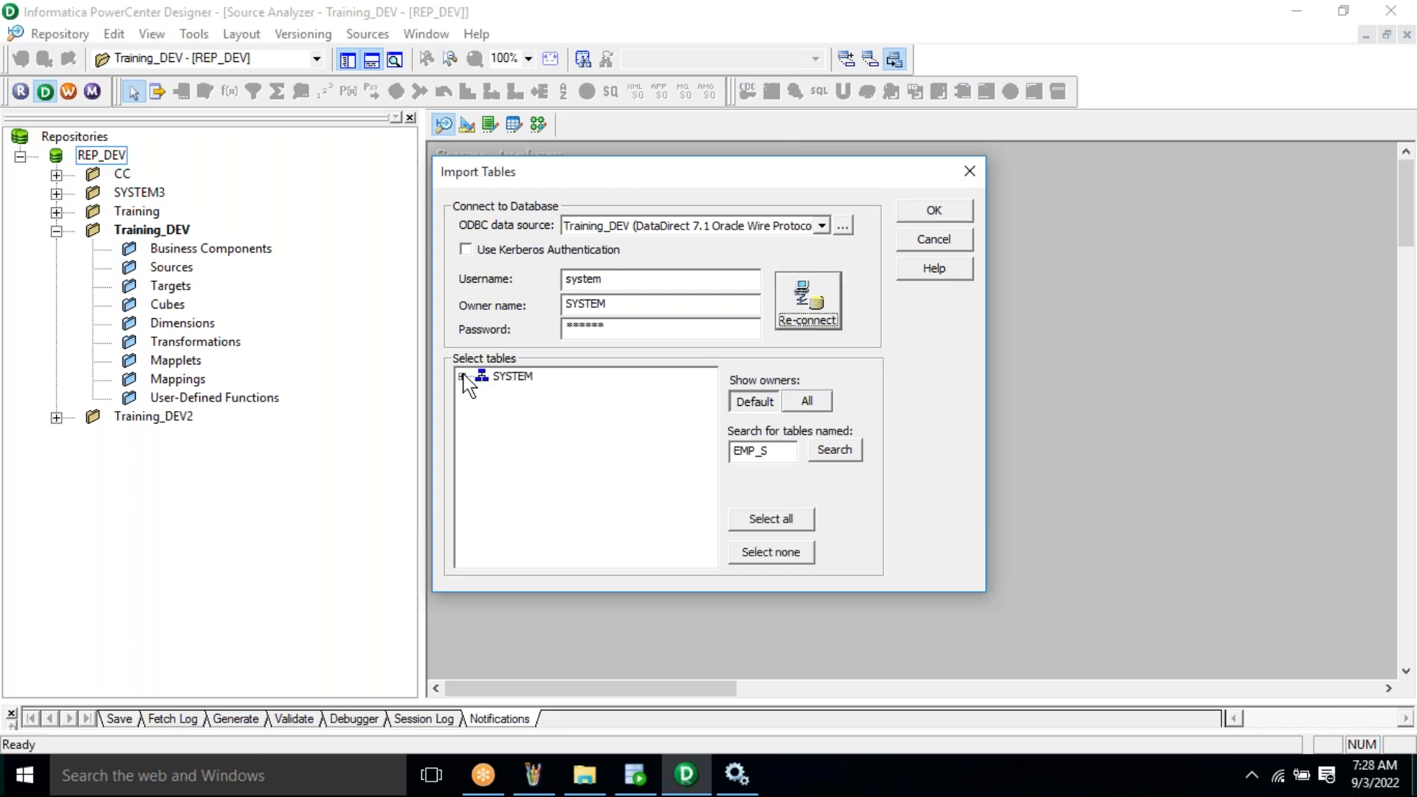
{"action": "left_click", "coordinate": [462, 377]}
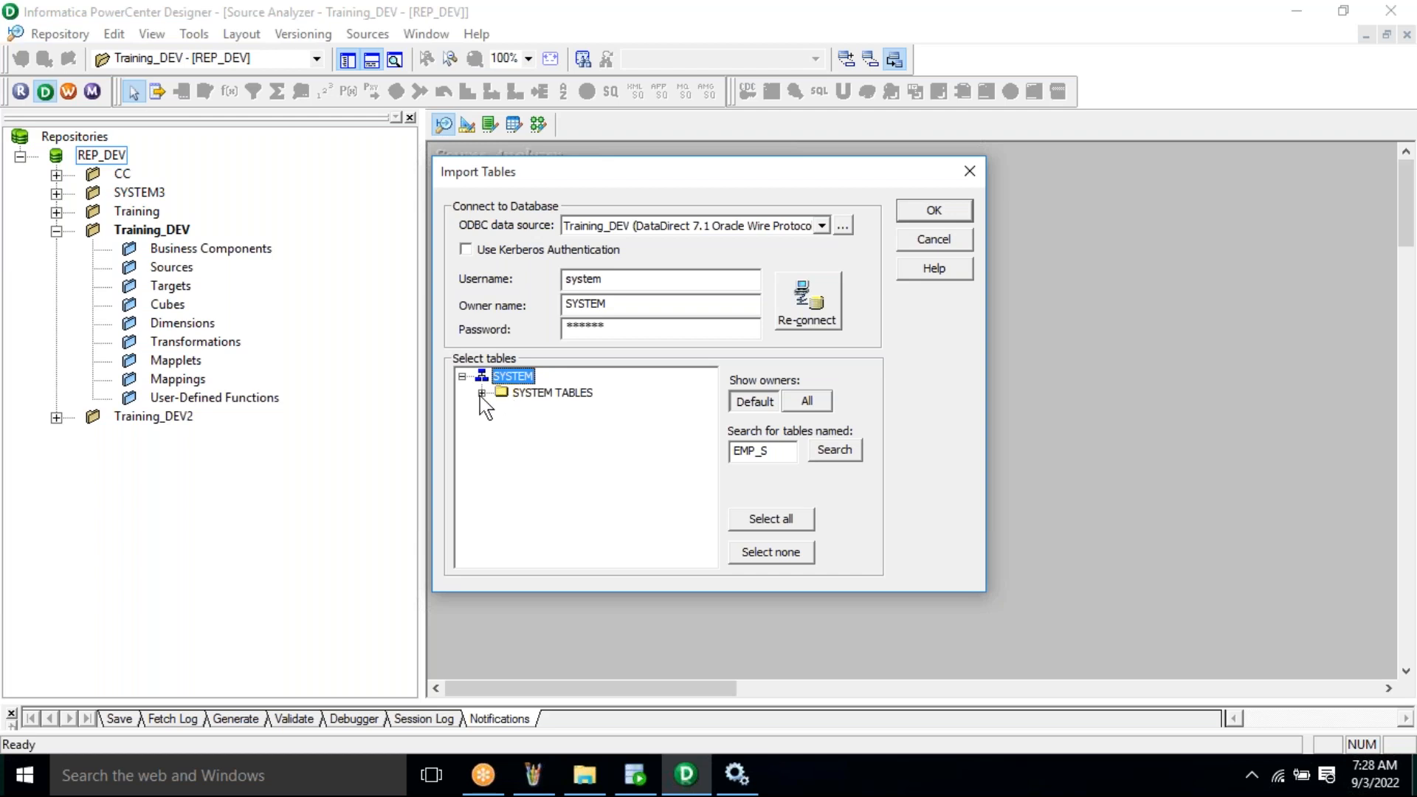
{"action": "left_click", "coordinate": [481, 393]}
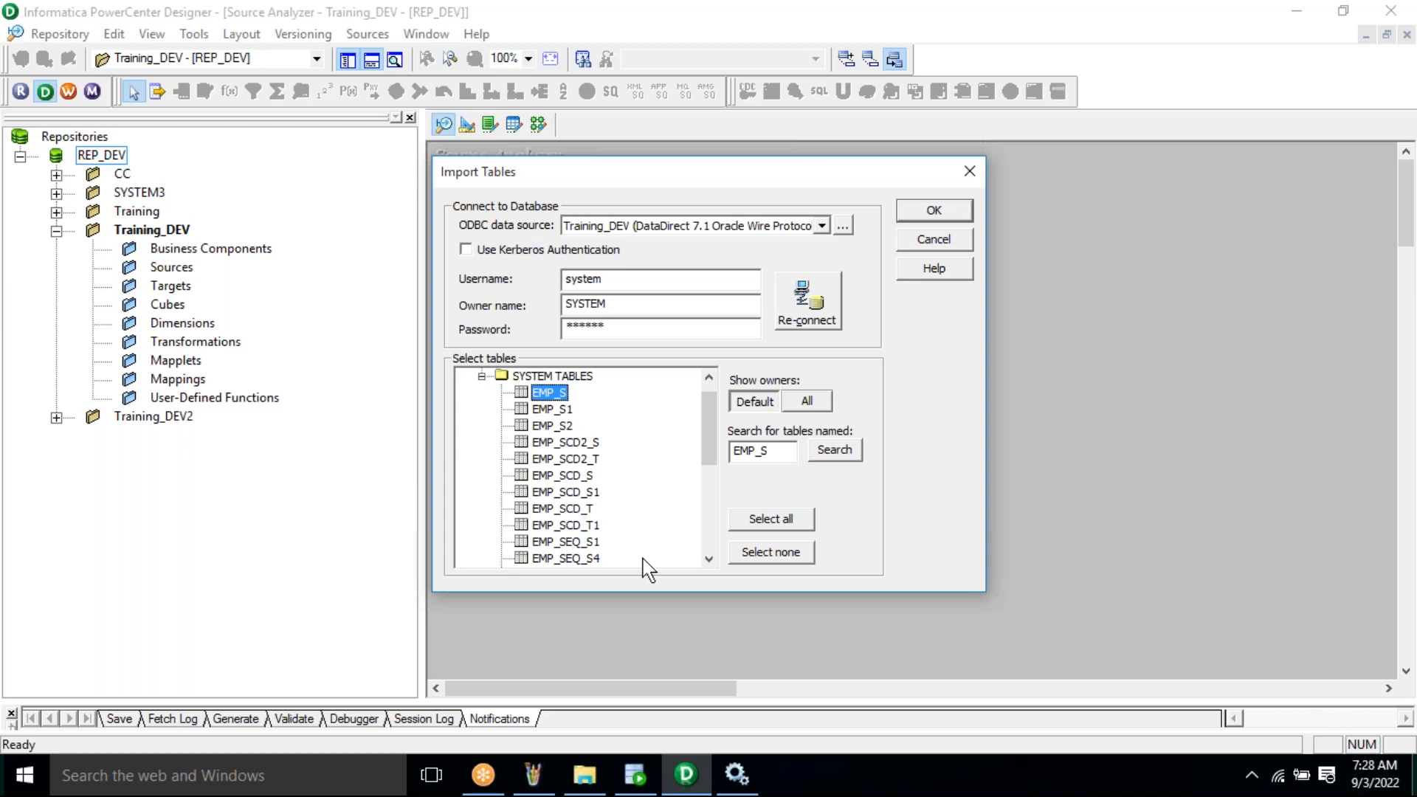
{"action": "left_click", "coordinate": [935, 214]}
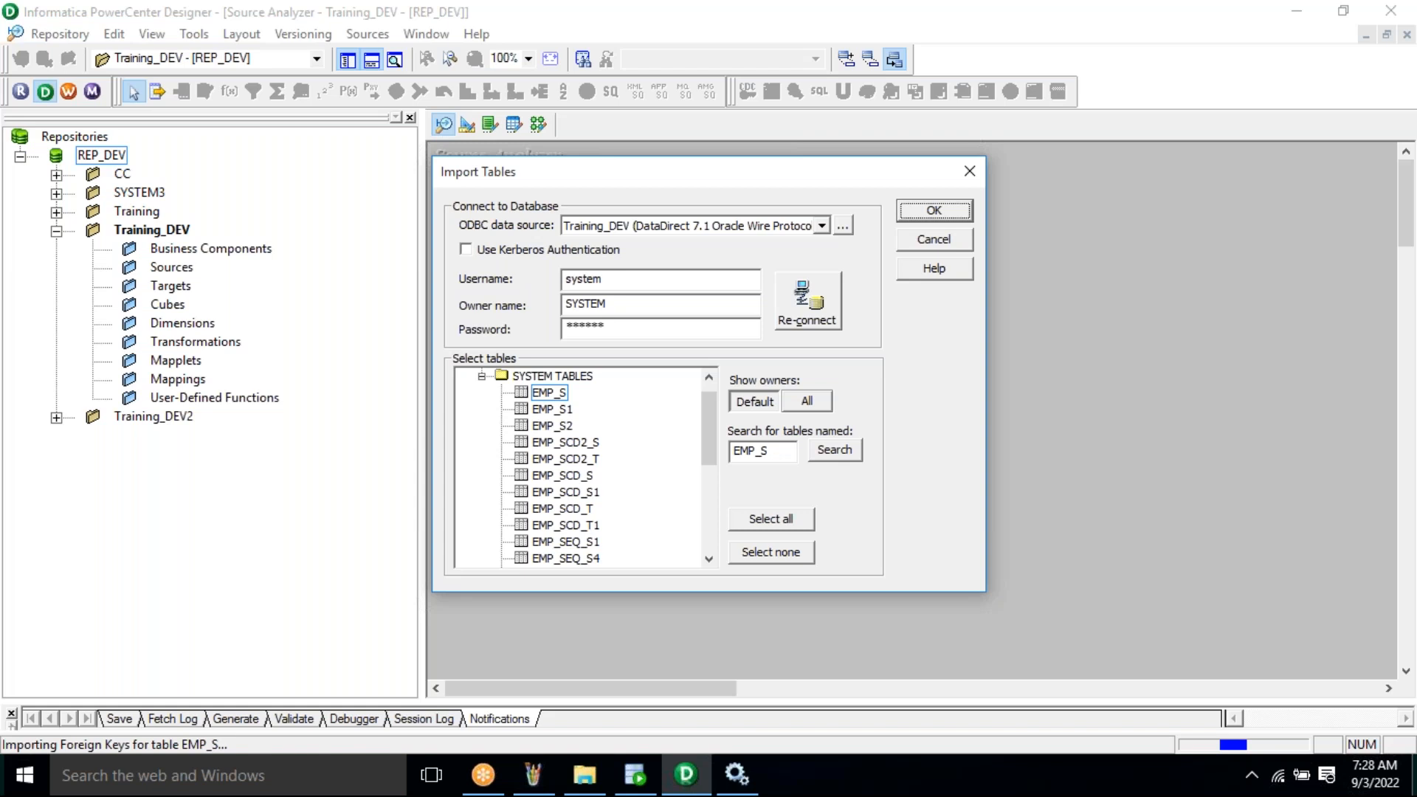
- Move EMP_S on the canvas, reveal it under Sources in the navigator, then switch to Paint
{"action": "left_click_drag", "start_coordinate": [482, 149], "coordinate": [516, 230]}
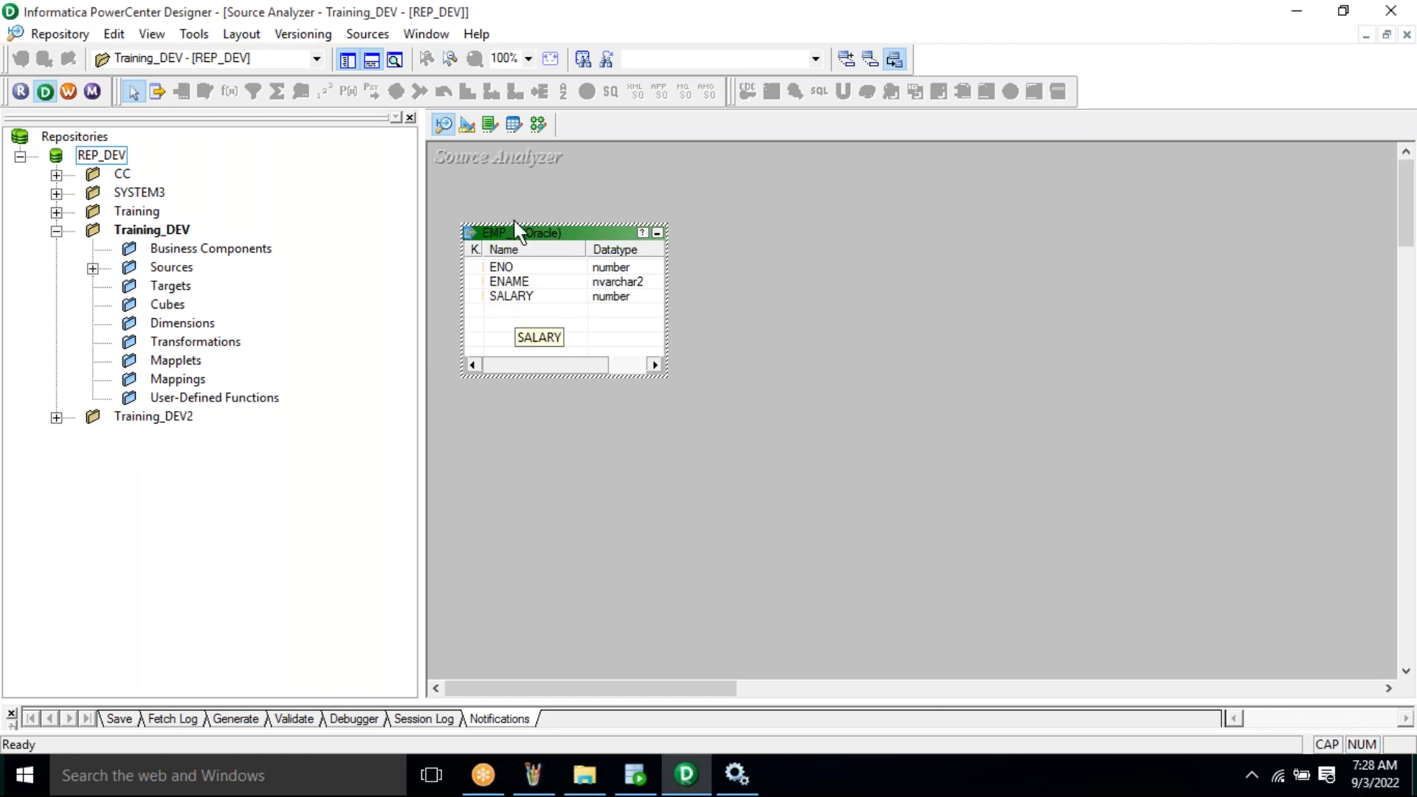
{"action": "left_click", "coordinate": [177, 268]}
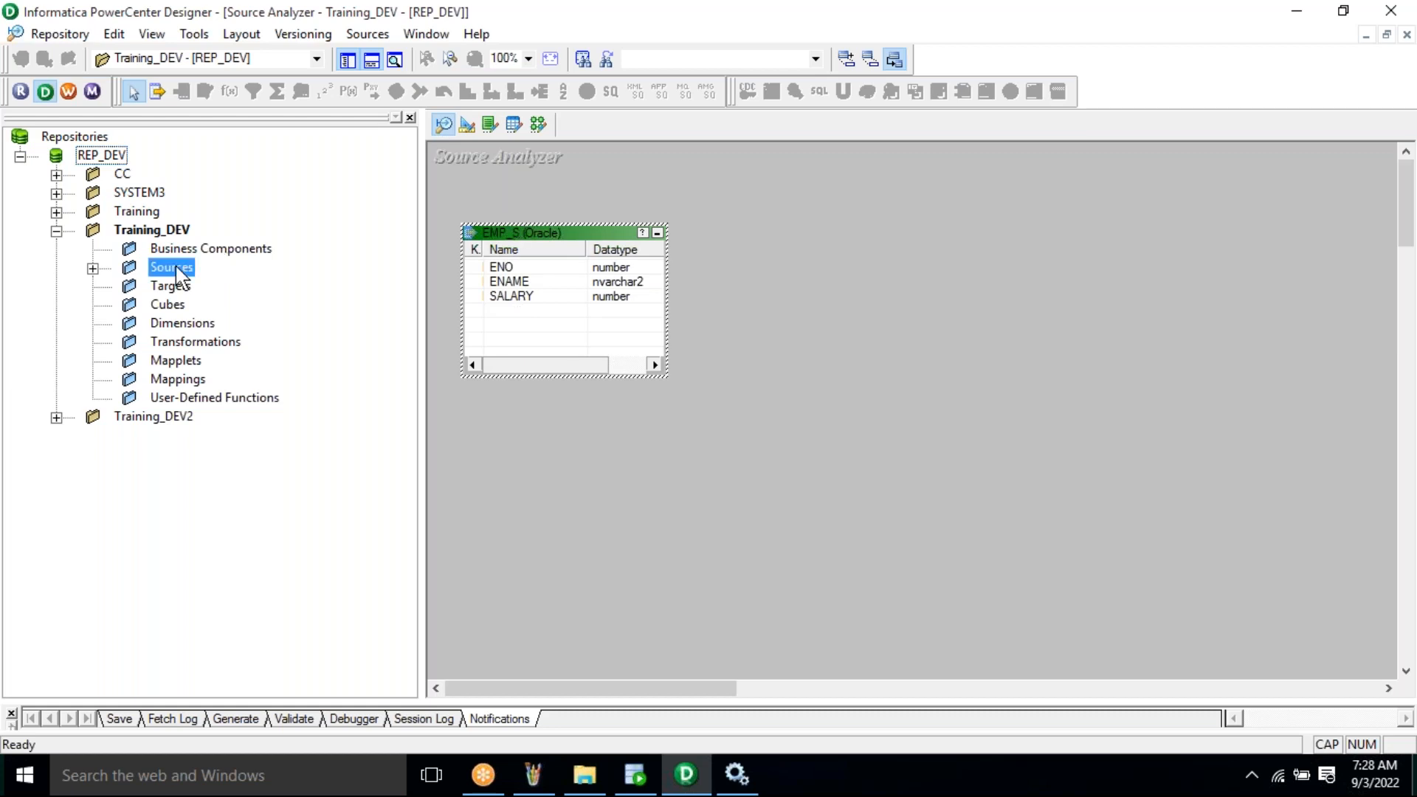
{"action": "left_click", "coordinate": [92, 268]}
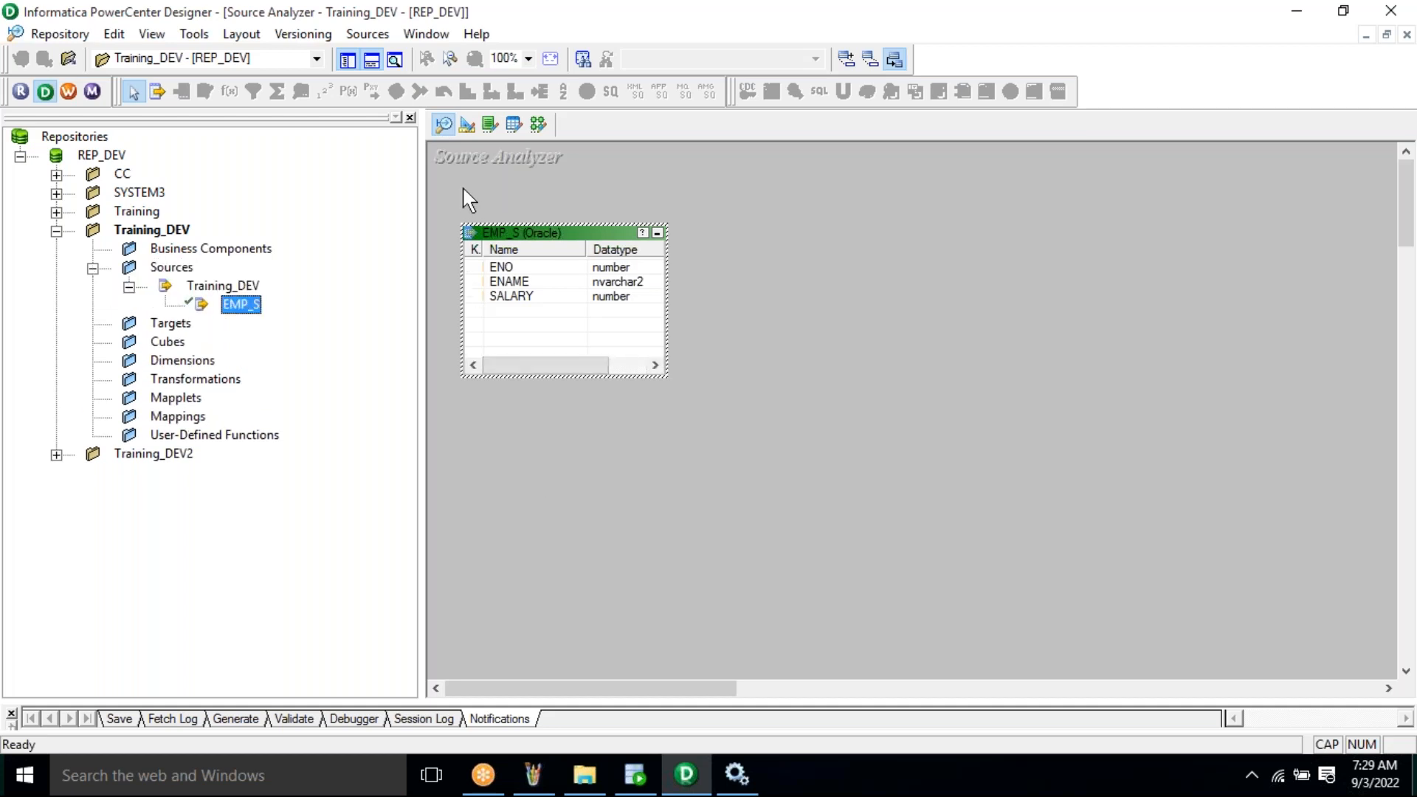
{"action": "left_click", "coordinate": [184, 269]}
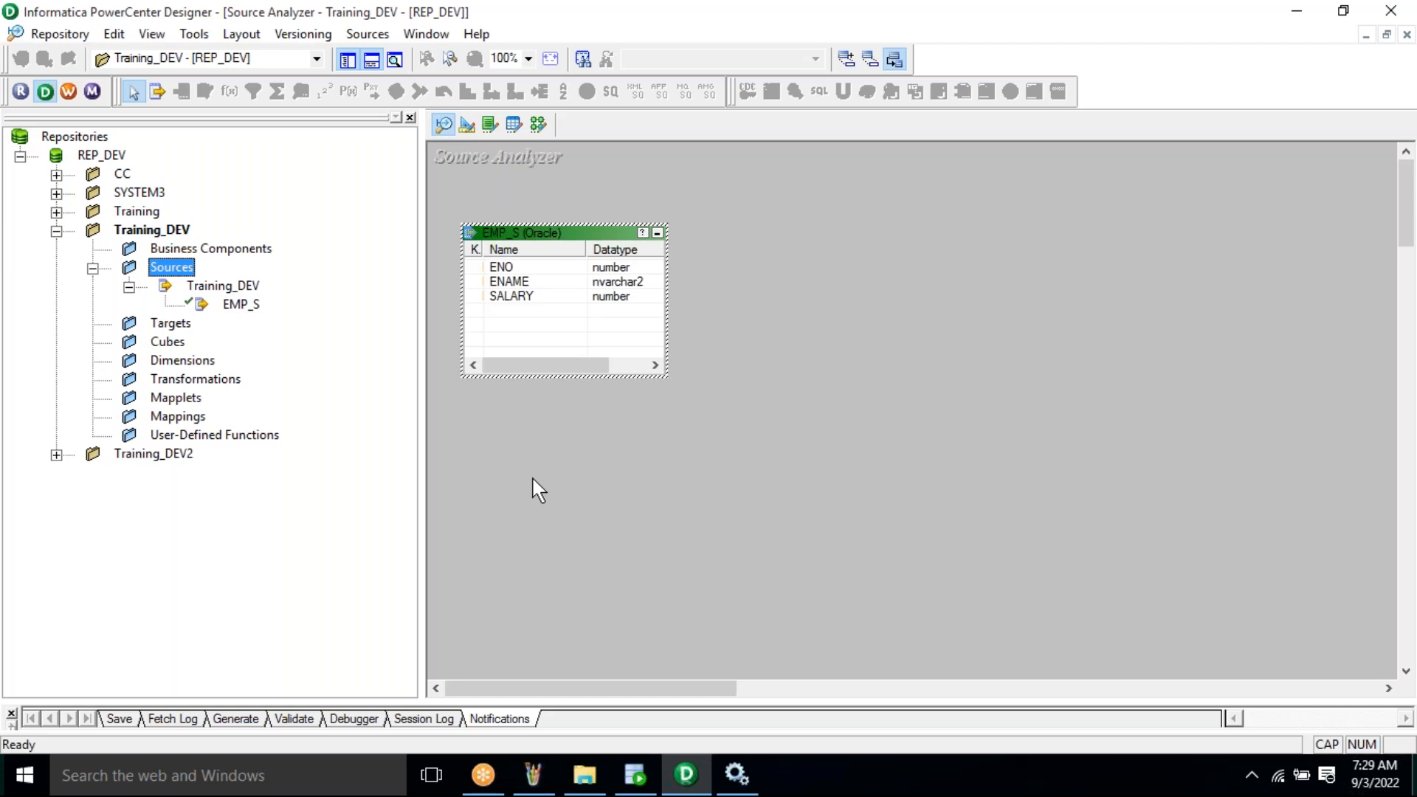
{"action": "left_click", "coordinate": [561, 786]}
- Toggle through Source Analyzer and end on the empty Target Designer workspace
{"action": "left_click", "coordinate": [475, 131]}
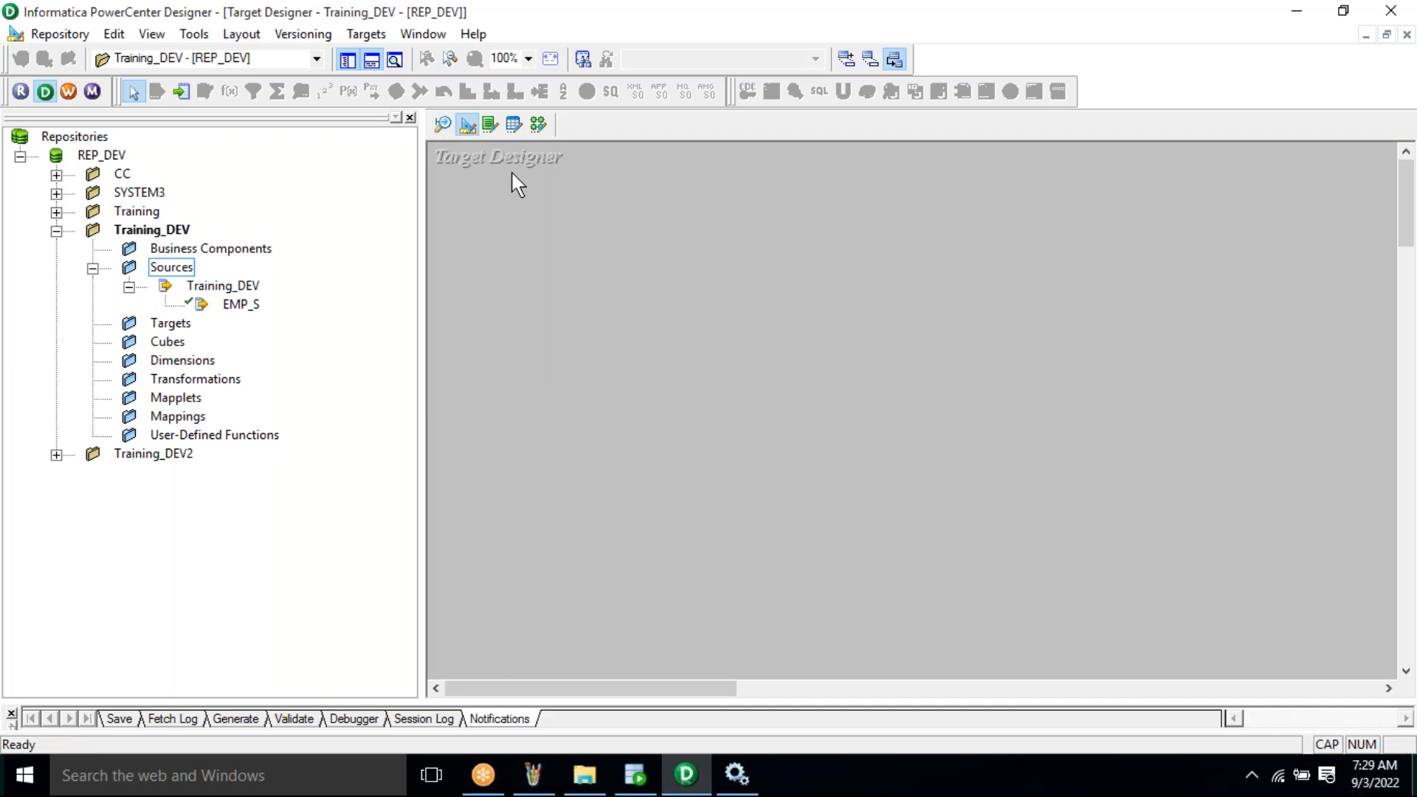
{"action": "left_click", "coordinate": [443, 125]}
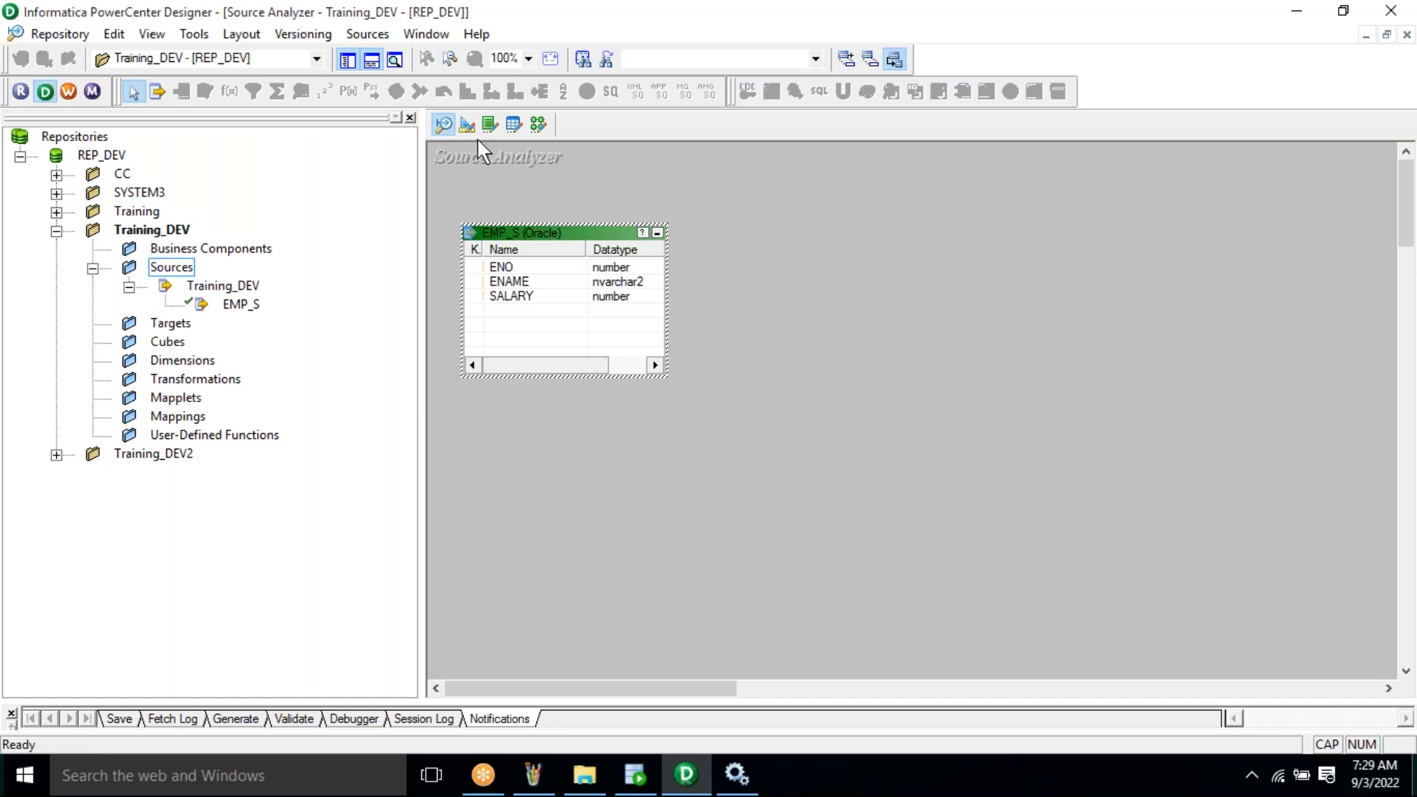
{"action": "left_click", "coordinate": [468, 127]}
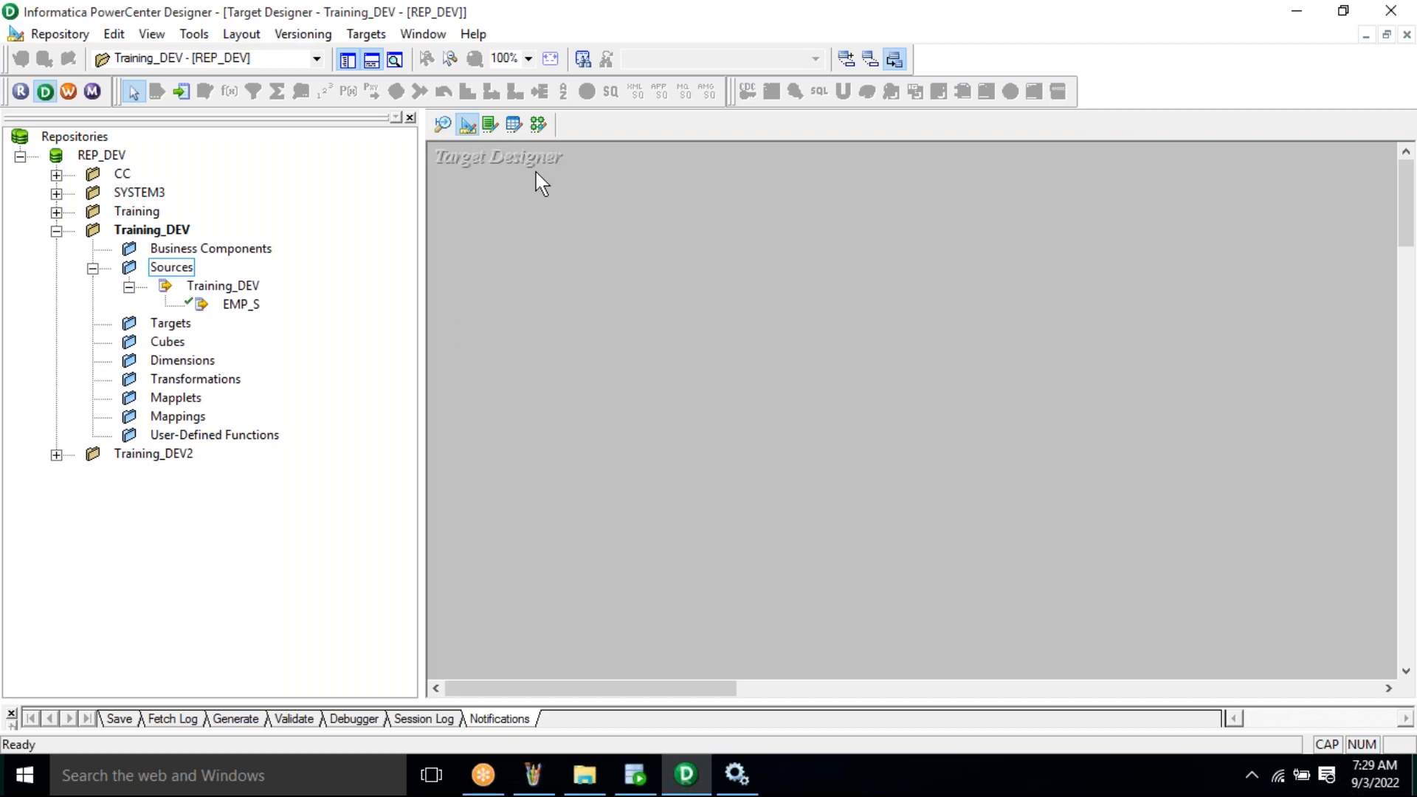
- Start a target import from Training_DEV, logging in as user system with the password
{"action": "key", "text": "alt+t"}
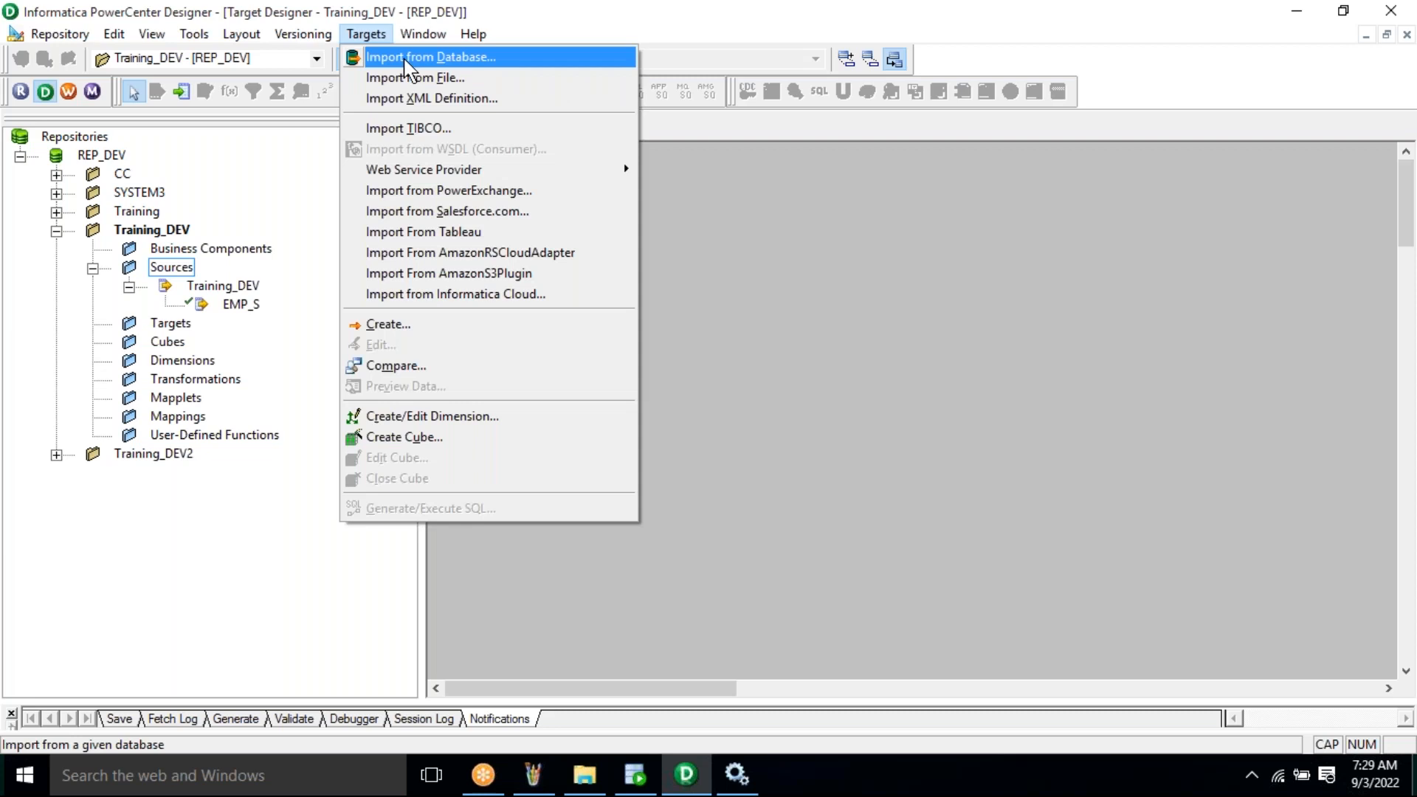
{"action": "left_click", "coordinate": [405, 59]}
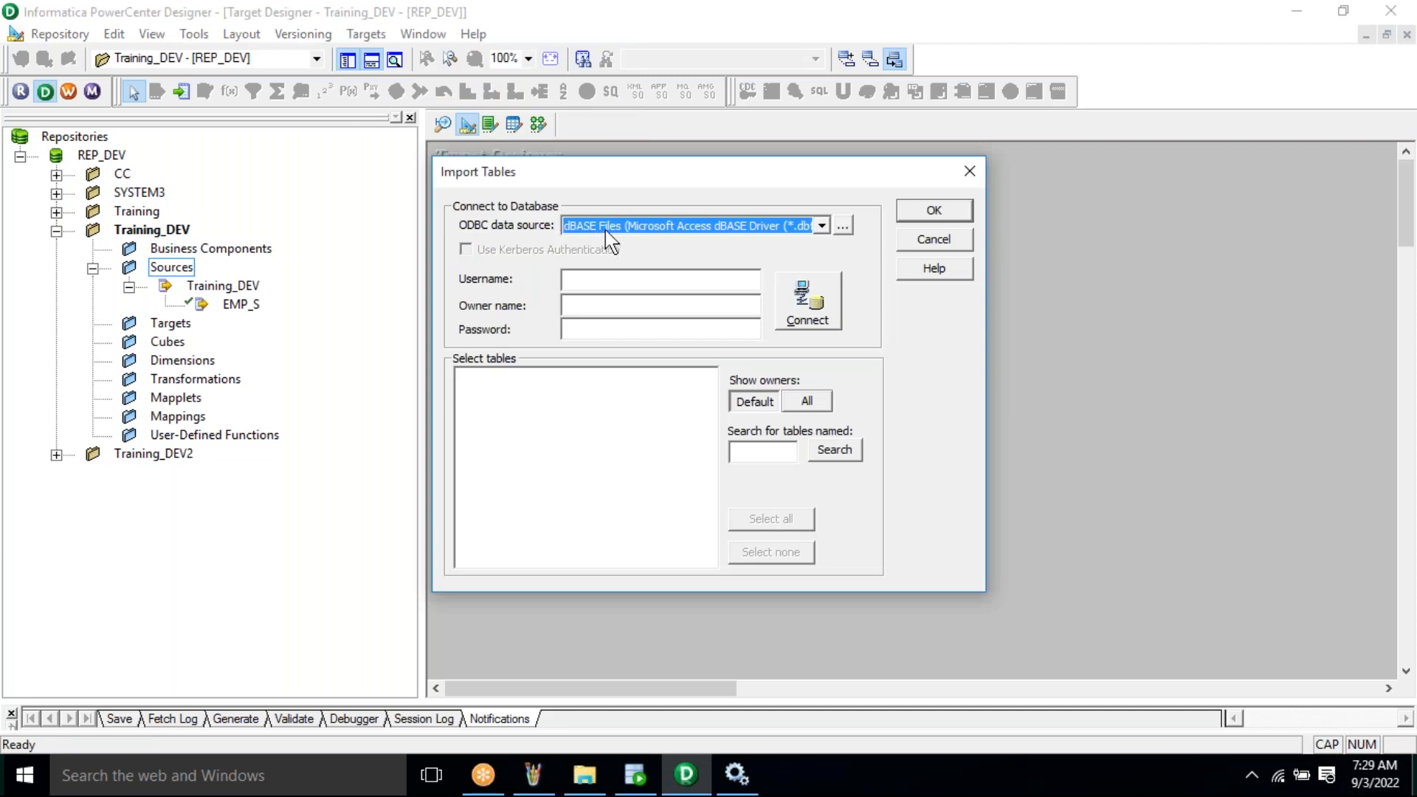
{"action": "left_click", "coordinate": [609, 226]}
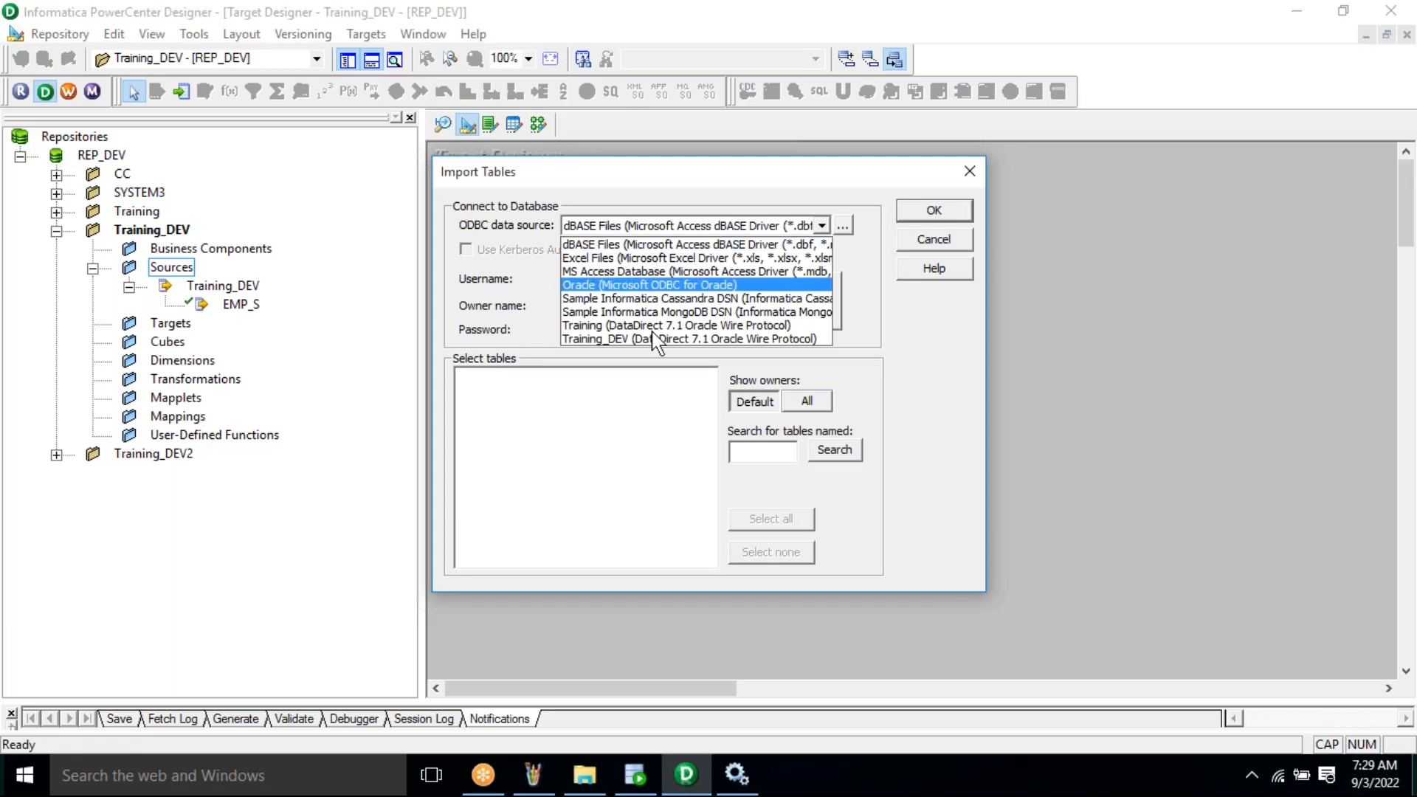
{"action": "left_click", "coordinate": [610, 339]}
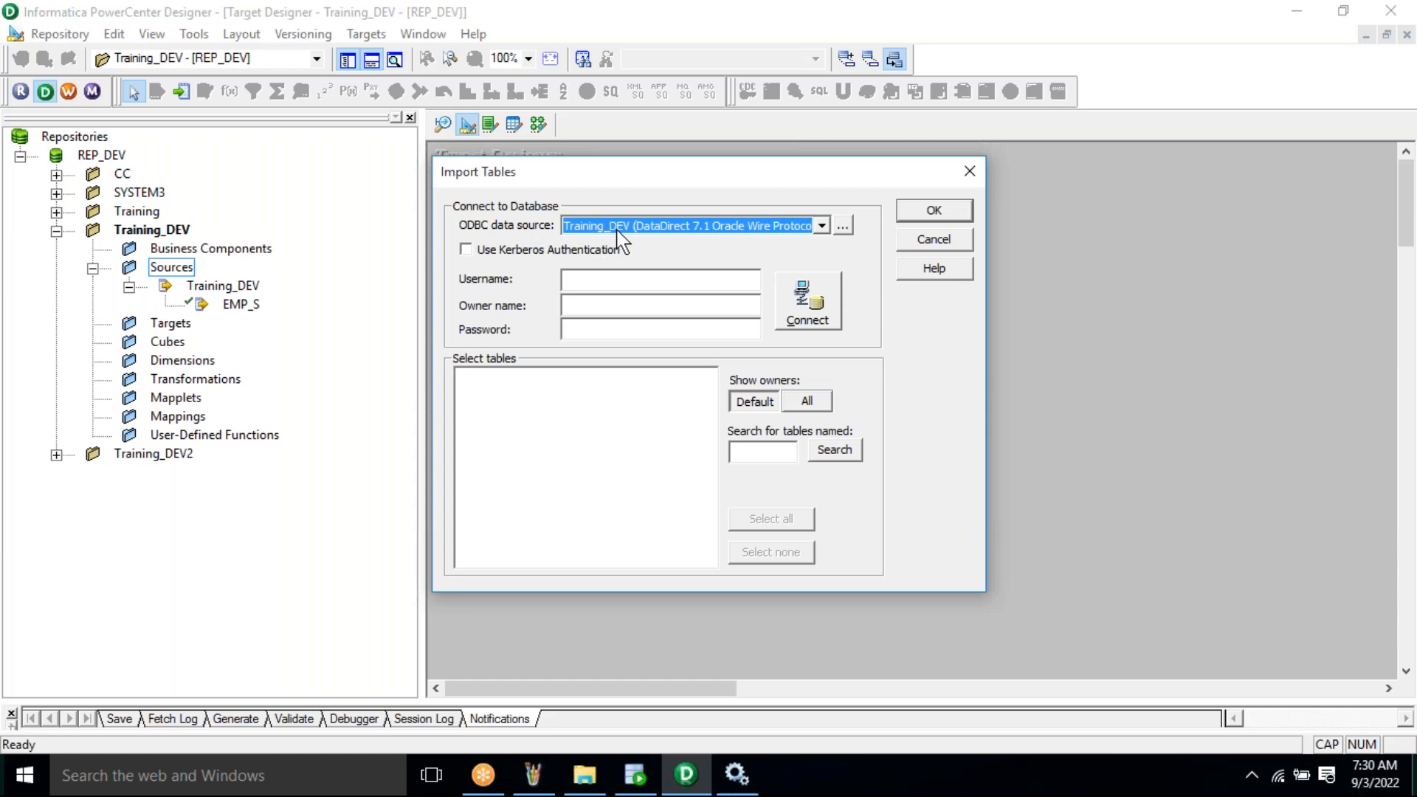
{"action": "left_click", "coordinate": [643, 281]}
{"action": "type", "text": "syst"}
{"action": "type", "text": "em"}
{"action": "left_click", "coordinate": [657, 325]}
{"action": "type", "text": "******"}
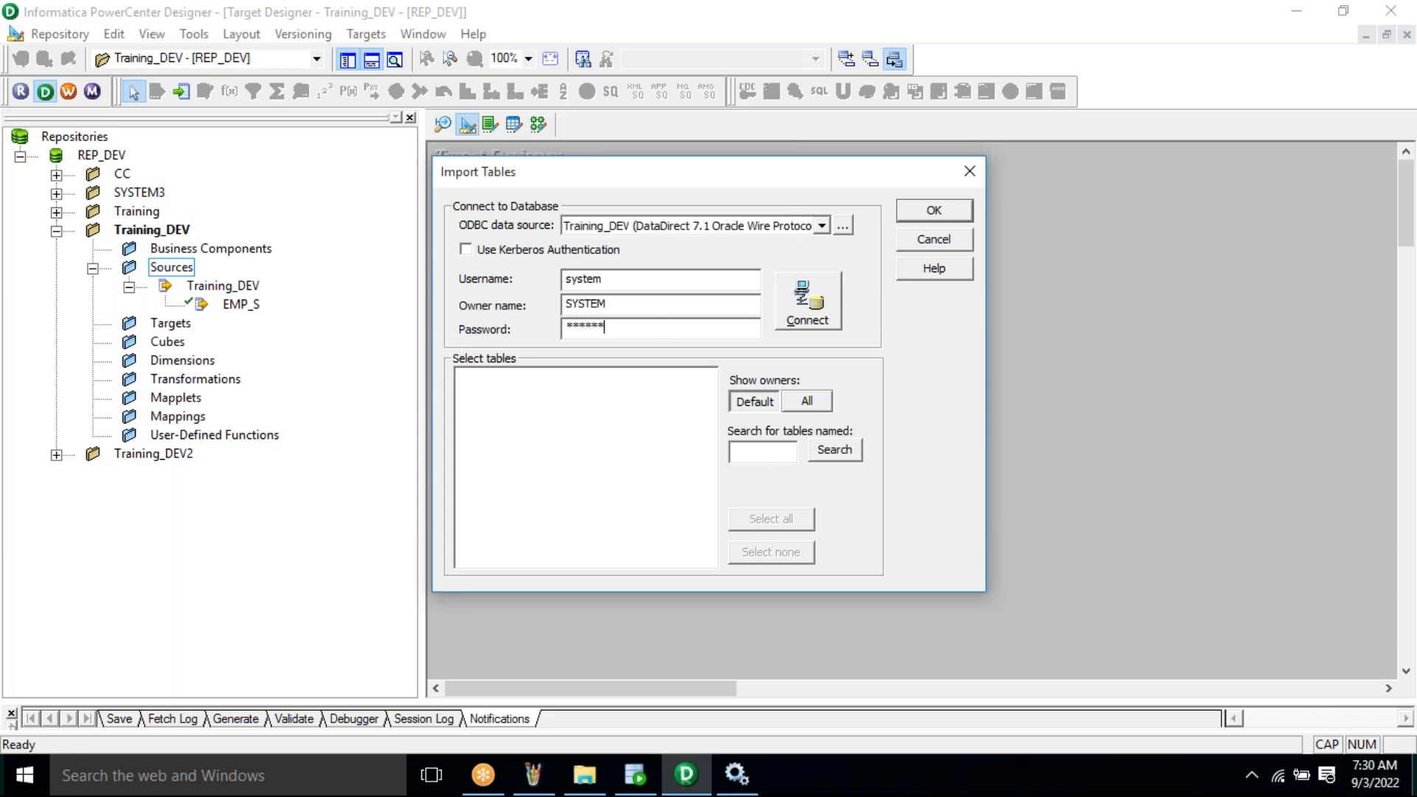
- Search for EMP_T, select it among the SYSTEM tables, and import it as a target
{"action": "left_click", "coordinate": [758, 453]}
{"action": "type", "text": "EMP_T"}
{"action": "double_click", "coordinate": [749, 451]}
{"action": "left_click", "coordinate": [461, 378]}
{"action": "left_click", "coordinate": [482, 393]}
{"action": "left_click", "coordinate": [548, 410]}
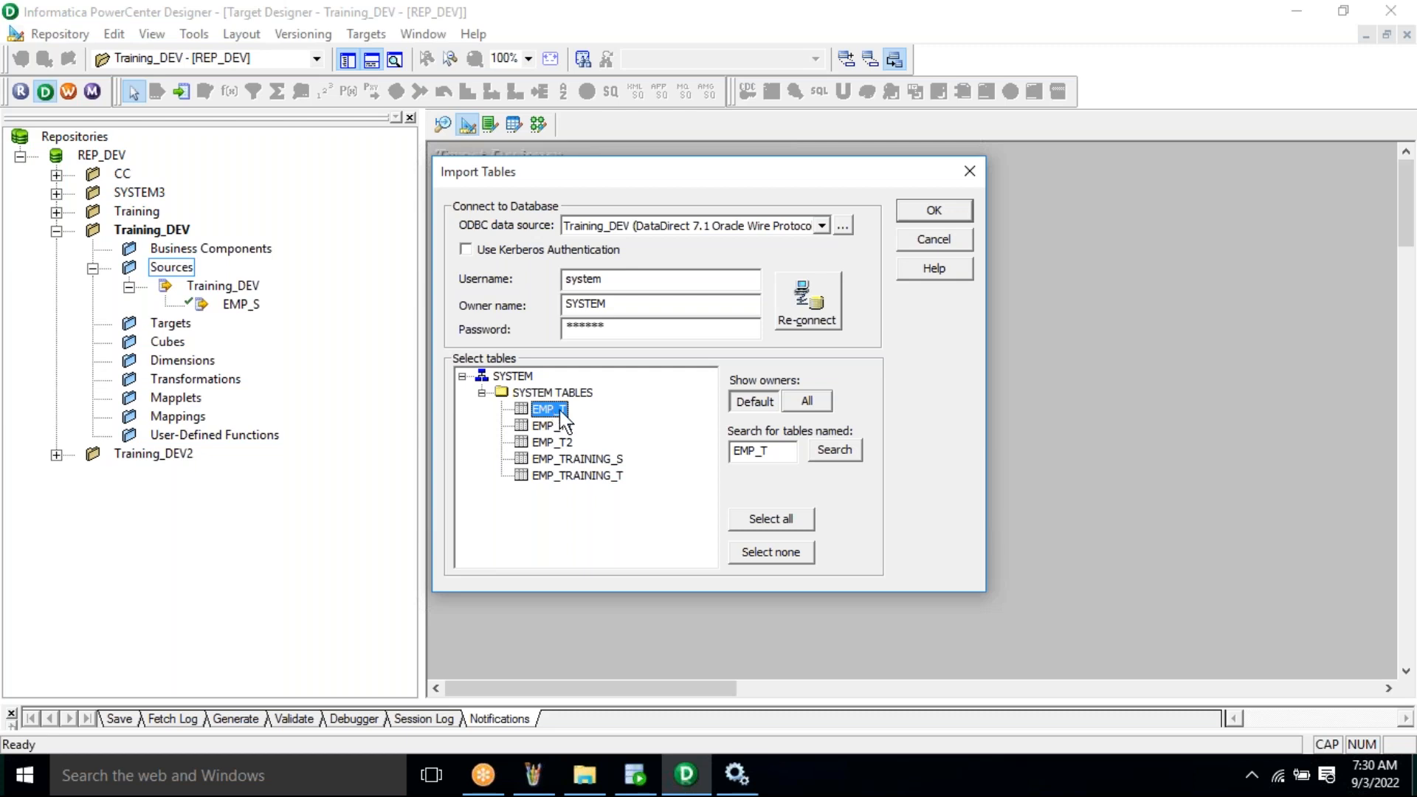
{"action": "left_click", "coordinate": [920, 212]}
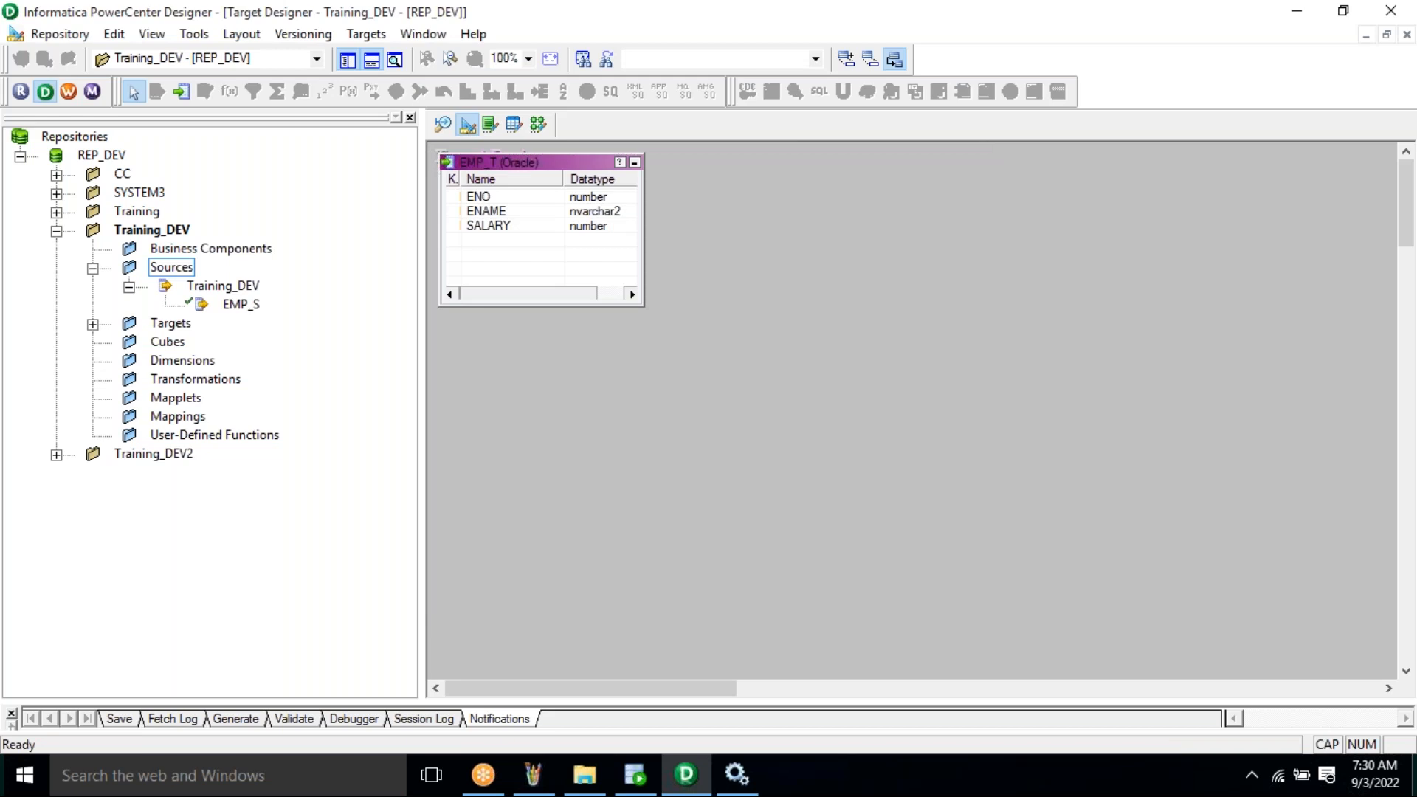
- Move EMP_T on the canvas, show it under Targets in the navigator, then switch to Paint
{"action": "left_click", "coordinate": [576, 164]}
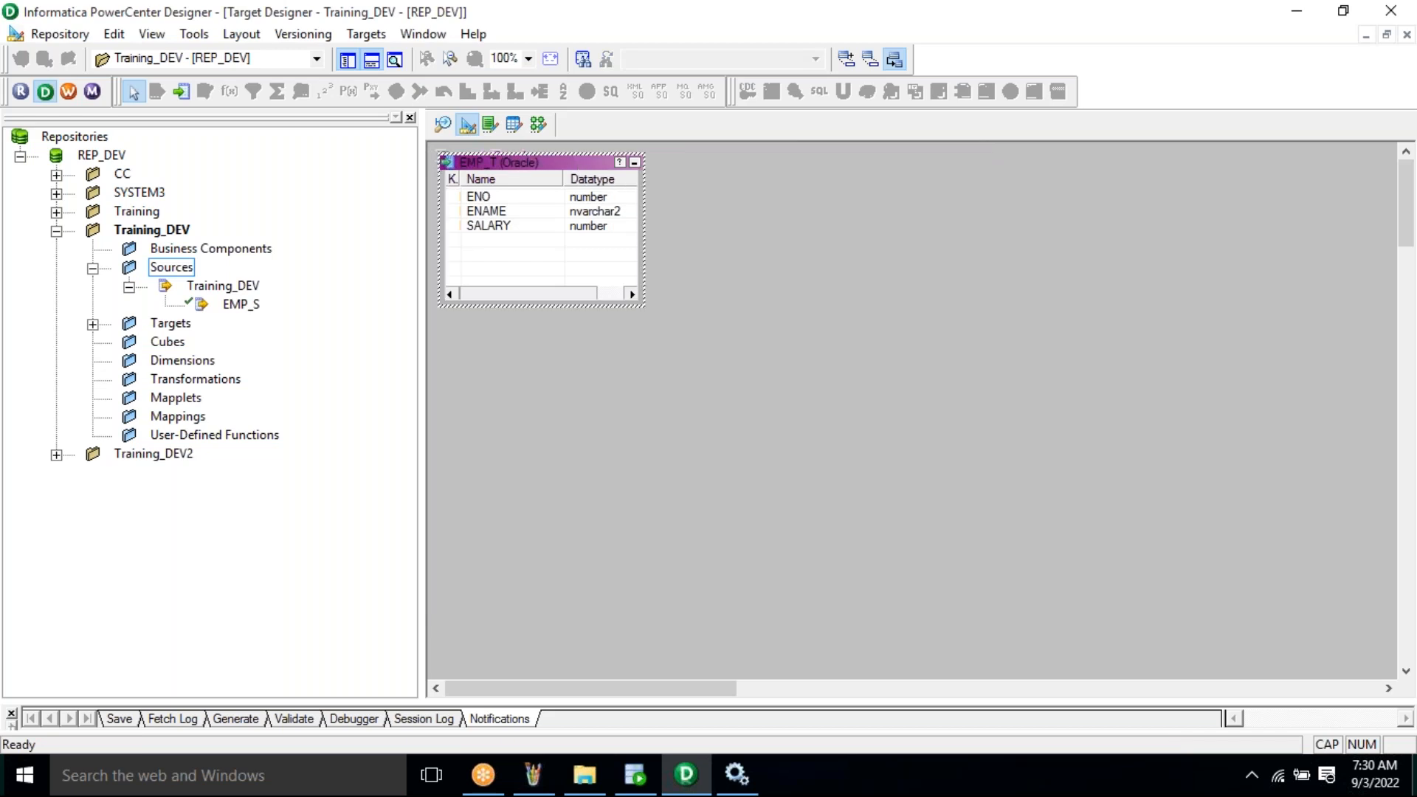
{"action": "left_click_drag", "start_coordinate": [575, 165], "coordinate": [602, 234]}
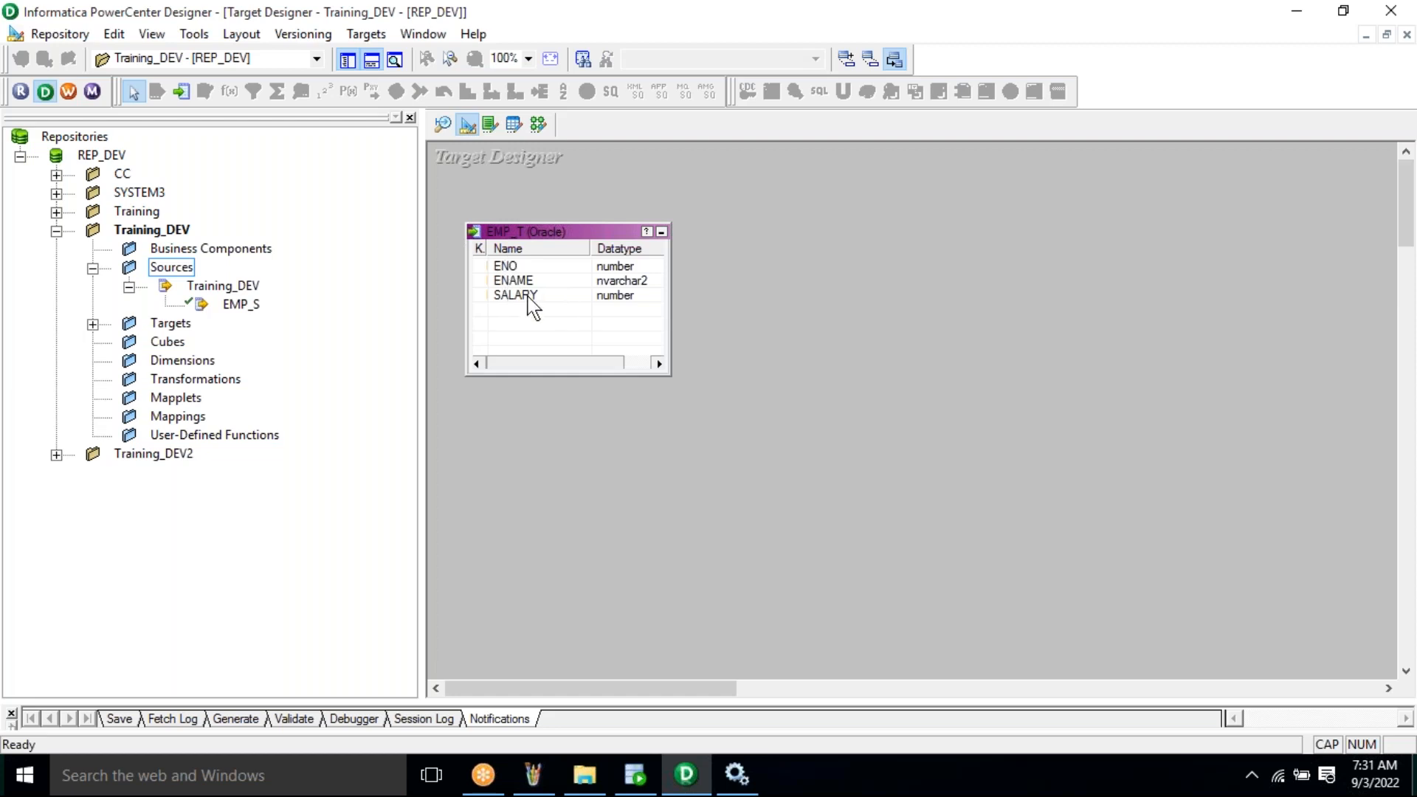
{"action": "left_click", "coordinate": [93, 326]}
{"action": "left_click", "coordinate": [206, 343]}
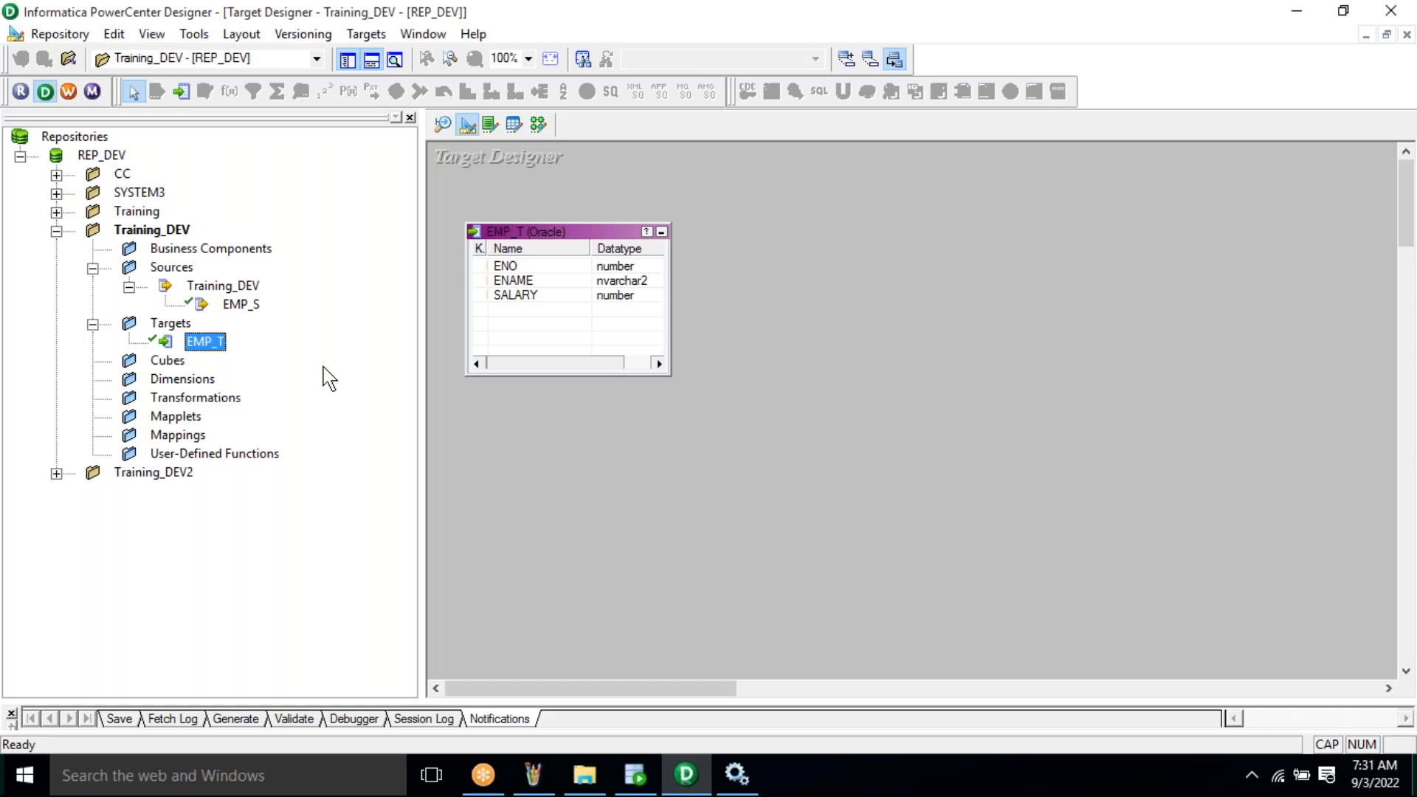
{"action": "key", "text": "alt+Tab"}
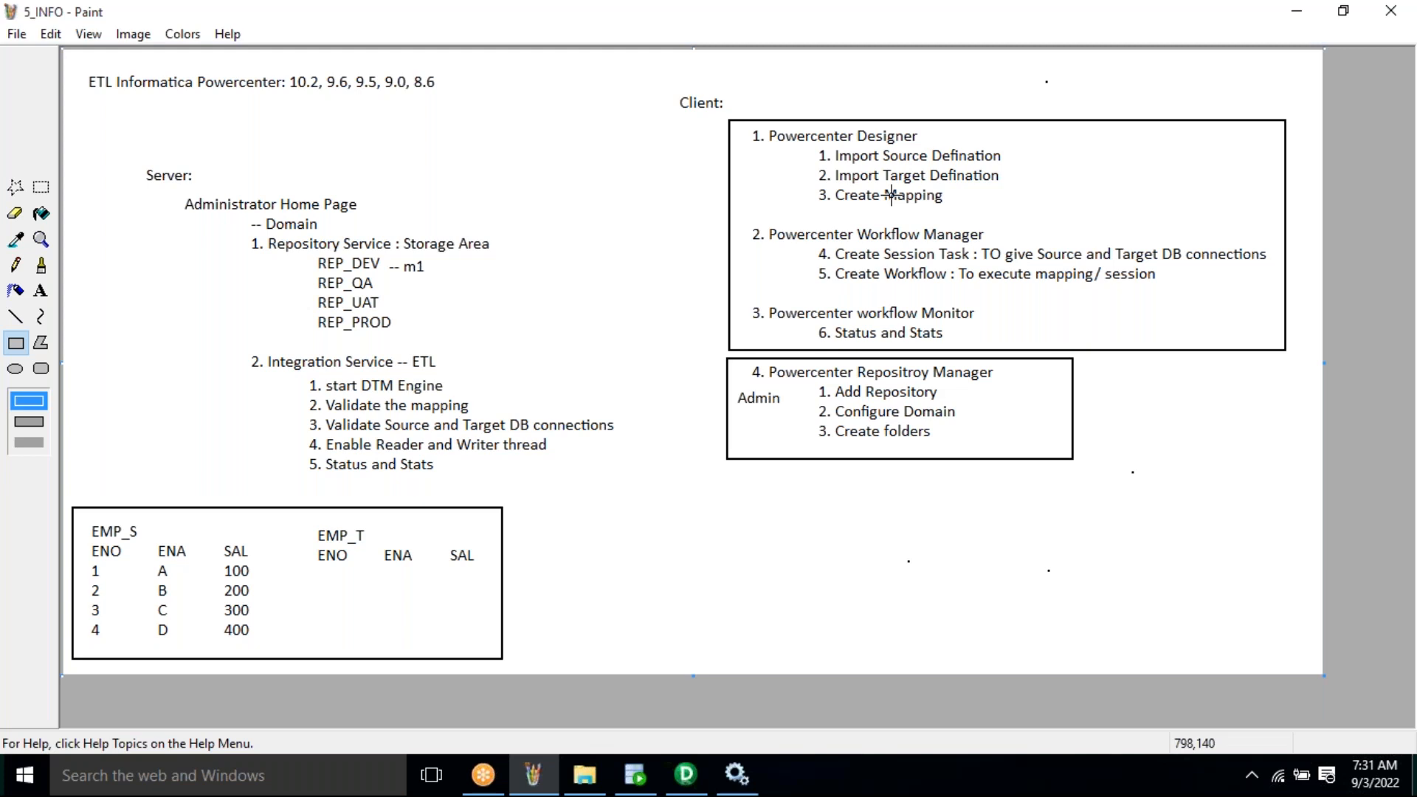
- Review the 5_INFO notes and bring PowerCenter Designer back to the front
{"action": "key", "text": "alt"}
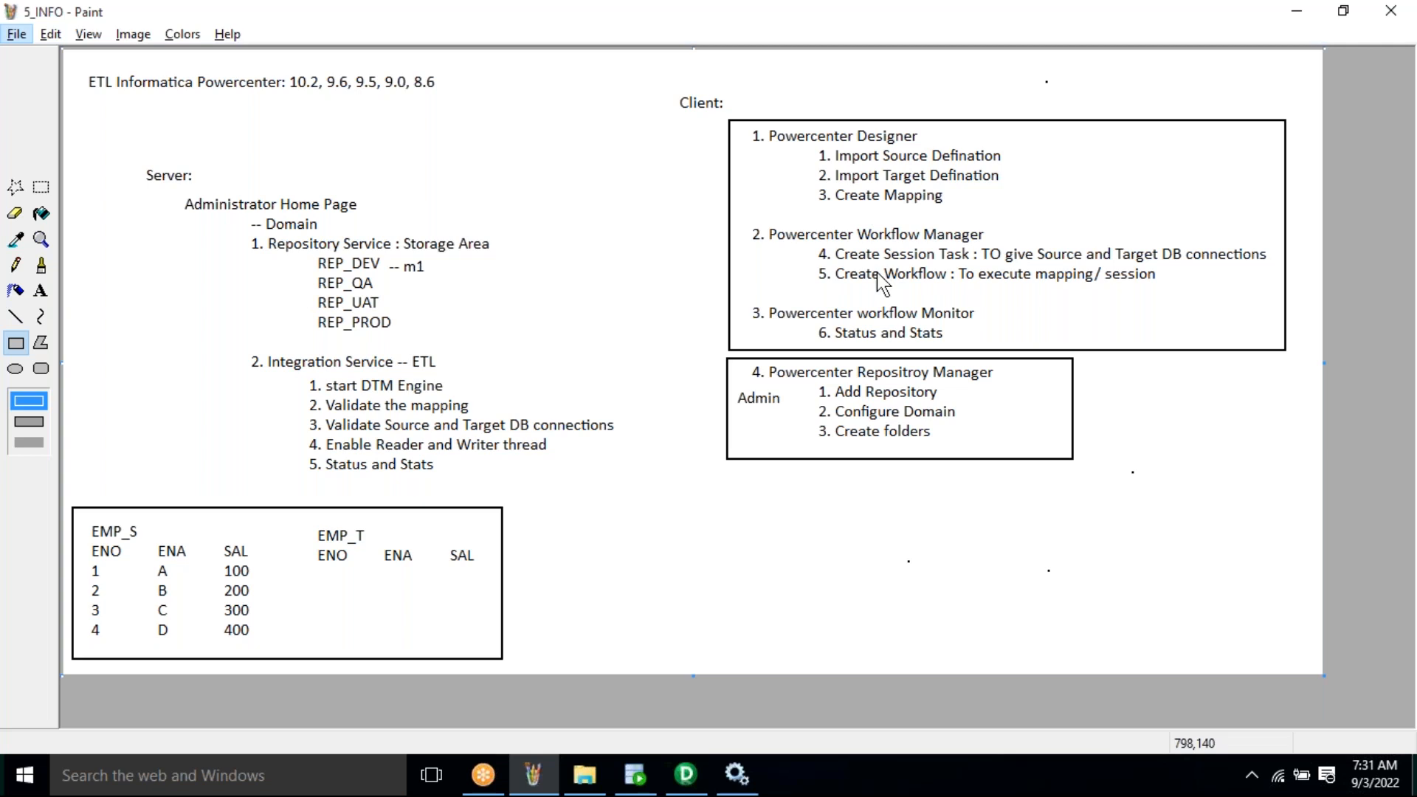
{"action": "left_click", "coordinate": [687, 776]}
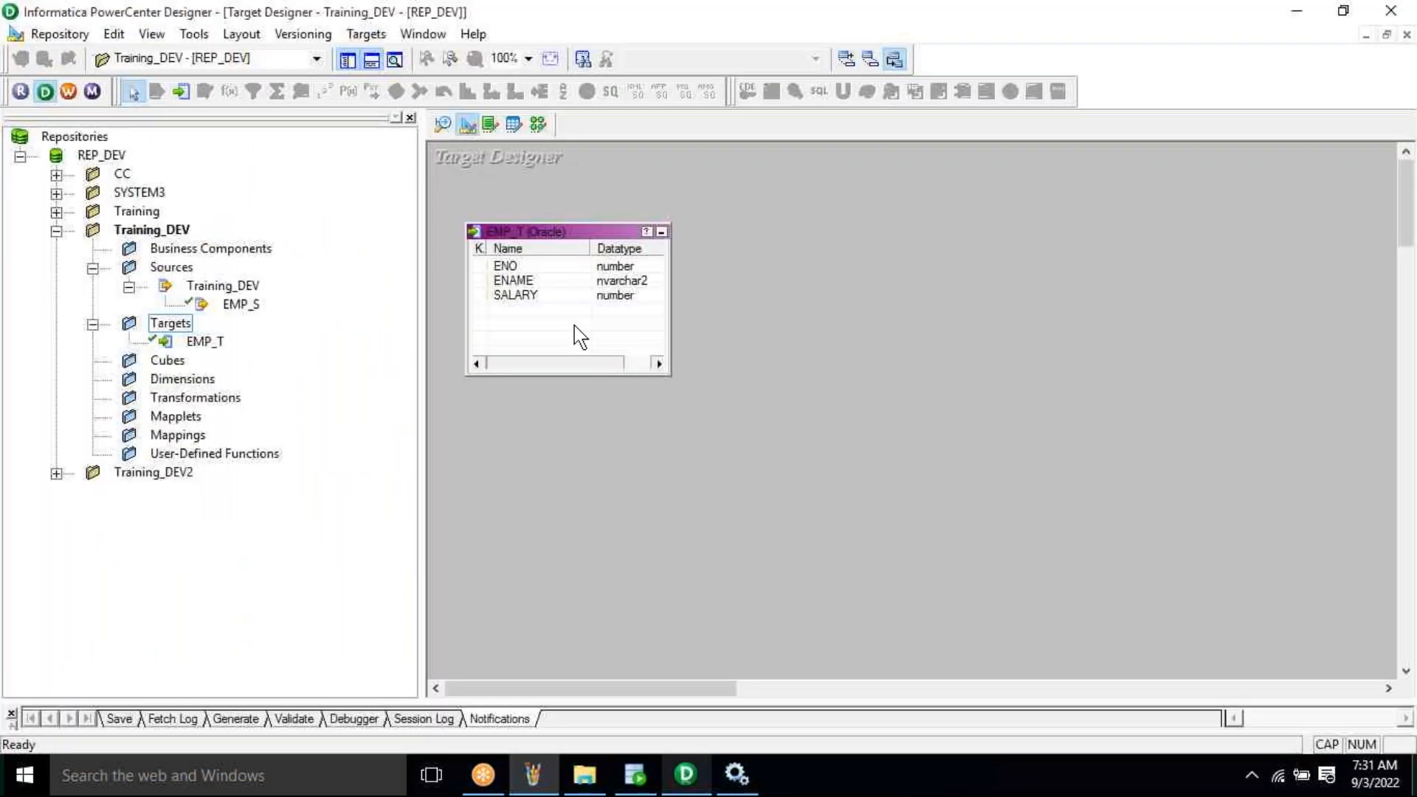
- In the Mapping Designer, create a new mapping named m_EMP_S_EMP_T_LOAD
{"action": "left_click", "coordinate": [489, 127]}
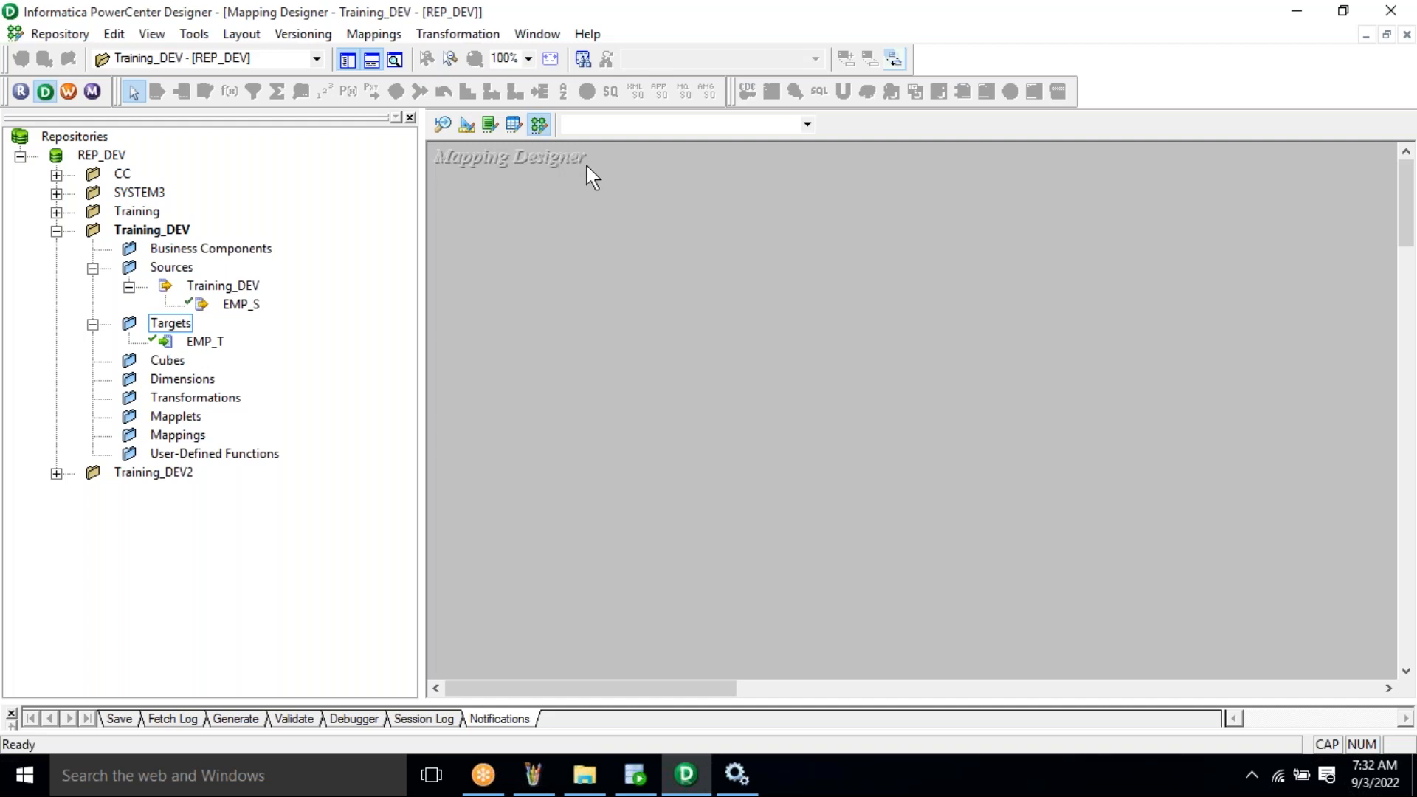
{"action": "left_click", "coordinate": [378, 35]}
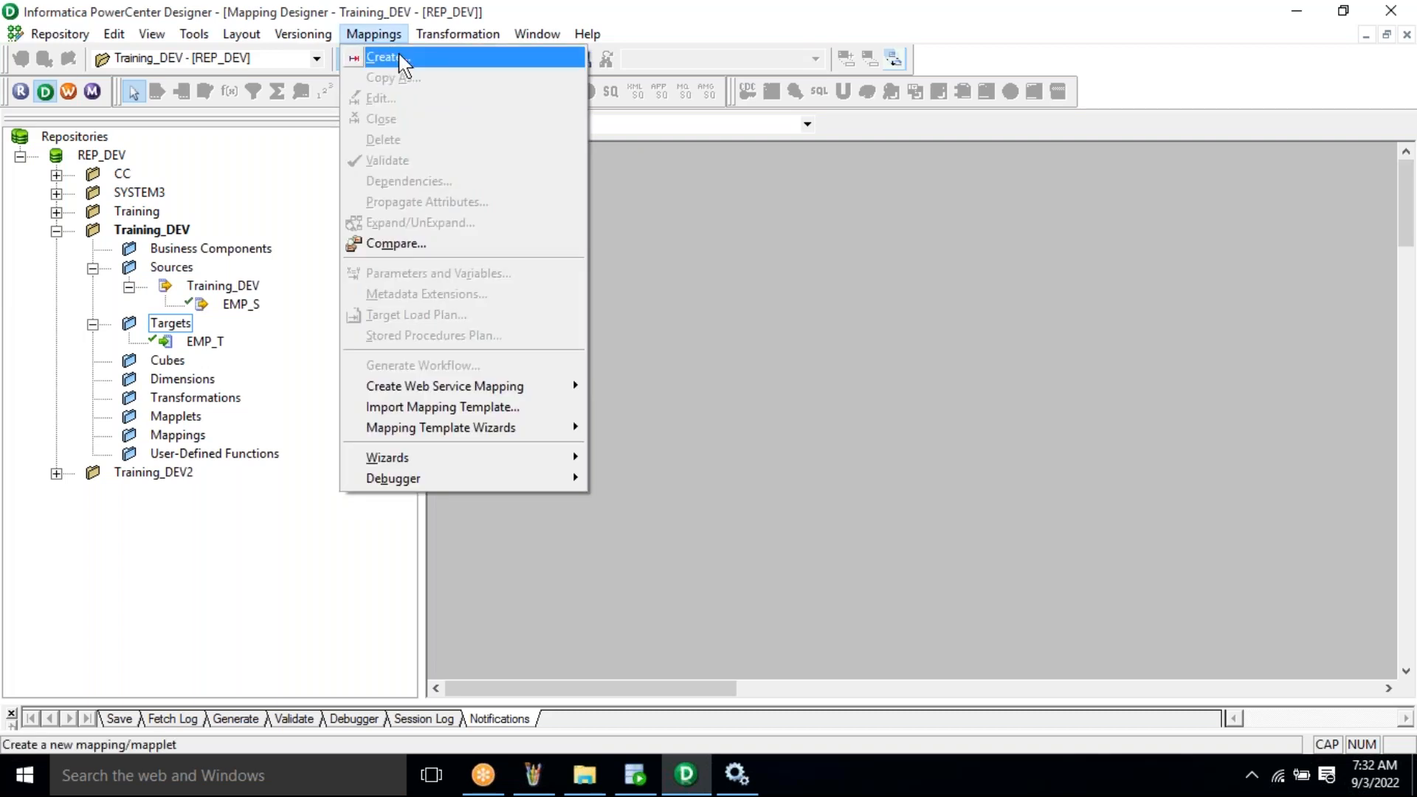
{"action": "left_click", "coordinate": [404, 59]}
{"action": "type", "text": "m_"}
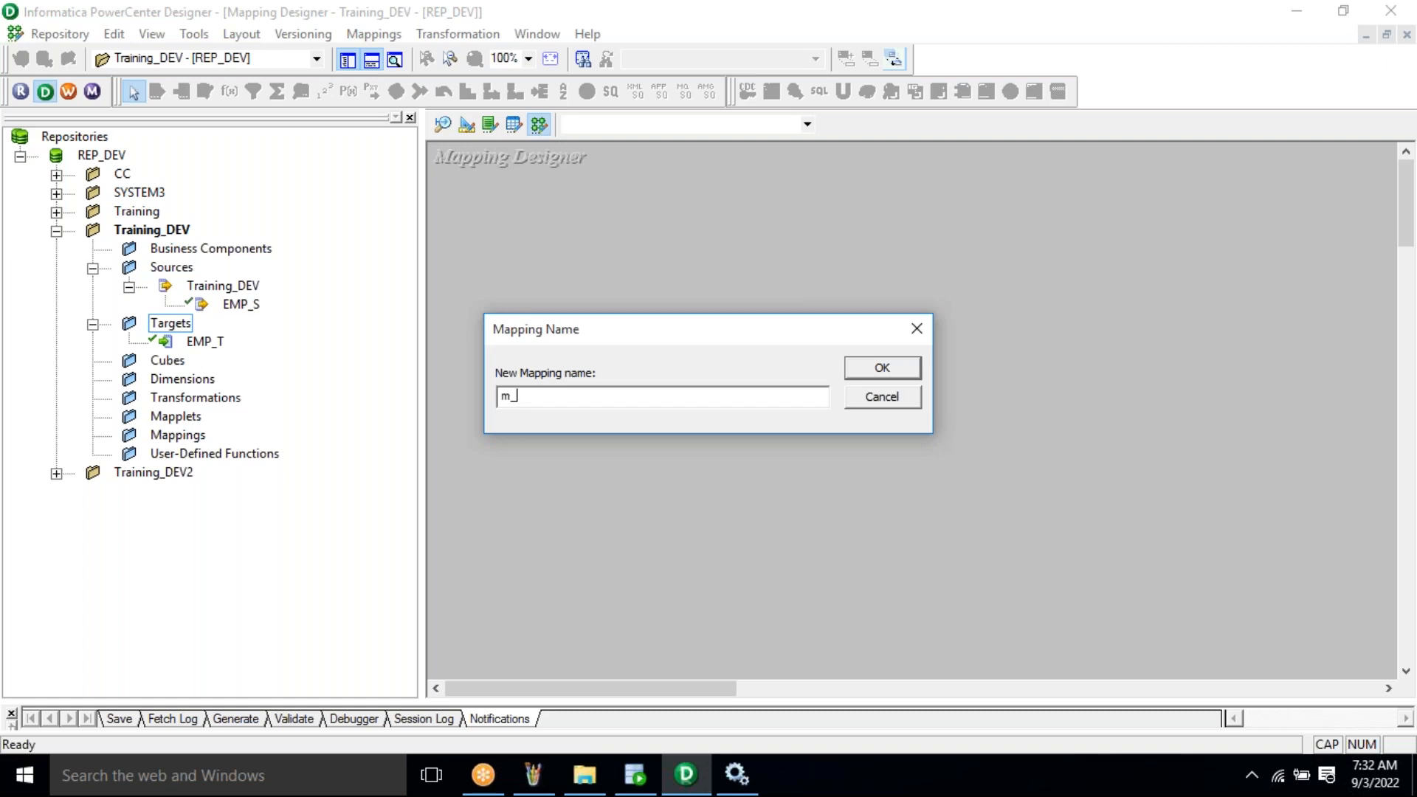
{"action": "type", "text": "EMP_SEM"}
{"action": "key", "text": "BackSpace"}
{"action": "key", "text": "BackSpace"}
{"action": "type", "text": "_EMP_T_LOAD"}
{"action": "left_click_drag", "start_coordinate": [510, 397], "coordinate": [540, 397]}
{"action": "left_click", "coordinate": [650, 393]}
{"action": "left_click", "coordinate": [886, 370]}
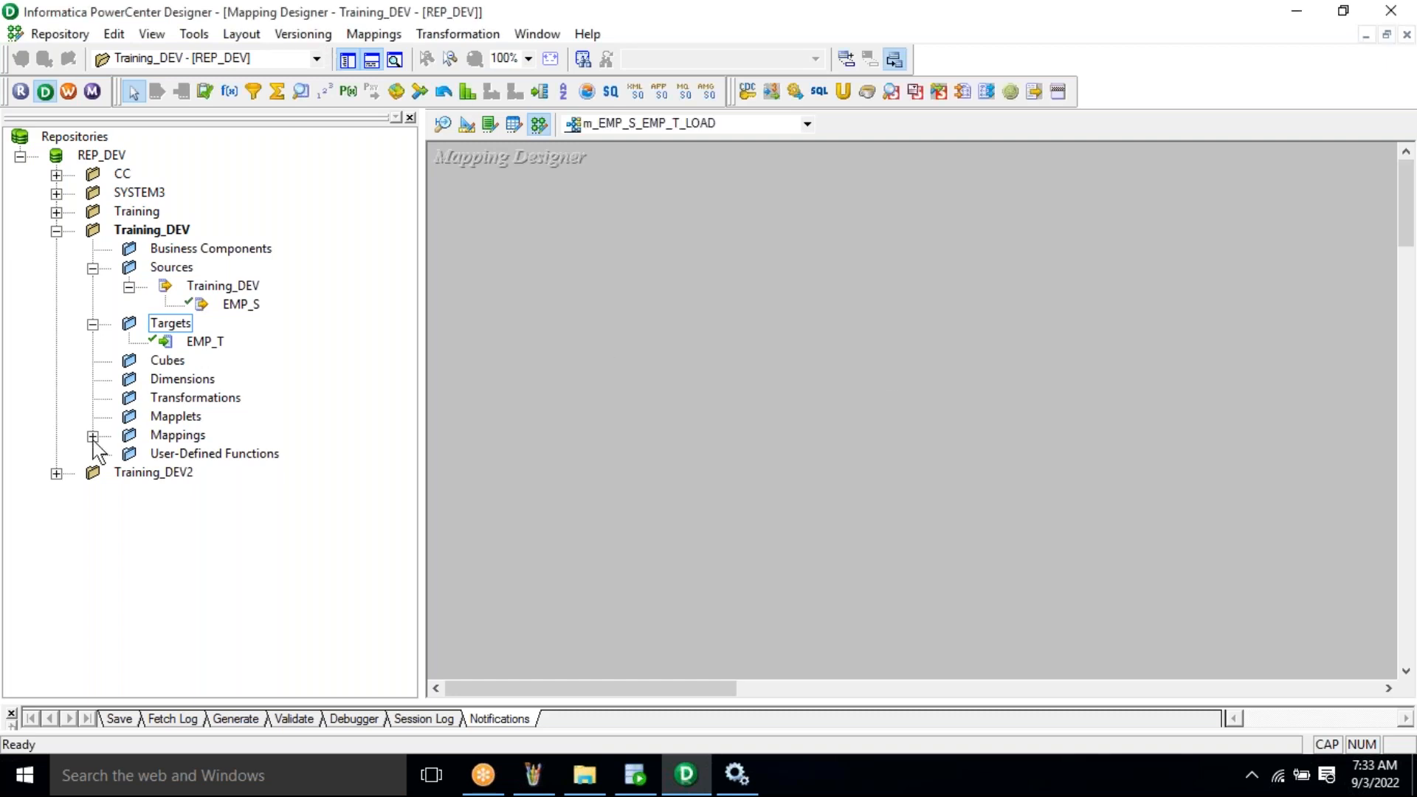
- Open the m_EMP_S_EMP_T_LOAD mapping from the Mappings folder in the Navigator
{"action": "double_click", "coordinate": [177, 435]}
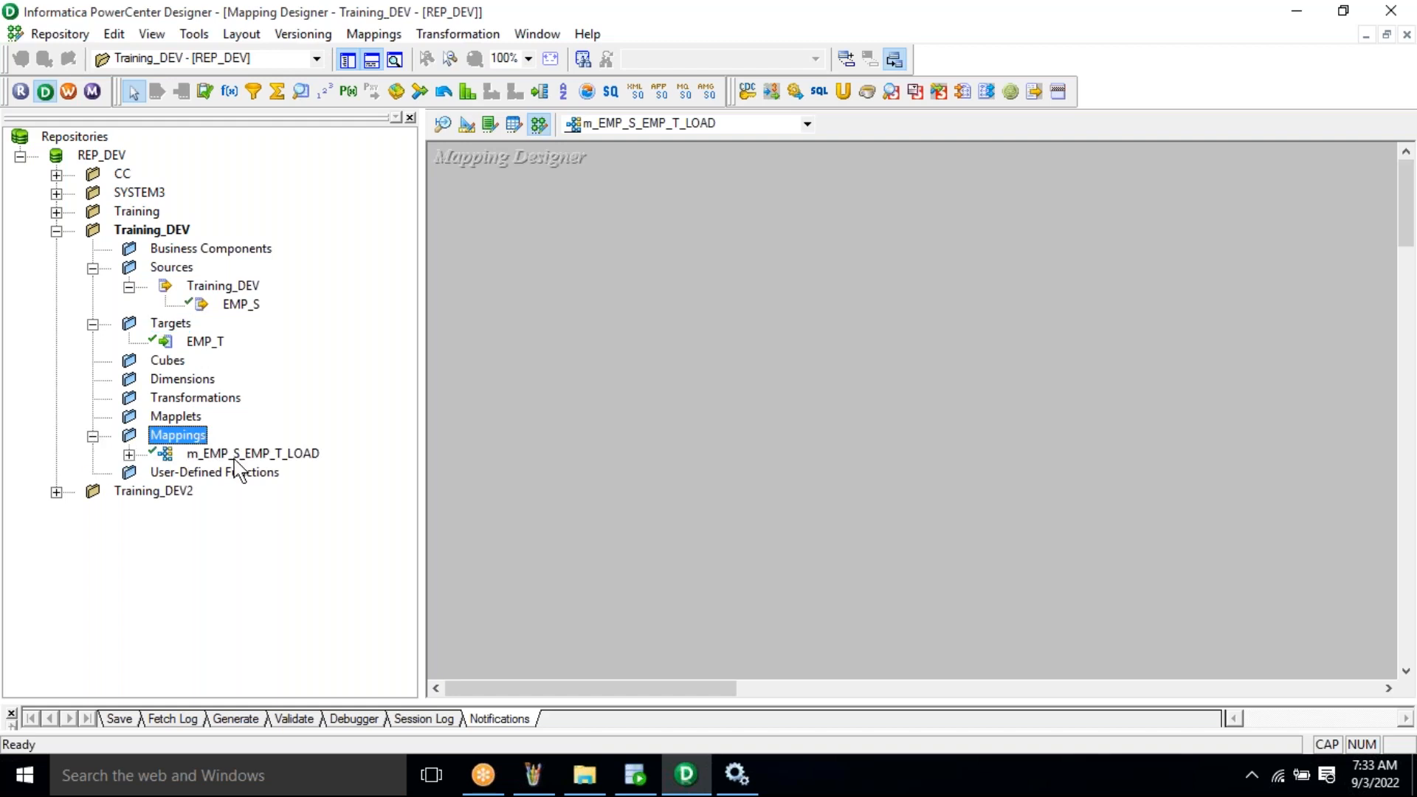
{"action": "left_click", "coordinate": [235, 456]}
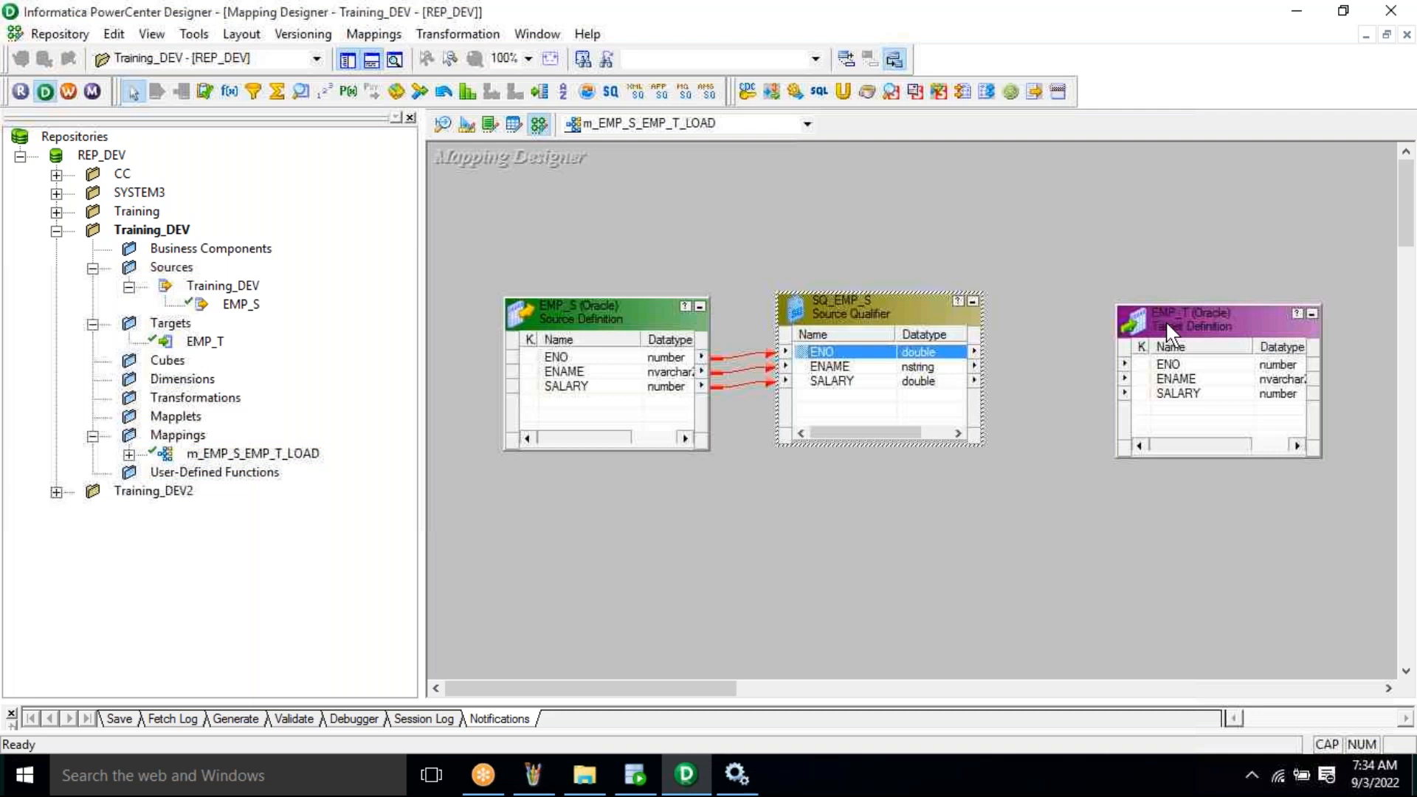
- Link the SQ_EMP_S ENO port to the EMP_T ENO port
{"action": "left_click_drag", "start_coordinate": [1166, 320], "coordinate": [1160, 309]}
{"action": "left_click", "coordinate": [839, 355]}
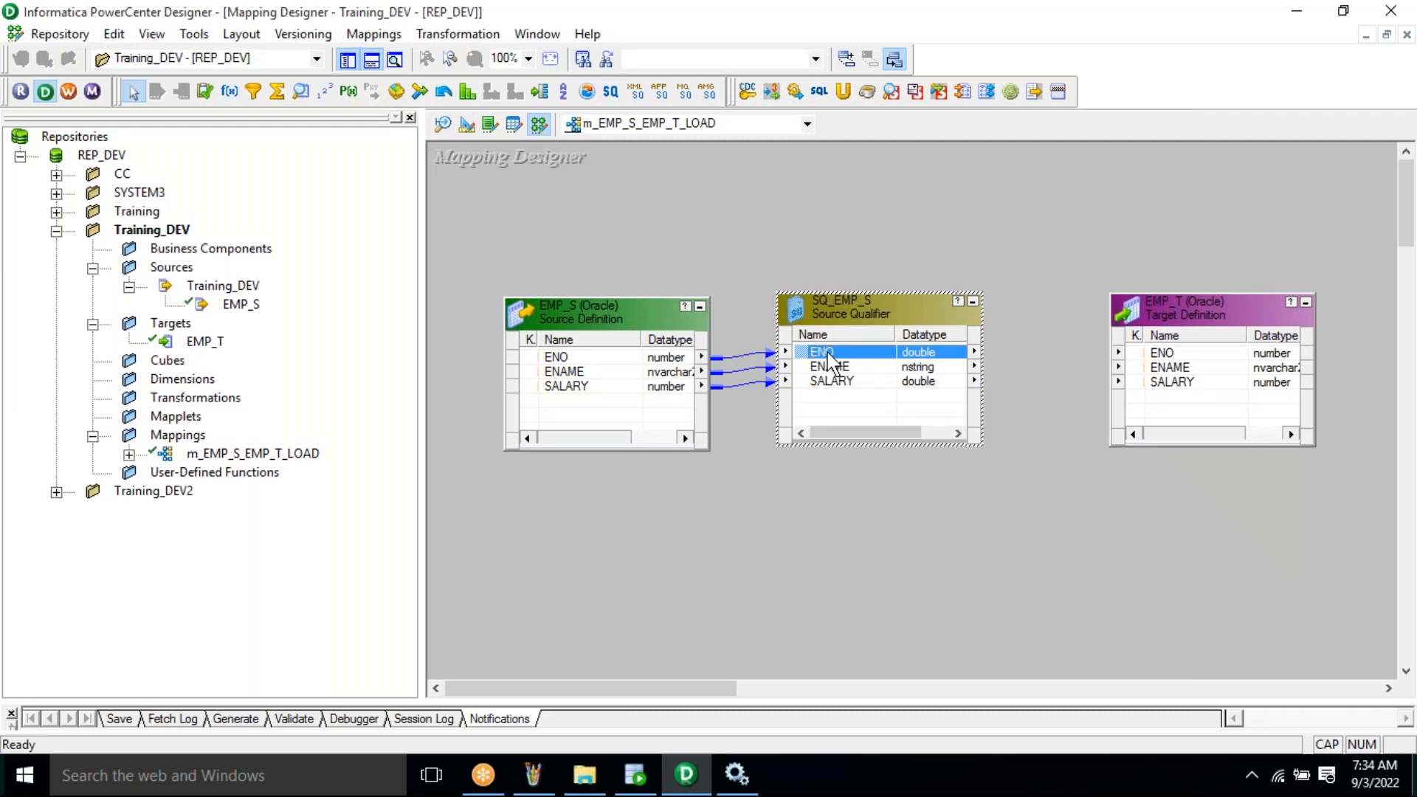
{"action": "left_click_drag", "start_coordinate": [849, 362], "coordinate": [1080, 346]}
{"action": "left_click_drag", "start_coordinate": [1079, 346], "coordinate": [1165, 353]}
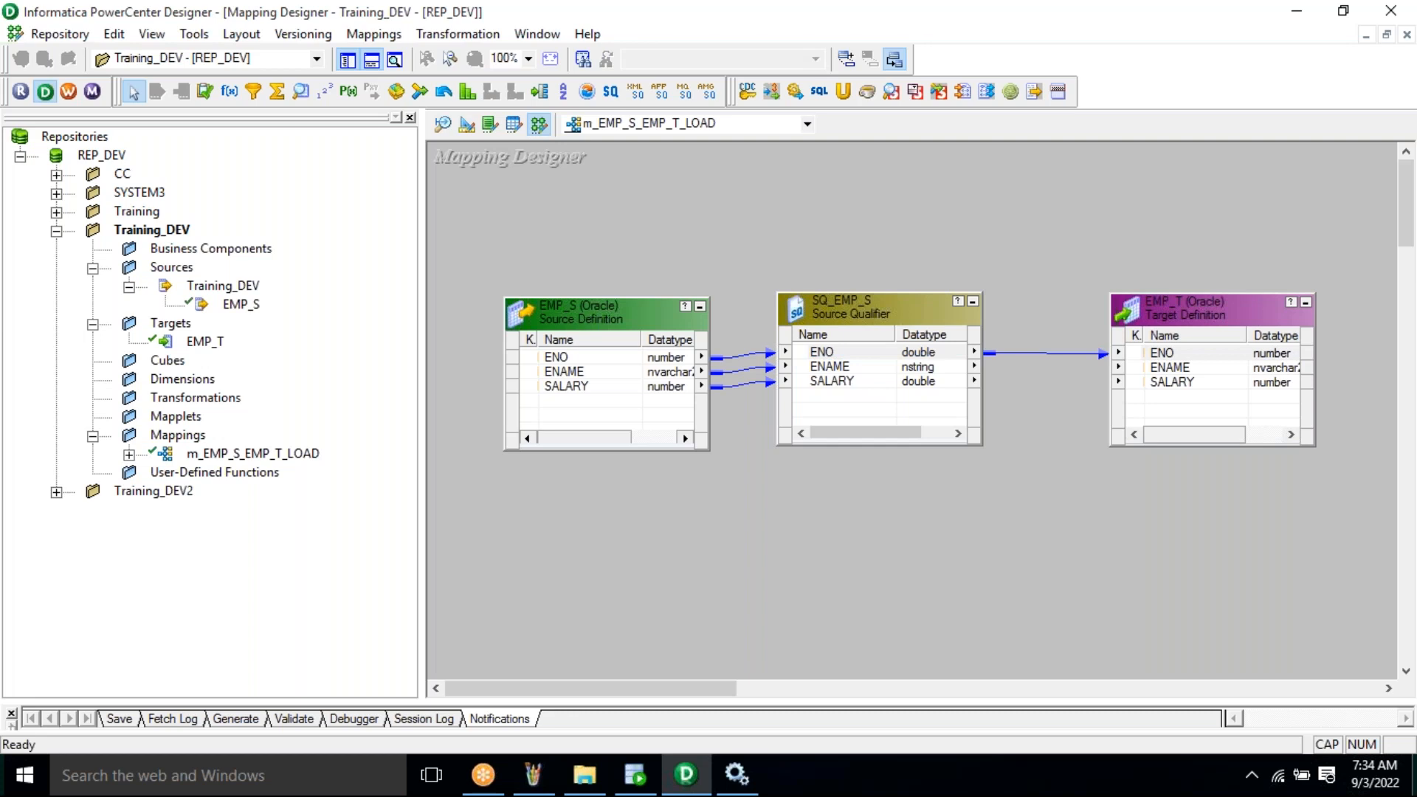
{"action": "left_click", "coordinate": [849, 351]}
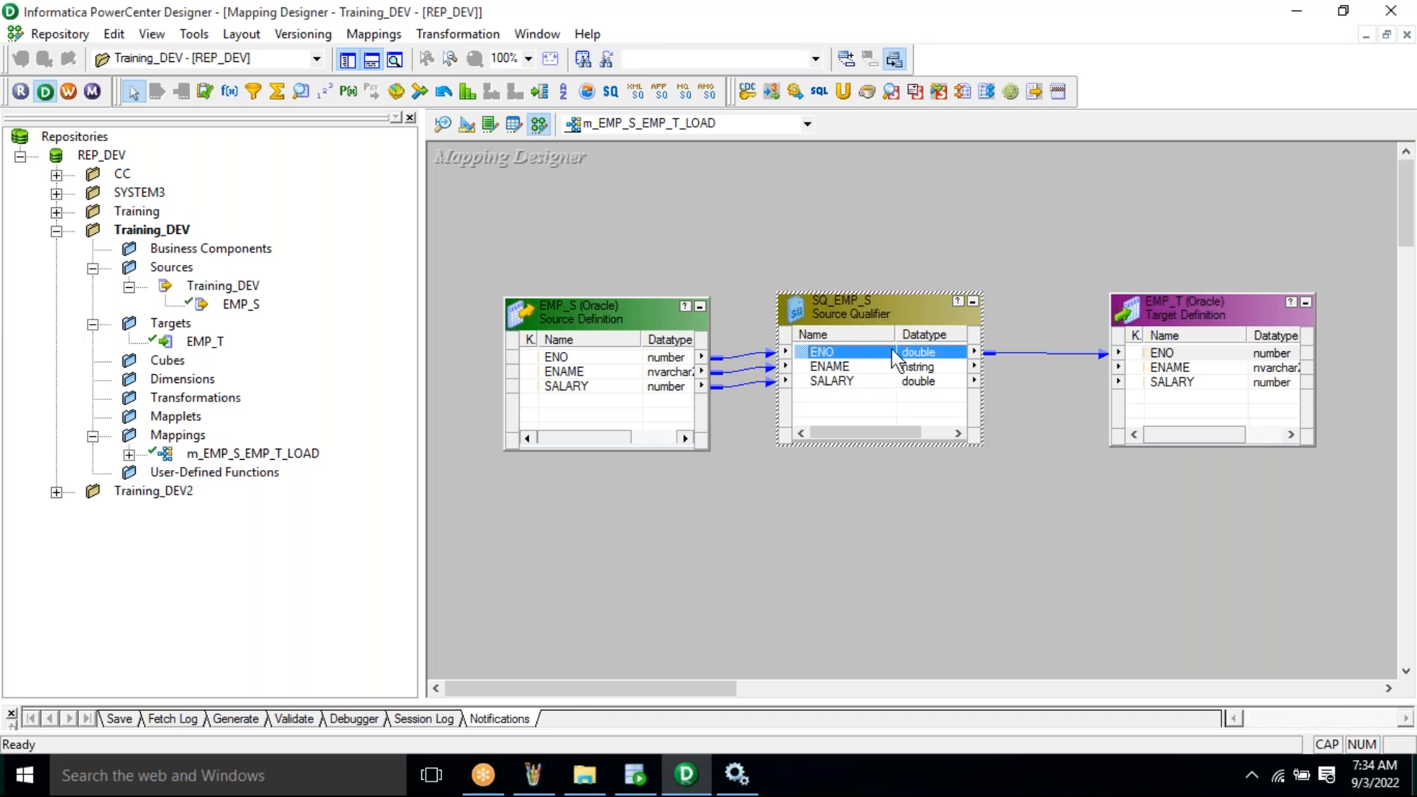
{"action": "left_click", "coordinate": [1164, 354]}
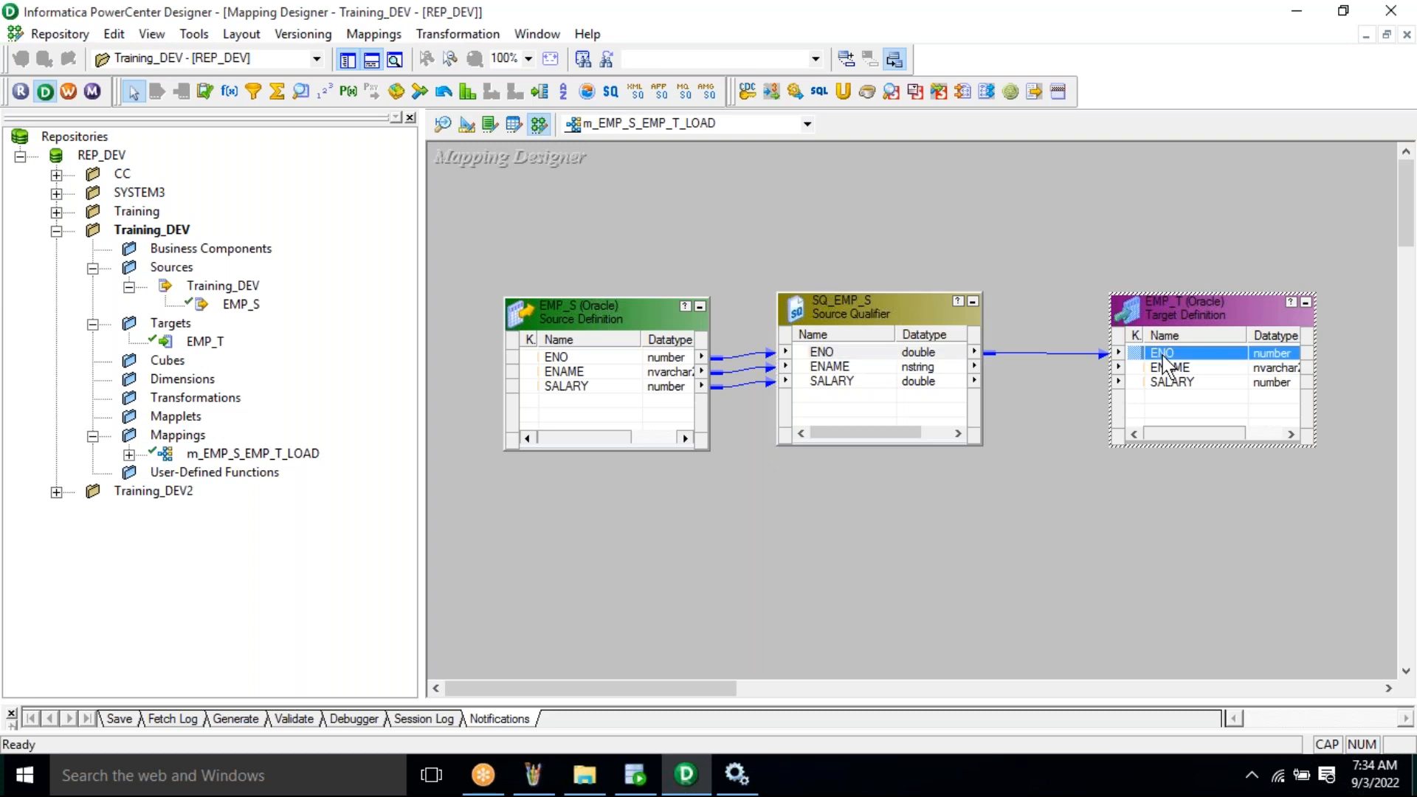
- Link SQ_EMP_S ENAME to EMP_T, undoing the first wrong attempt and redrawing it
{"action": "left_click", "coordinate": [832, 376]}
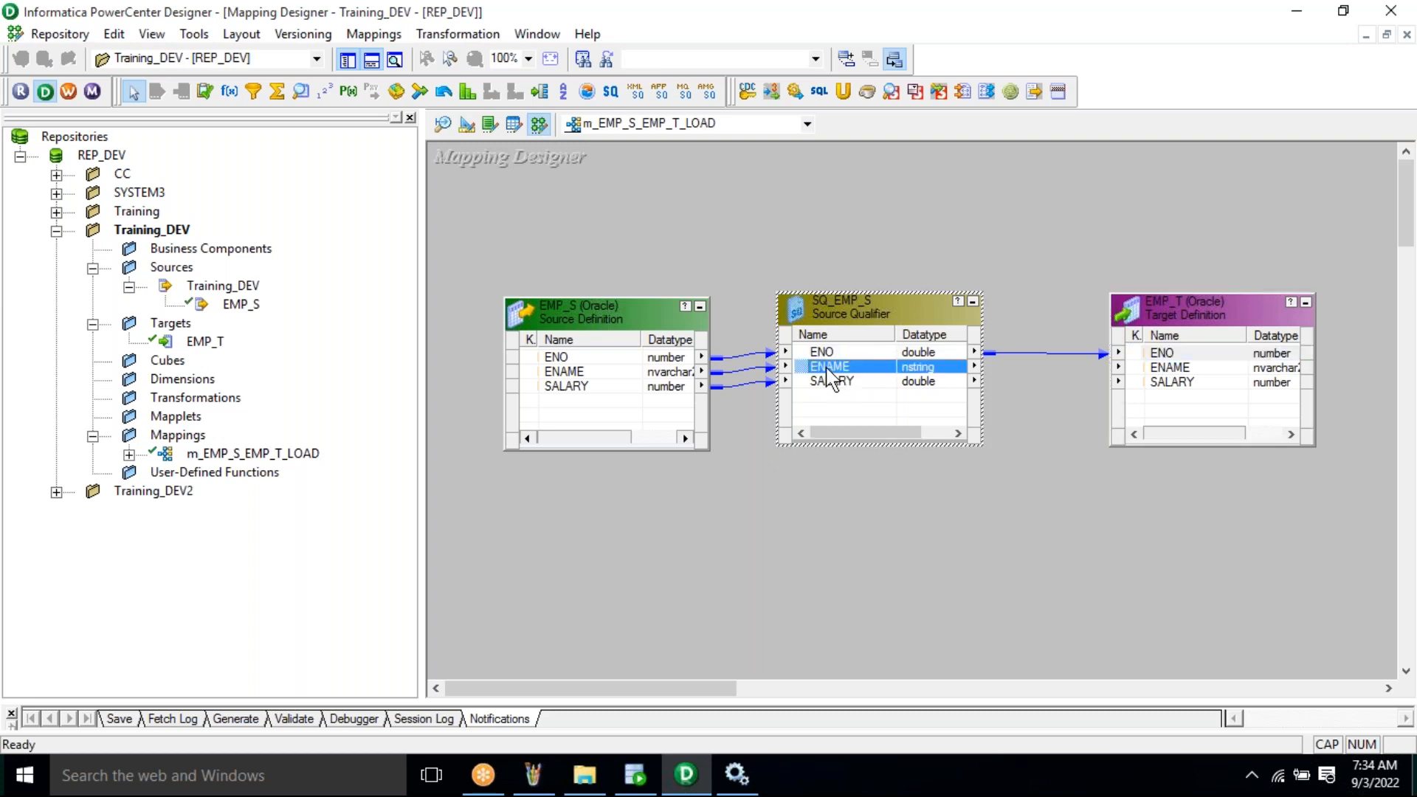
{"action": "left_click_drag", "start_coordinate": [830, 375], "coordinate": [1167, 373]}
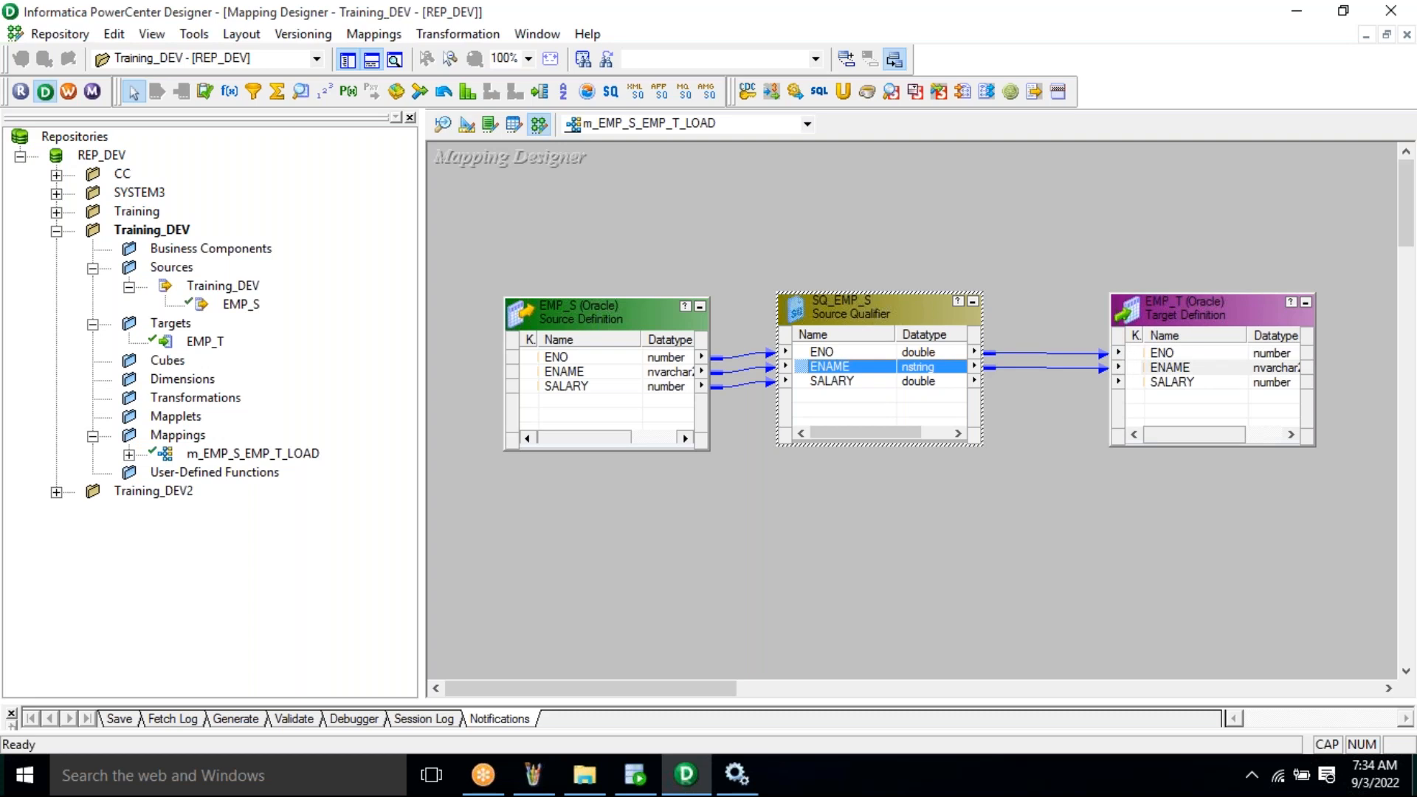
{"action": "key", "text": "ctrl+z"}
{"action": "left_click_drag", "start_coordinate": [846, 366], "coordinate": [1161, 387]}
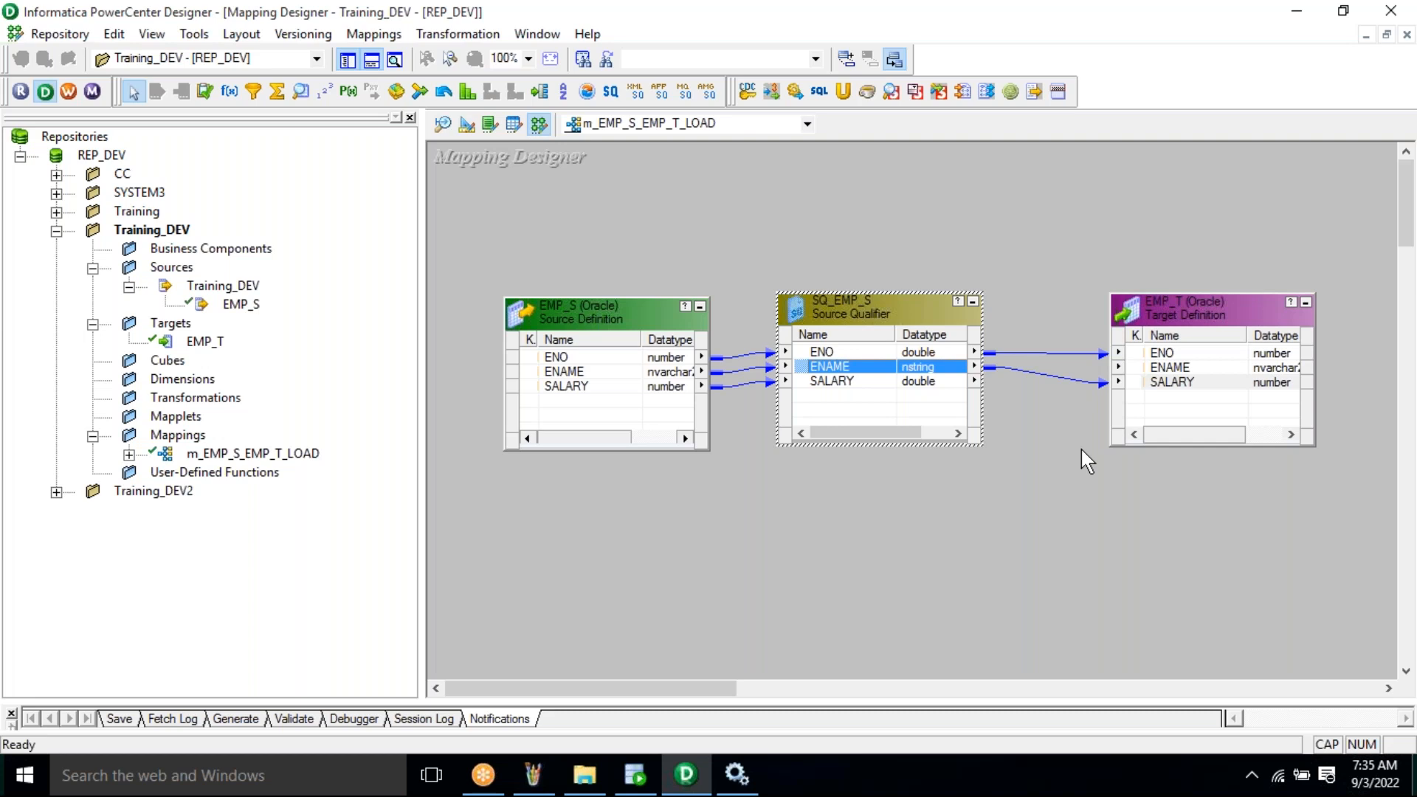
- Delete the wrong ENAME-to-SALARY link
{"action": "left_click", "coordinate": [1050, 369]}
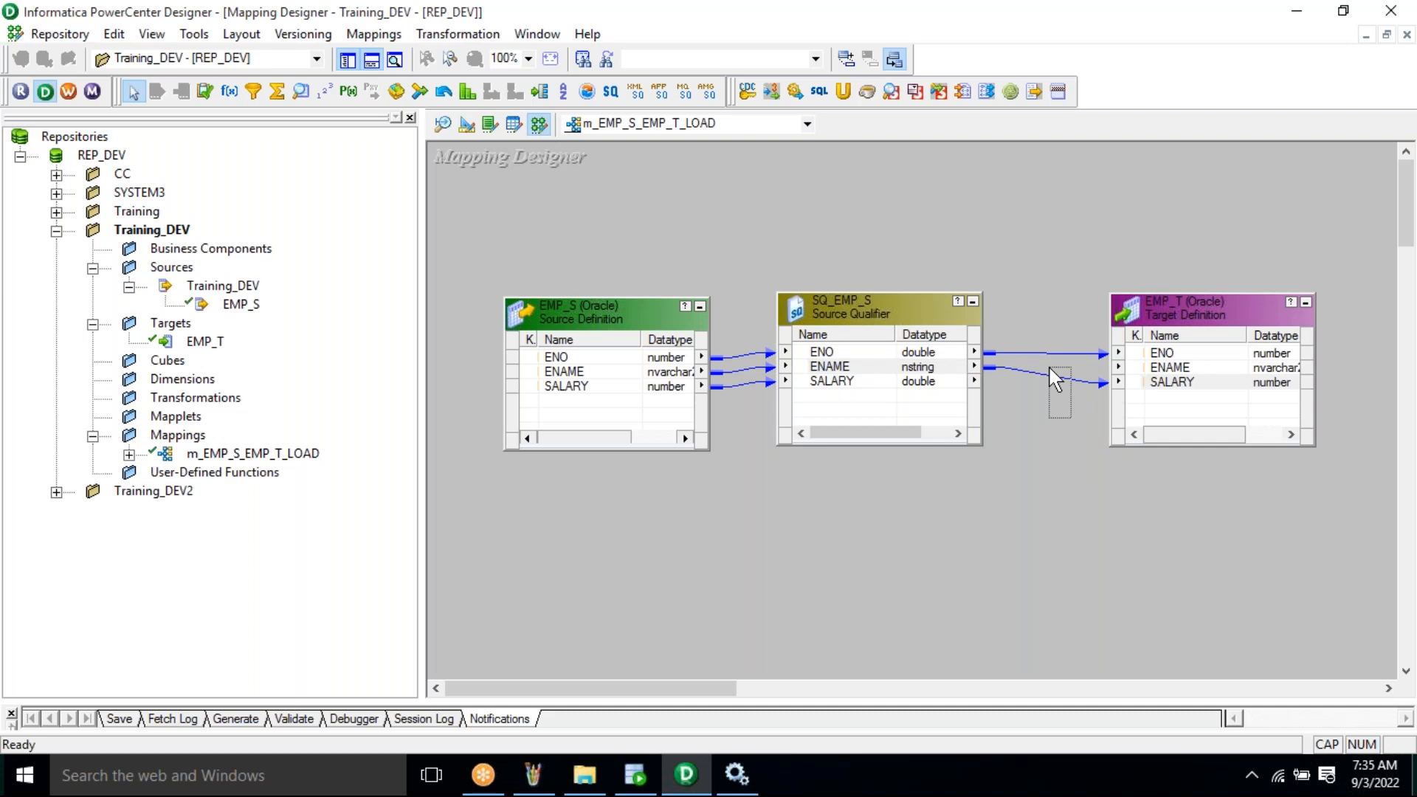
{"action": "left_click_drag", "start_coordinate": [1050, 368], "coordinate": [1071, 418]}
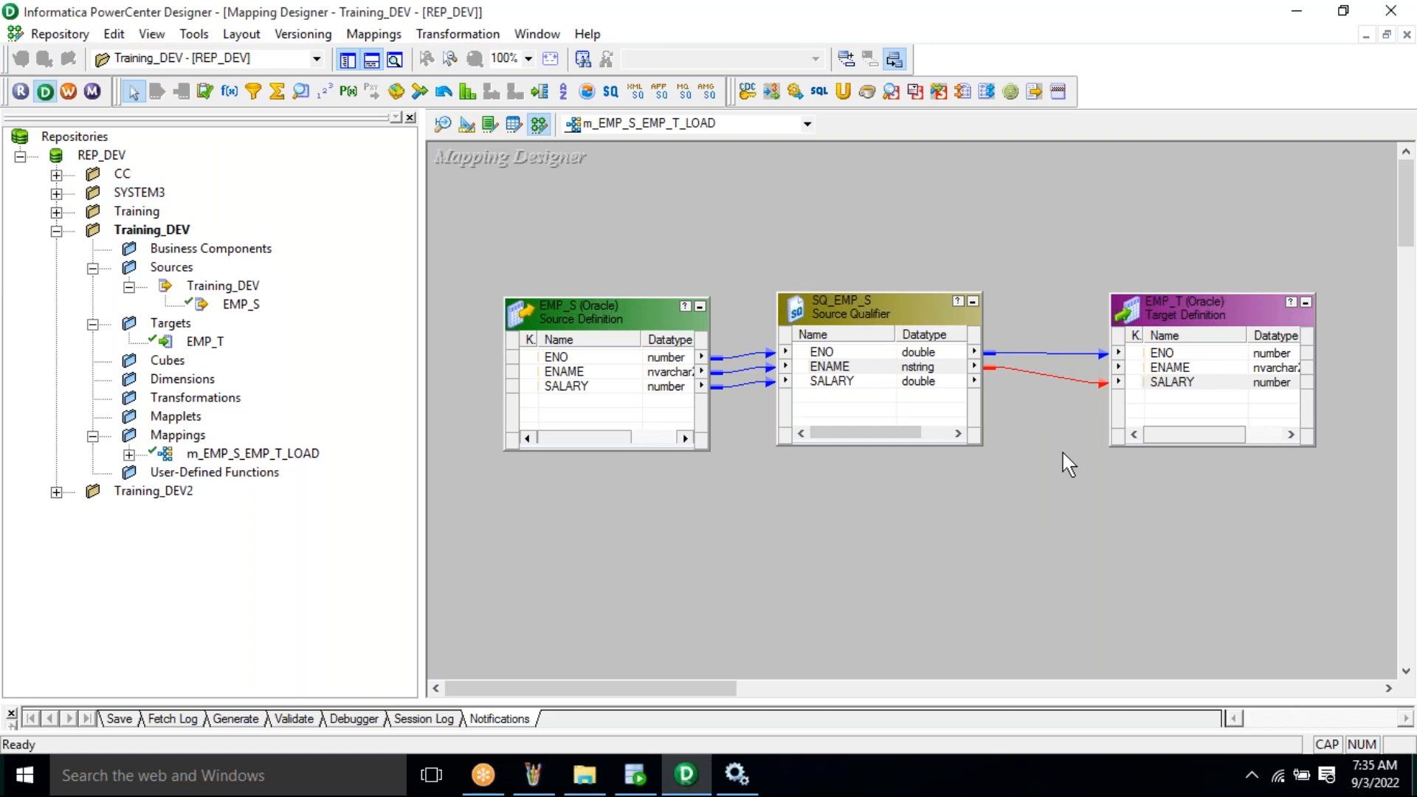
{"action": "key", "text": "Delete"}
- Link SQ_EMP_S ENAME and SALARY to the matching EMP_T ports
{"action": "left_click", "coordinate": [826, 369]}
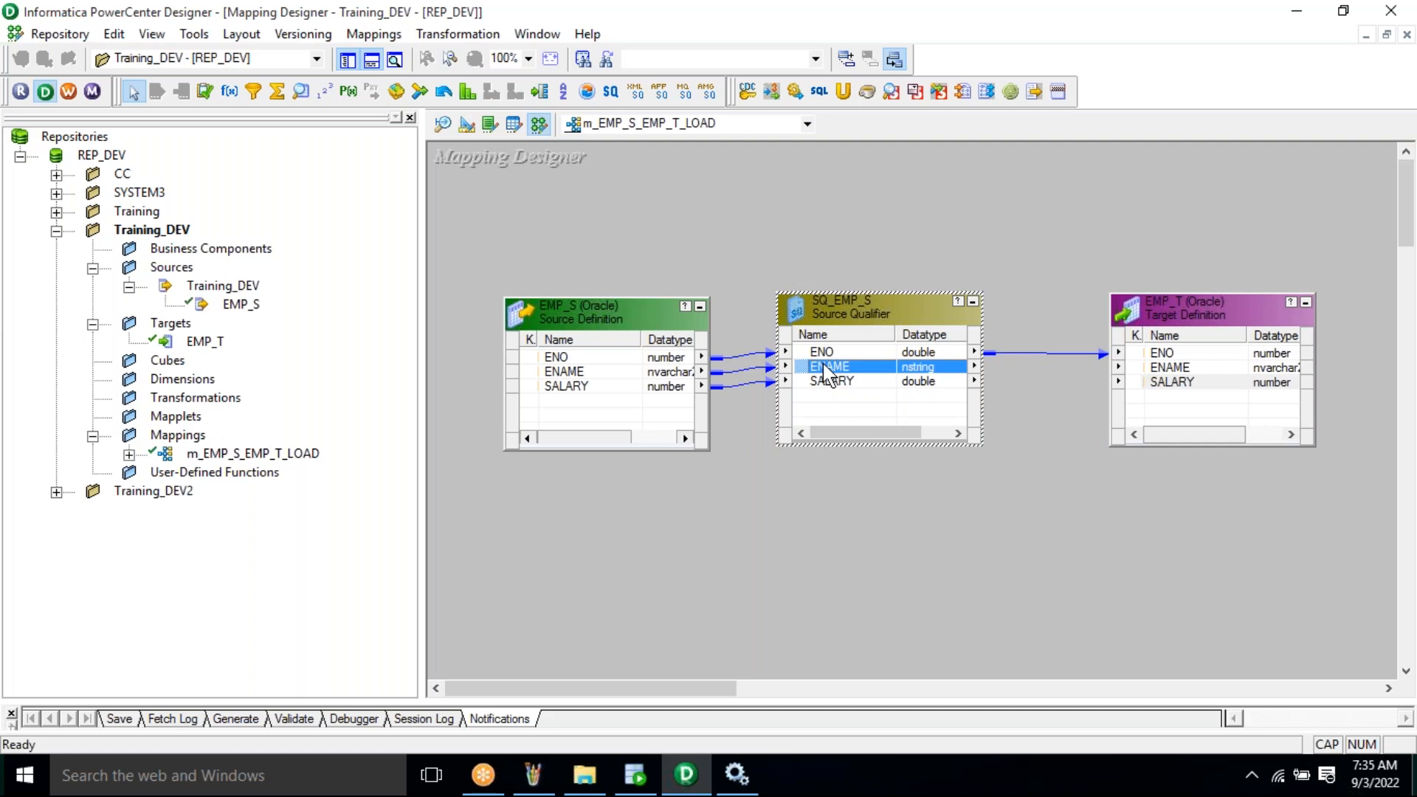
{"action": "left_click_drag", "start_coordinate": [825, 367], "coordinate": [1170, 368]}
{"action": "left_click_drag", "start_coordinate": [832, 381], "coordinate": [1172, 382]}
{"action": "left_click", "coordinate": [1091, 498]}
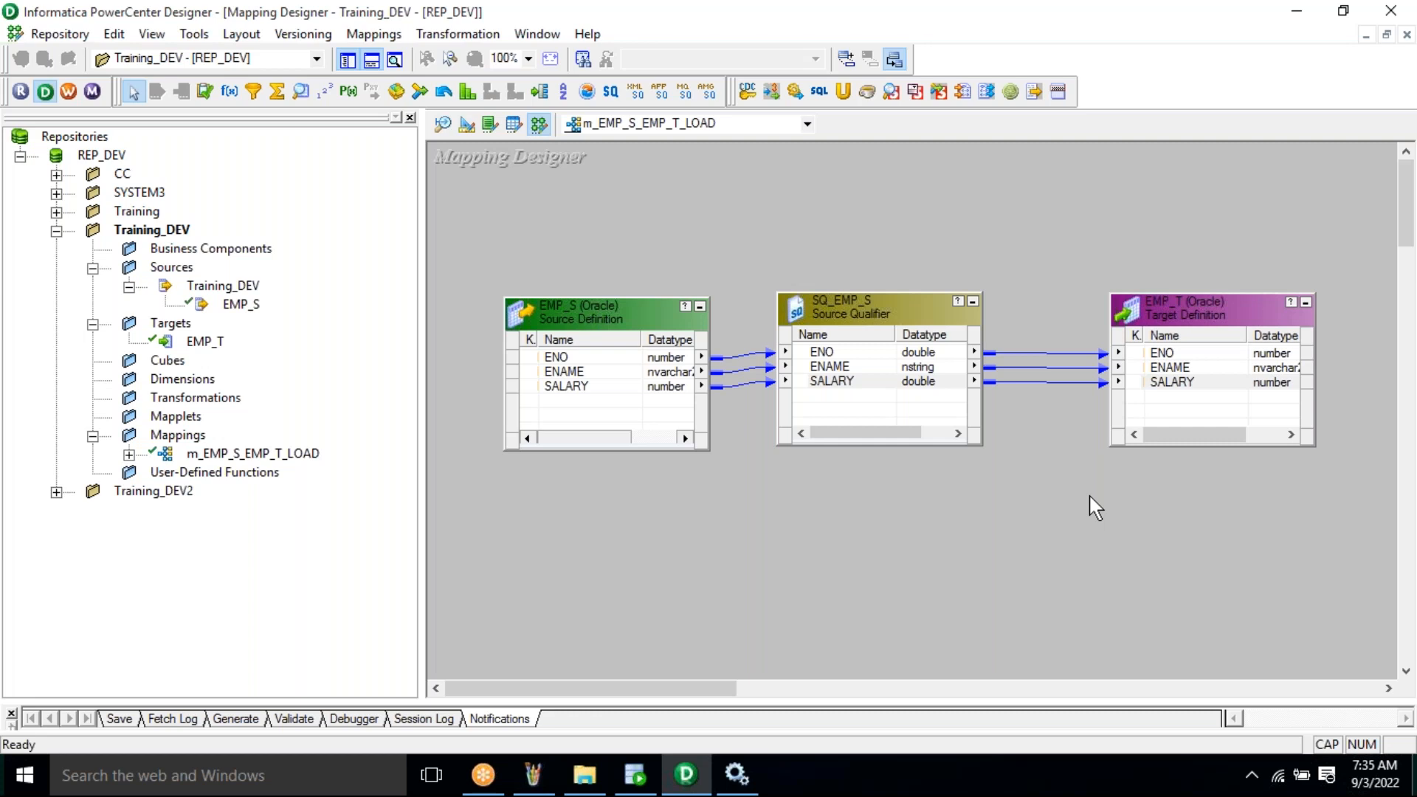
{"action": "left_click", "coordinate": [900, 365]}
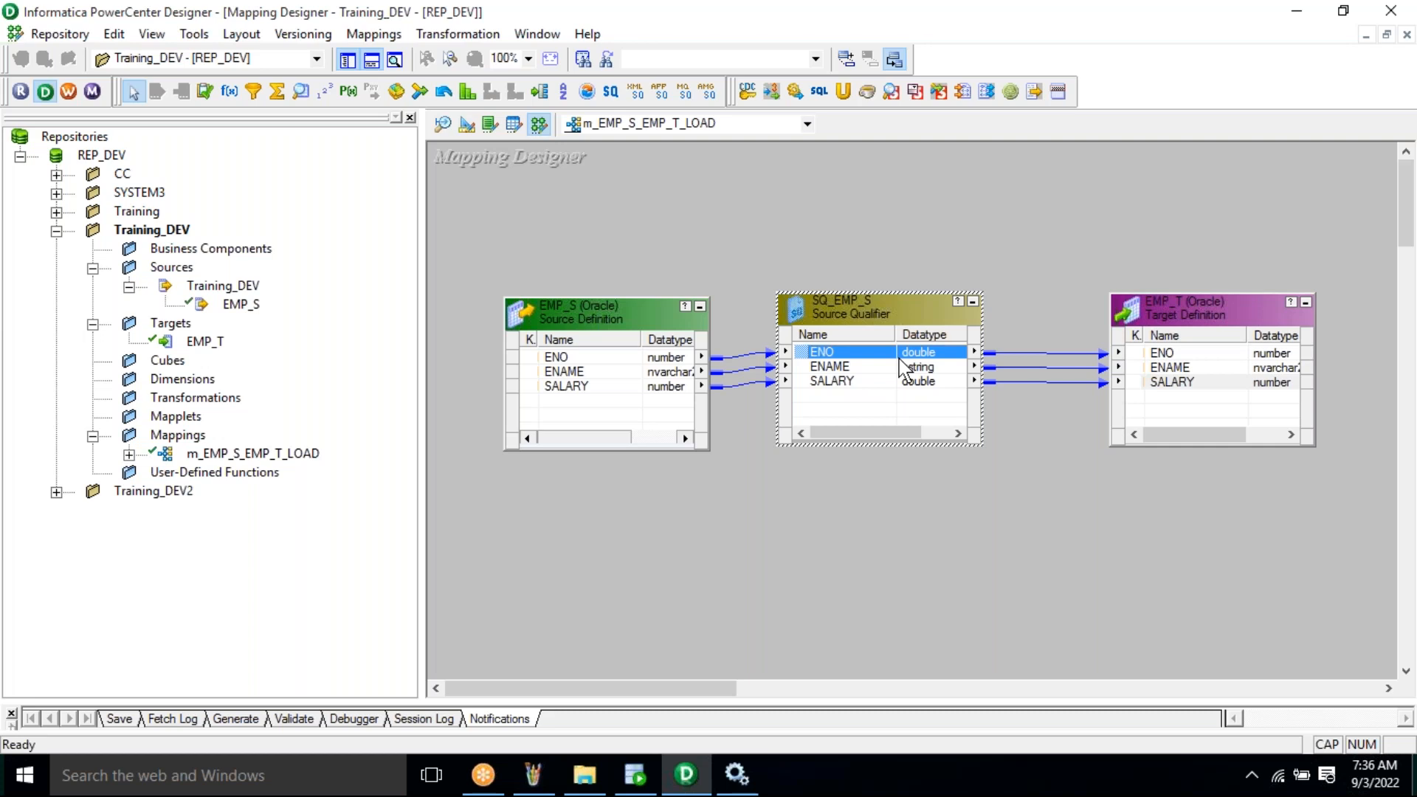
{"action": "left_click", "coordinate": [960, 265]}
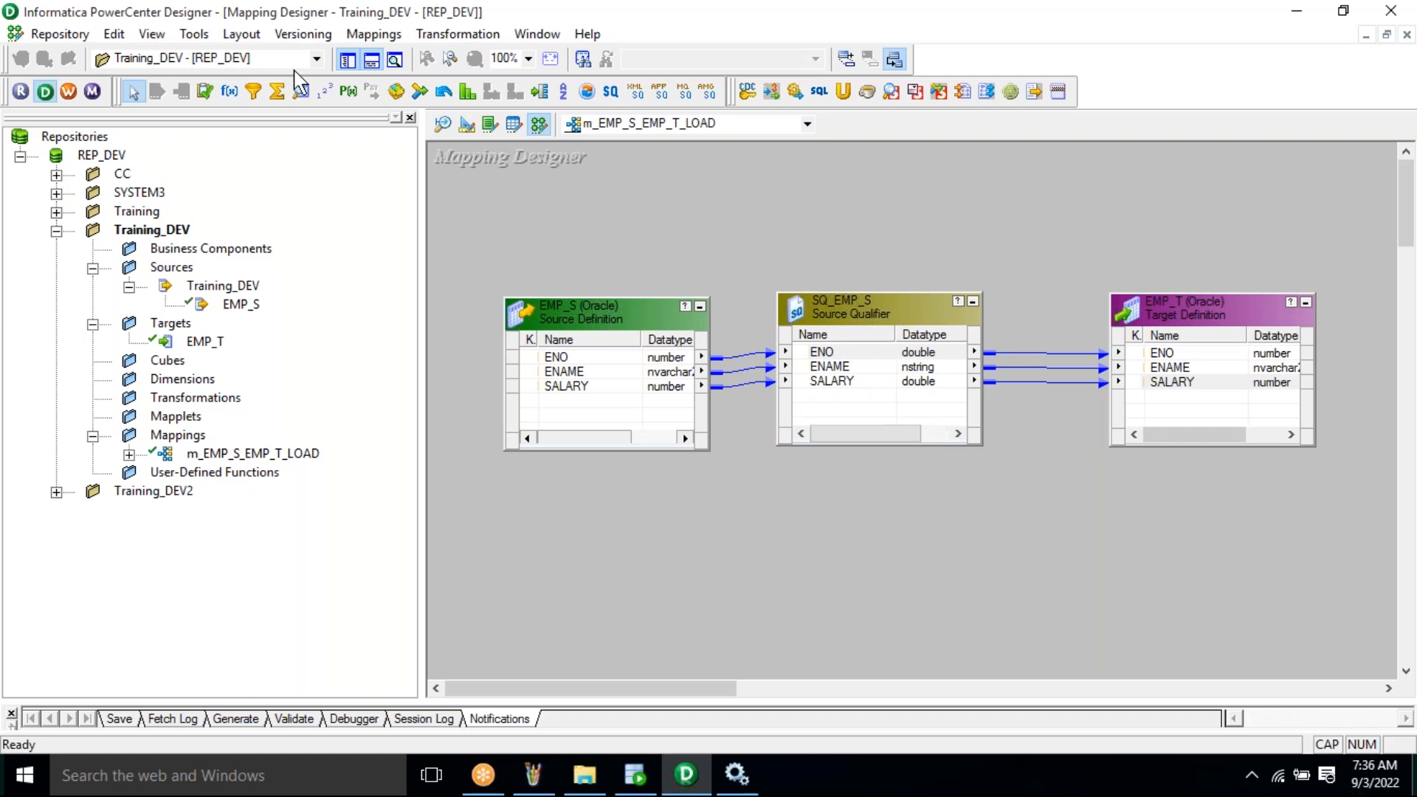
- Save the mapping to the repository and confirm the Output log reports m_EMP_S_EMP_T_LOAD as VALID
{"action": "left_click", "coordinate": [60, 35]}
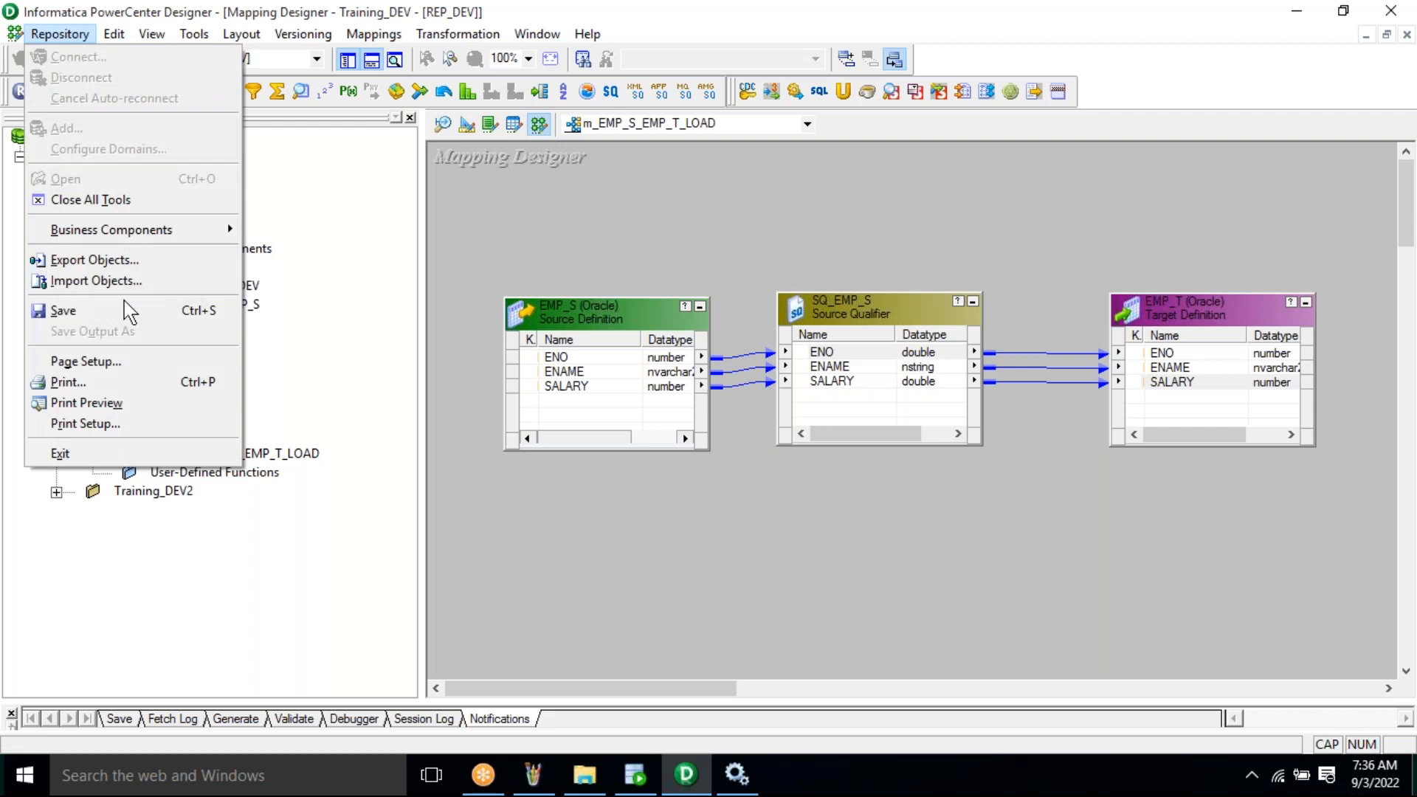
{"action": "left_click", "coordinate": [129, 311]}
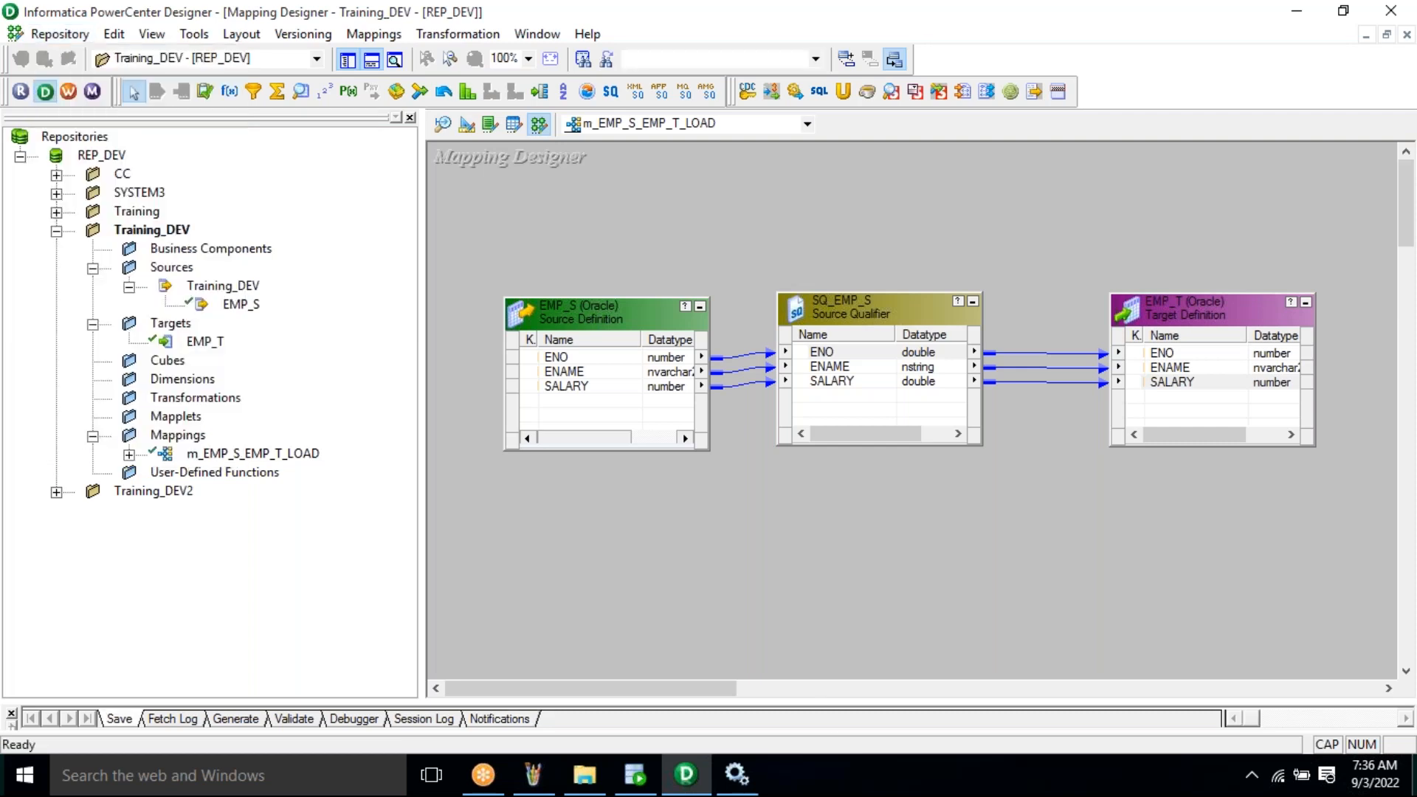
{"action": "left_click_drag", "start_coordinate": [821, 676], "coordinate": [804, 614]}
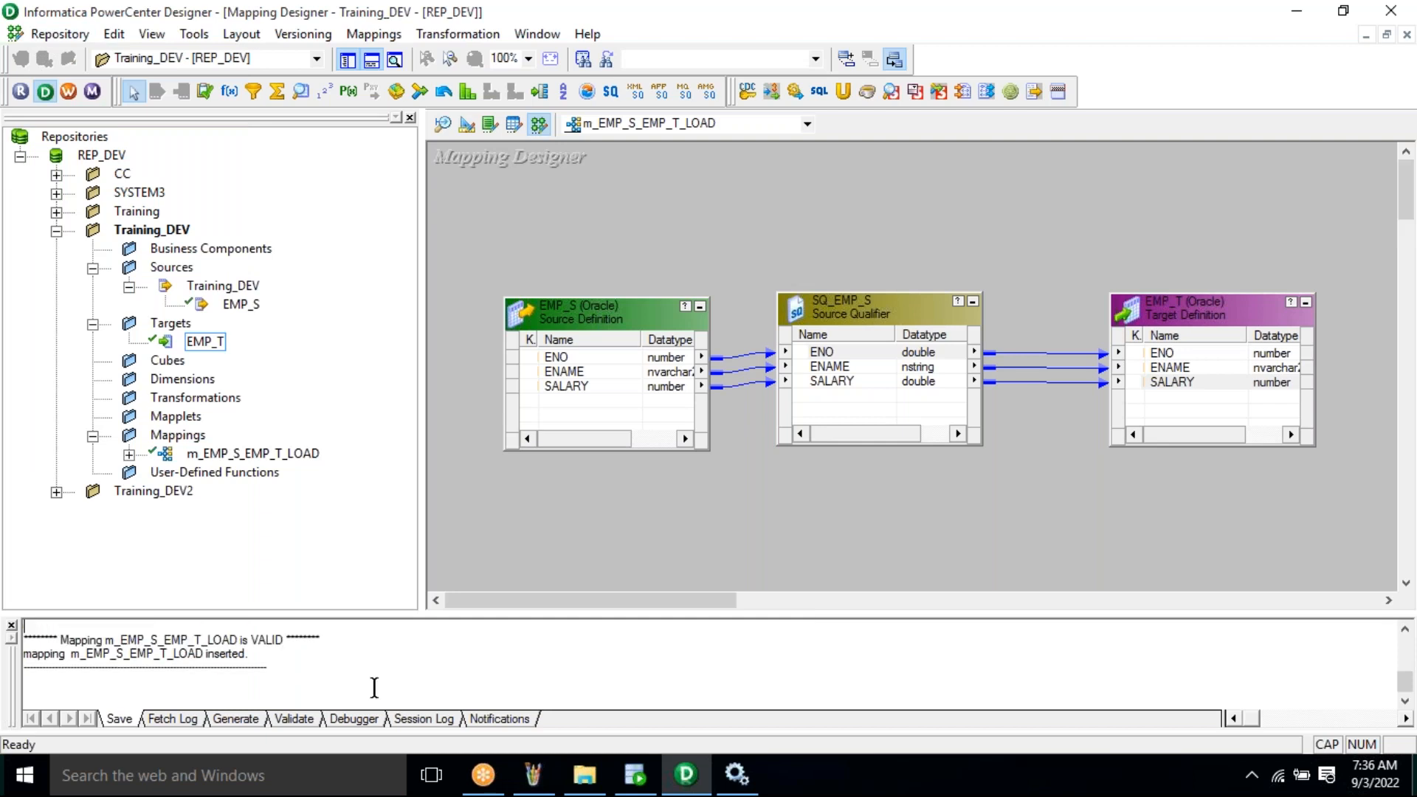
{"action": "left_click_drag", "start_coordinate": [102, 653], "coordinate": [309, 642]}
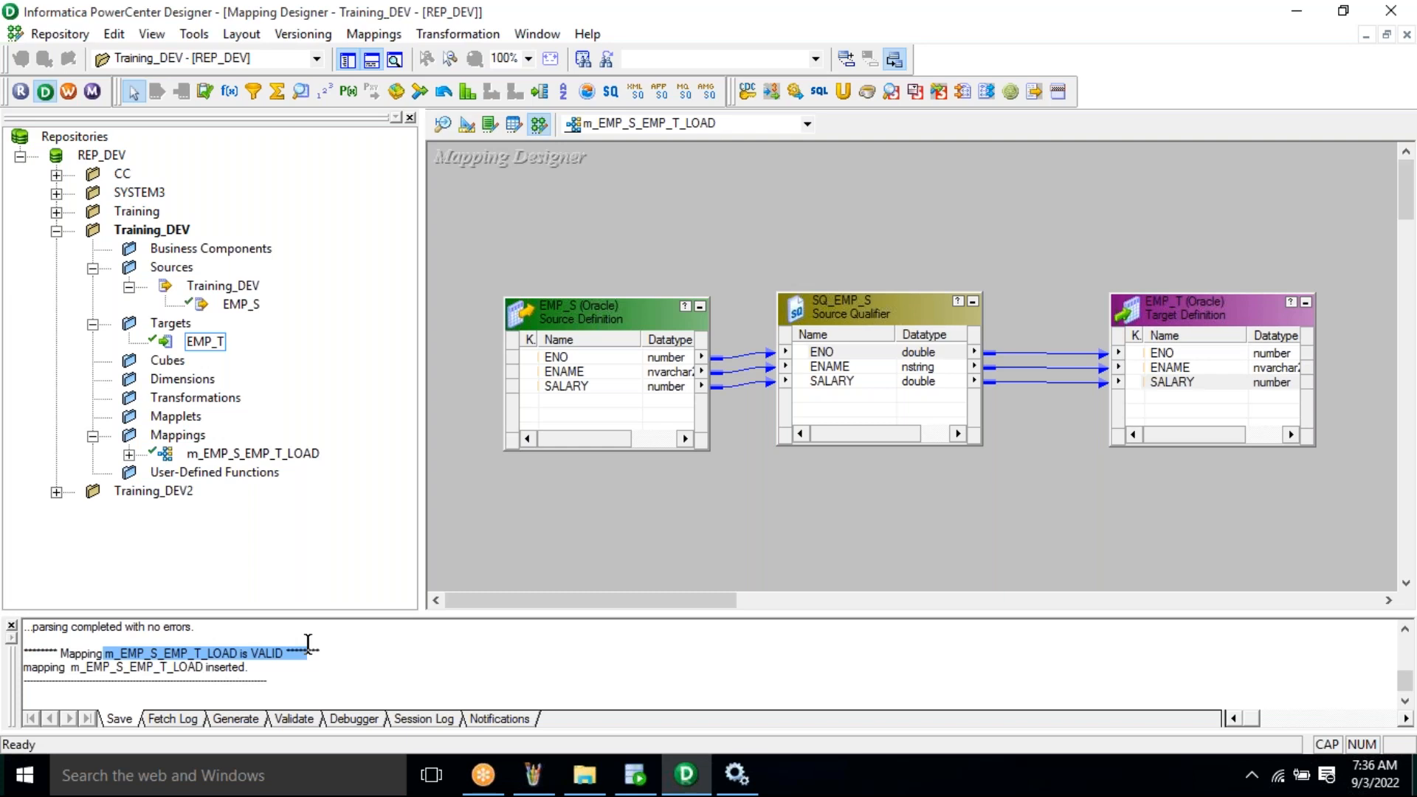
{"action": "left_click", "coordinate": [152, 648]}
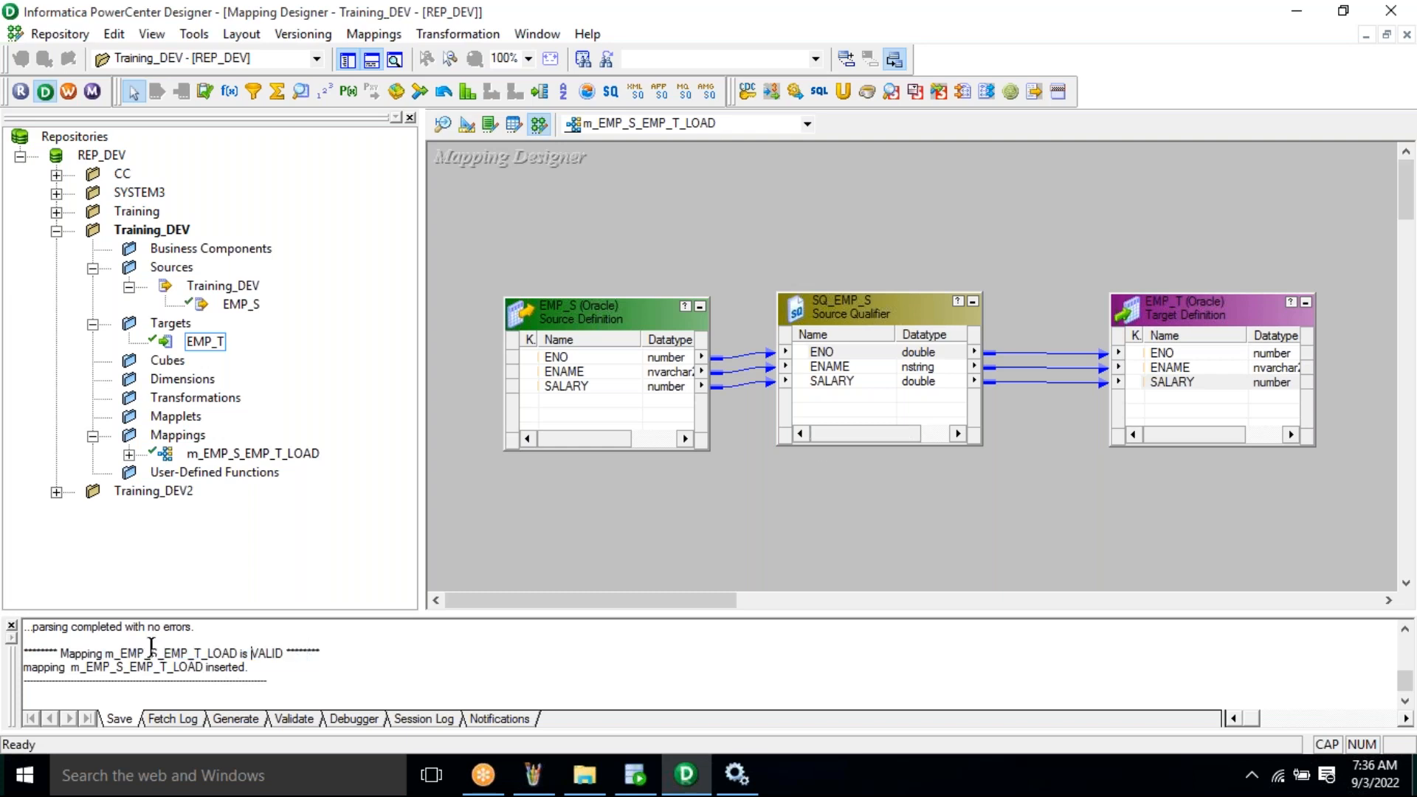
{"action": "left_click_drag", "start_coordinate": [24, 653], "coordinate": [307, 647]}
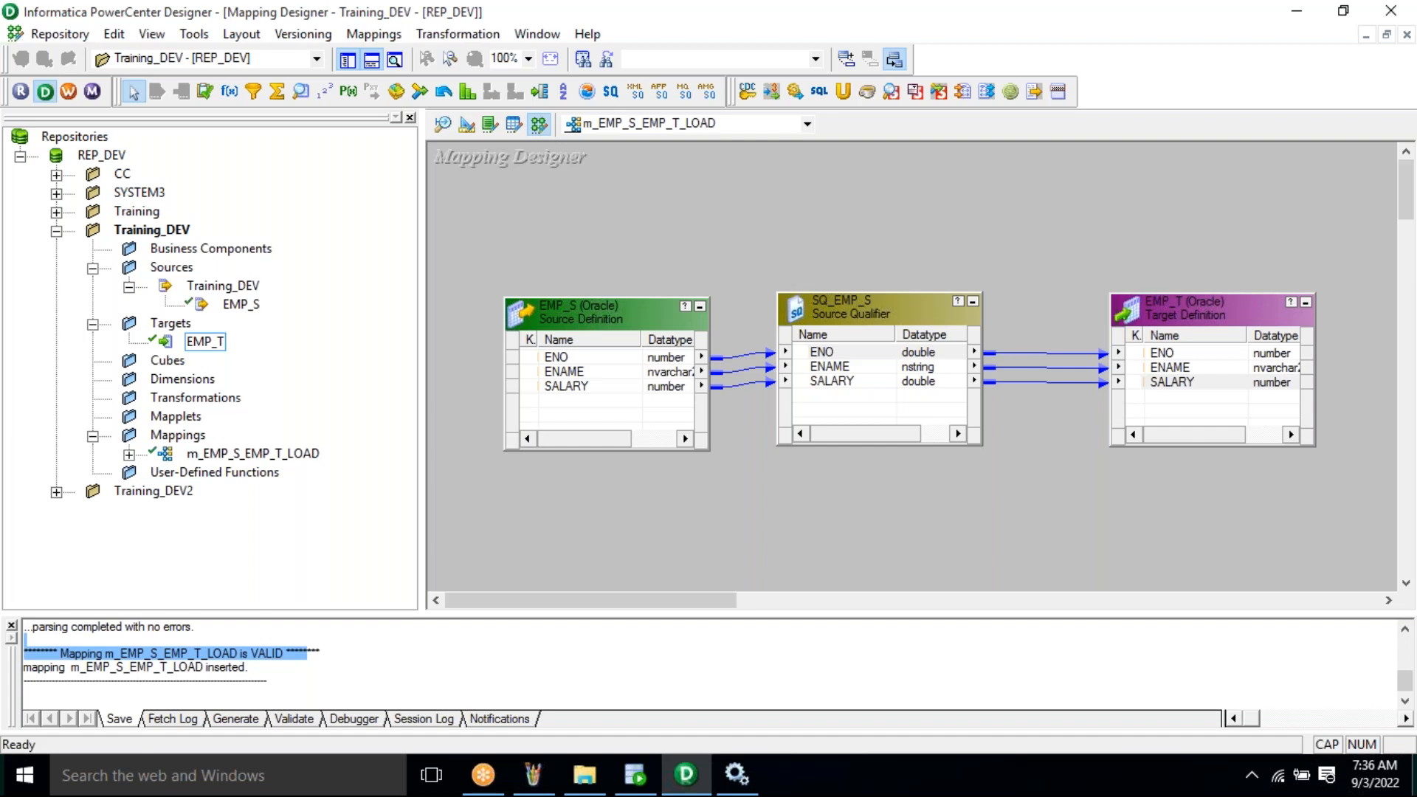
{"action": "scroll", "coordinate": [166, 642], "scroll_direction": "up", "scroll_amount": 1}
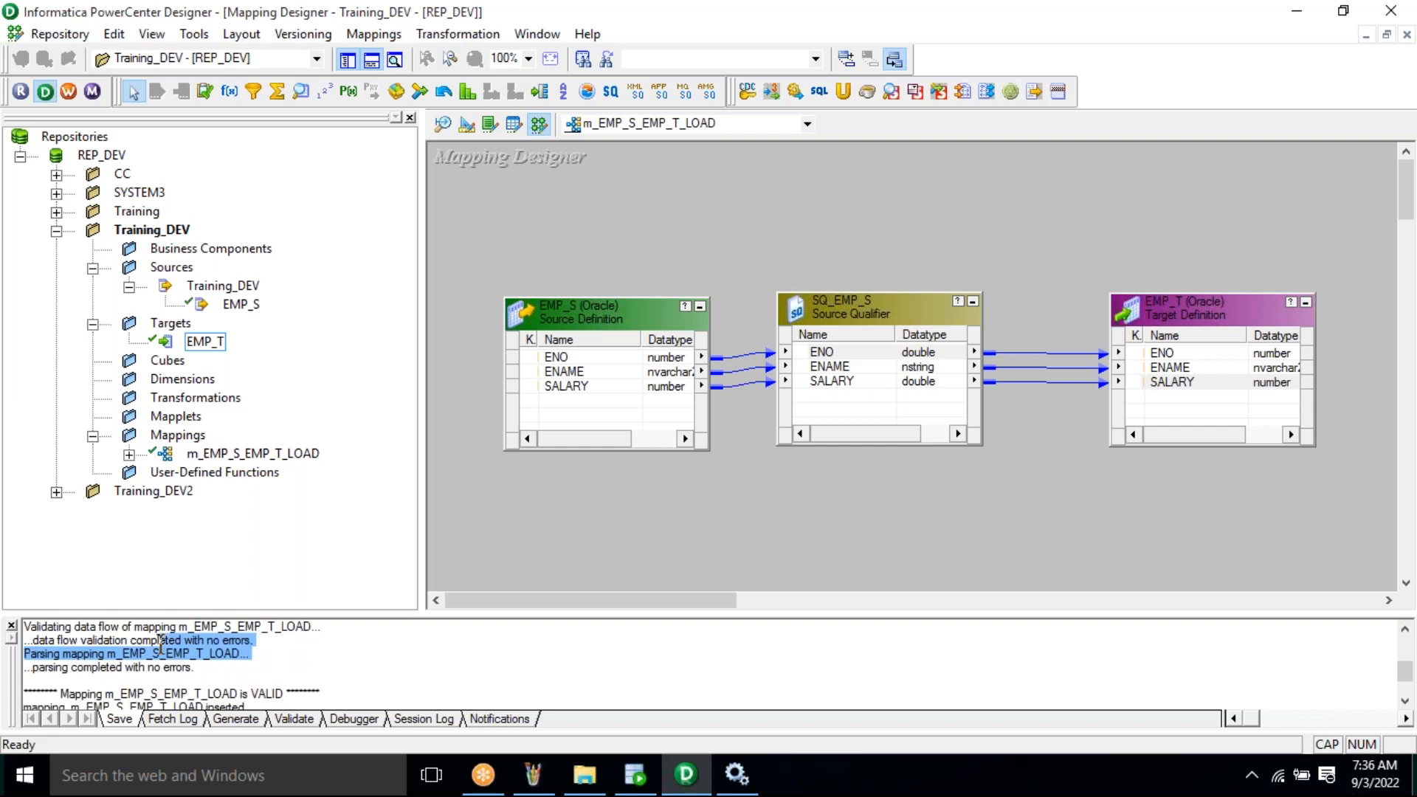
{"action": "left_click", "coordinate": [254, 669]}
{"action": "key", "text": "Down"}
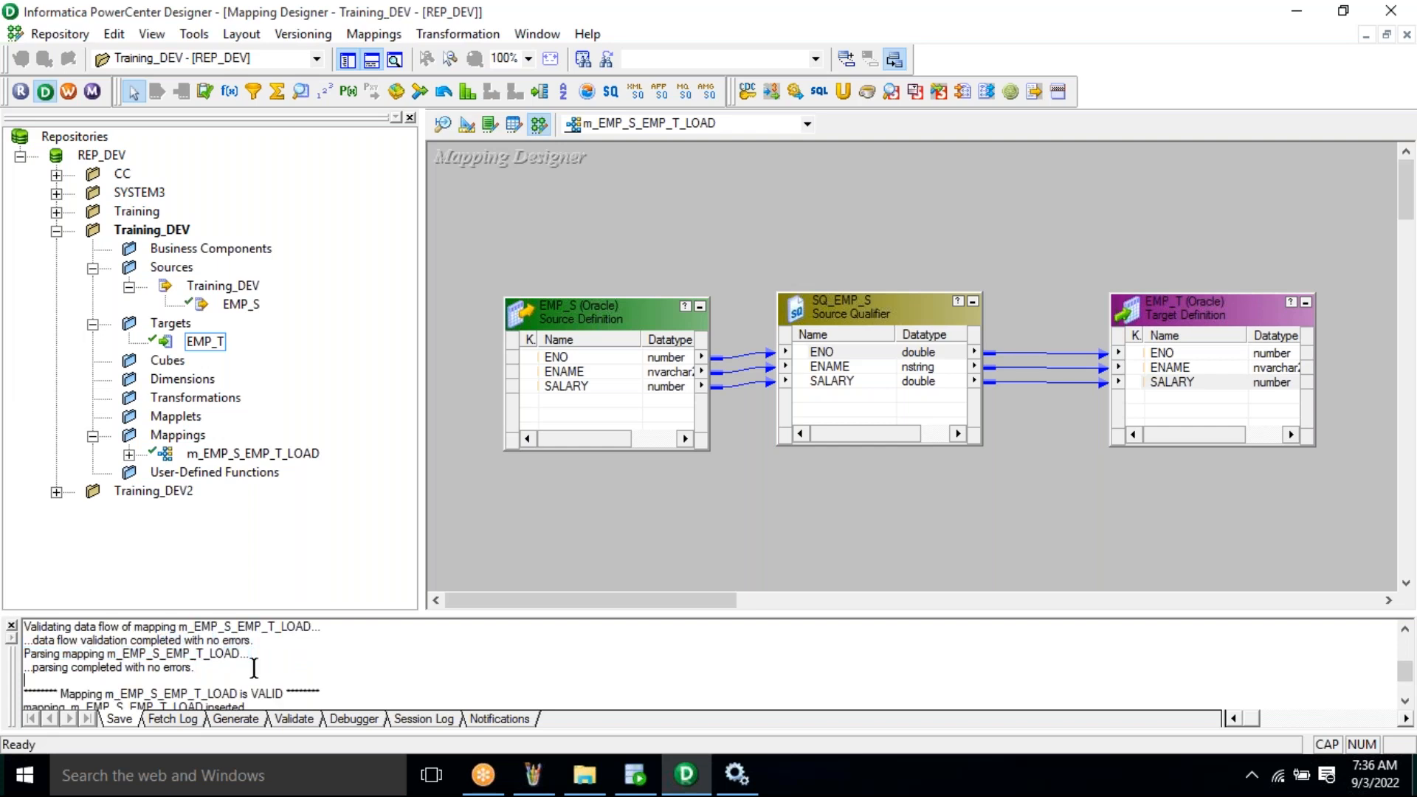
{"action": "key", "text": "Down"}
{"action": "key", "text": "Down"}
{"action": "key", "text": "Down"}
{"action": "key", "text": "Down"}
{"action": "key", "text": "Down"}
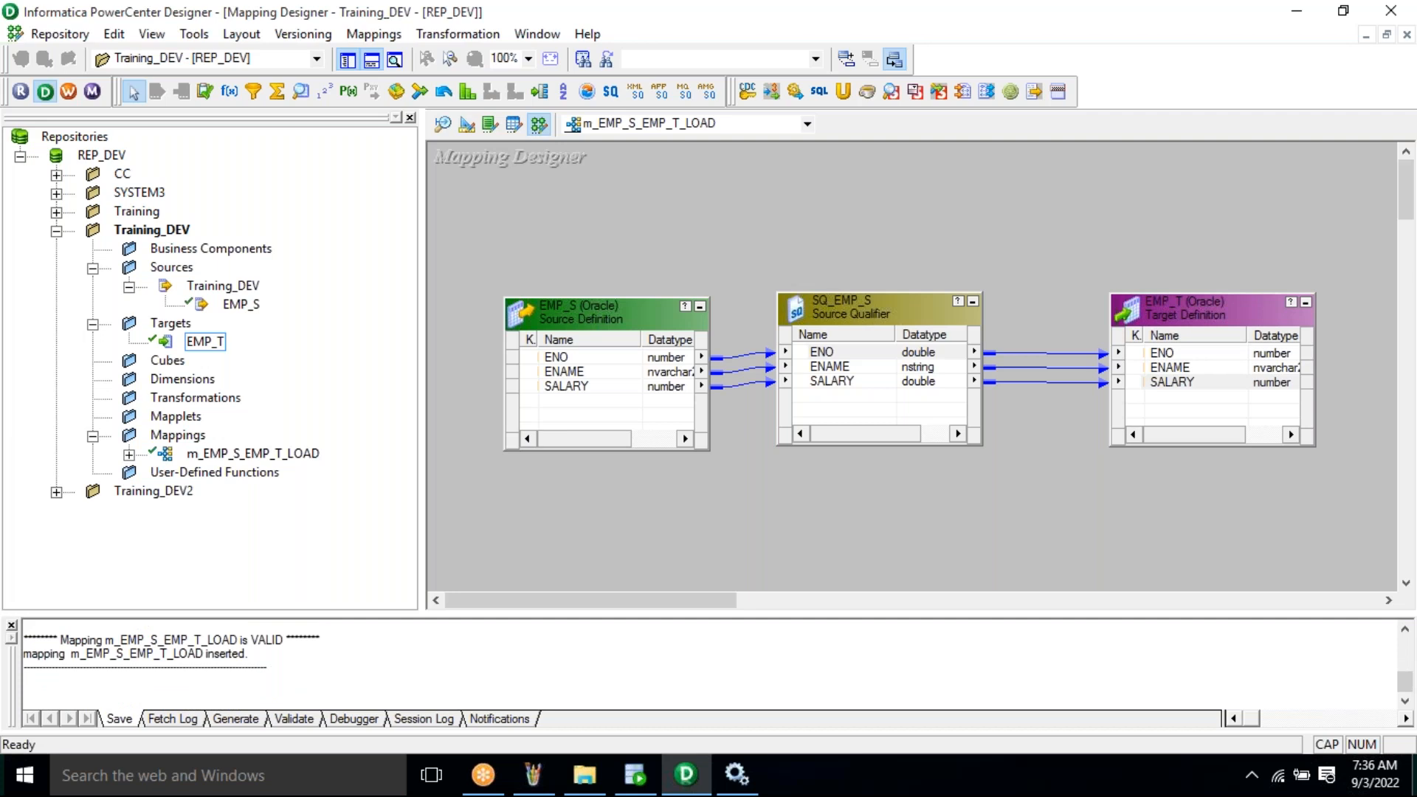
{"action": "left_click", "coordinate": [533, 774]}
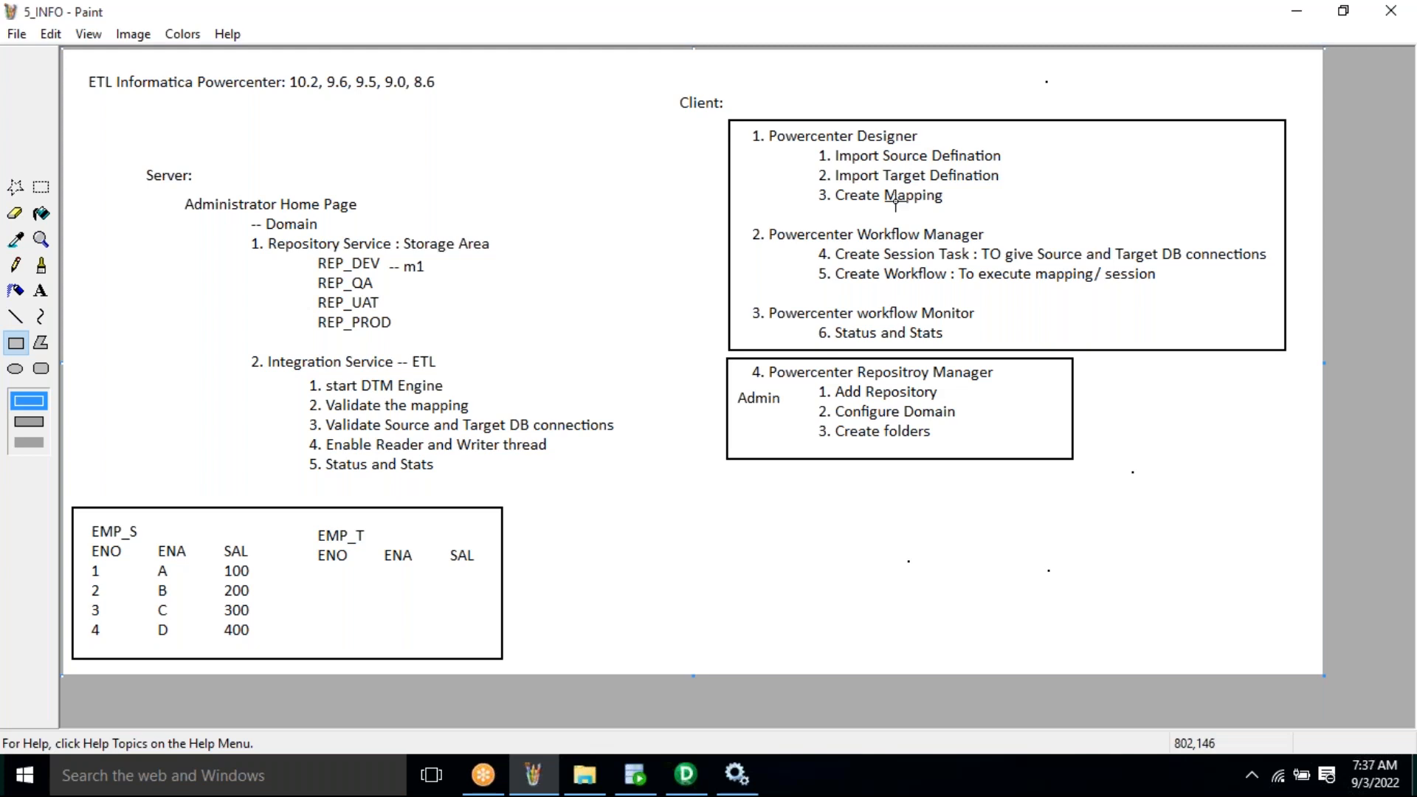
- Switch from the Paint notes back to PowerCenter Designer
{"action": "key", "text": "alt+Tab"}
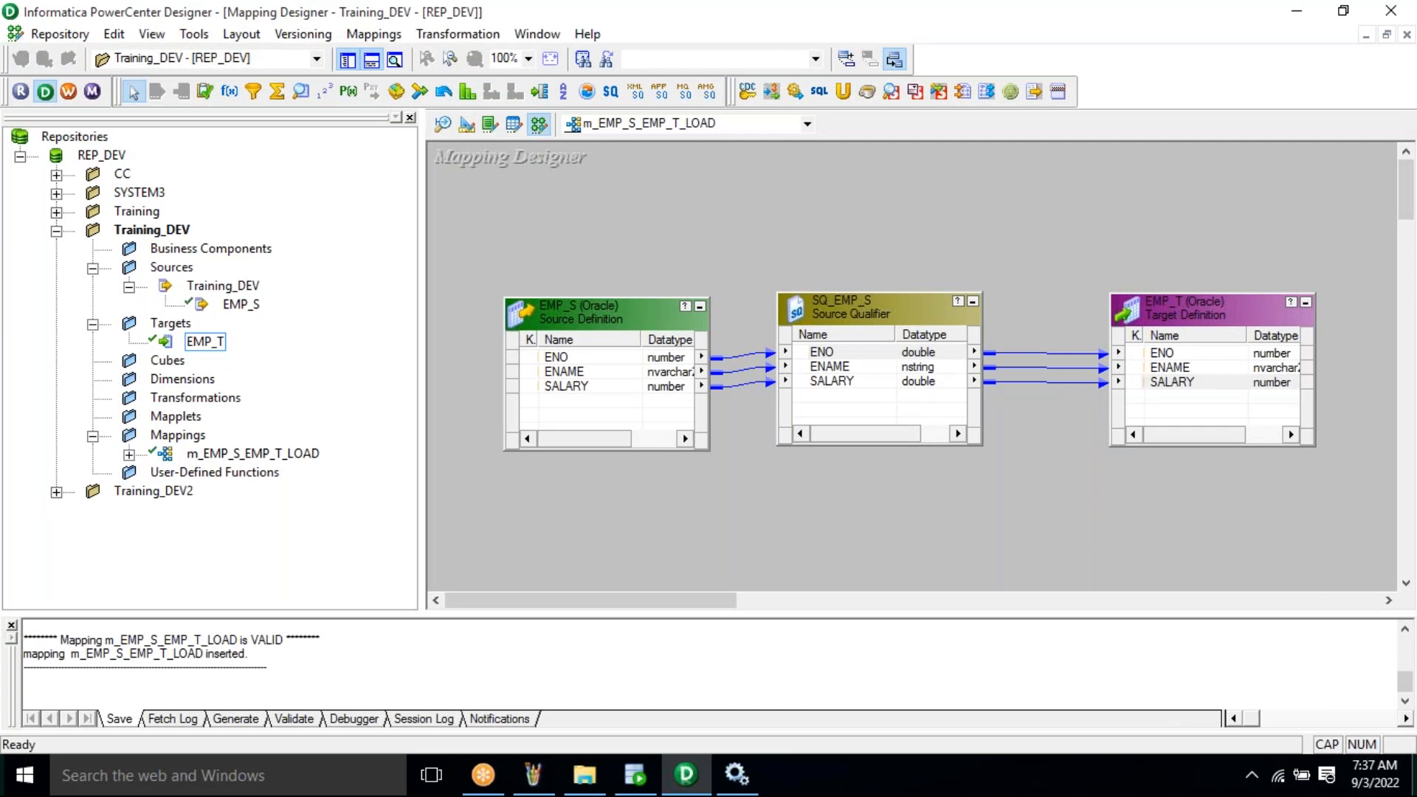
{"action": "key", "text": "ctrl+s"}
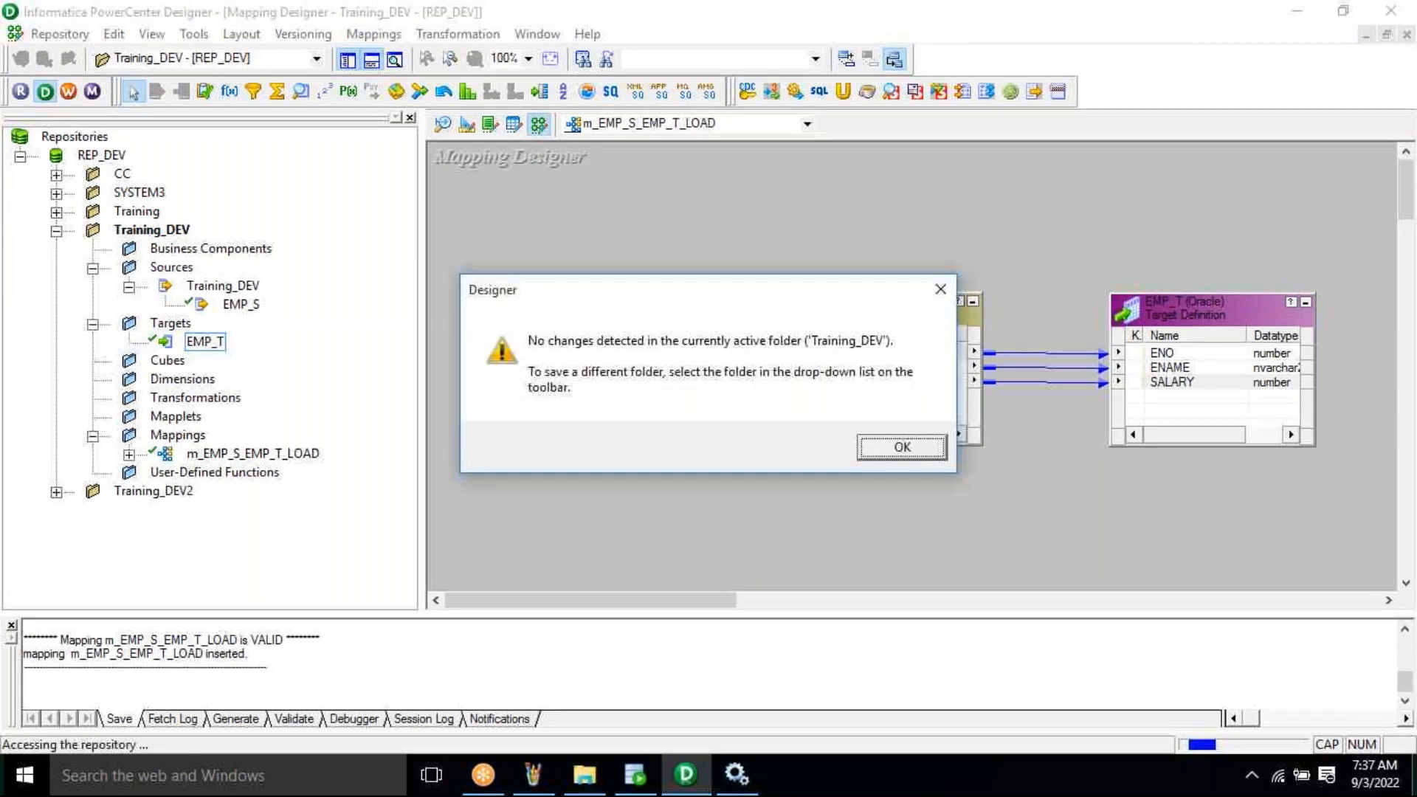
{"action": "left_click", "coordinate": [941, 290]}
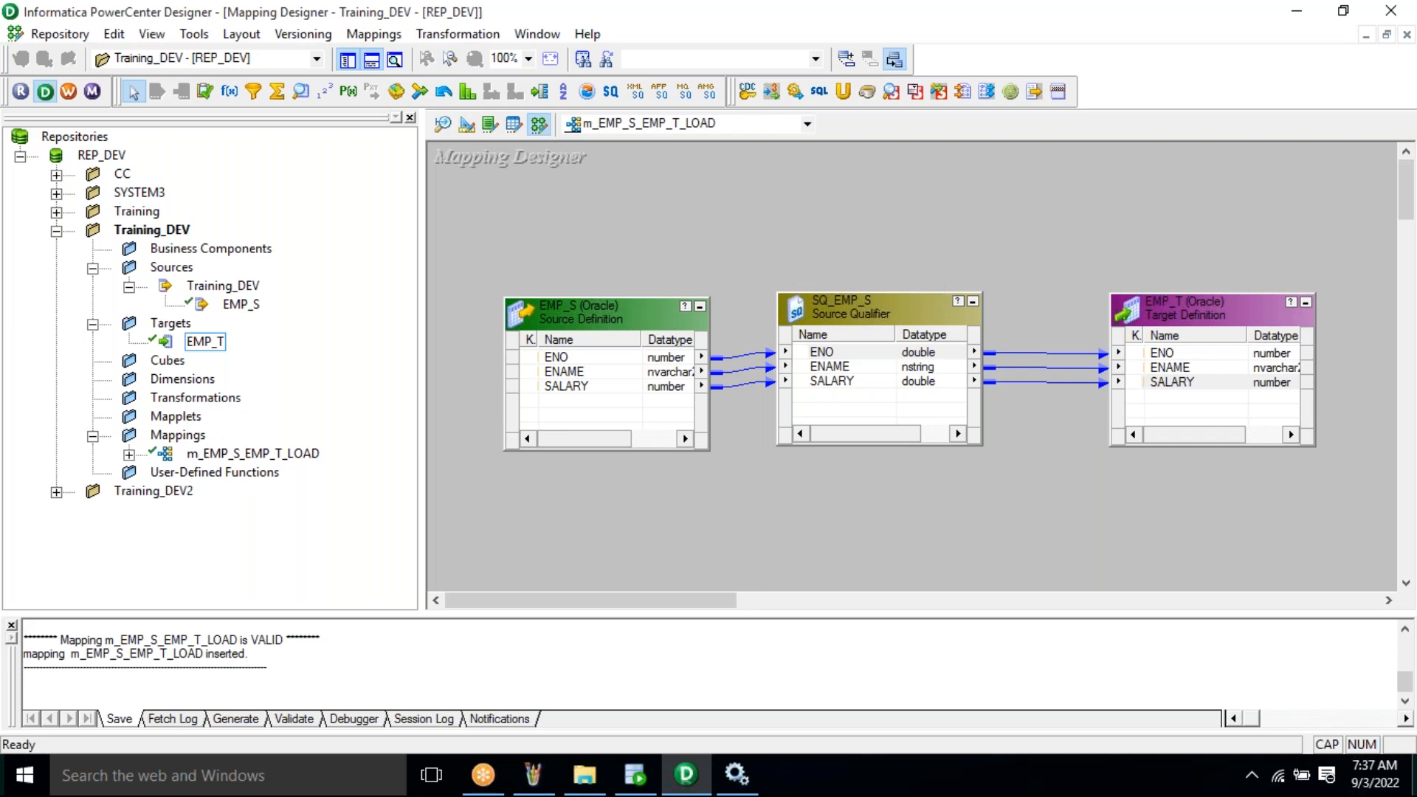
{"action": "key", "text": "alt+Tab"}
{"action": "key", "text": "alt+Tab"}
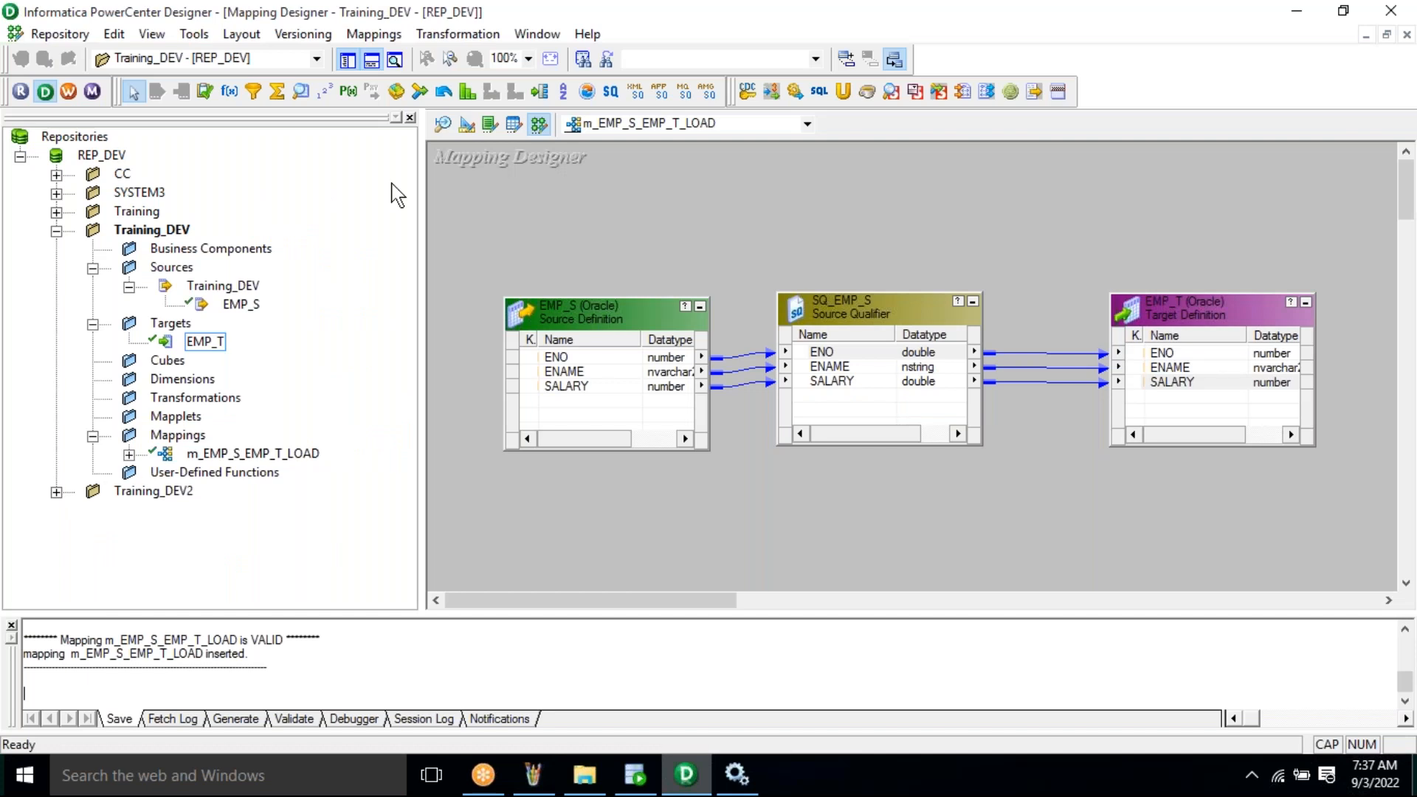
- Launch Workflow Manager maximized and select the REP_DEV repository
{"action": "left_click", "coordinate": [69, 92]}
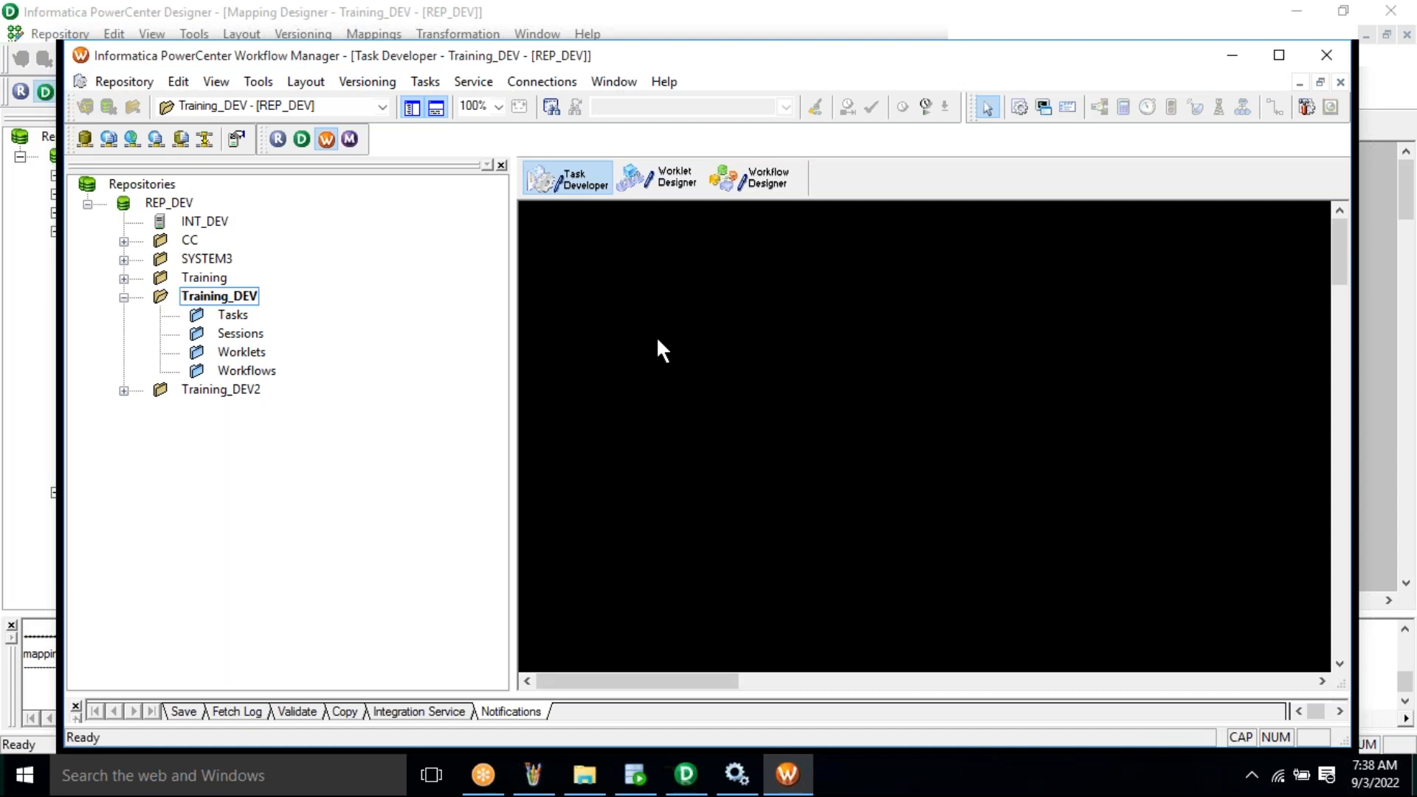
{"action": "left_click", "coordinate": [1279, 56]}
{"action": "left_click", "coordinate": [105, 156]}
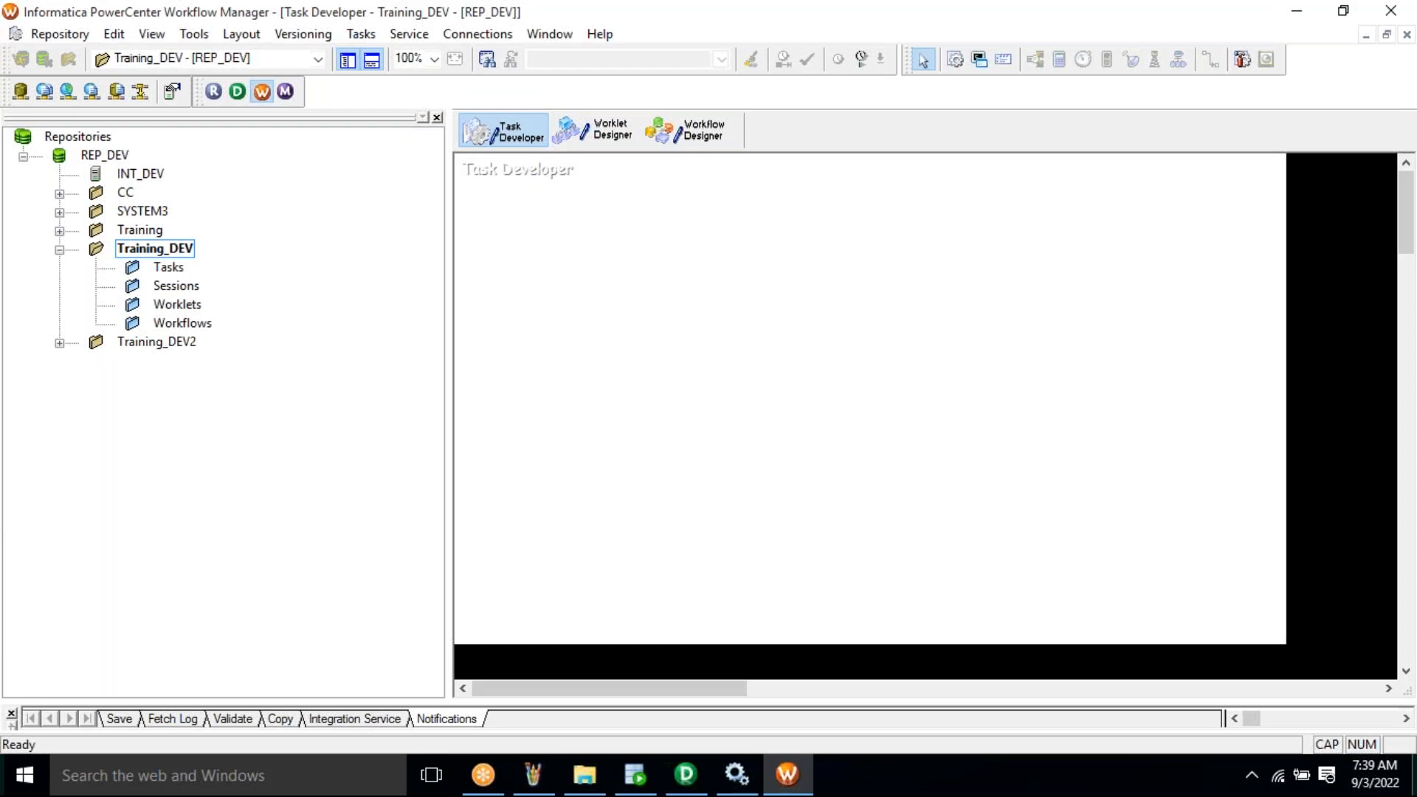
{"action": "left_click", "coordinate": [532, 774]}
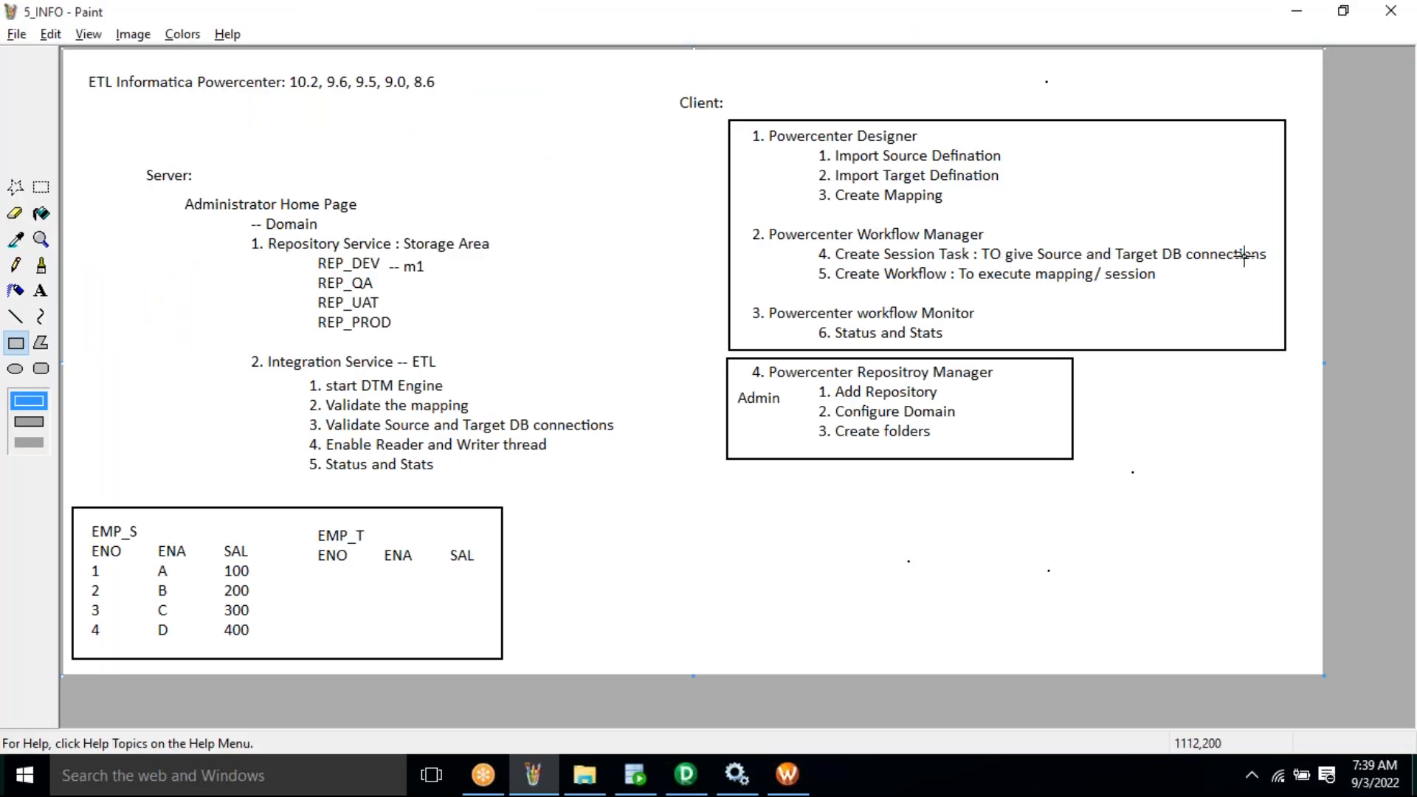
{"action": "left_click", "coordinate": [785, 775]}
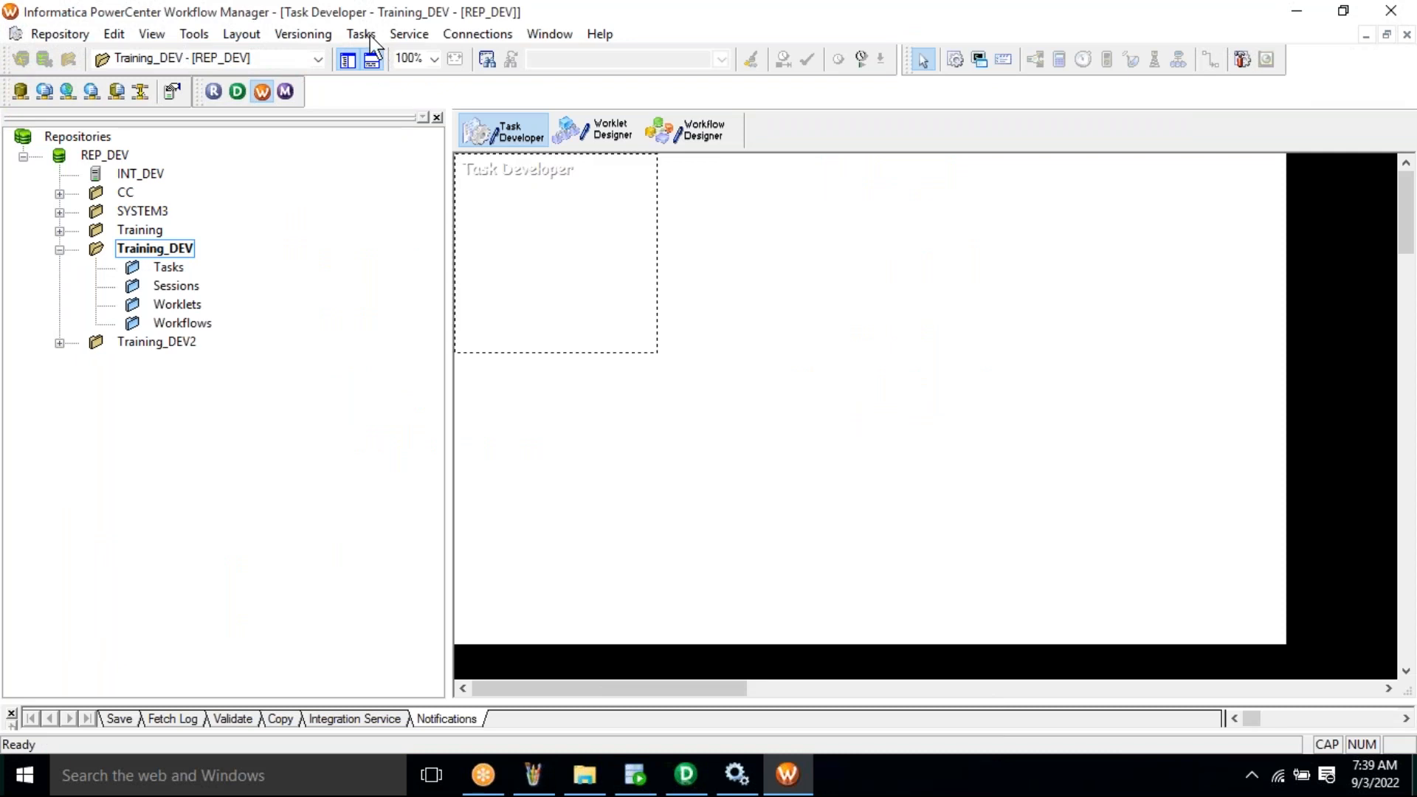
- Start a new Session task via Tasks > Create with the name prefix s_
{"action": "left_click", "coordinate": [361, 35]}
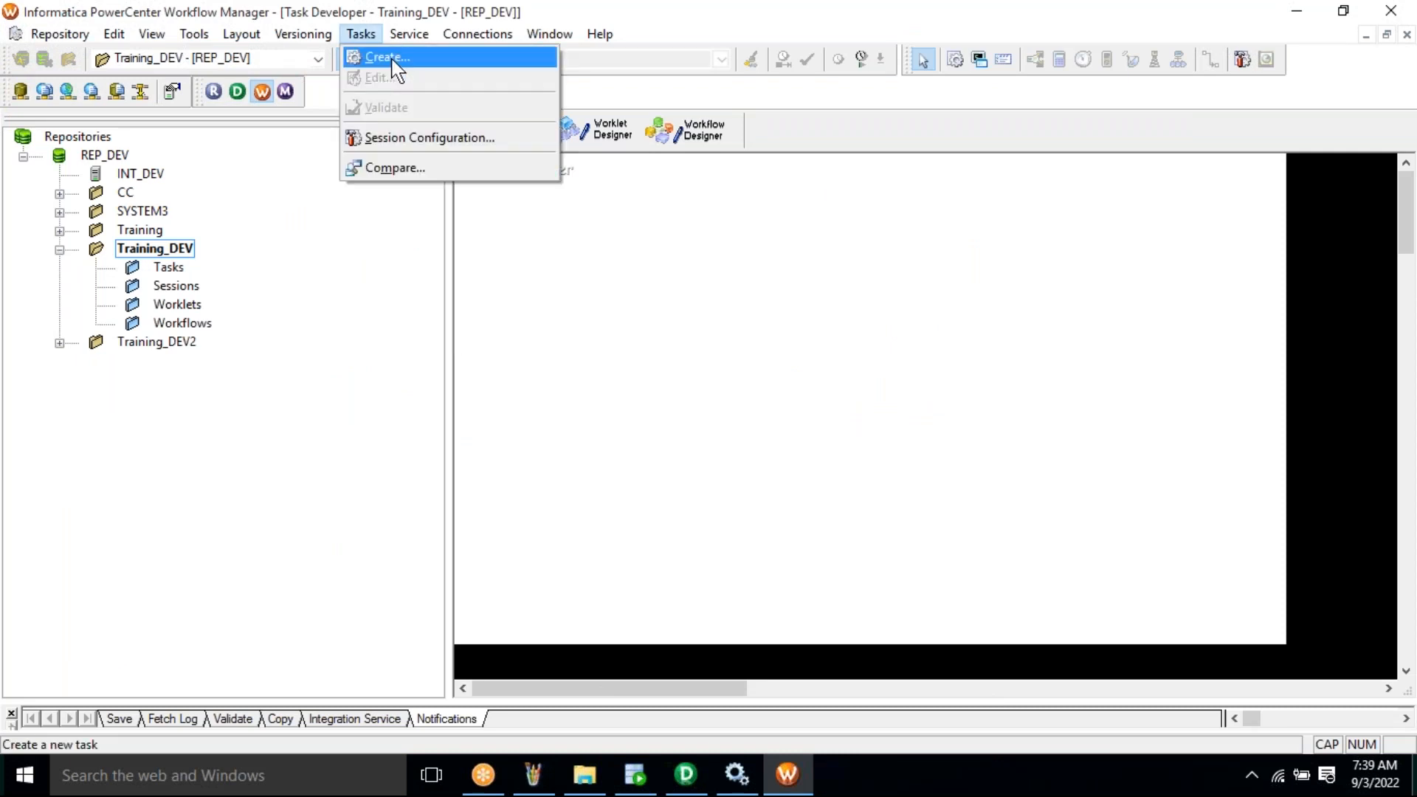
{"action": "left_click", "coordinate": [494, 59]}
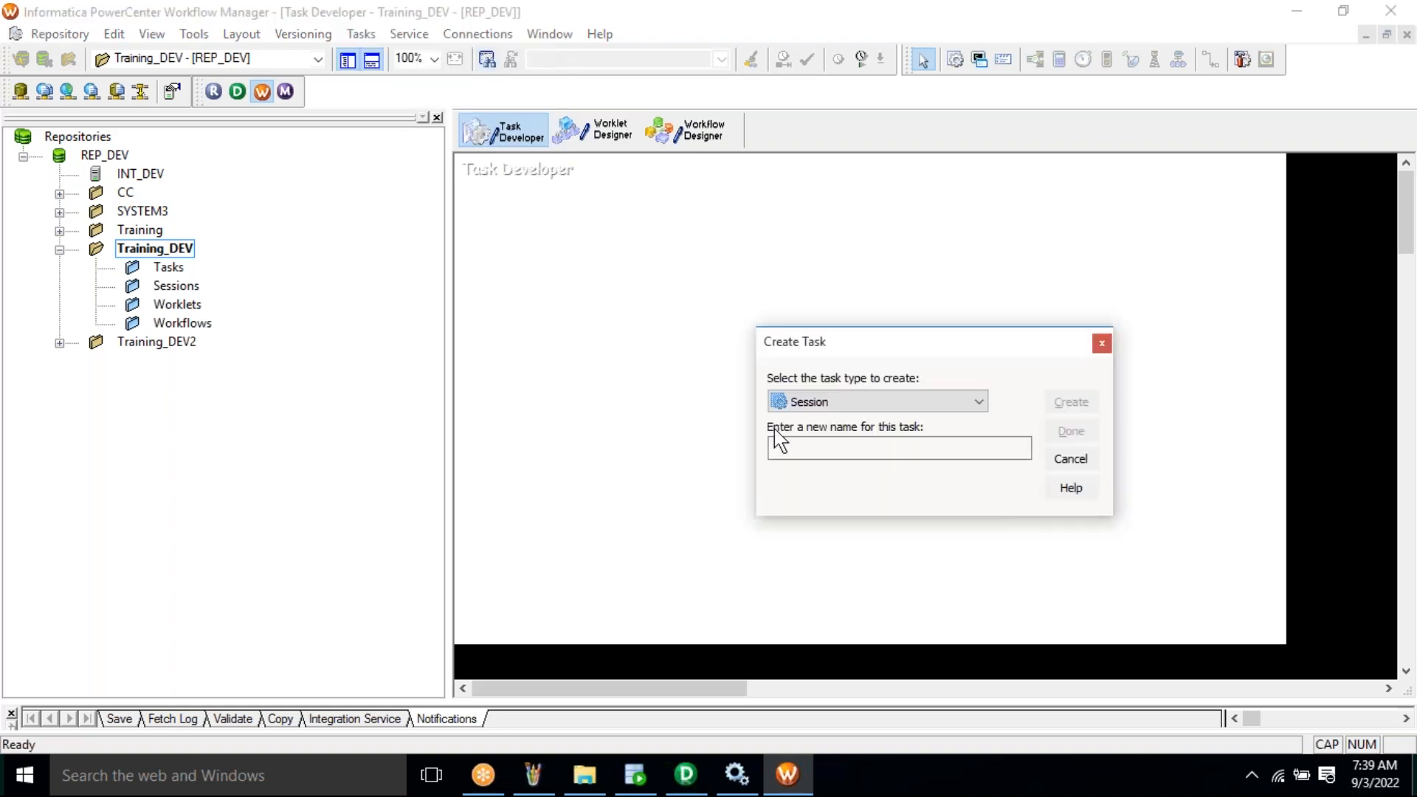
{"action": "left_click", "coordinate": [868, 447]}
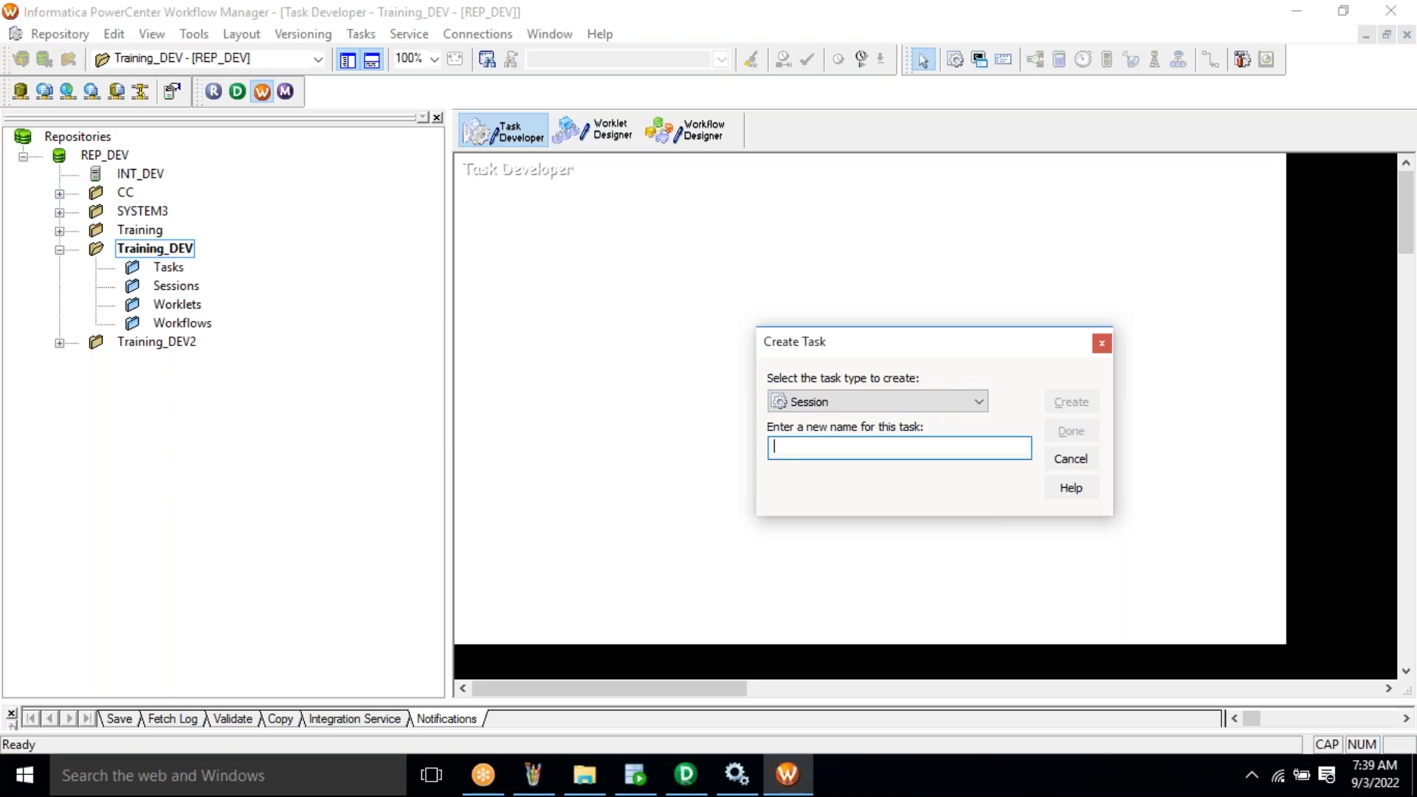
{"action": "key", "text": "Caps_Lock"}
{"action": "type", "text": "s_"}
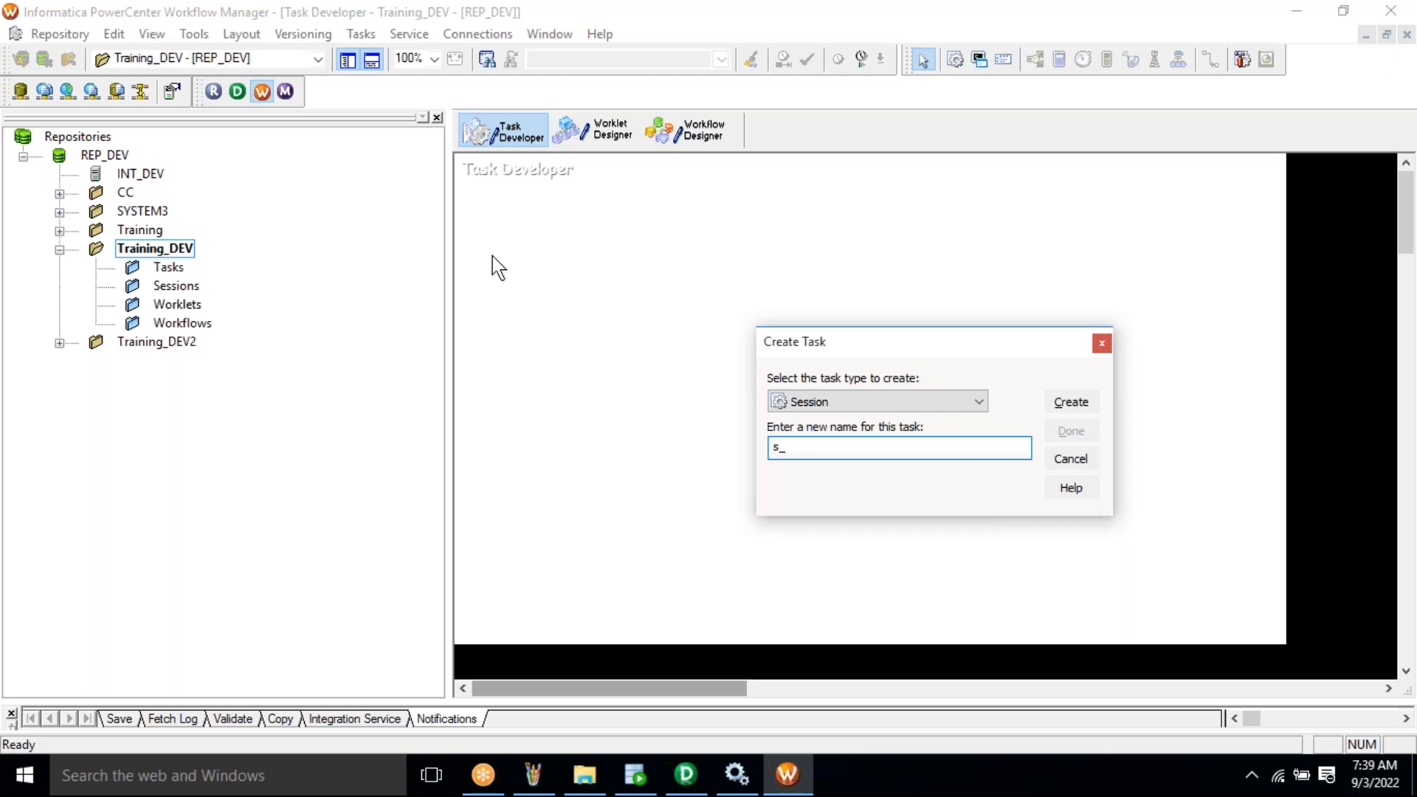
{"action": "key", "text": "alt+Tab"}
{"action": "left_click", "coordinate": [362, 35]}
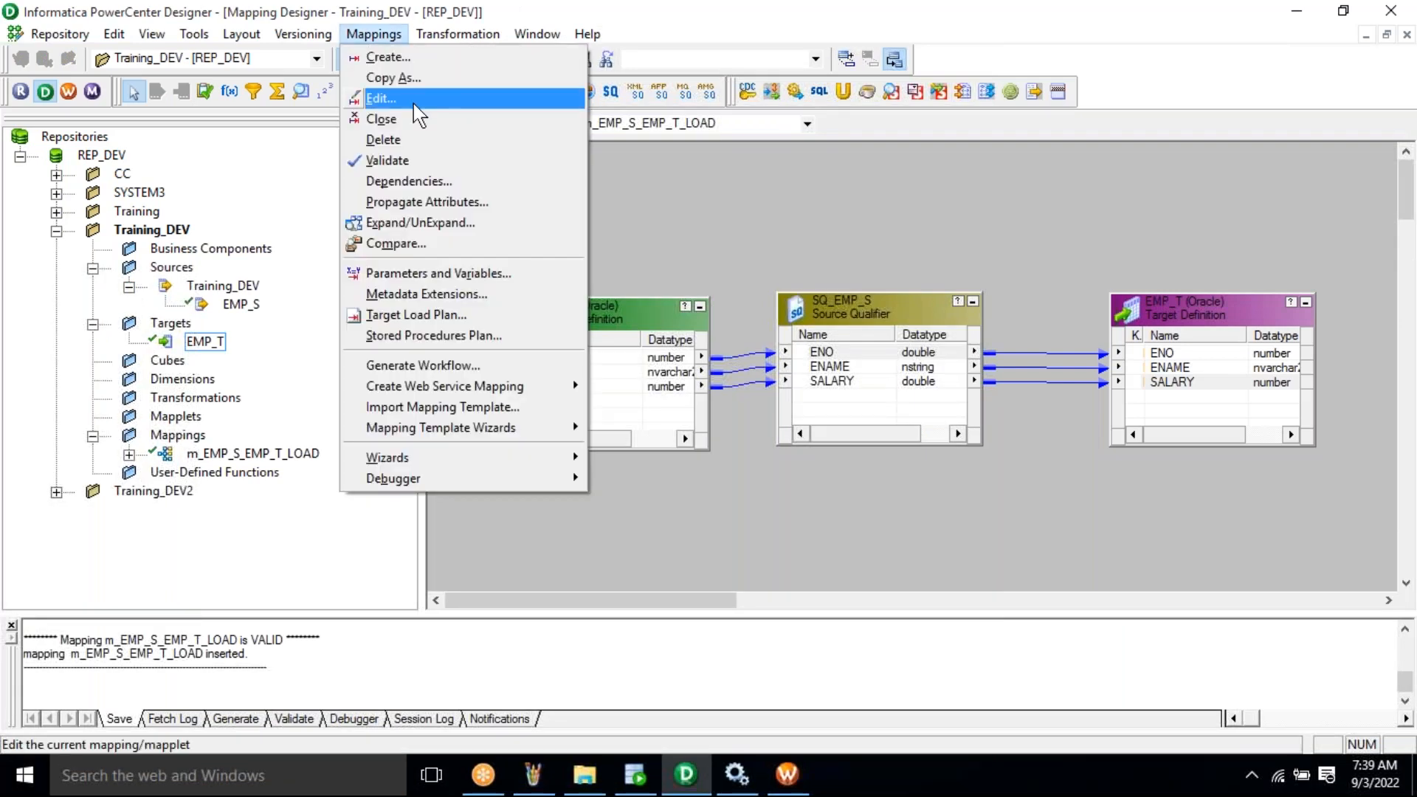
- Copy the mapping name m_EMP_S_EMP_T_LOAD from Edit Mapping, then cancel the dialog
{"action": "key", "text": "Return"}
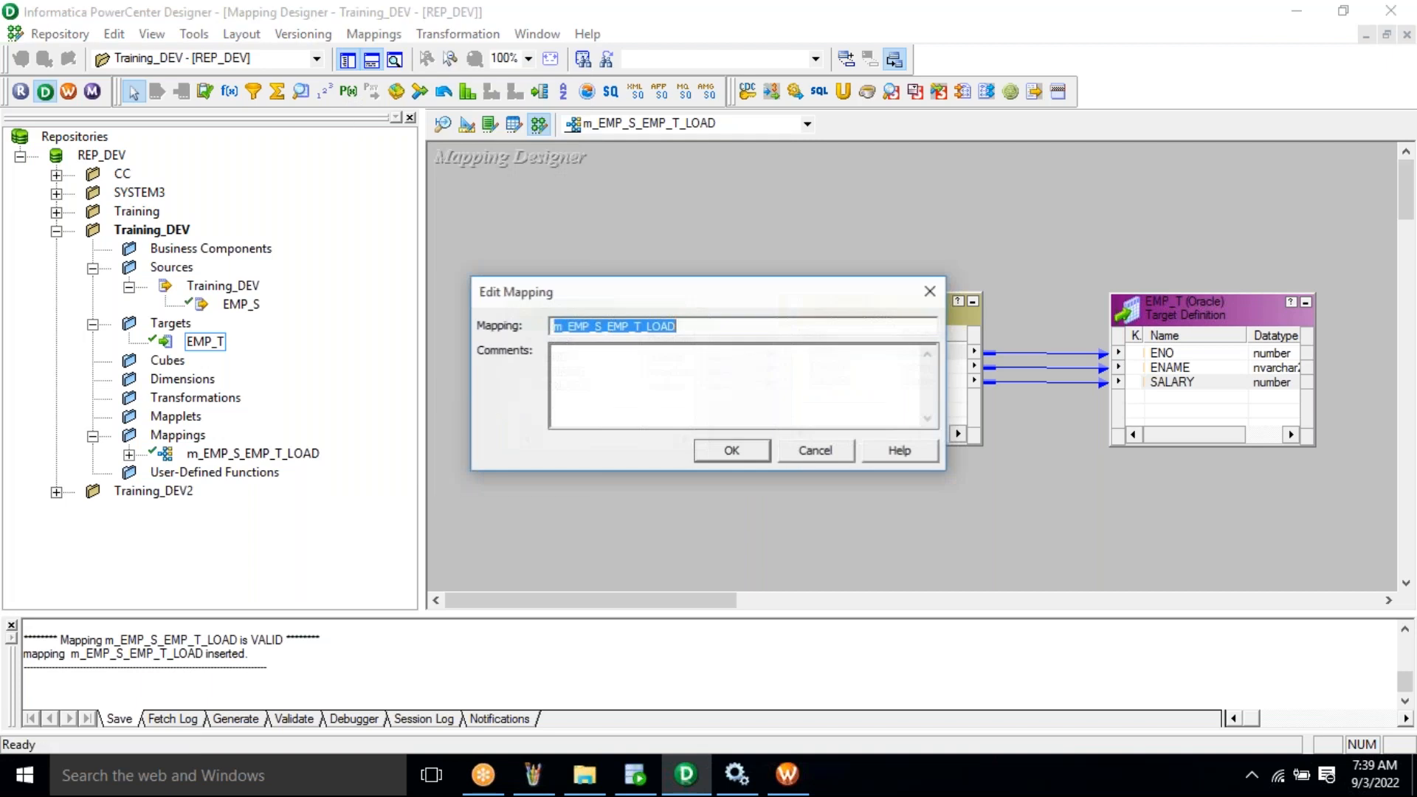
{"action": "right_click", "coordinate": [590, 329]}
{"action": "left_click", "coordinate": [640, 399]}
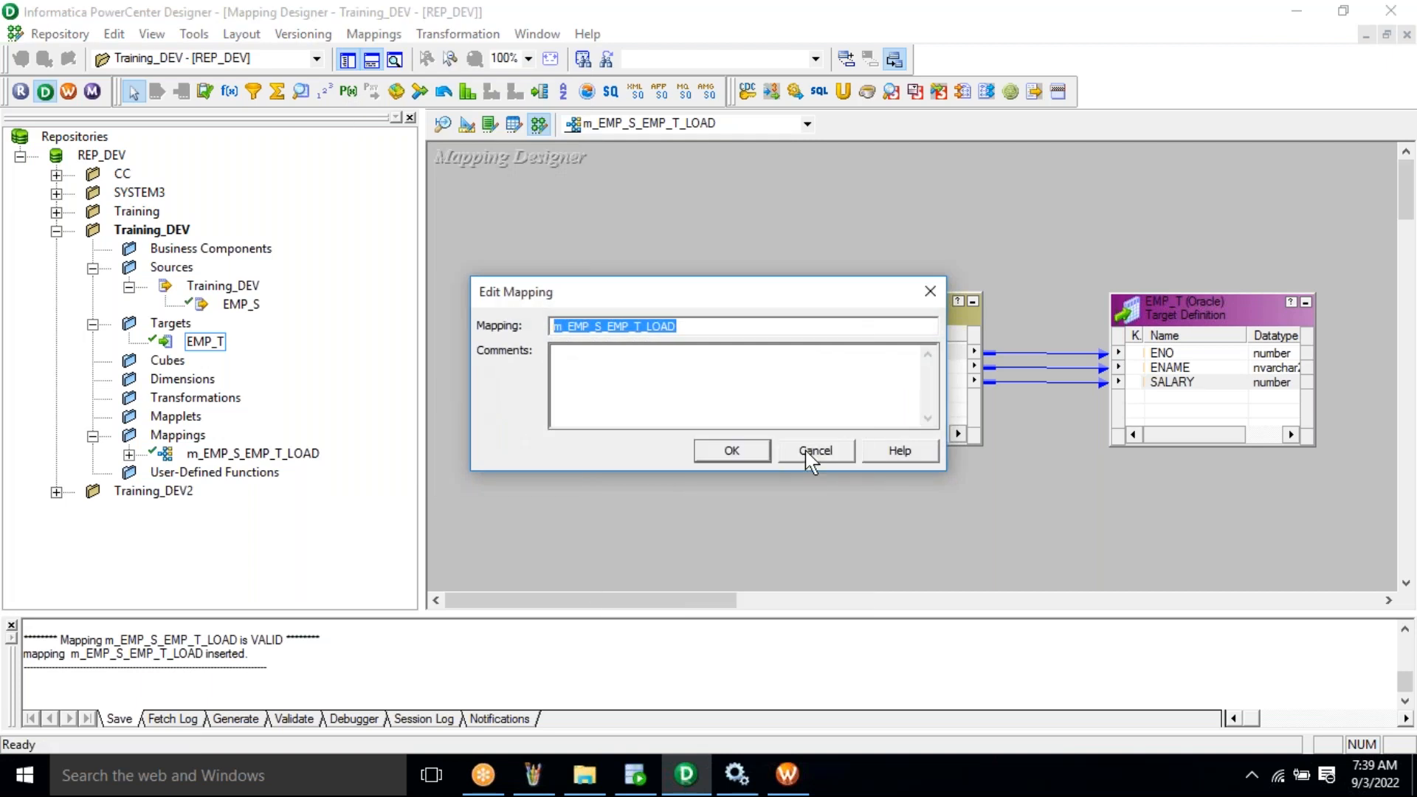
{"action": "left_click", "coordinate": [807, 452]}
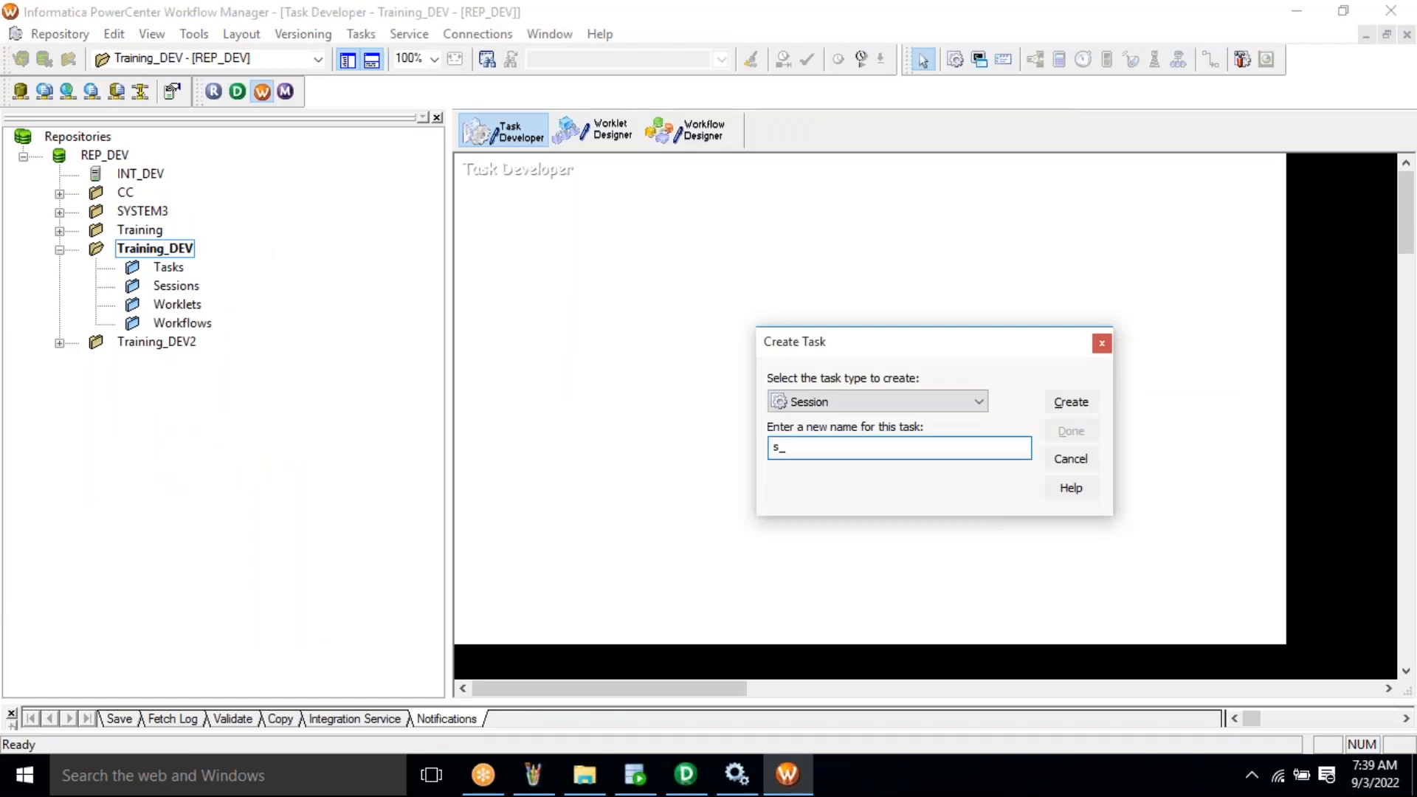
- Paste the mapping name after s_ to create the session s_m_EMP_S_EMP_T_LOAD
{"action": "right_click", "coordinate": [806, 446]}
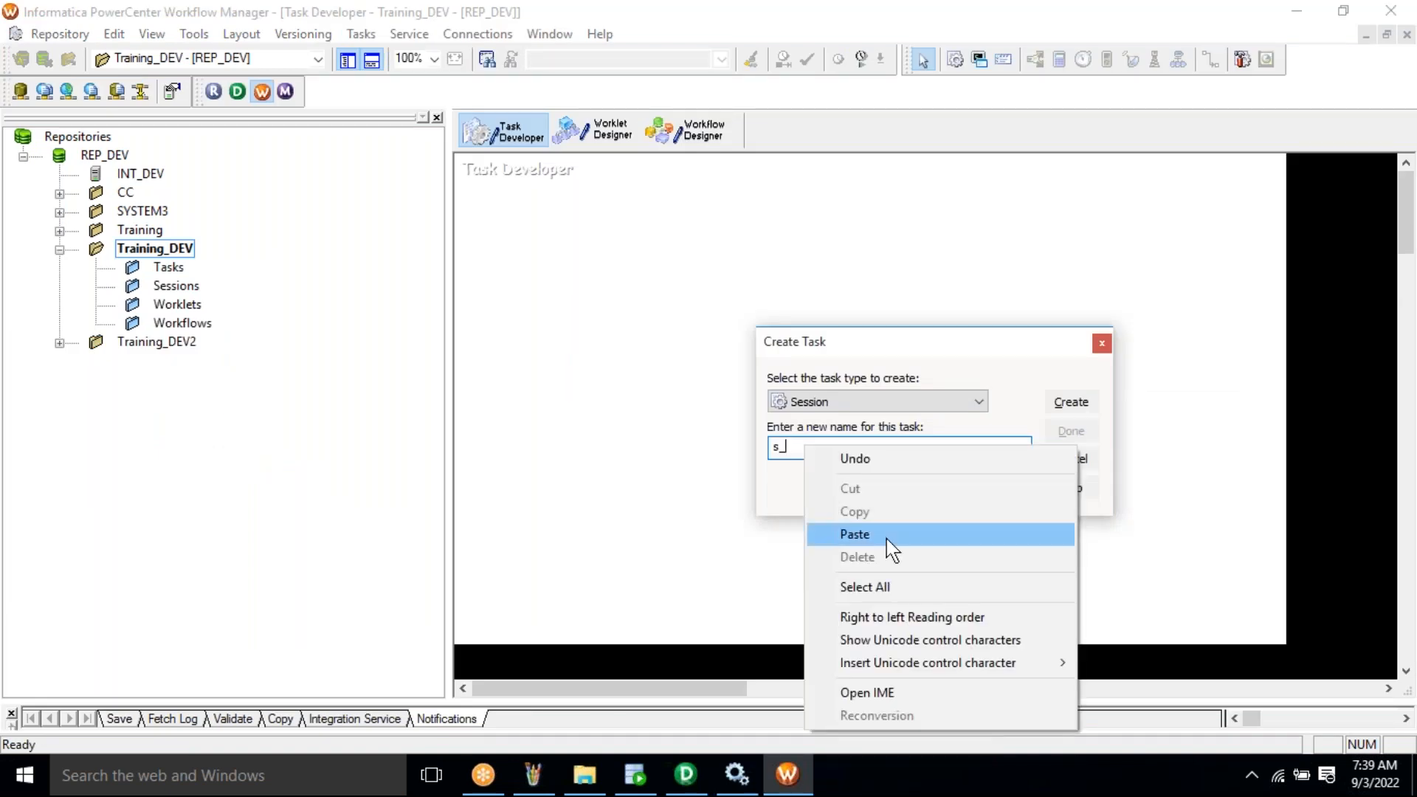
{"action": "left_click", "coordinate": [855, 534]}
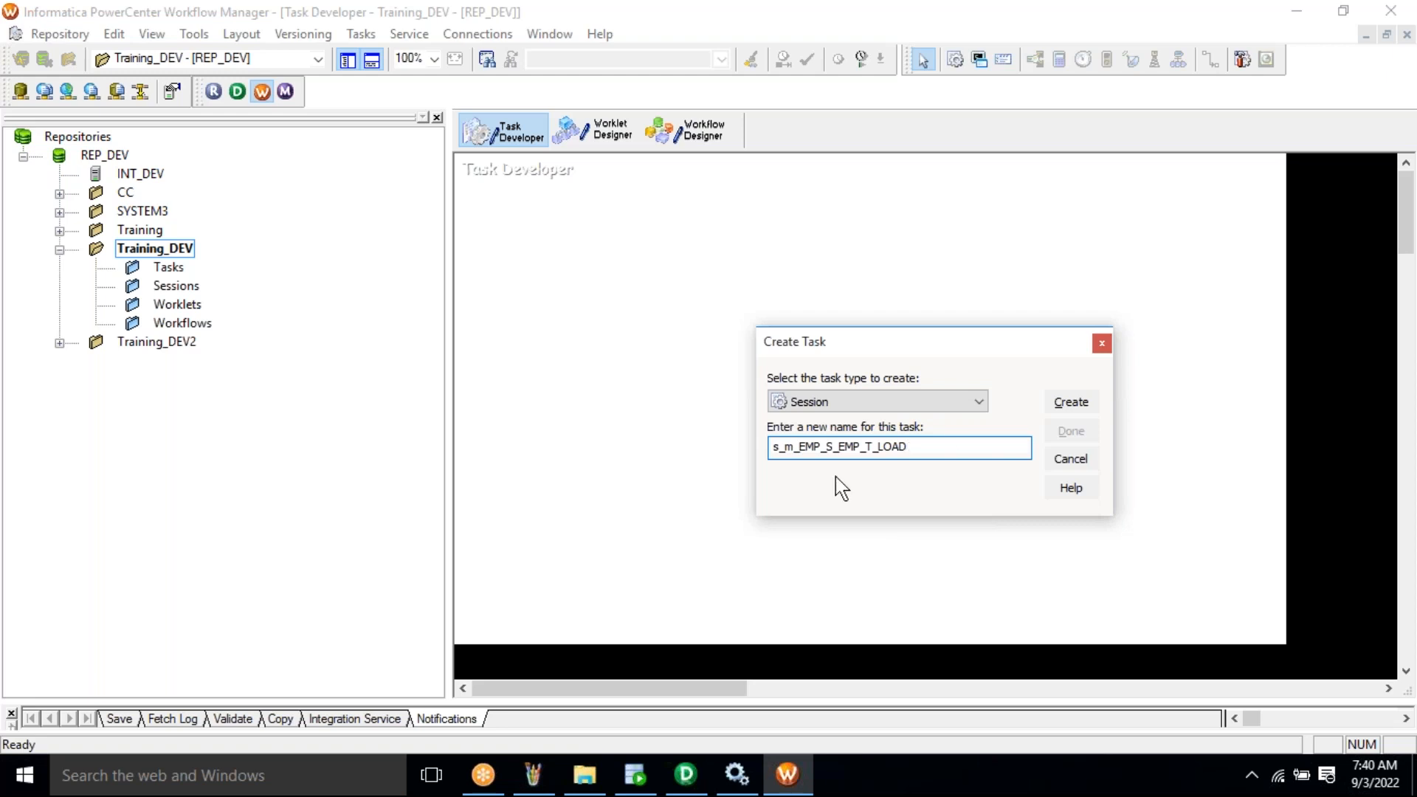
{"action": "left_click", "coordinate": [1077, 405]}
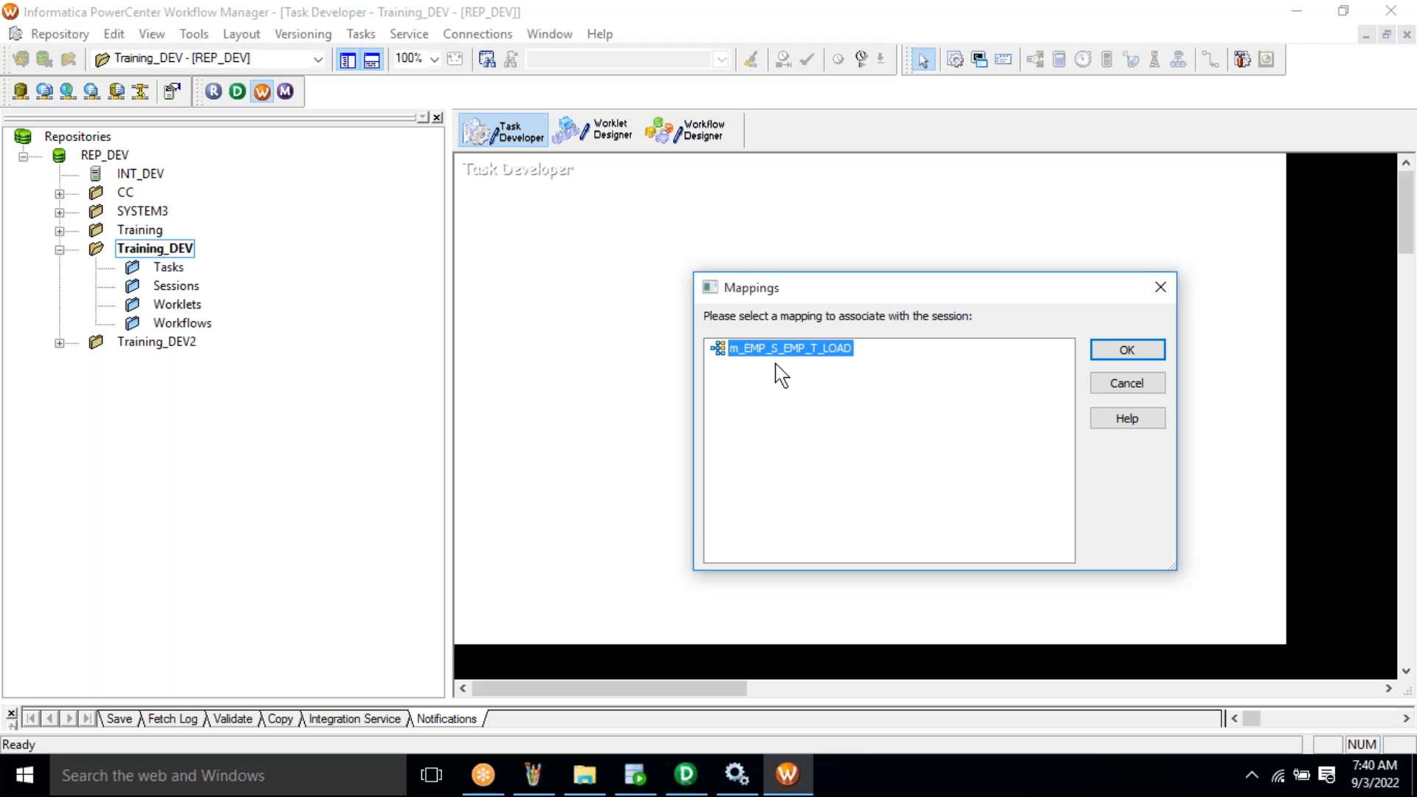
- Associate the session with mapping m_EMP_S_EMP_T_LOAD and confirm
{"action": "key", "text": "Return"}
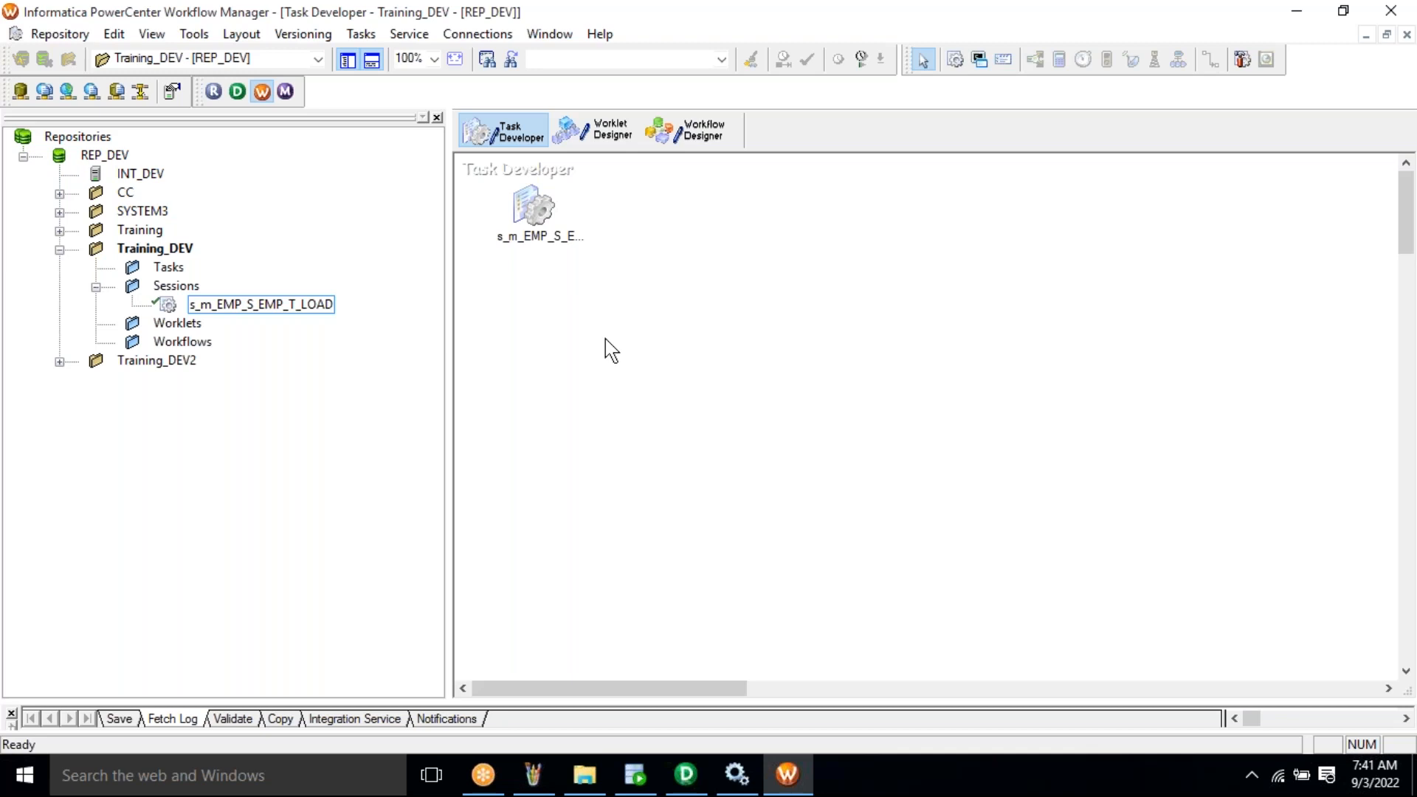
- Start a new Oracle connection in the Relational Connection Browser
{"action": "key", "text": "ctrl+a"}
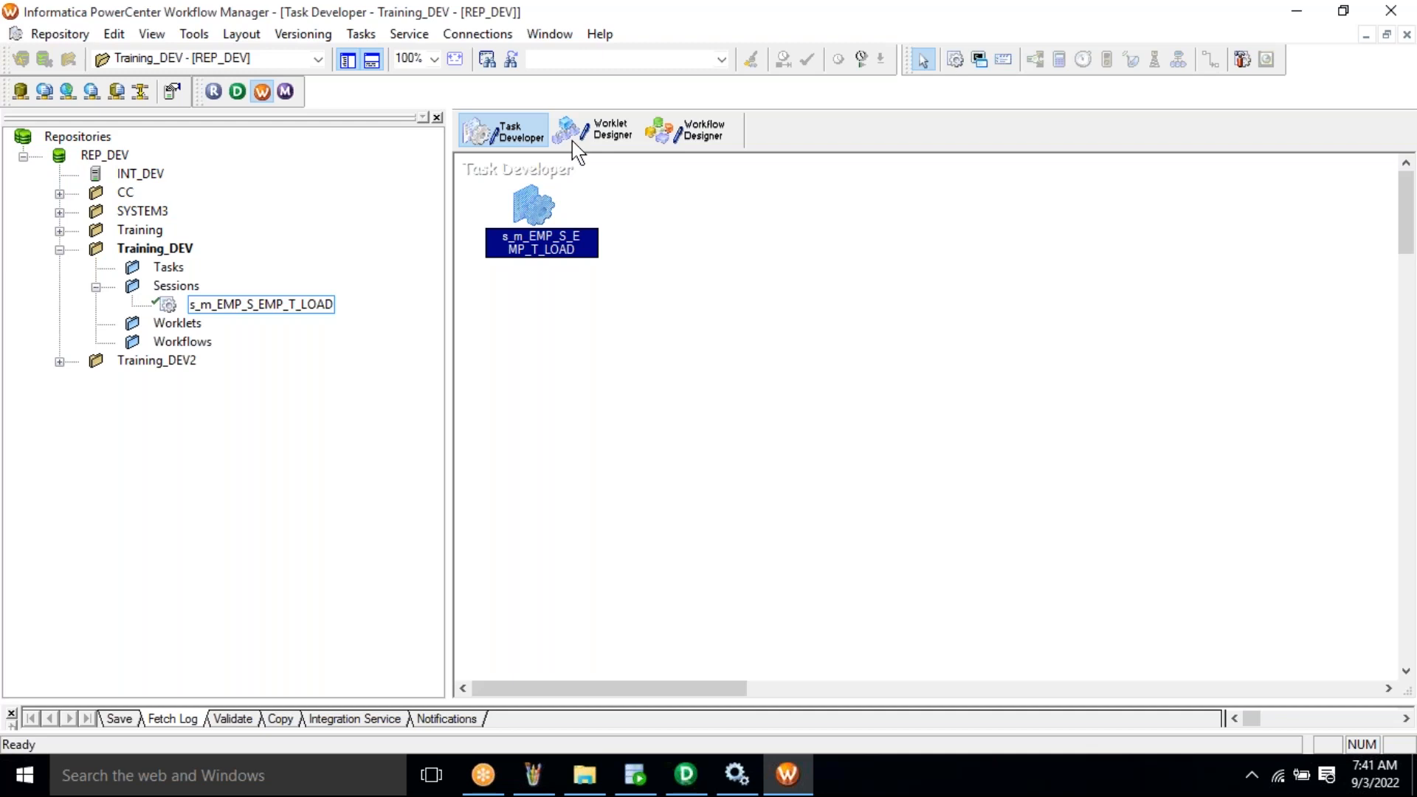
{"action": "left_click", "coordinate": [476, 35]}
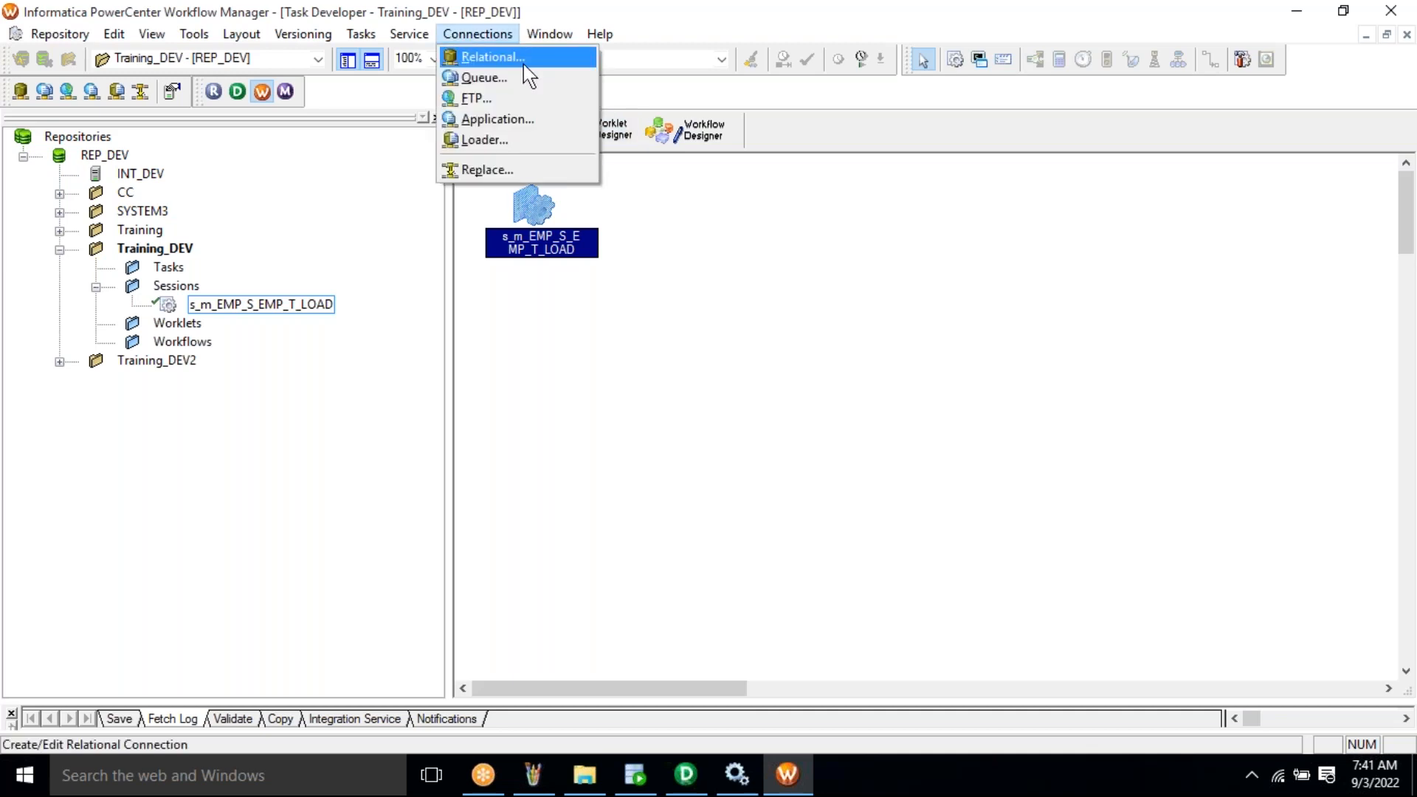
{"action": "left_click", "coordinate": [525, 65]}
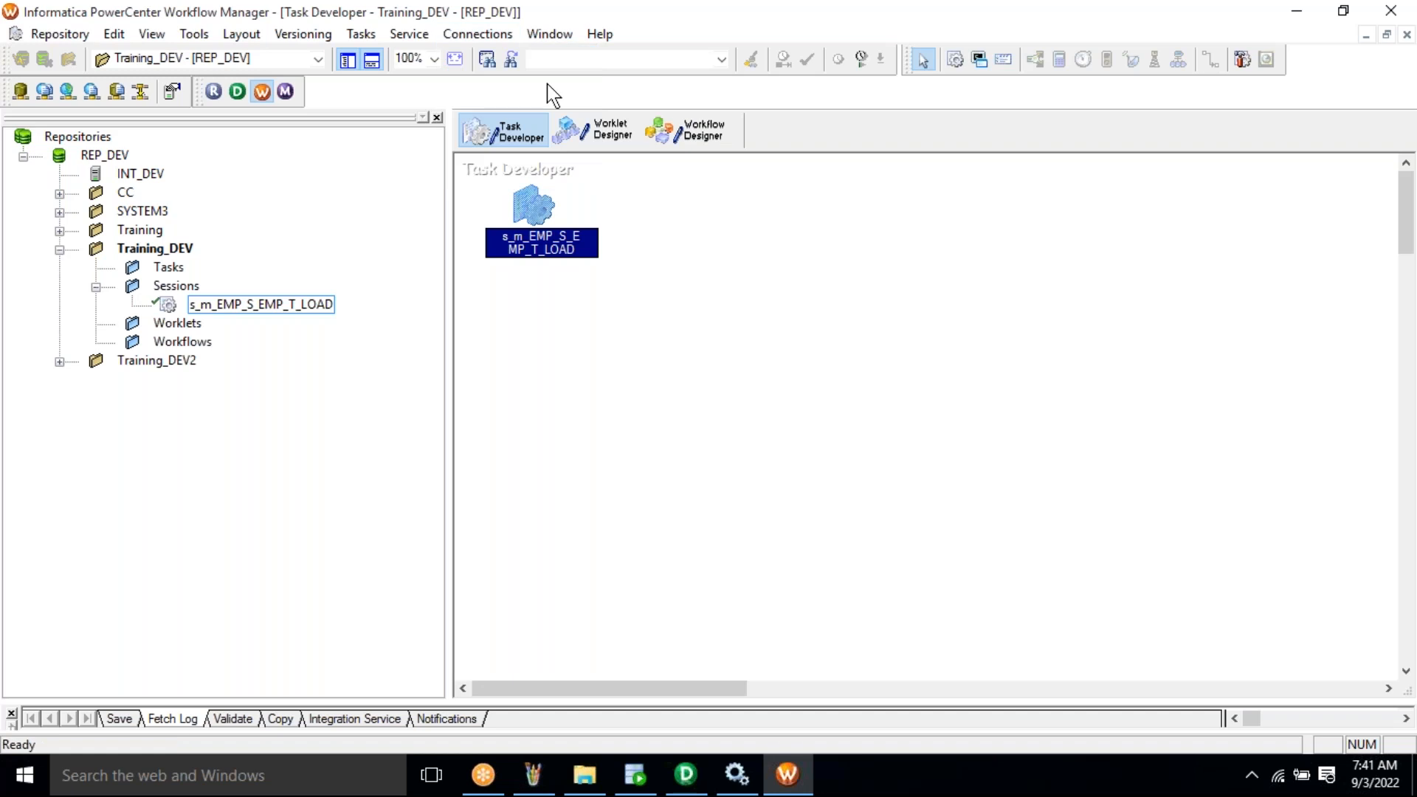
{"action": "left_click", "coordinate": [640, 326]}
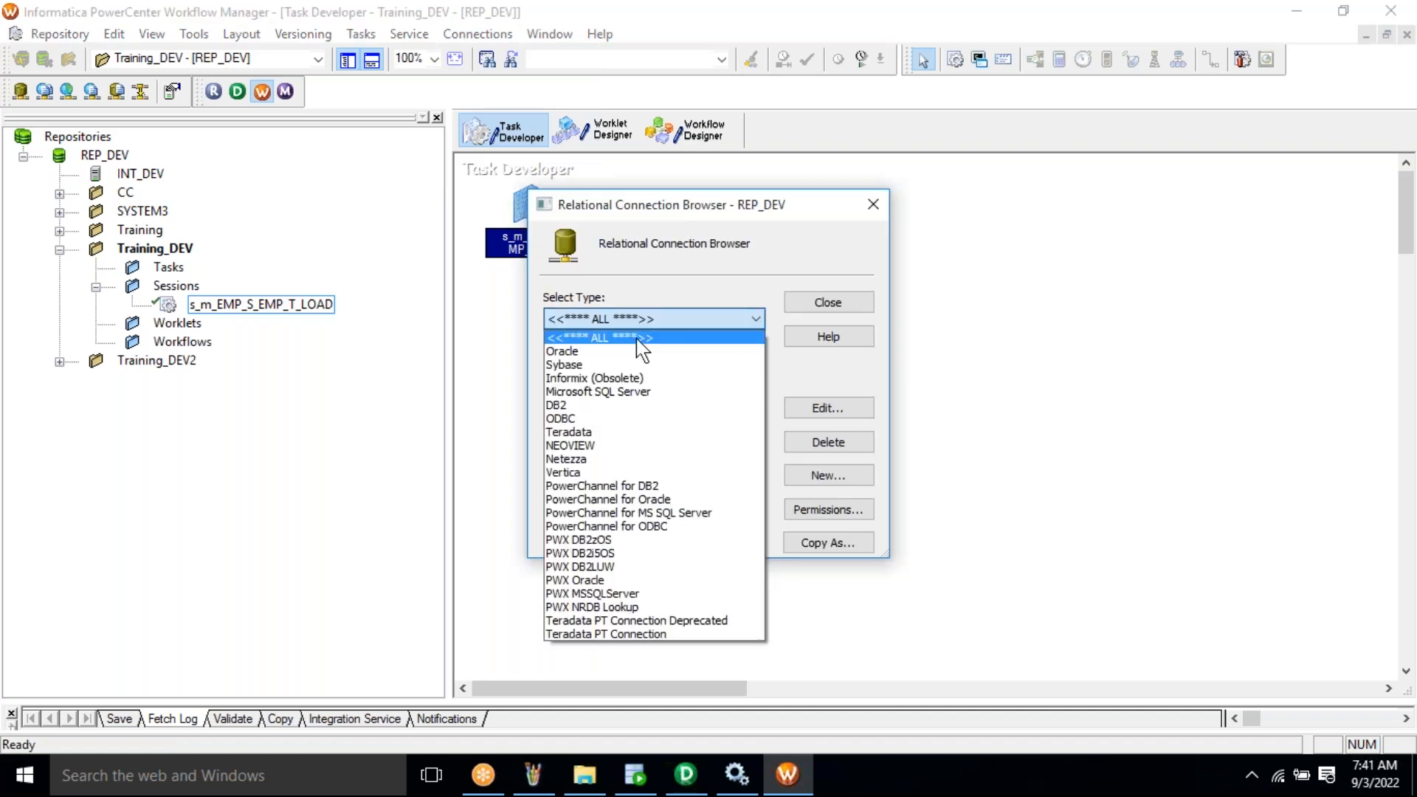
{"action": "left_click", "coordinate": [640, 353]}
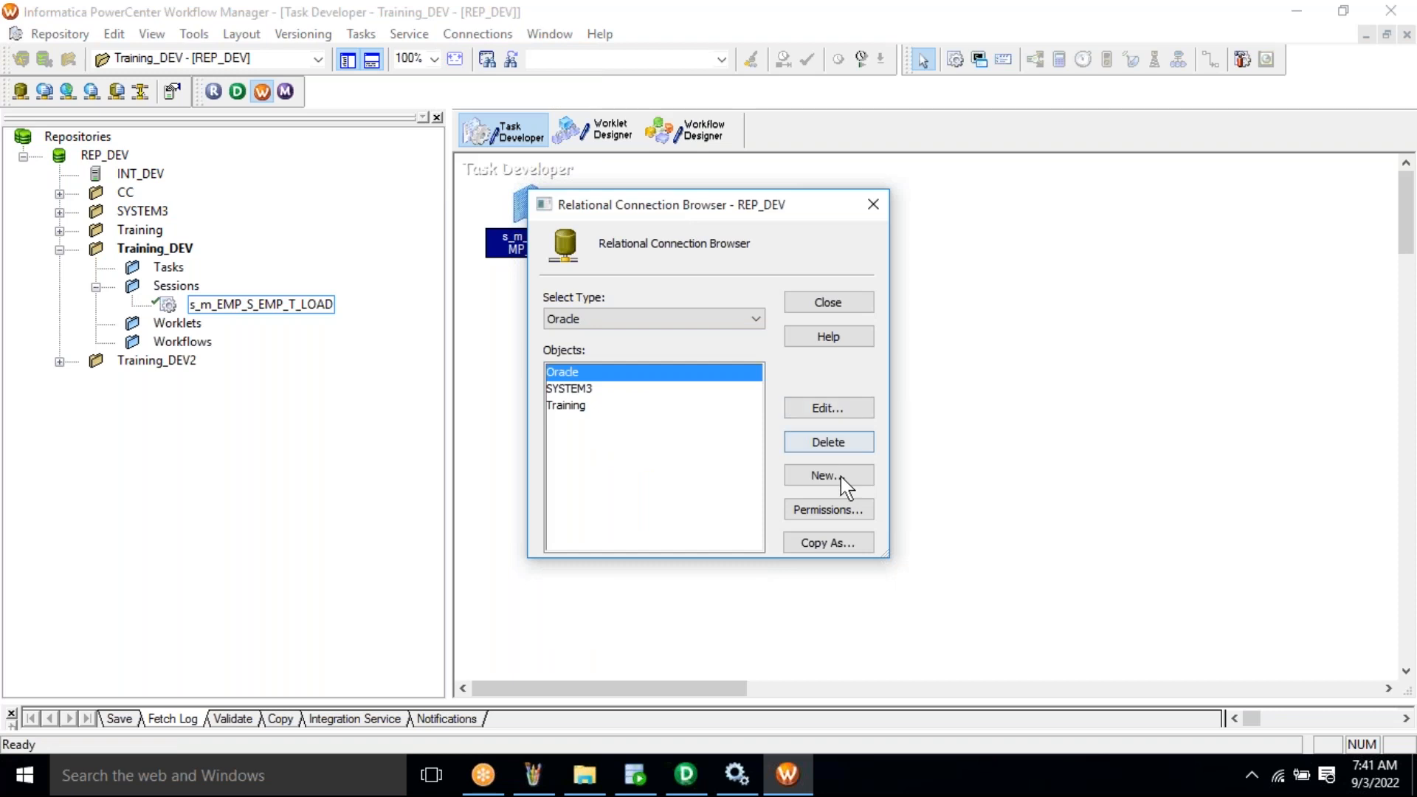
{"action": "left_click", "coordinate": [840, 476]}
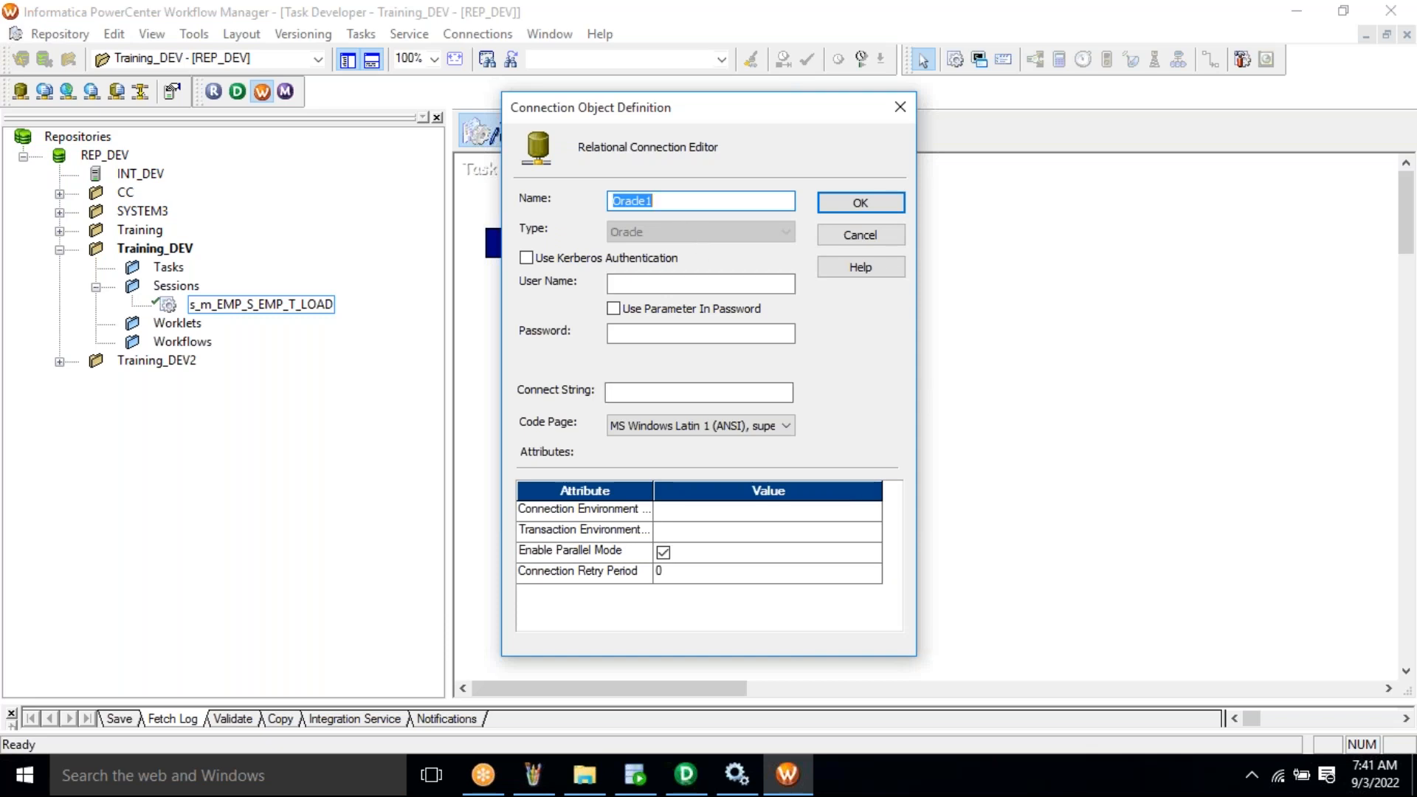
- Name the connection Training_DEV with user name system, the account password, and connect string xe
{"action": "key", "text": "End"}
{"action": "type", "text": "Tra"}
{"action": "key", "text": "BackSpace"}
{"action": "key", "text": "BackSpace"}
{"action": "key", "text": "BackSpace"}
{"action": "key", "text": "BackSpace"}
{"action": "key", "text": "BackSpace"}
{"action": "key", "text": "BackSpace"}
{"action": "key", "text": "BackSpace"}
{"action": "key", "text": "BackSpace"}
{"action": "key", "text": "BackSpace"}
{"action": "key", "text": "BackSpace"}
{"action": "type", "text": "Training_DEV"}
{"action": "left_click", "coordinate": [651, 287]}
{"action": "type", "text": "system"}
{"action": "key", "text": "Tab"}
{"action": "type", "text": "oracle"}
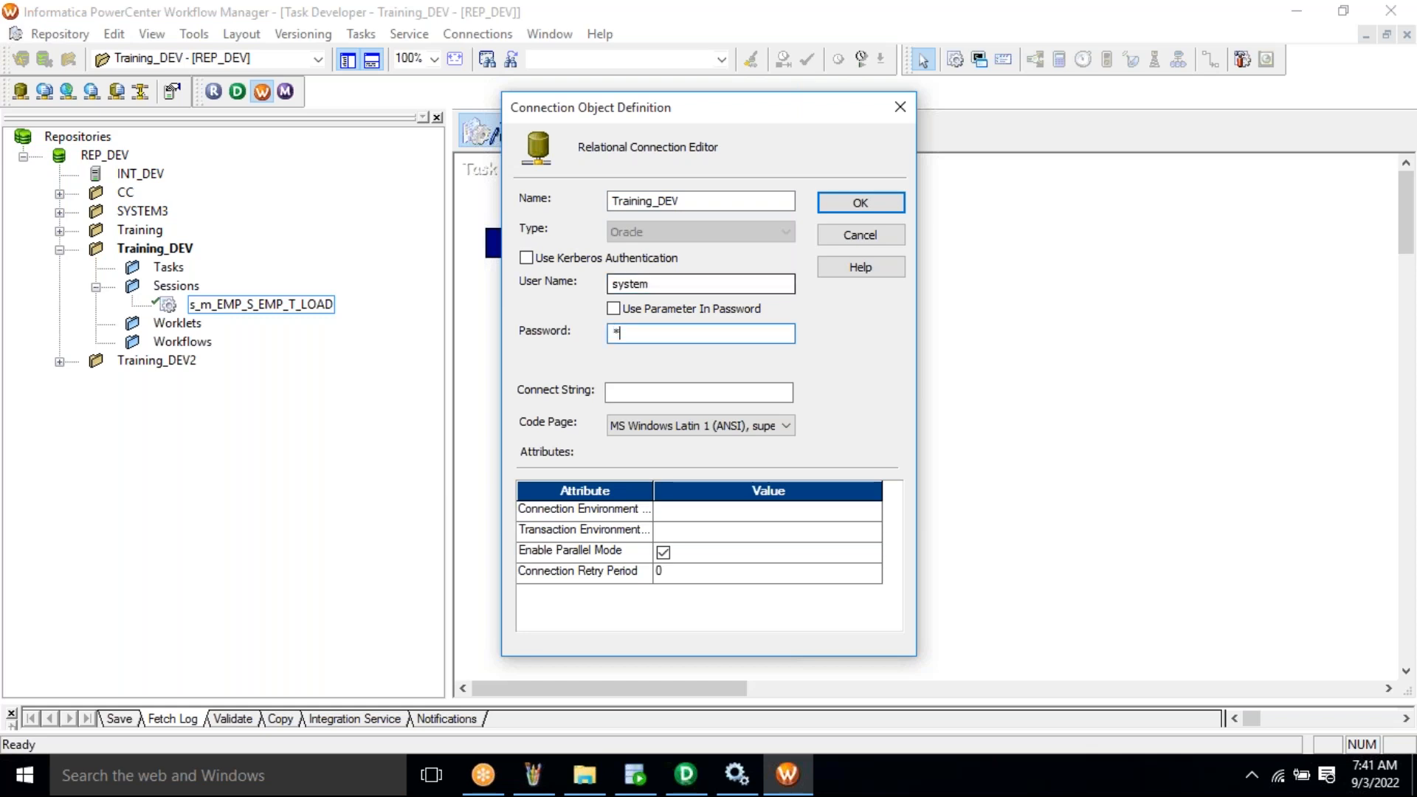
{"action": "left_click", "coordinate": [651, 393]}
{"action": "type", "text": "xe"}
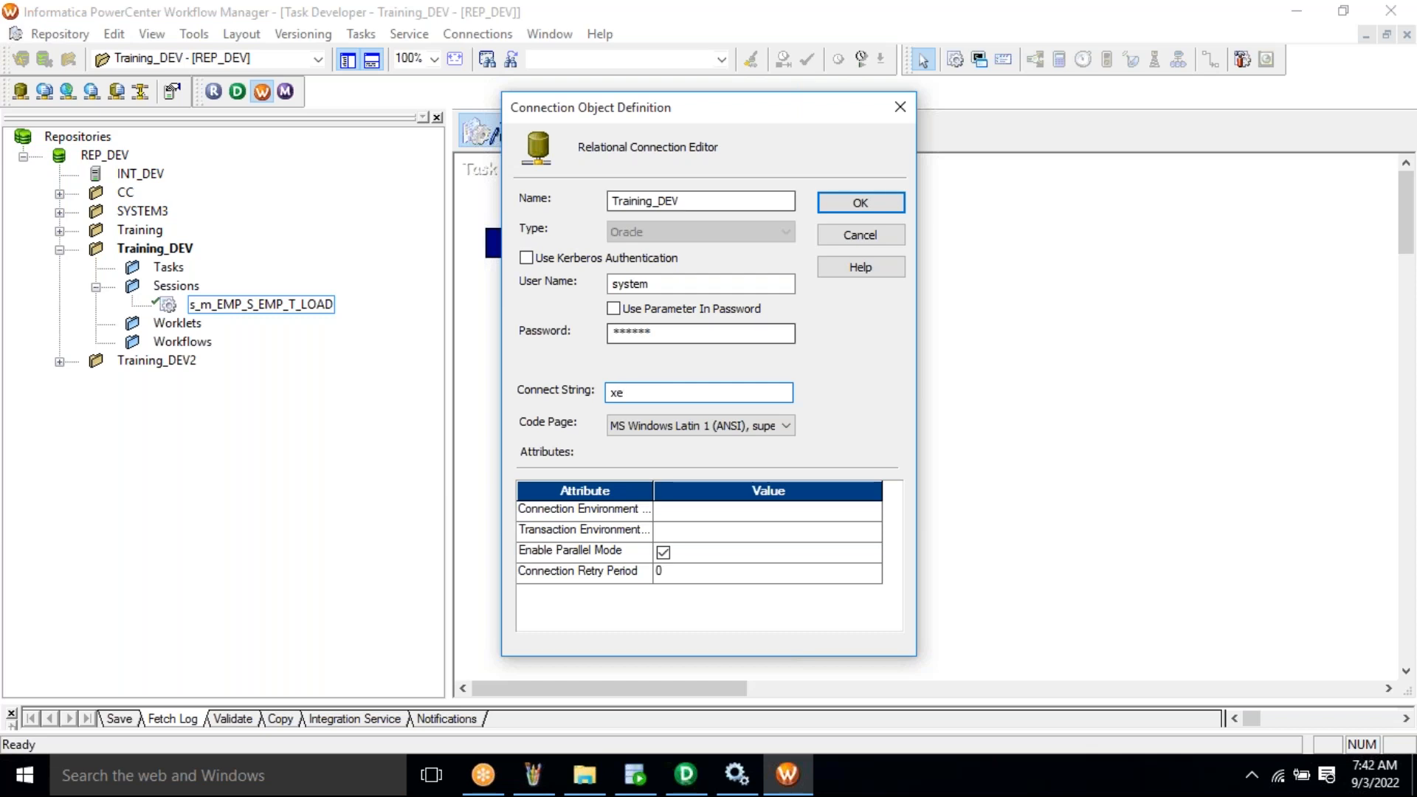
- Check the user name and save the Training_DEV connection definition
{"action": "double_click", "coordinate": [641, 284]}
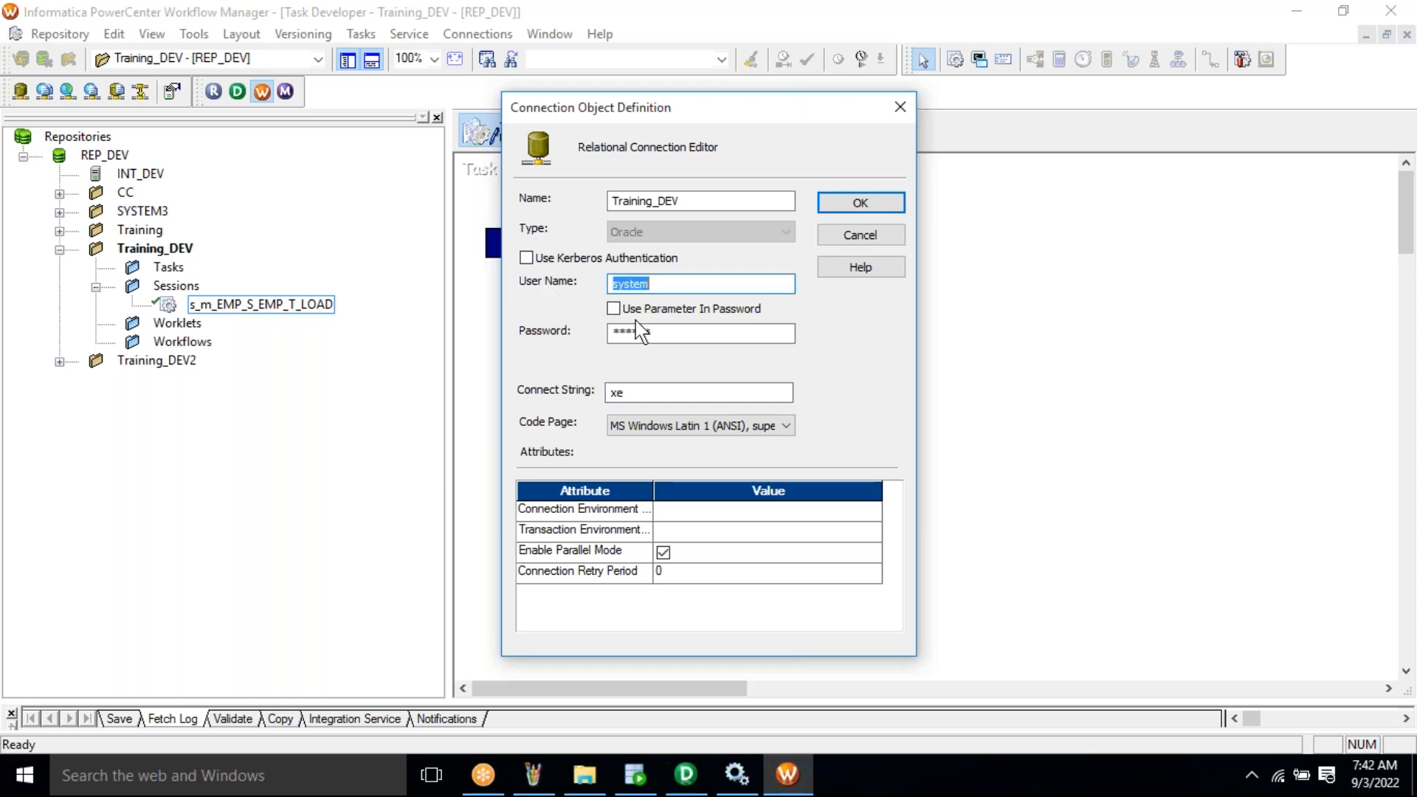
{"action": "left_click", "coordinate": [860, 208]}
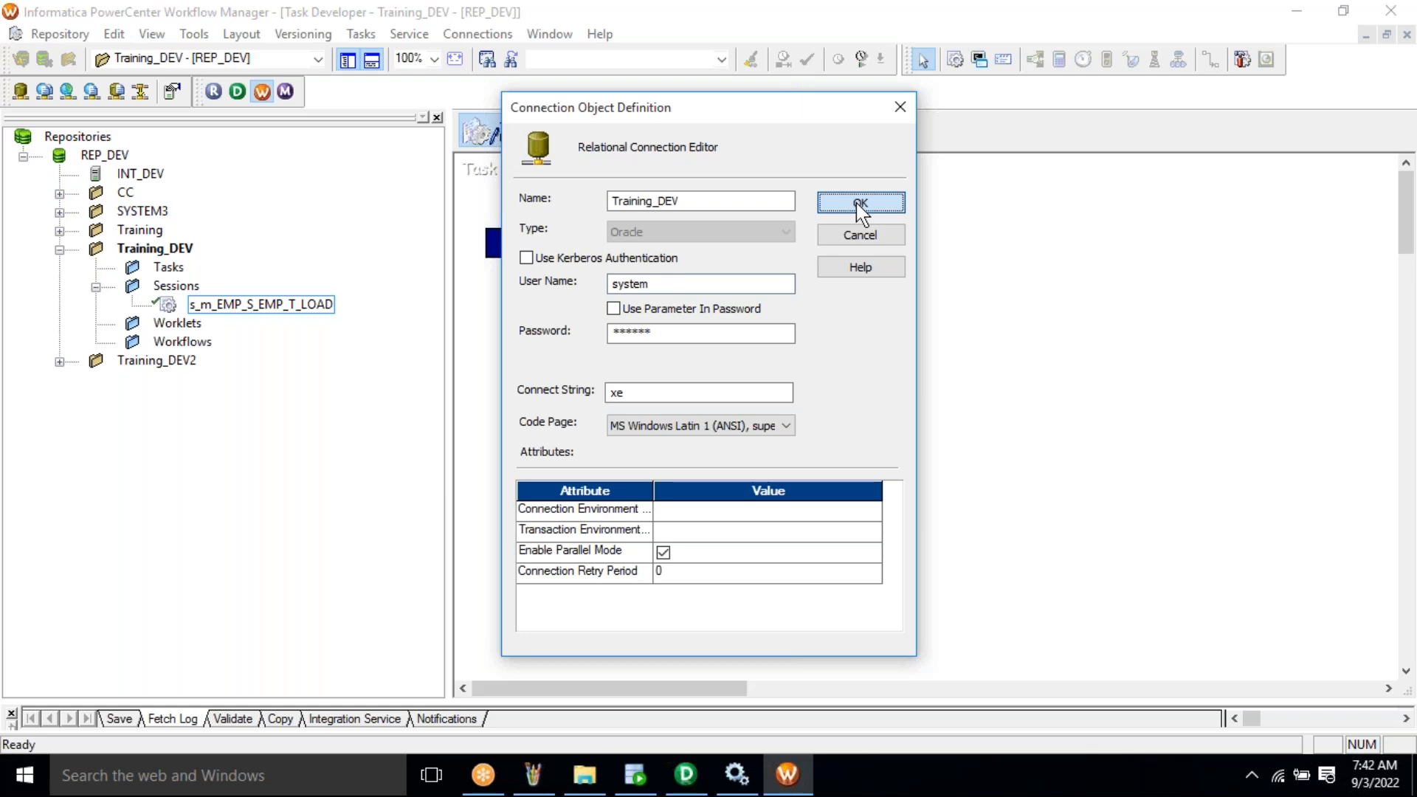
{"action": "left_click", "coordinate": [860, 207]}
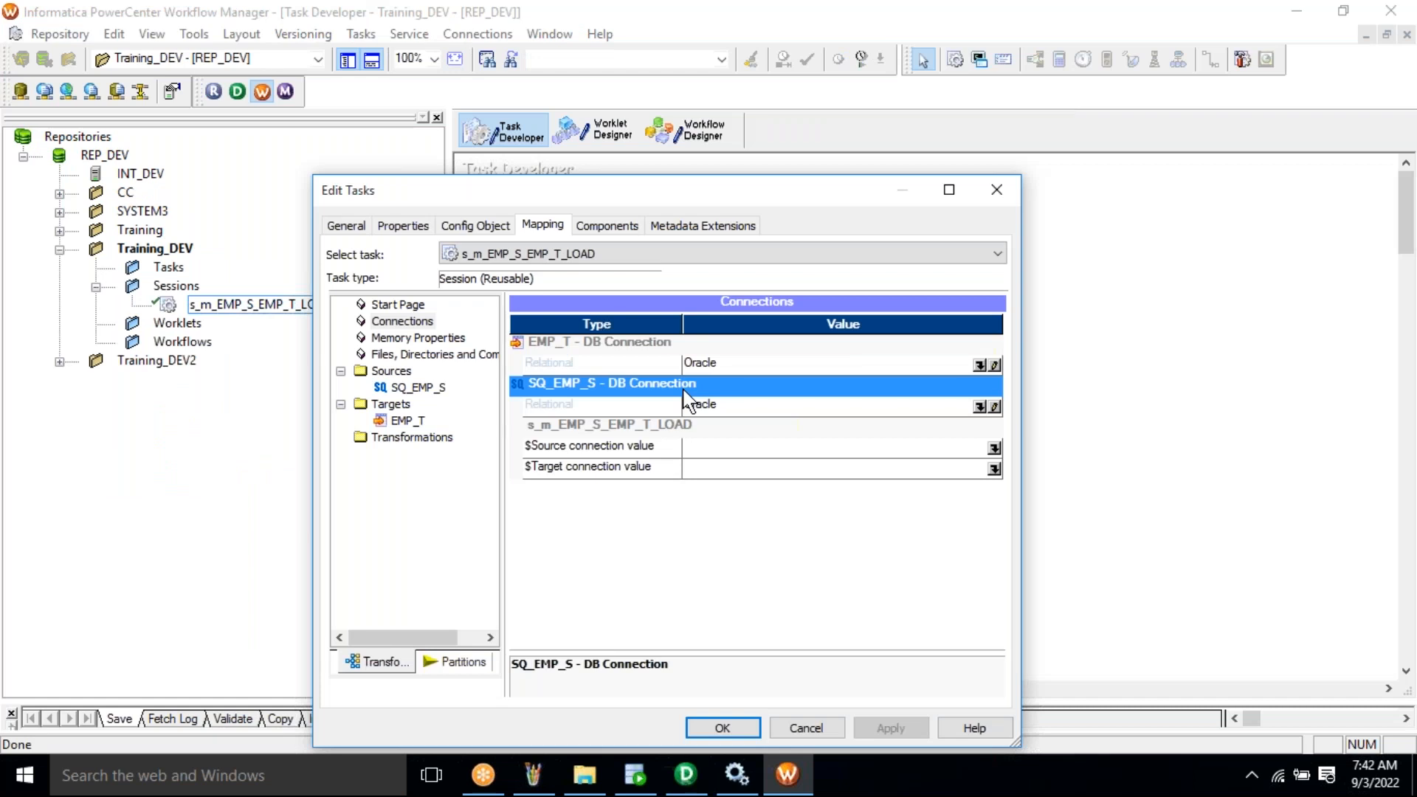
- Assign Training_DEV as the SQ_EMP_S source connection
{"action": "left_click", "coordinate": [982, 404]}
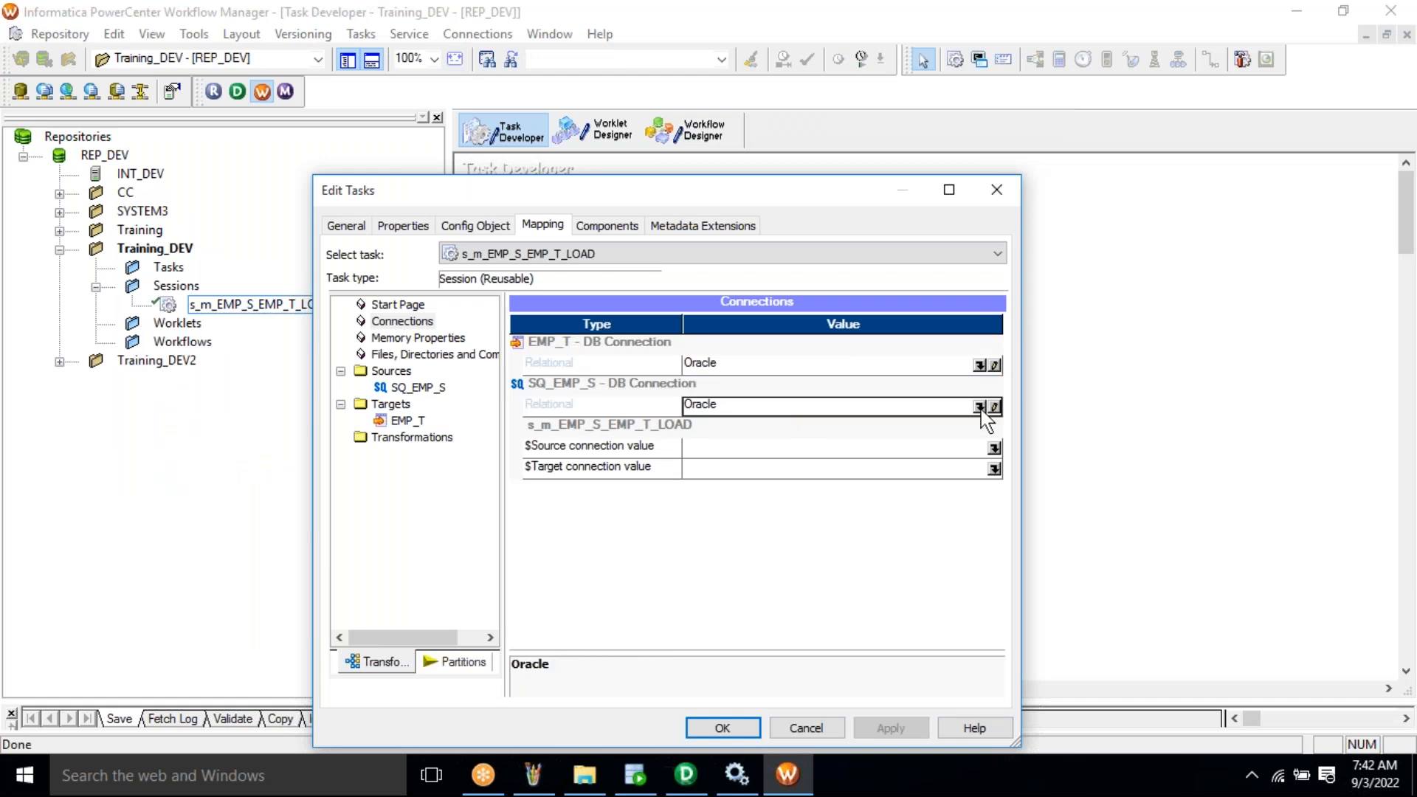
{"action": "left_click", "coordinate": [980, 406]}
{"action": "left_click", "coordinate": [569, 517]}
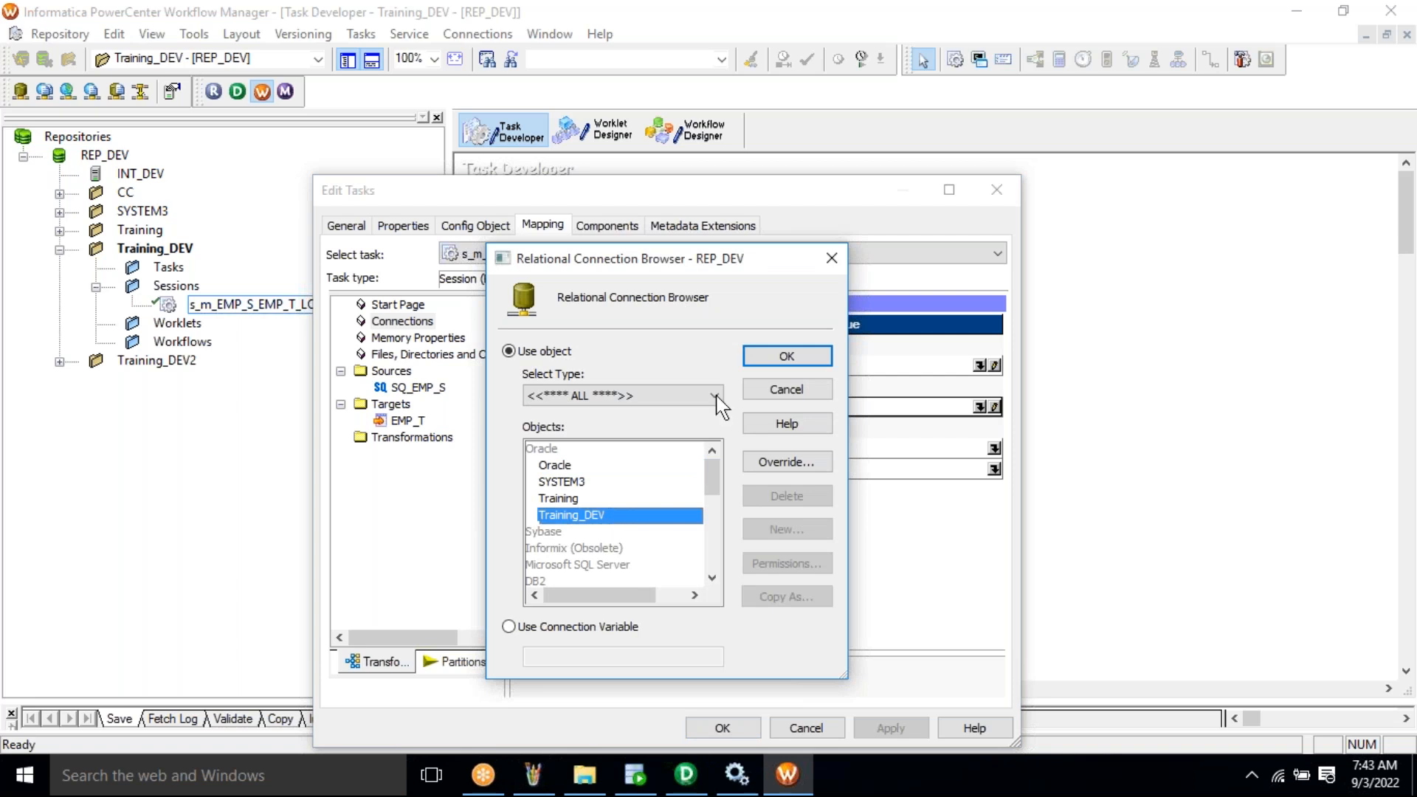
{"action": "left_click", "coordinate": [772, 357]}
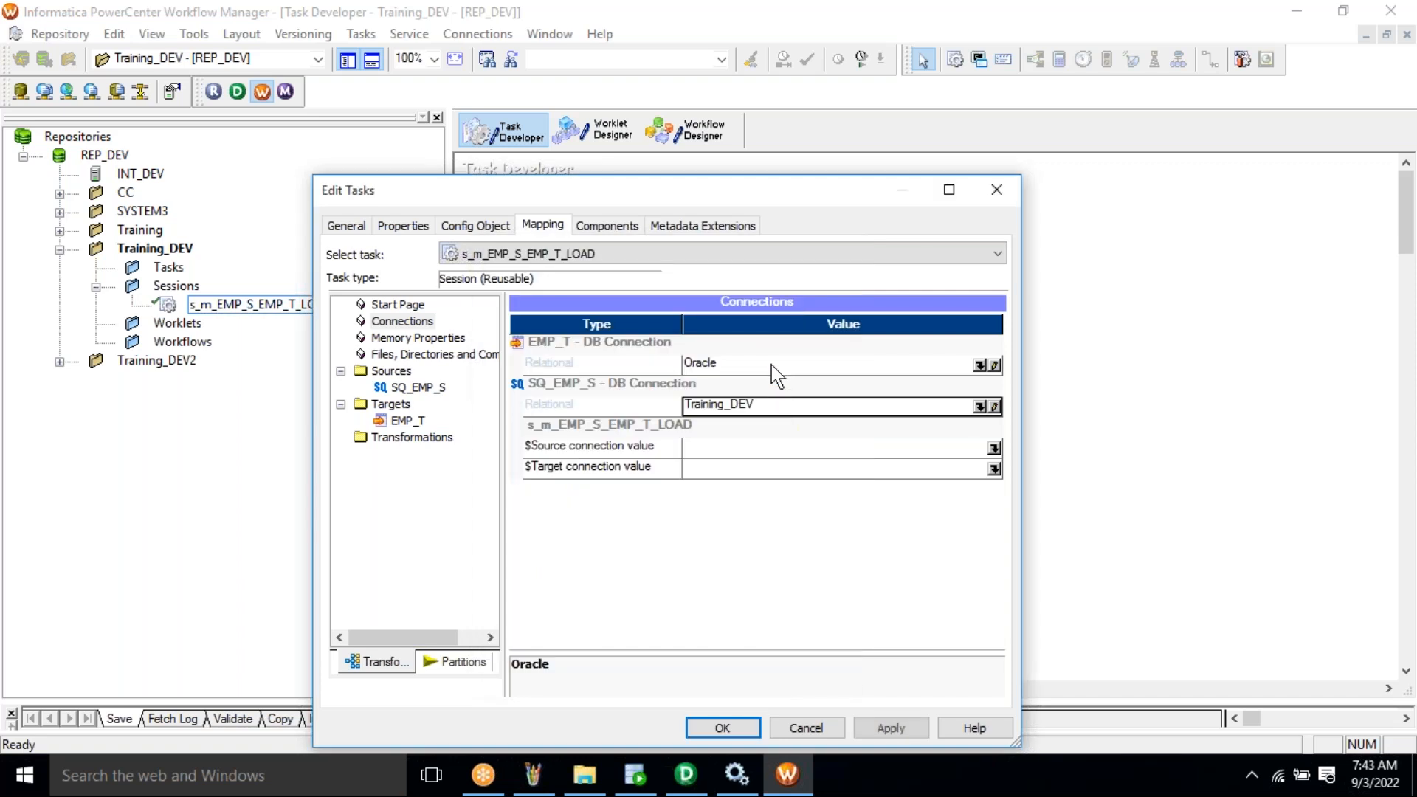
{"action": "left_click", "coordinate": [583, 385]}
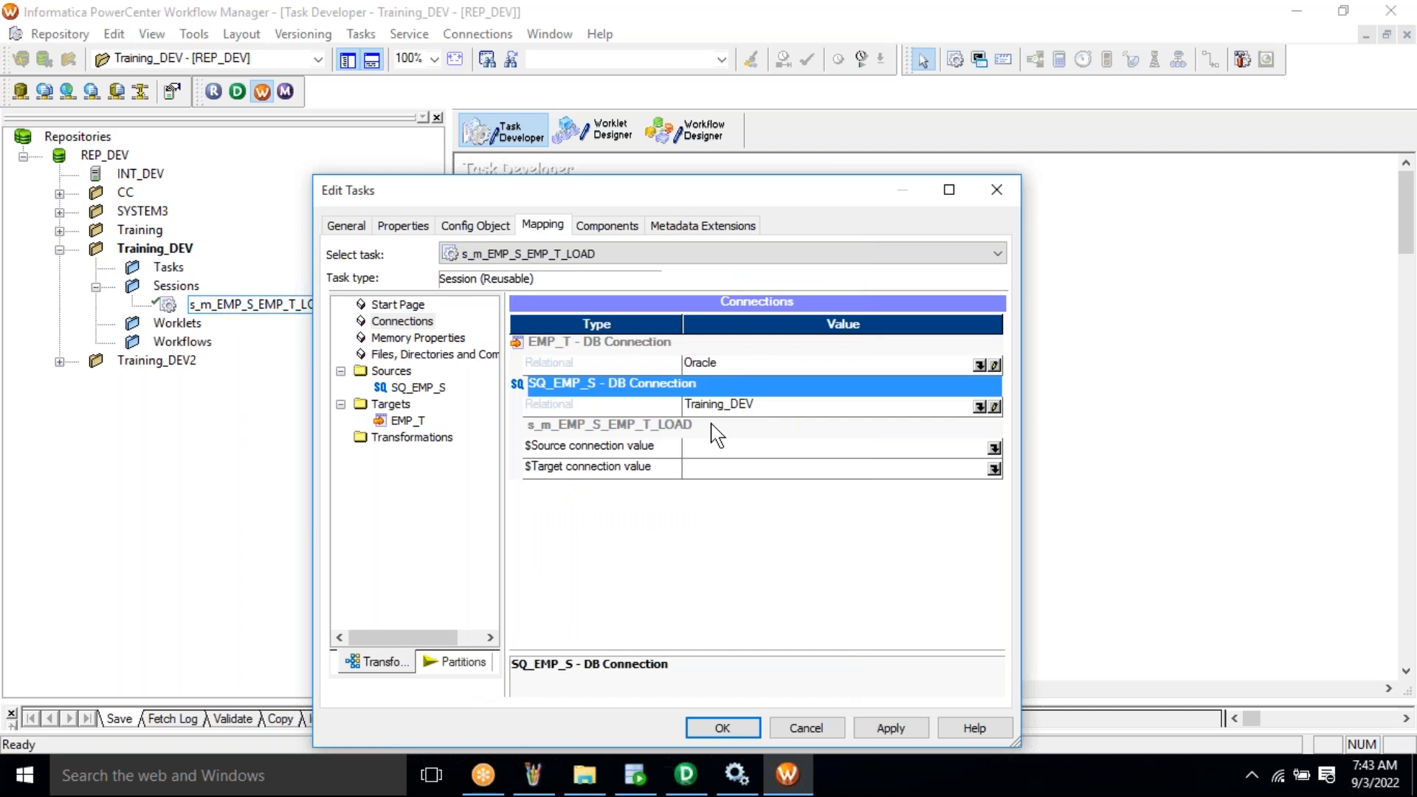
- Set the EMP_T target connection to Training_DEV and apply the session changes
{"action": "left_click", "coordinate": [616, 341]}
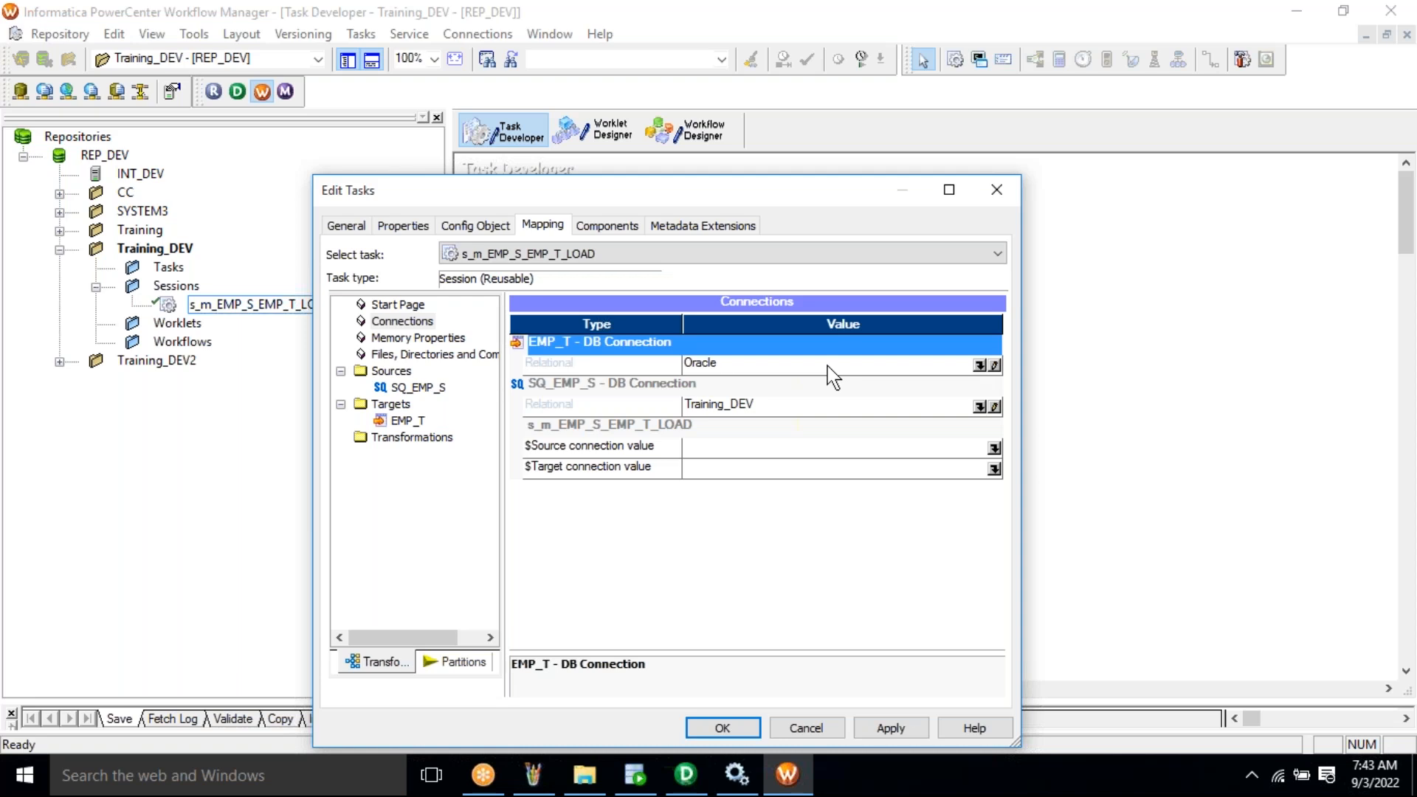
{"action": "left_click", "coordinate": [707, 370]}
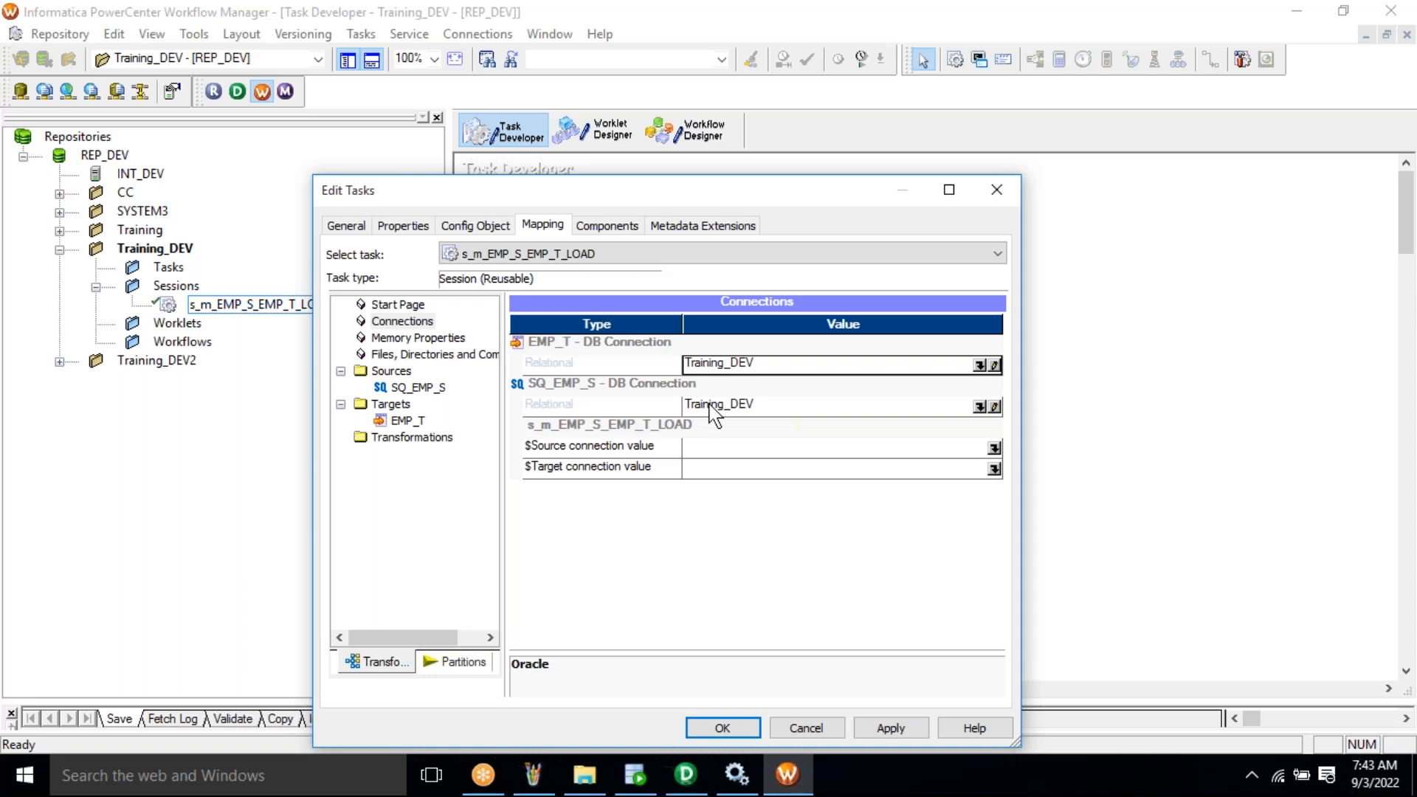
{"action": "left_click", "coordinate": [885, 731]}
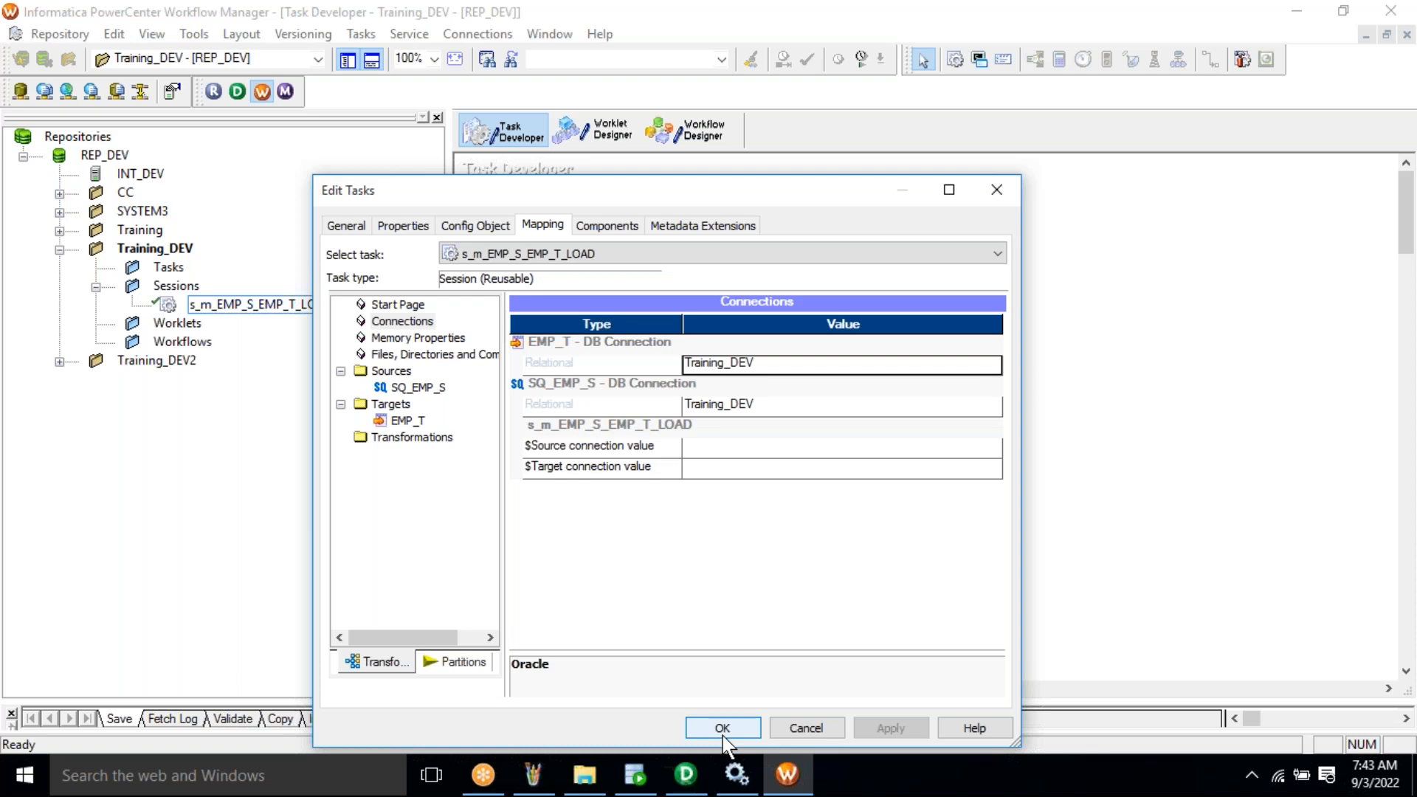
{"action": "left_click", "coordinate": [723, 731]}
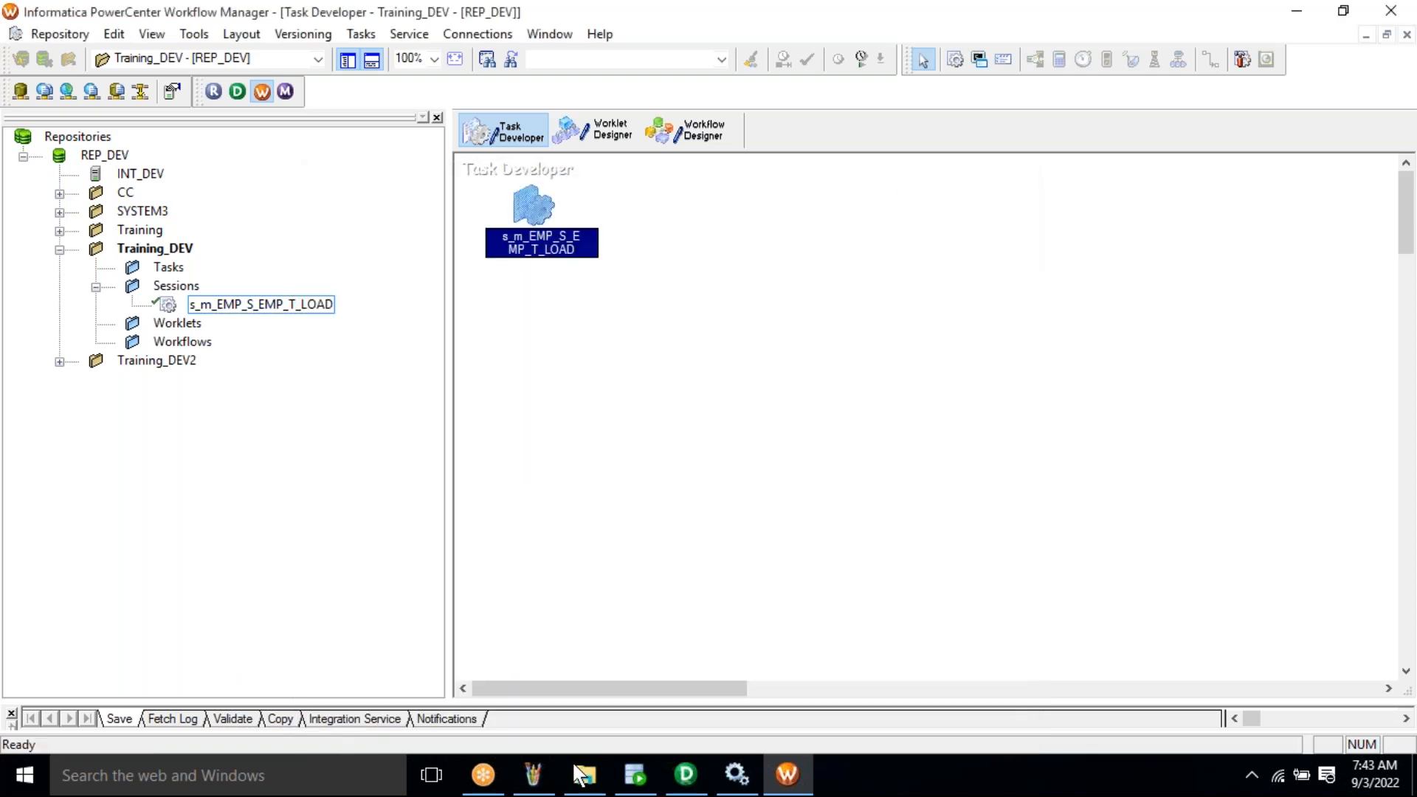
{"action": "left_click", "coordinate": [534, 780]}
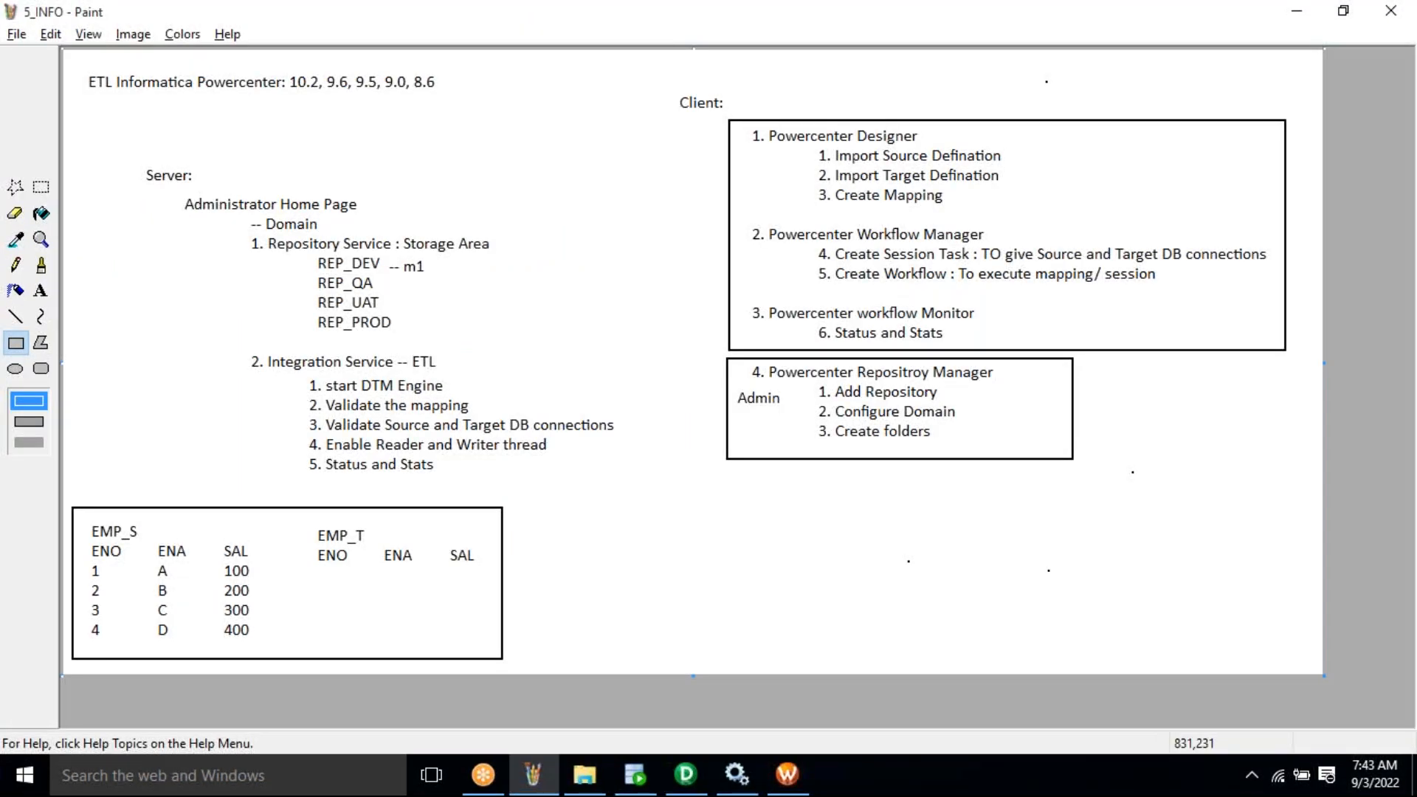
- Return from the Paint notes to Workflow Manager and switch to the Workflow Designer
{"action": "key", "text": "alt+Tab"}
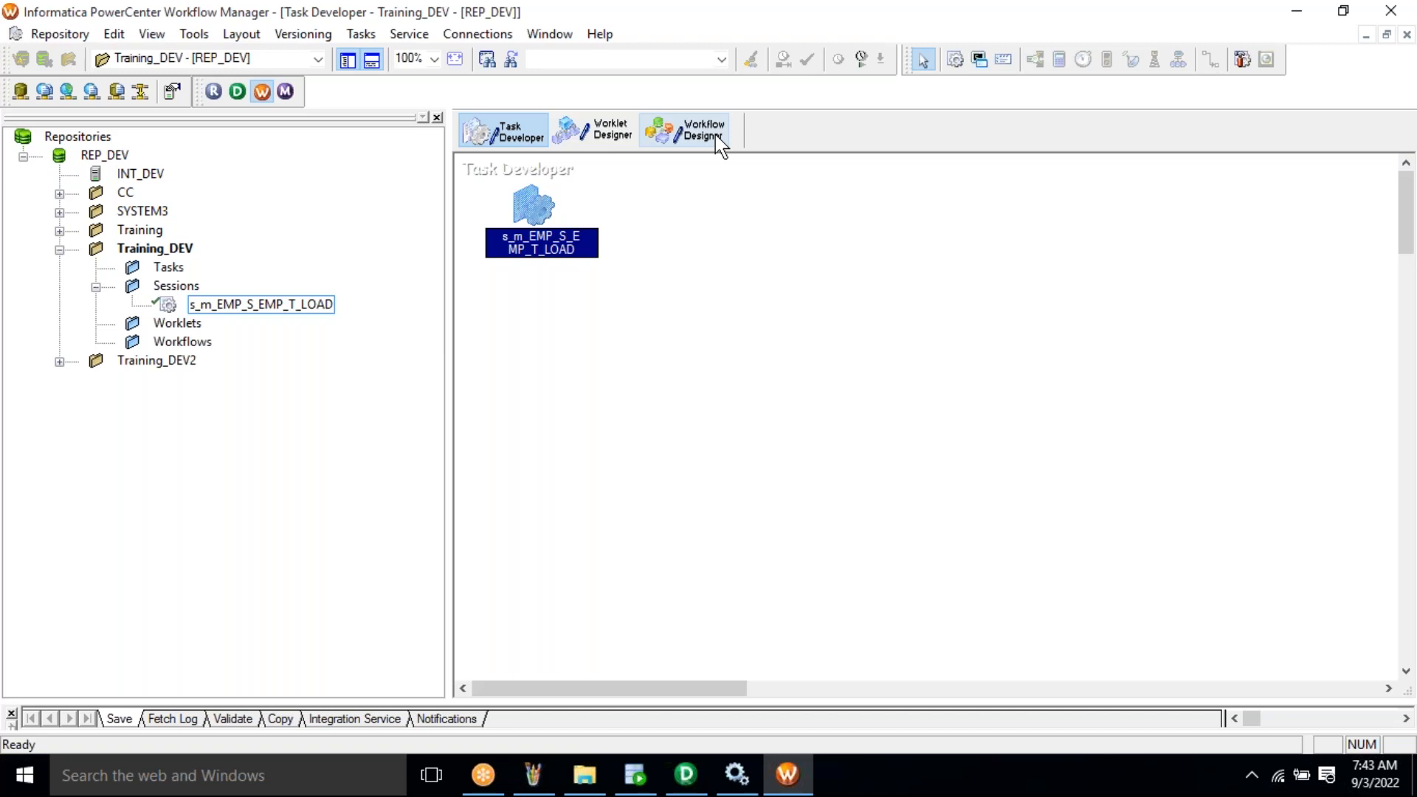
{"action": "left_click", "coordinate": [701, 131]}
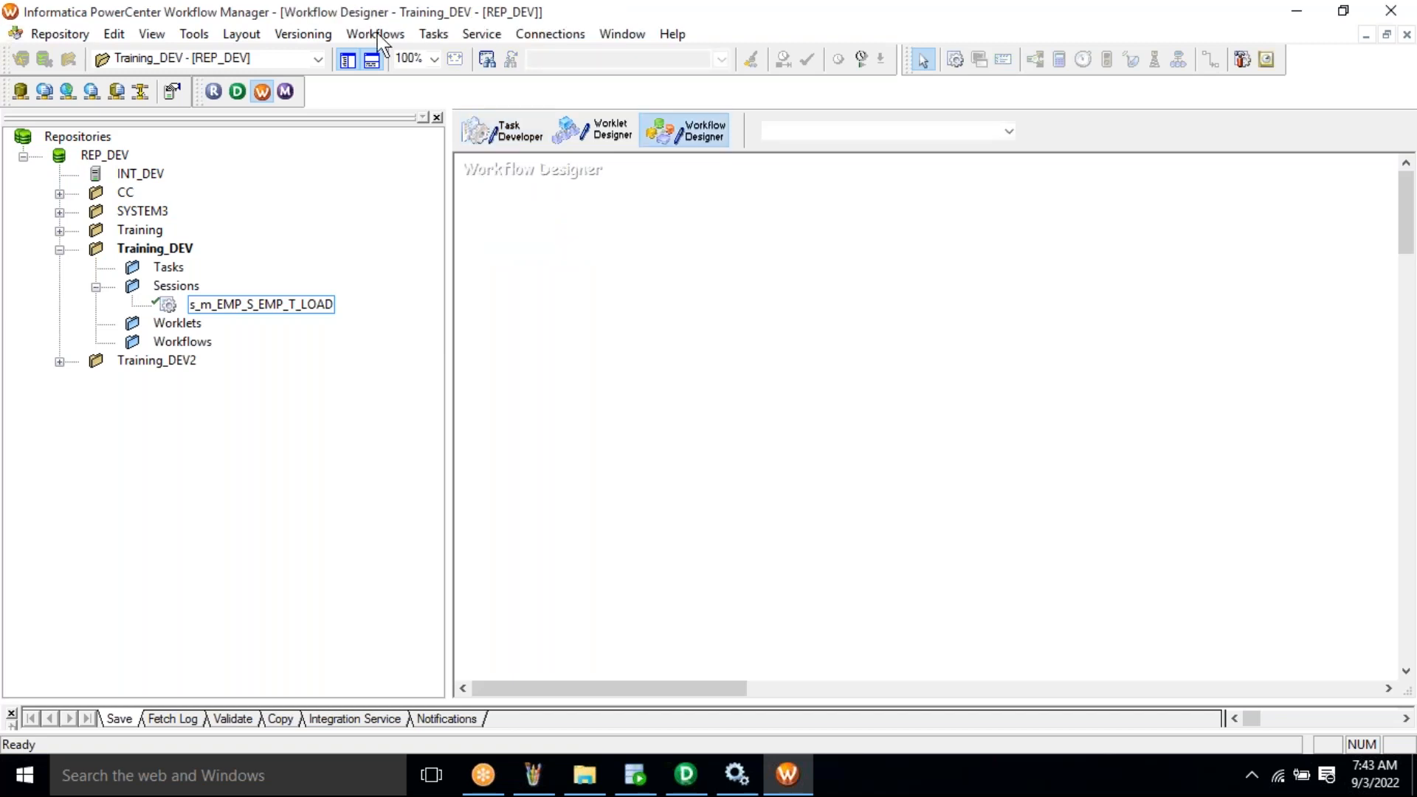
- Create workflow wf_m_EMP_S_EMP_T_LOAD, named from 'wf_' plus the mapping name, showing its Start task
{"action": "left_click", "coordinate": [378, 40]}
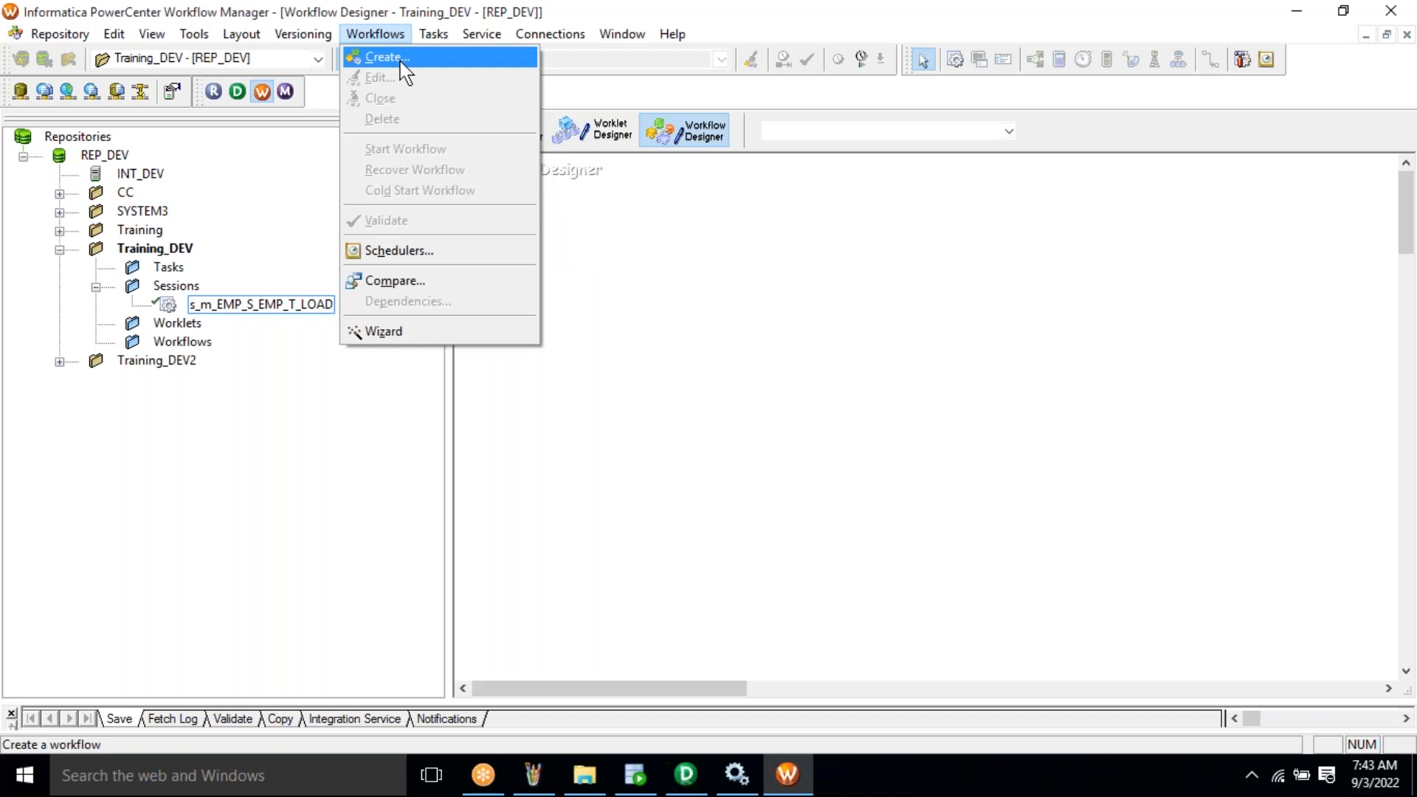
{"action": "left_click", "coordinate": [399, 59]}
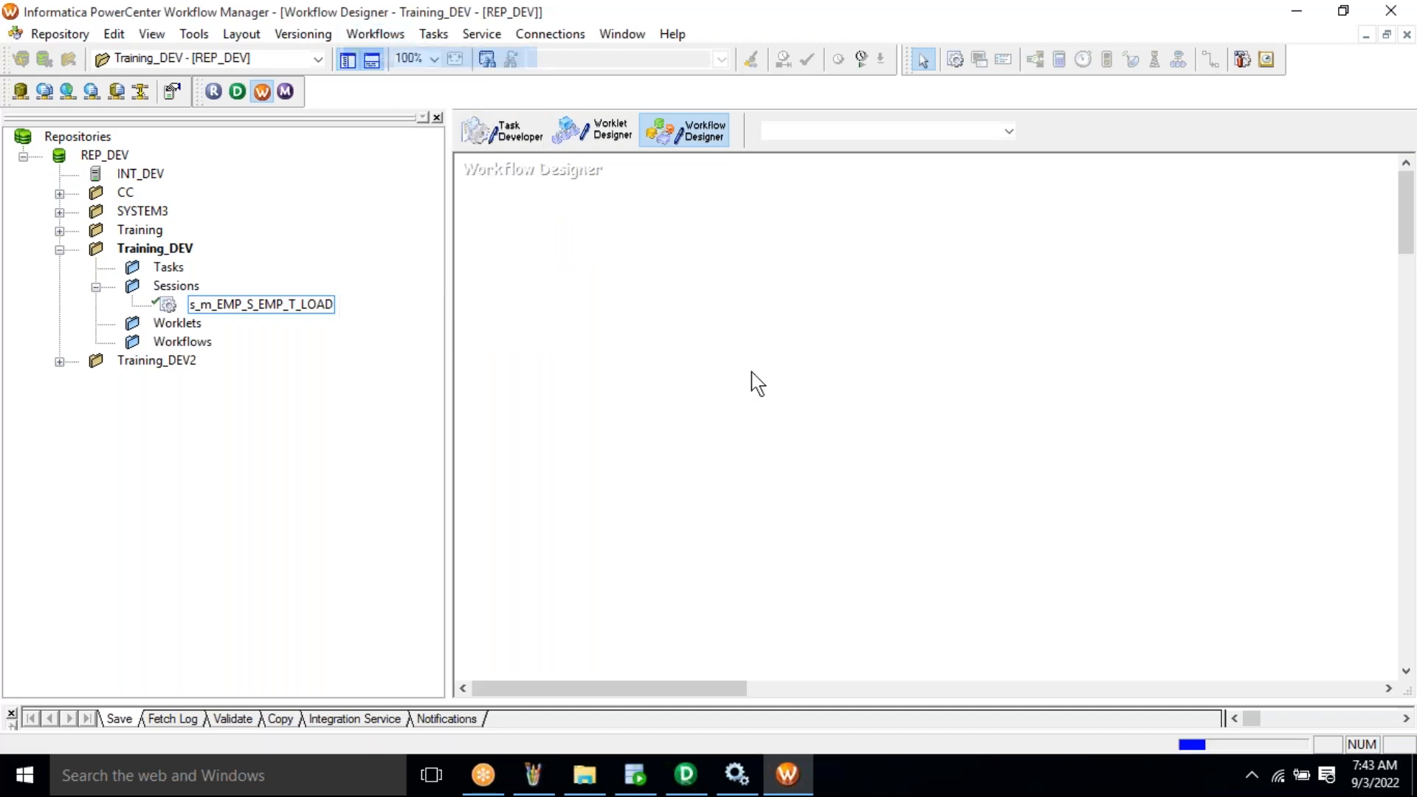
{"action": "type", "text": "wf_"}
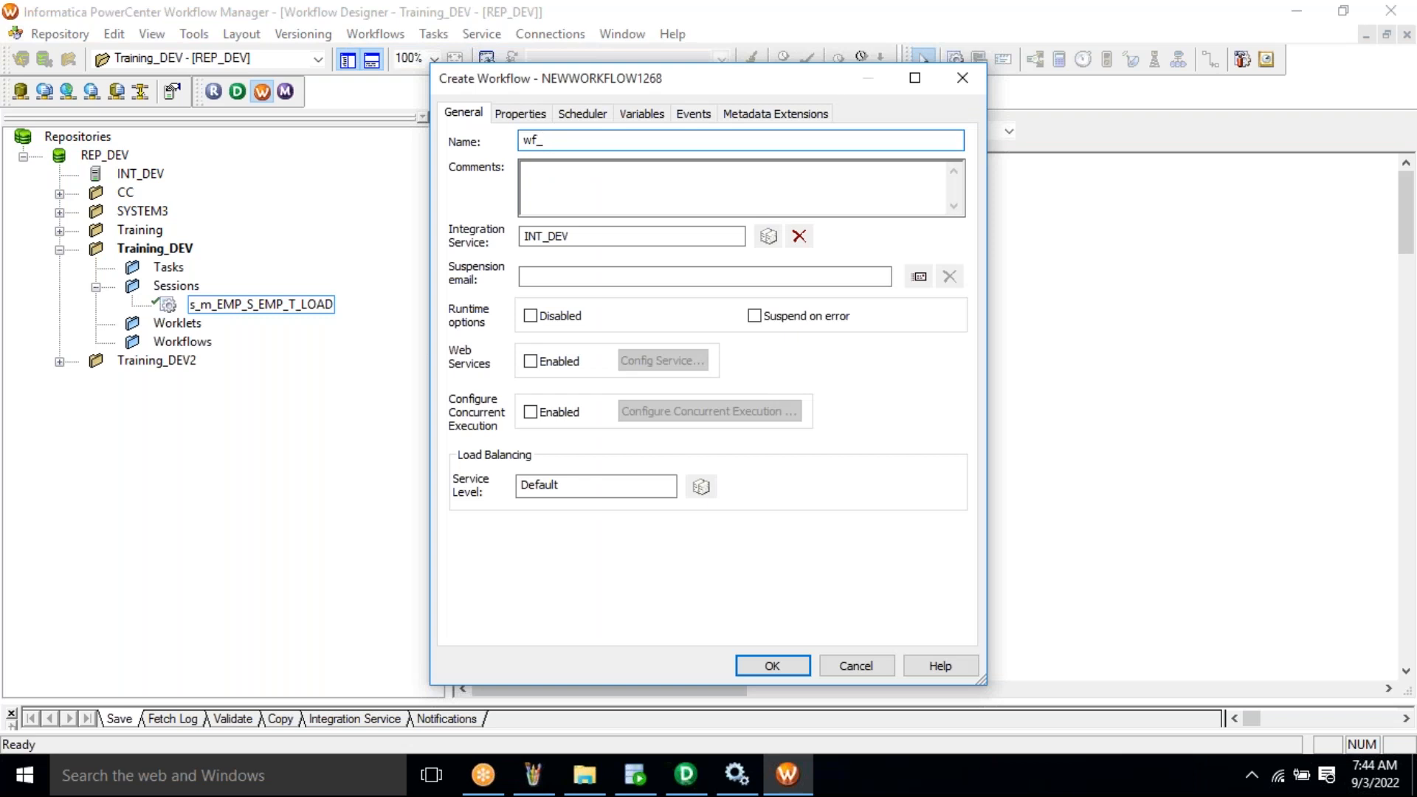
{"action": "type", "text": "m_EMP_S_EMP_T_LOAD"}
{"action": "left_click_drag", "start_coordinate": [543, 141], "coordinate": [691, 155]}
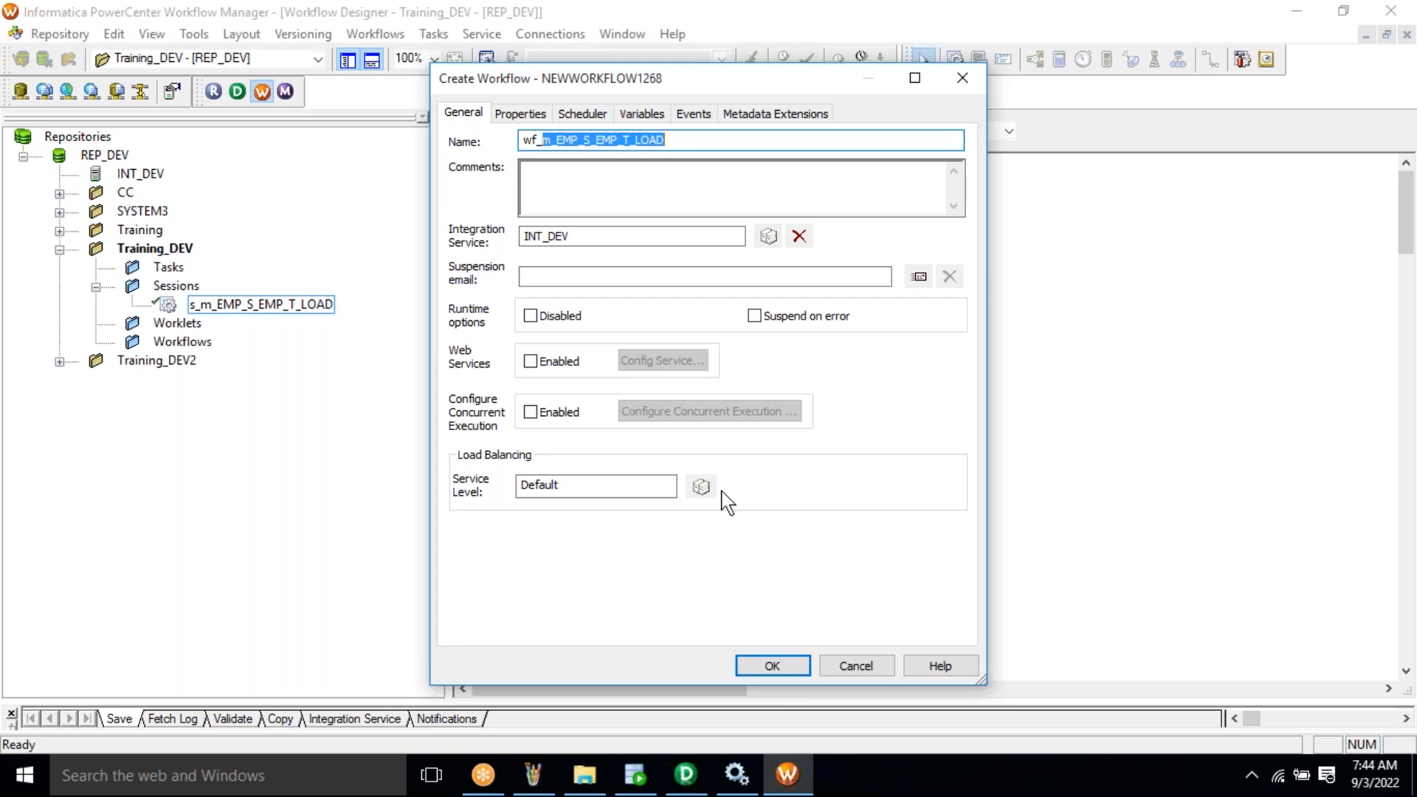
{"action": "left_click", "coordinate": [772, 667]}
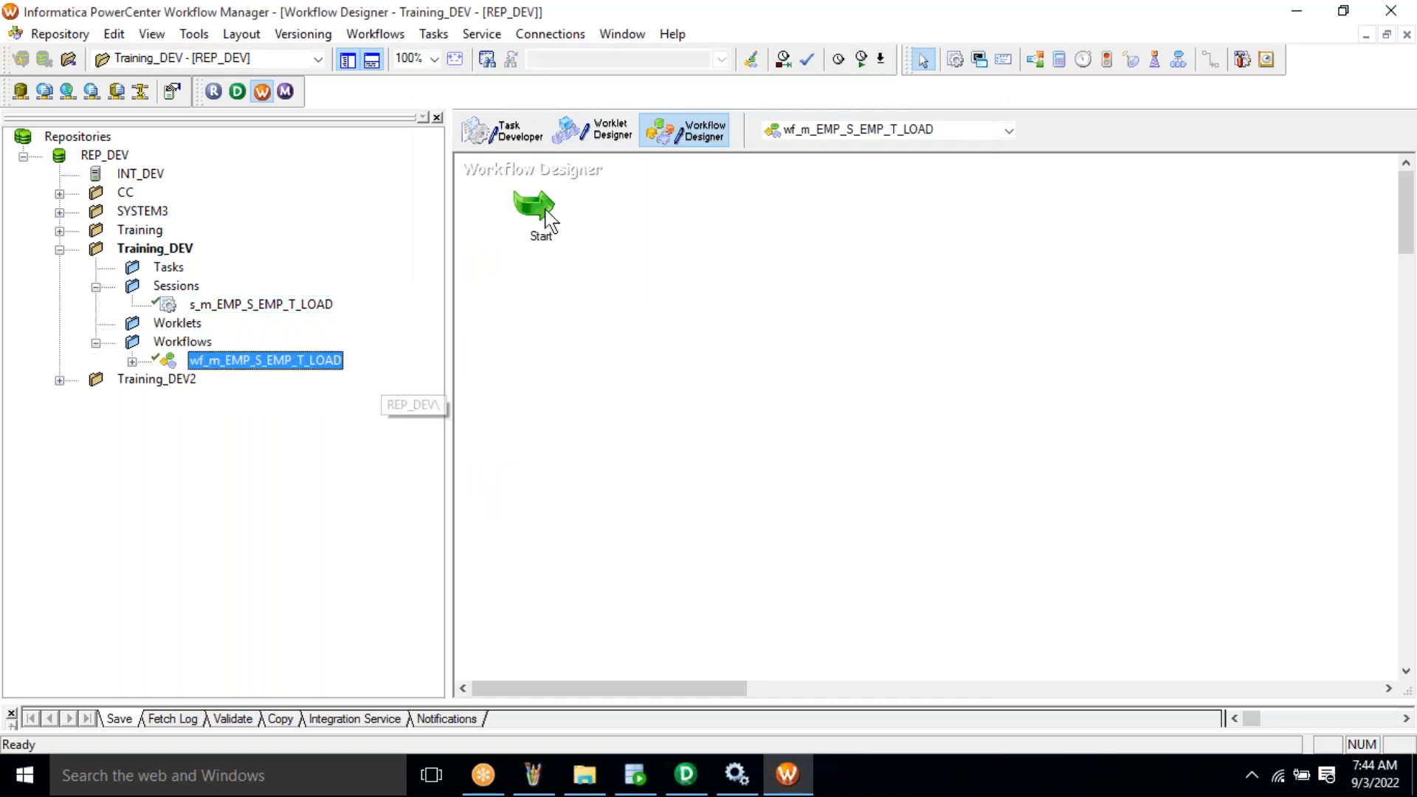
{"action": "left_click", "coordinate": [720, 349]}
- Move Start lower and place session s_m_EMP_S_EMP_T_LOAD beside it on the canvas
{"action": "left_click_drag", "start_coordinate": [533, 206], "coordinate": [528, 276]}
{"action": "left_click", "coordinate": [582, 352]}
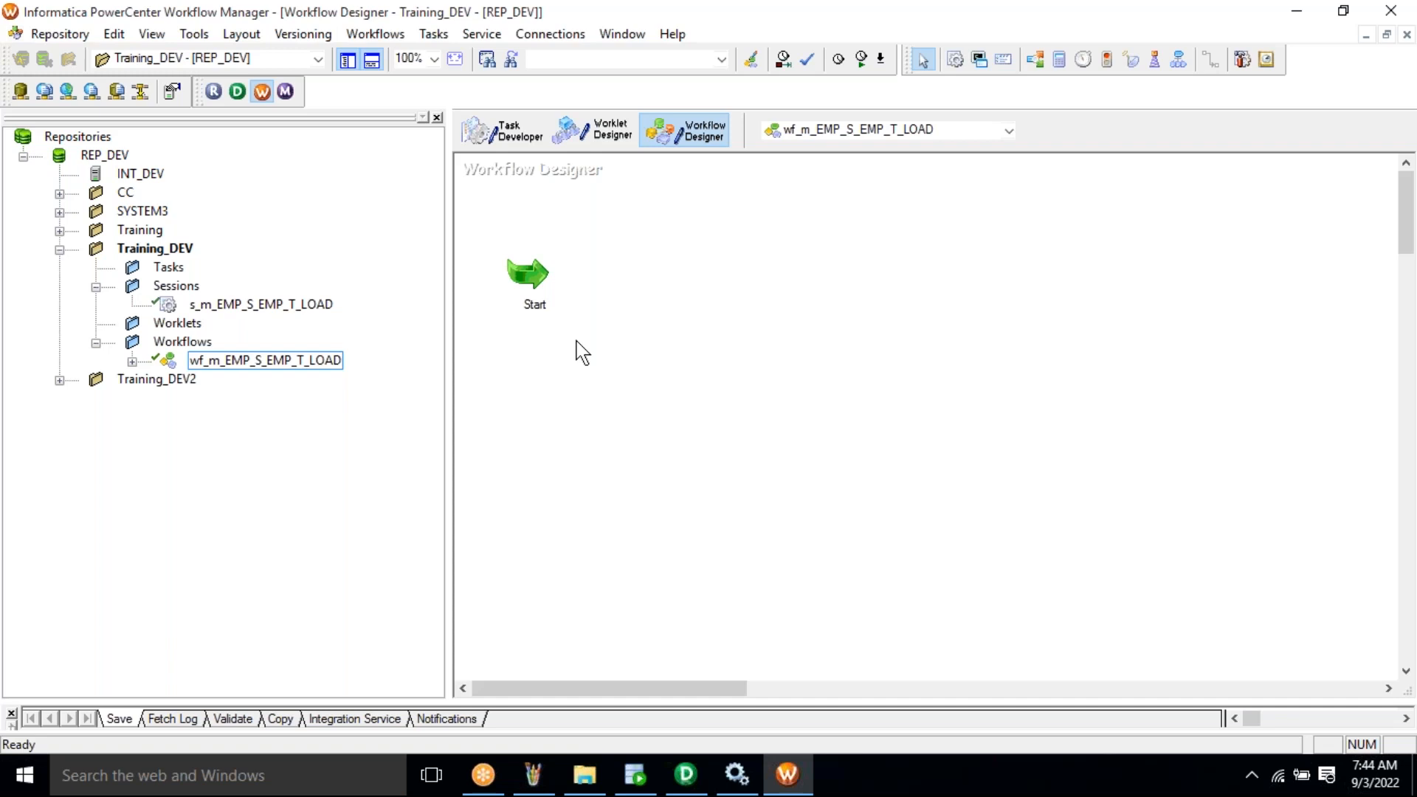
{"action": "left_click", "coordinate": [276, 303]}
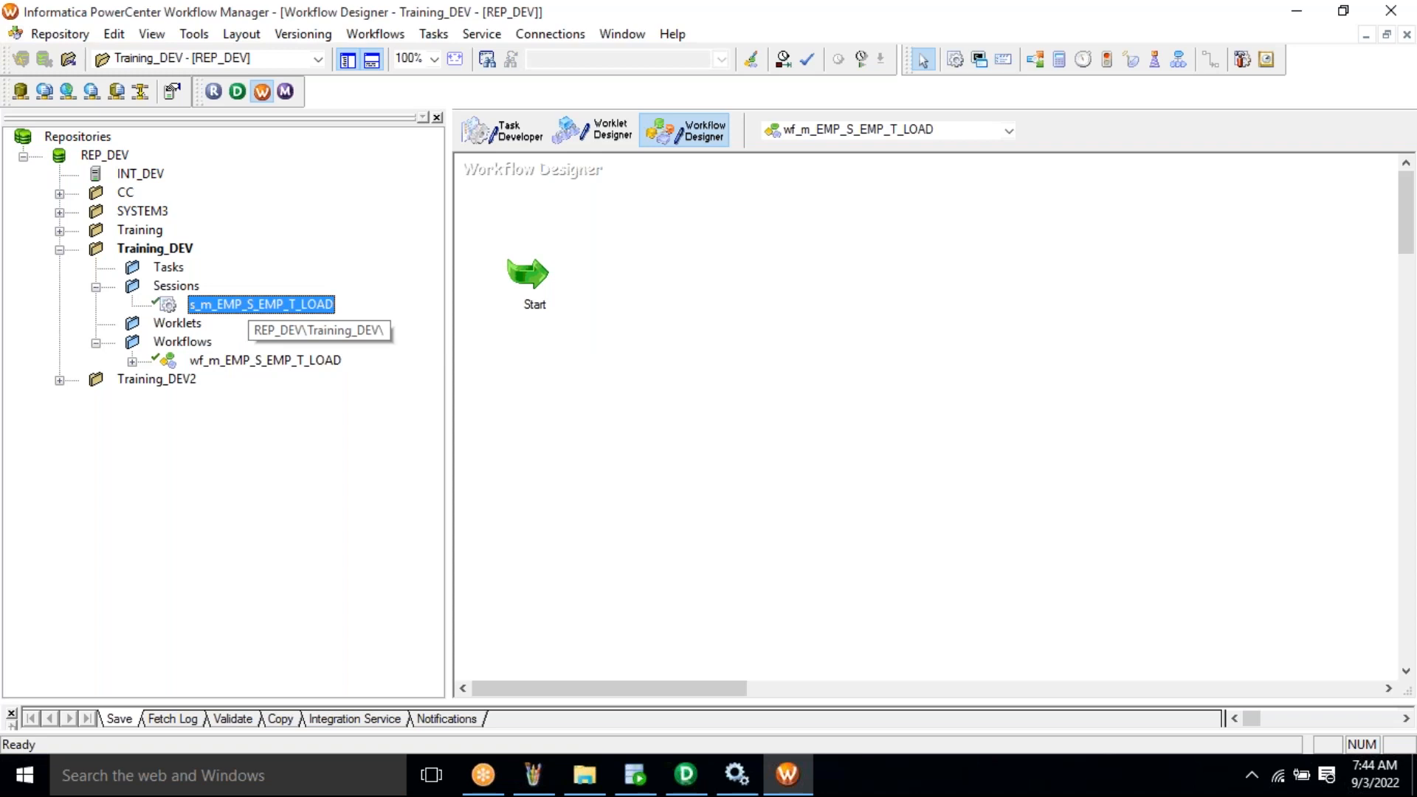
{"action": "left_click_drag", "start_coordinate": [276, 303], "coordinate": [582, 269]}
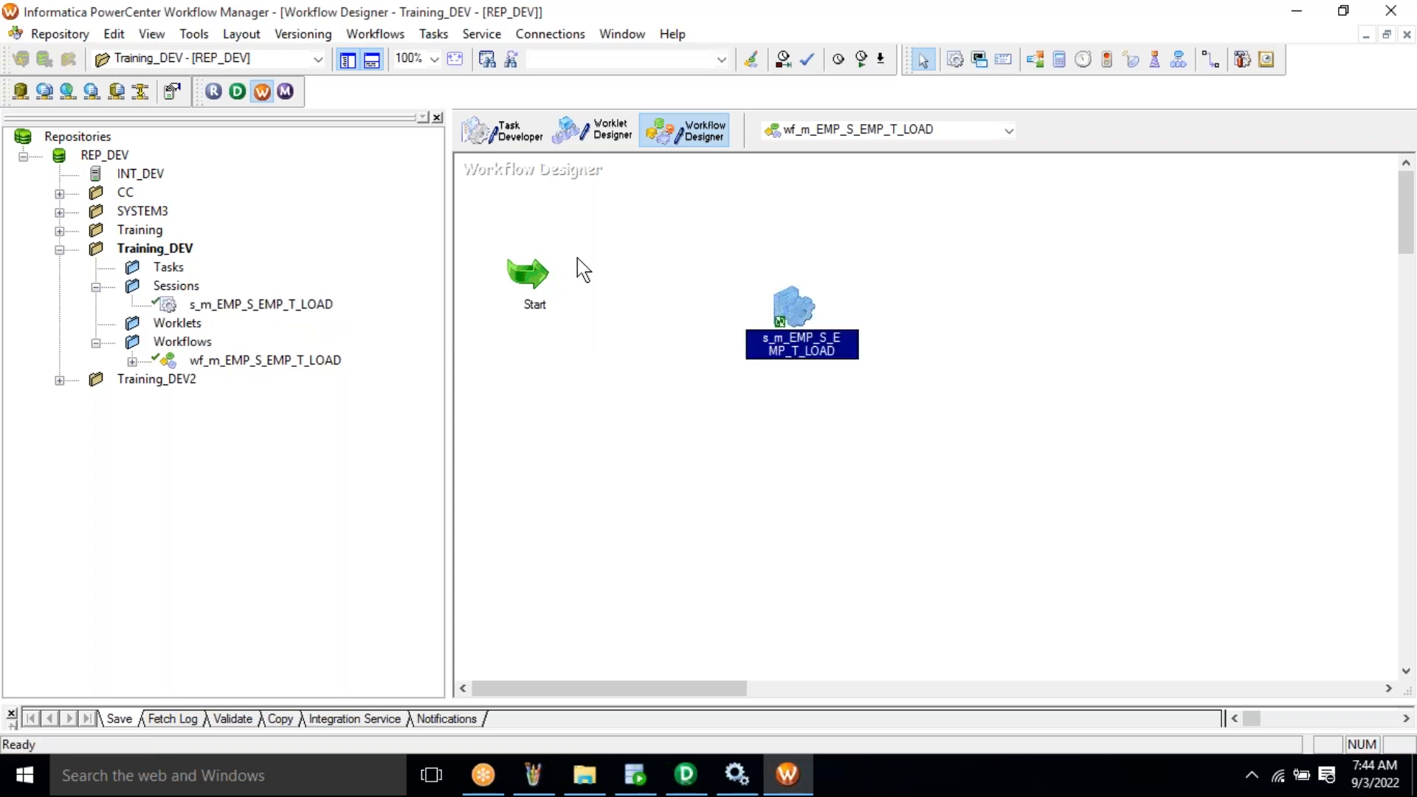
- Link Start to the session and save the workflow to the repository
{"action": "left_click", "coordinate": [434, 34]}
{"action": "left_click", "coordinate": [501, 162]}
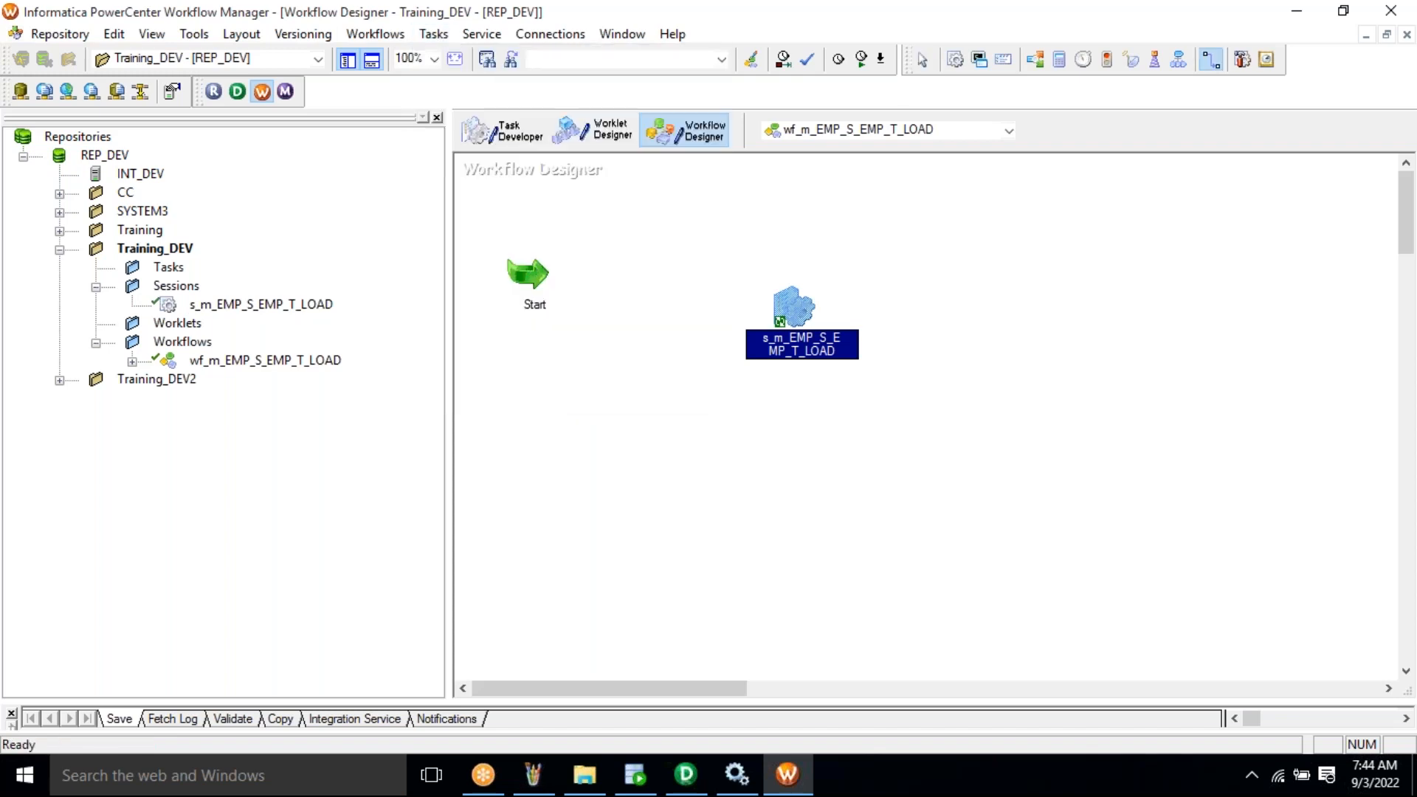
{"action": "left_click", "coordinate": [532, 271]}
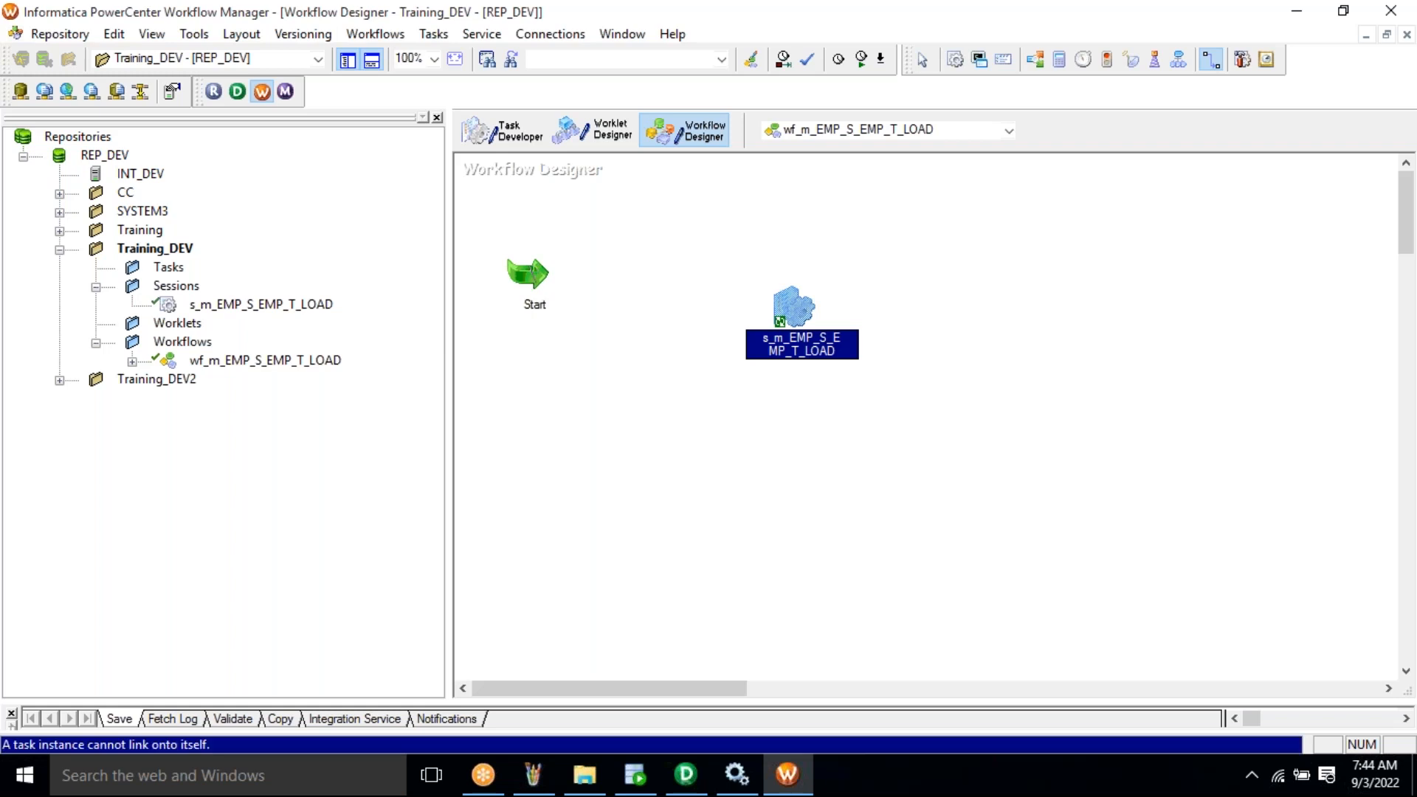
{"action": "left_click_drag", "start_coordinate": [532, 271], "coordinate": [782, 316]}
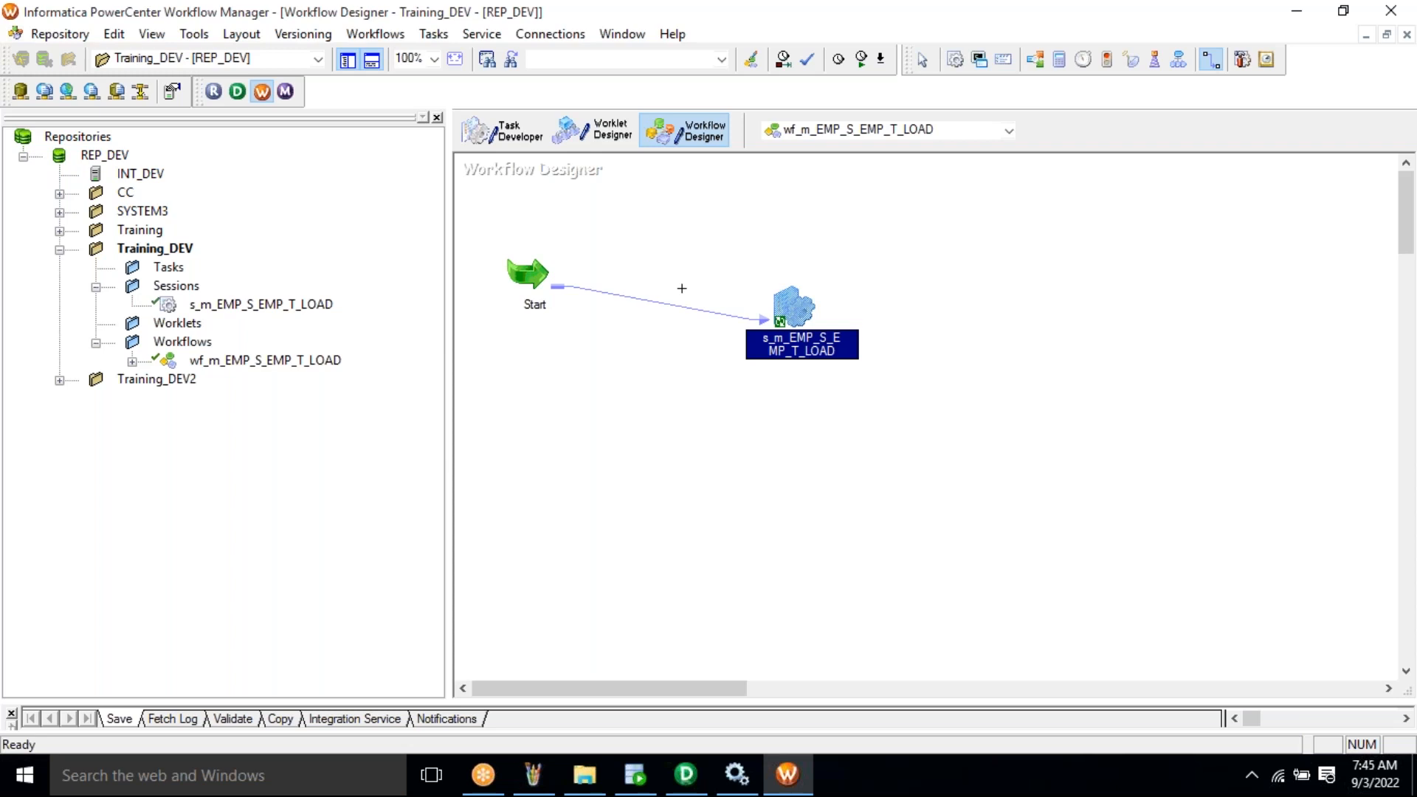
{"action": "left_click", "coordinate": [63, 37]}
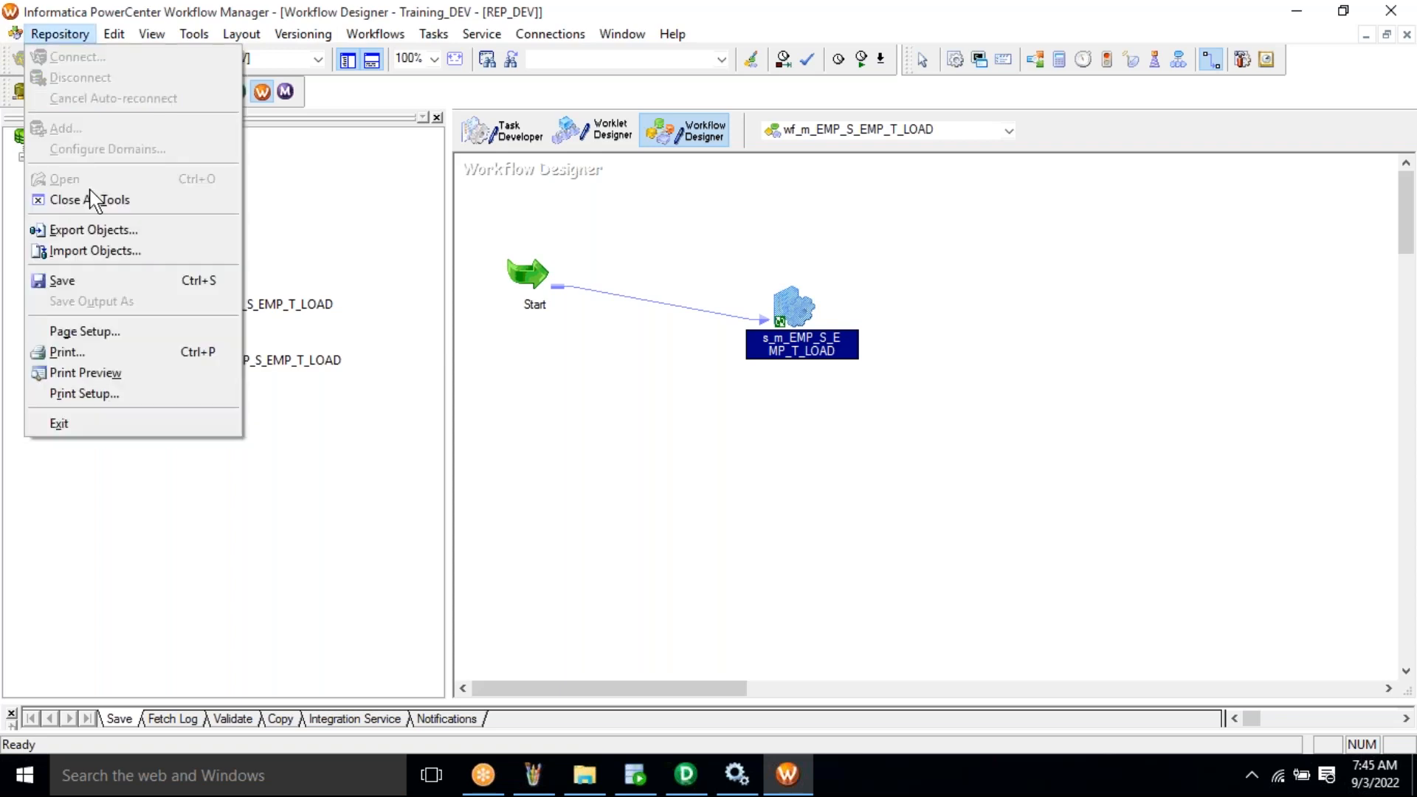
{"action": "left_click", "coordinate": [112, 281]}
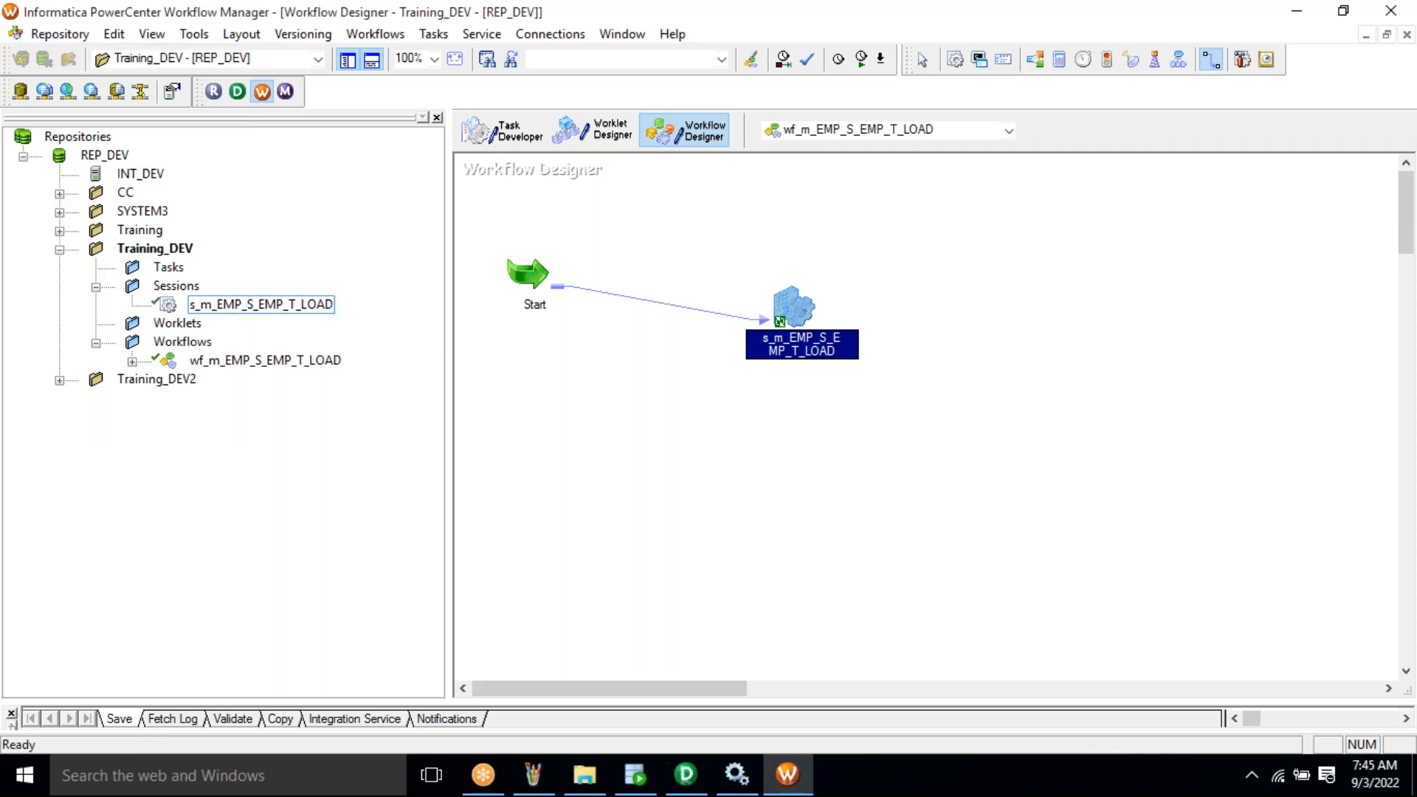
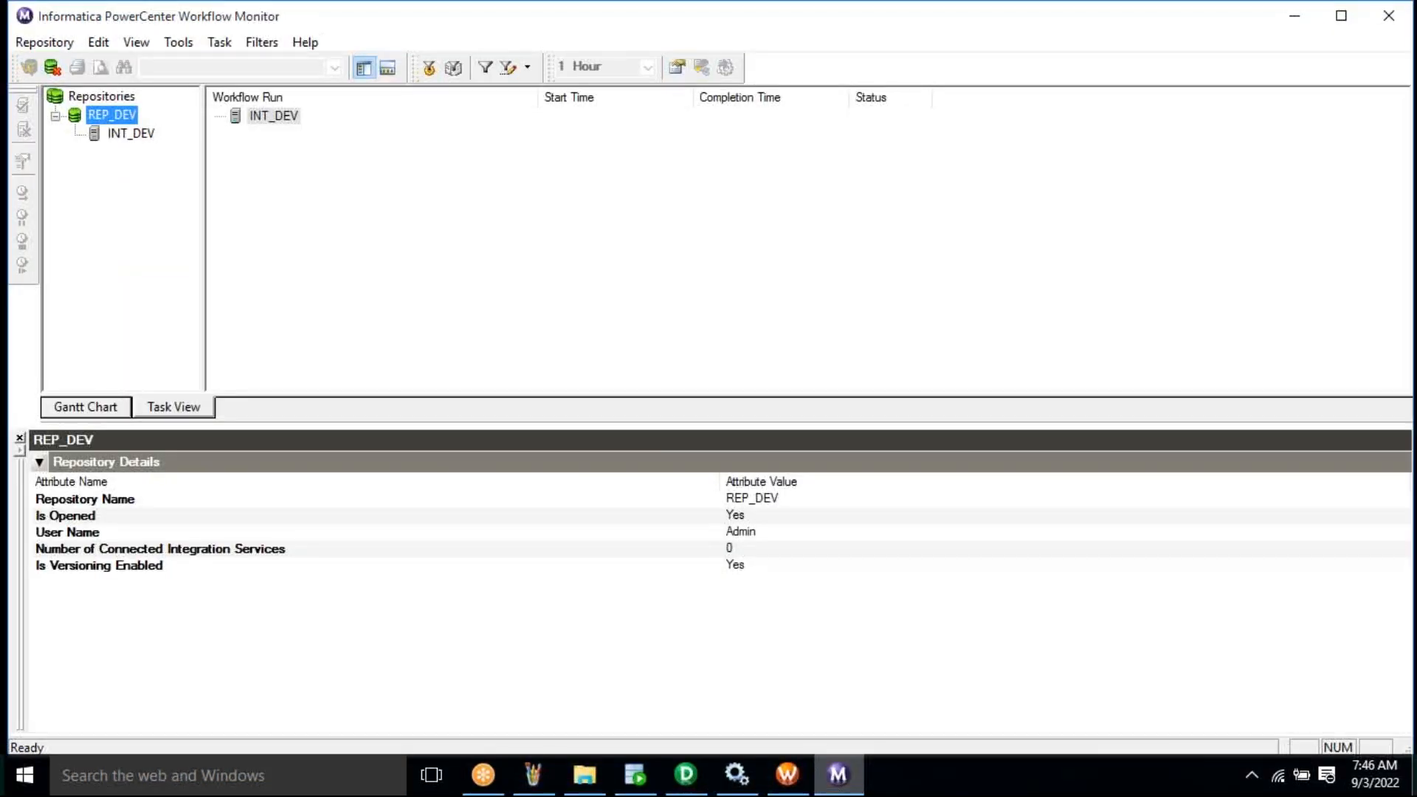
- Back in Workflow Manager, run workflow wf_m_EMP_S_EMP_T_LOAD from the Workflow Designer canvas
{"action": "key", "text": "alt+Tab"}
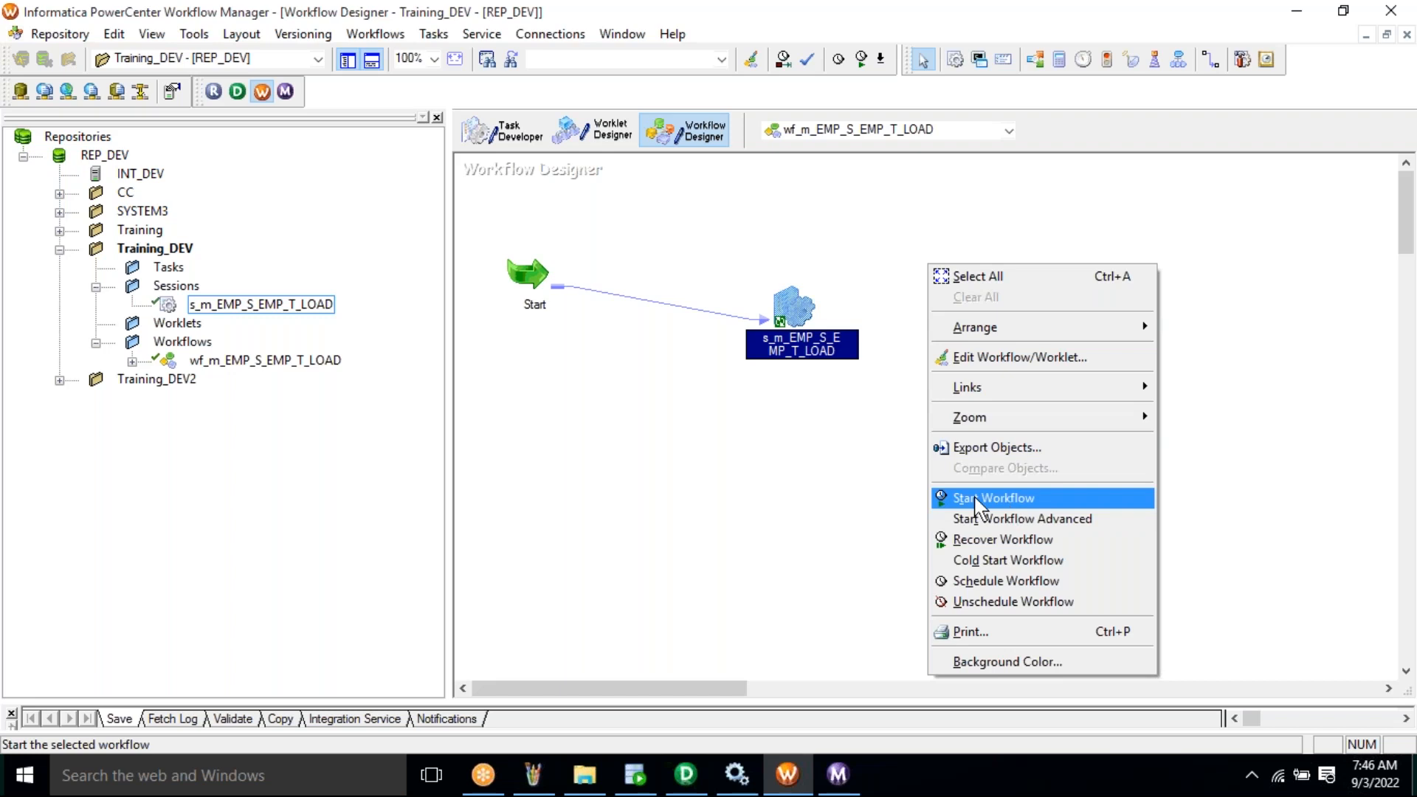
{"action": "right_click", "coordinate": [985, 338]}
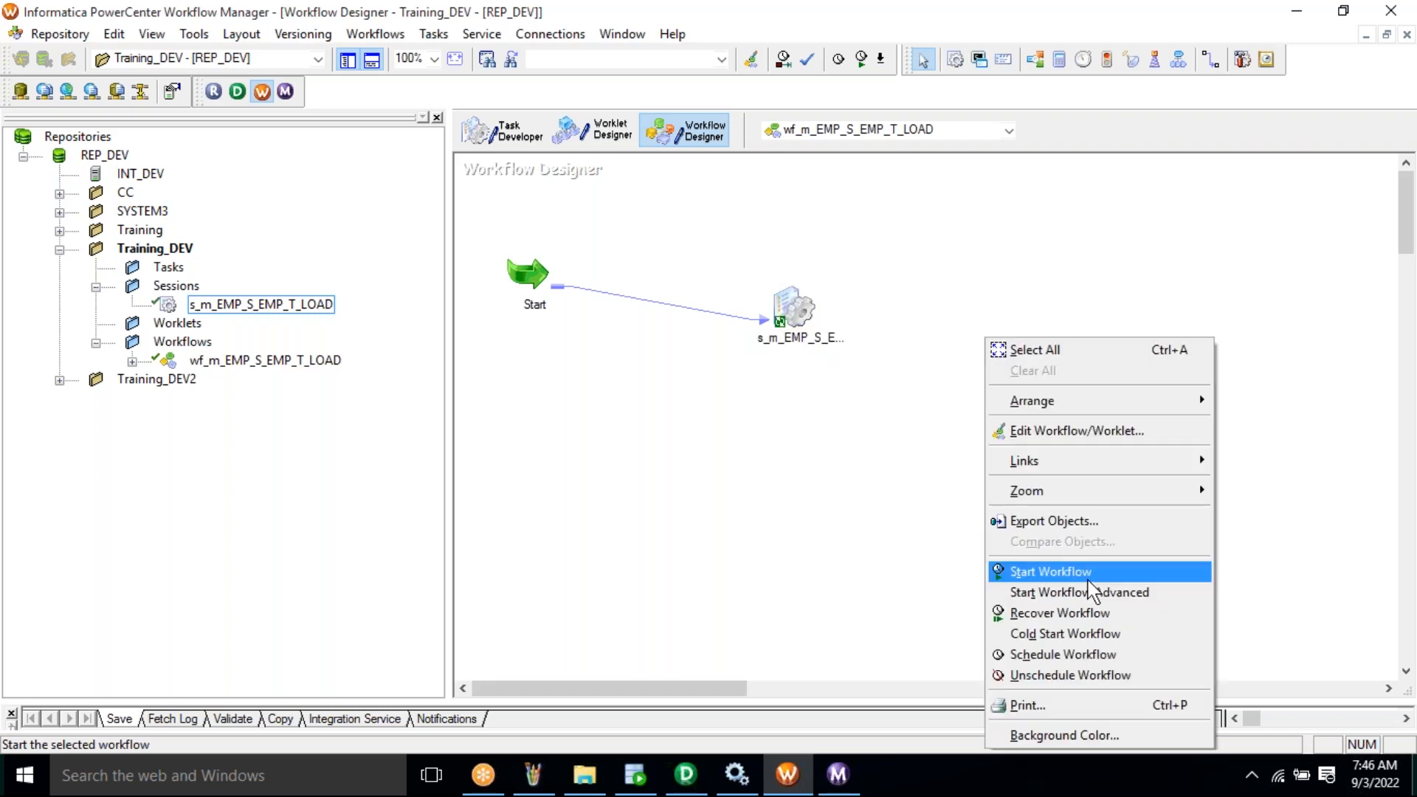
{"action": "left_click", "coordinate": [1089, 579]}
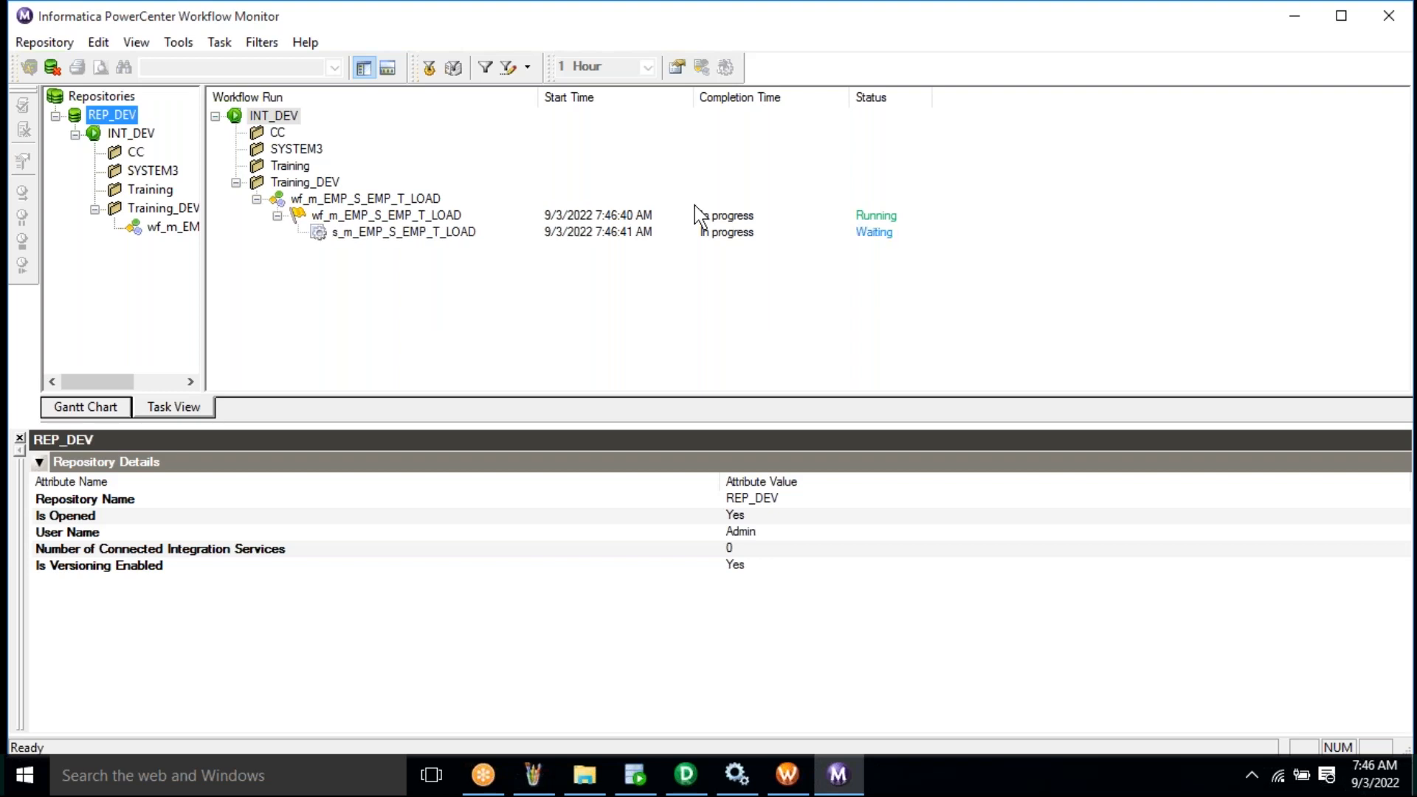
- Show the run properties of session s_m_EMP_S_EMP_T_LOAD and collapse its Task Details section
{"action": "left_click", "coordinate": [681, 233]}
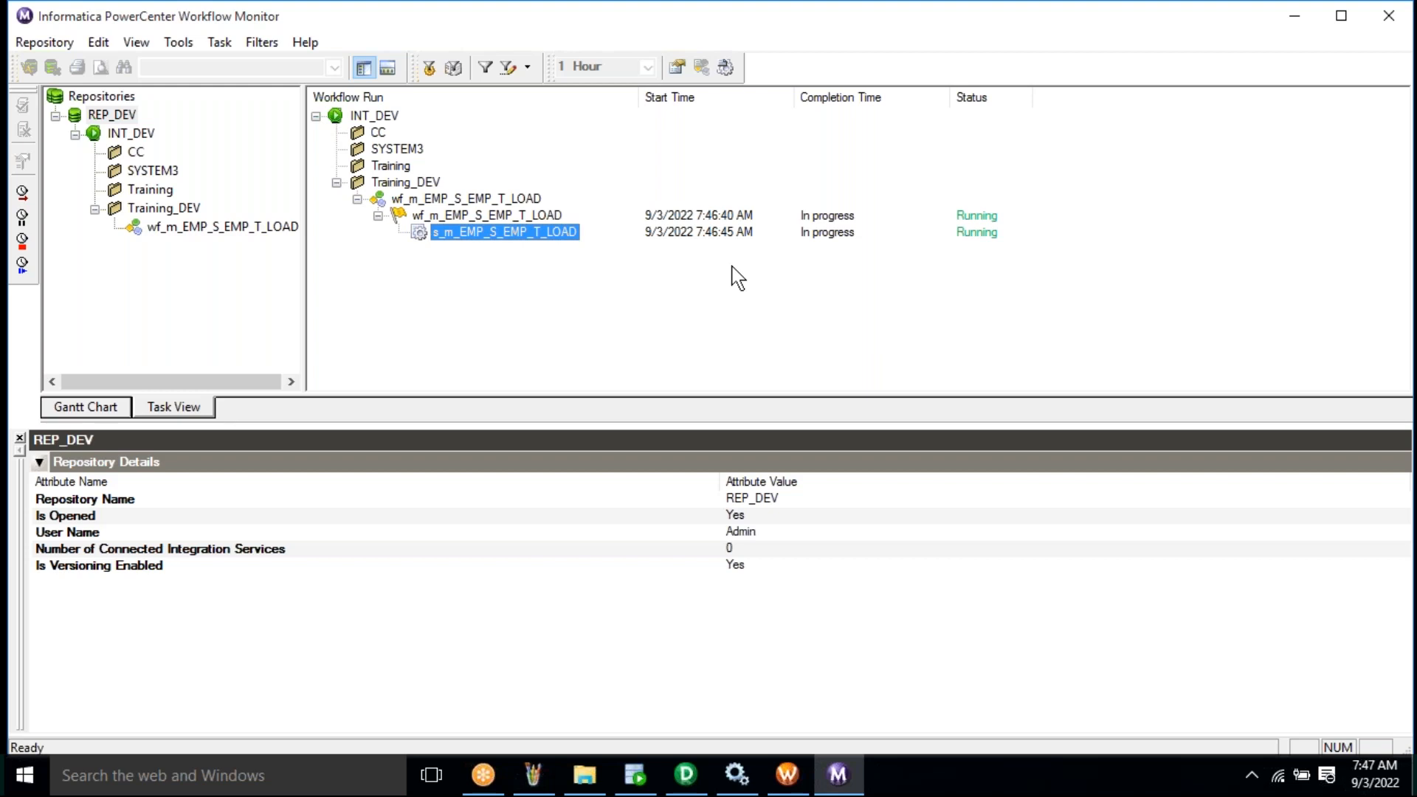
{"action": "right_click", "coordinate": [491, 238]}
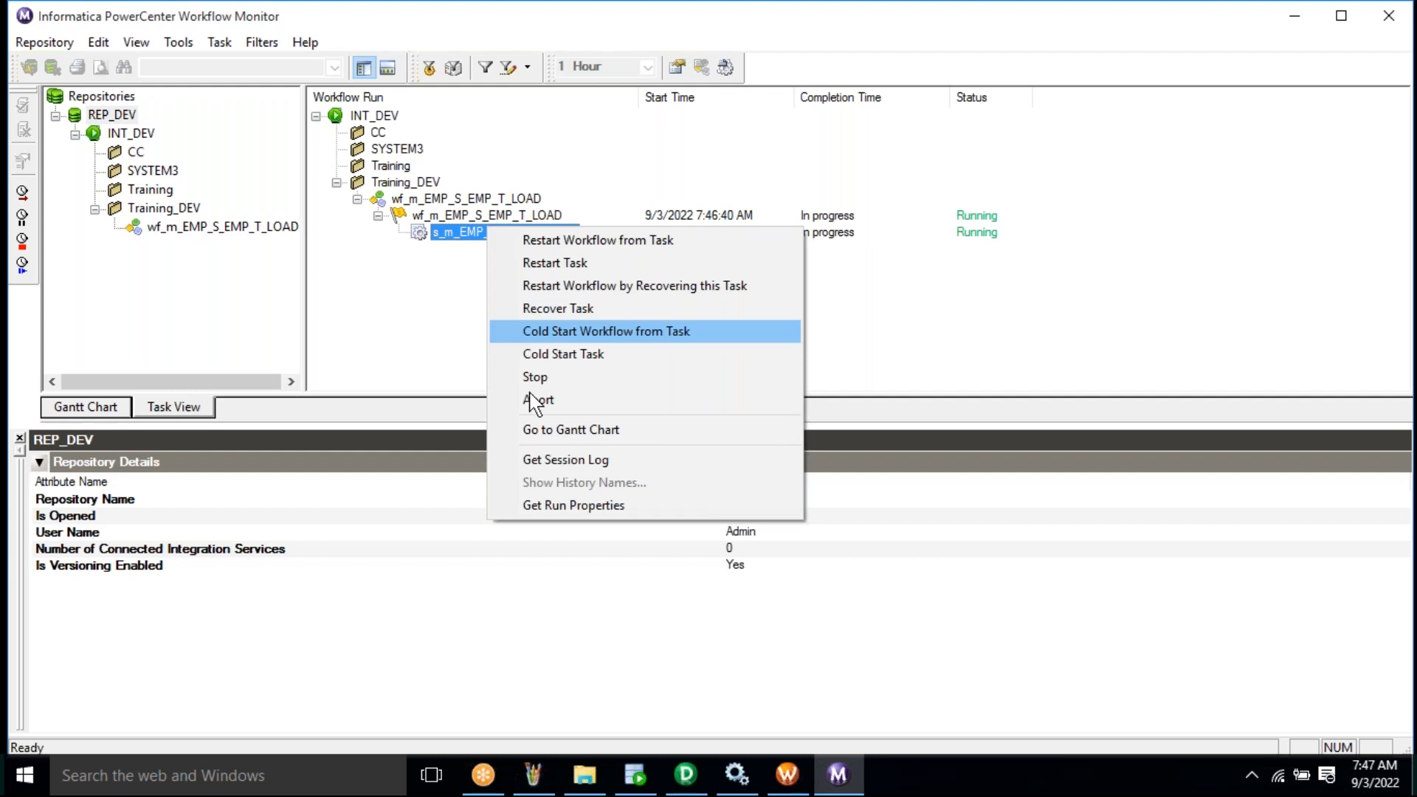
{"action": "left_click", "coordinate": [422, 344]}
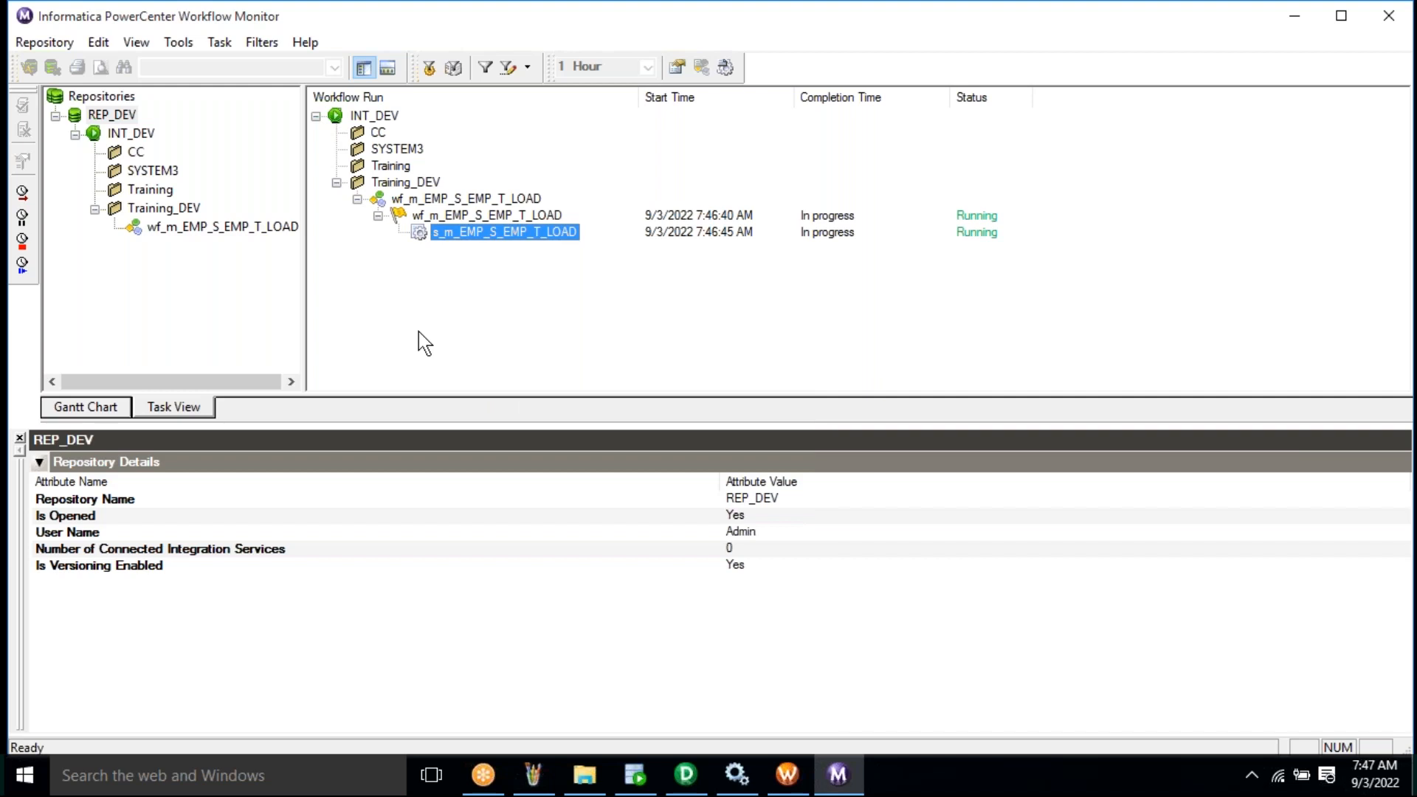
{"action": "key", "text": "shift+F10"}
{"action": "left_click", "coordinate": [542, 511]}
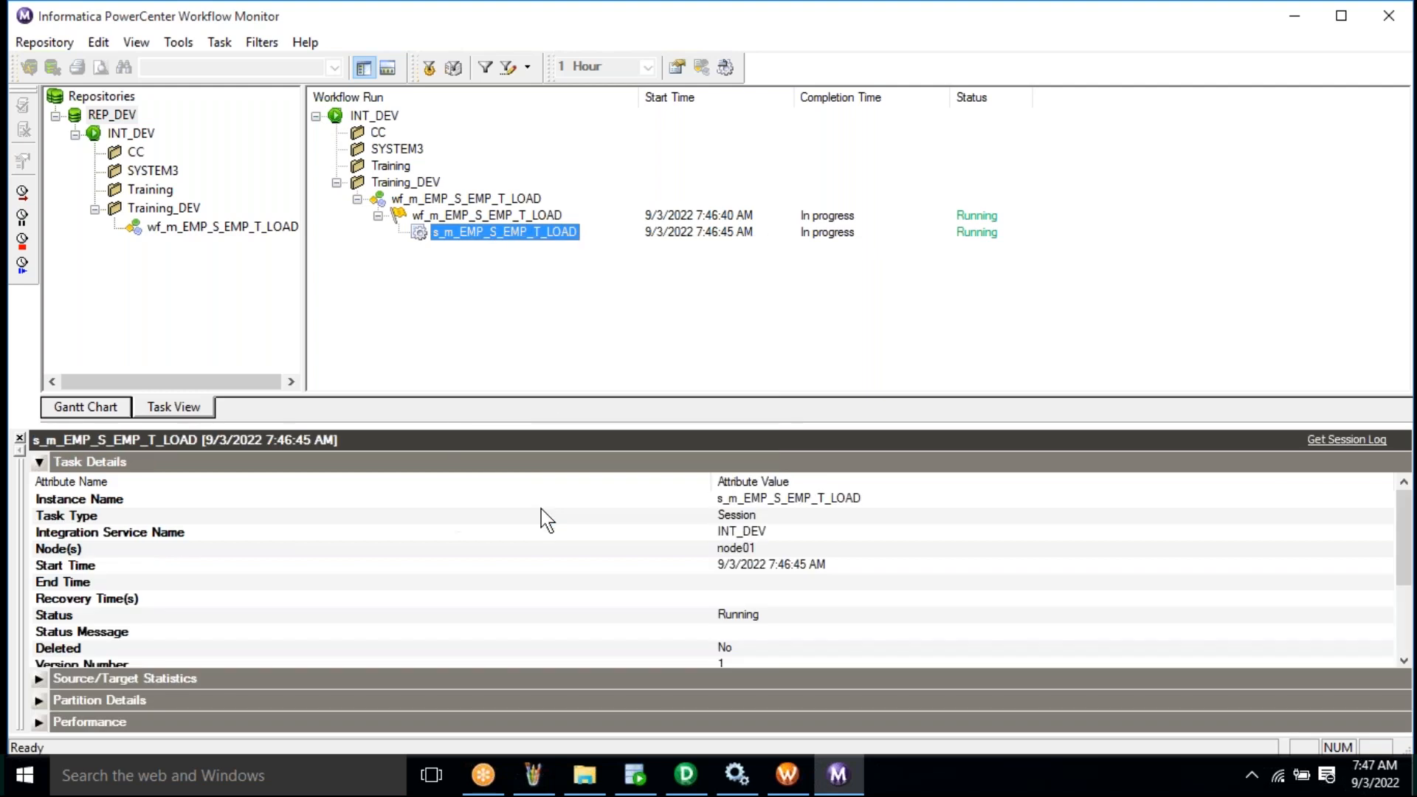
{"action": "left_click", "coordinate": [38, 465]}
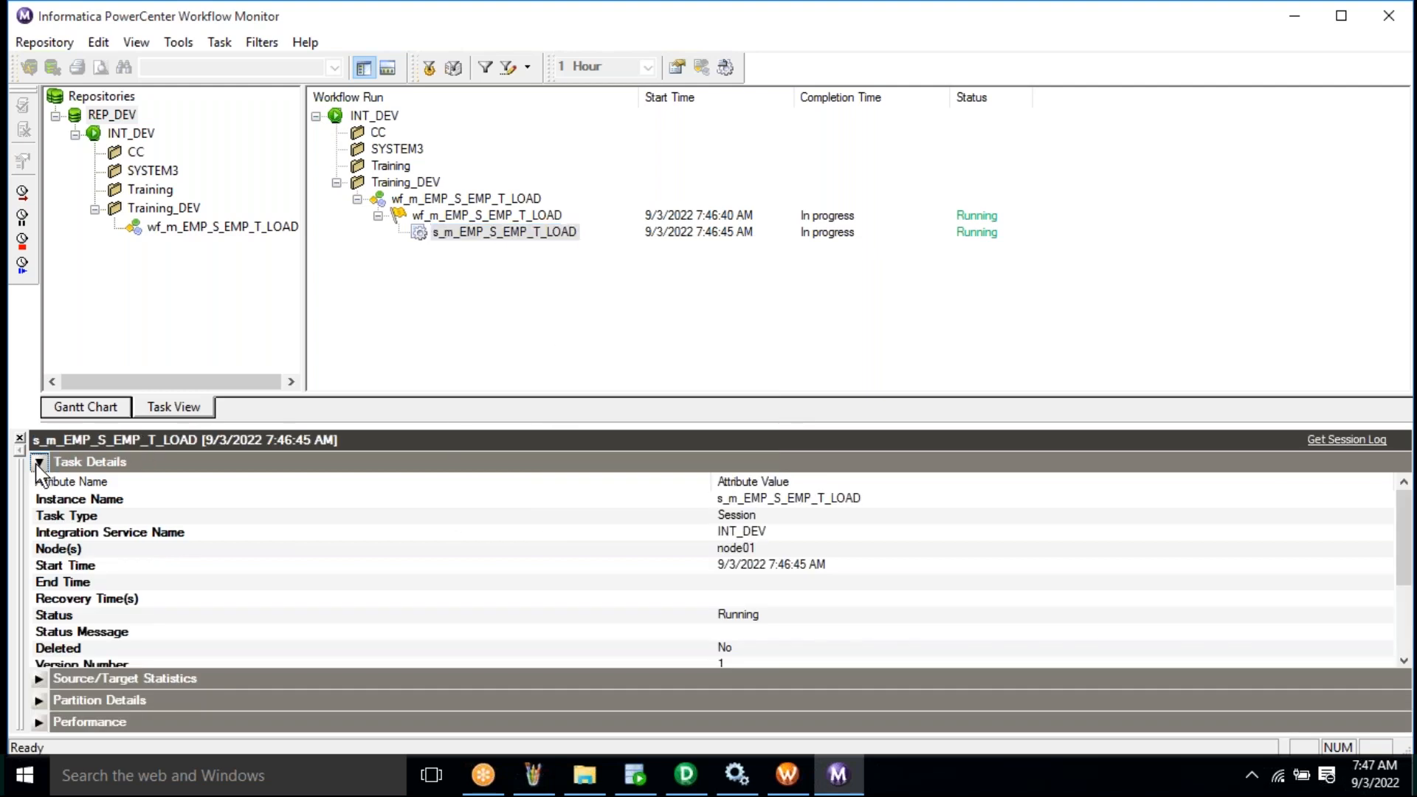
{"action": "left_click", "coordinate": [38, 464]}
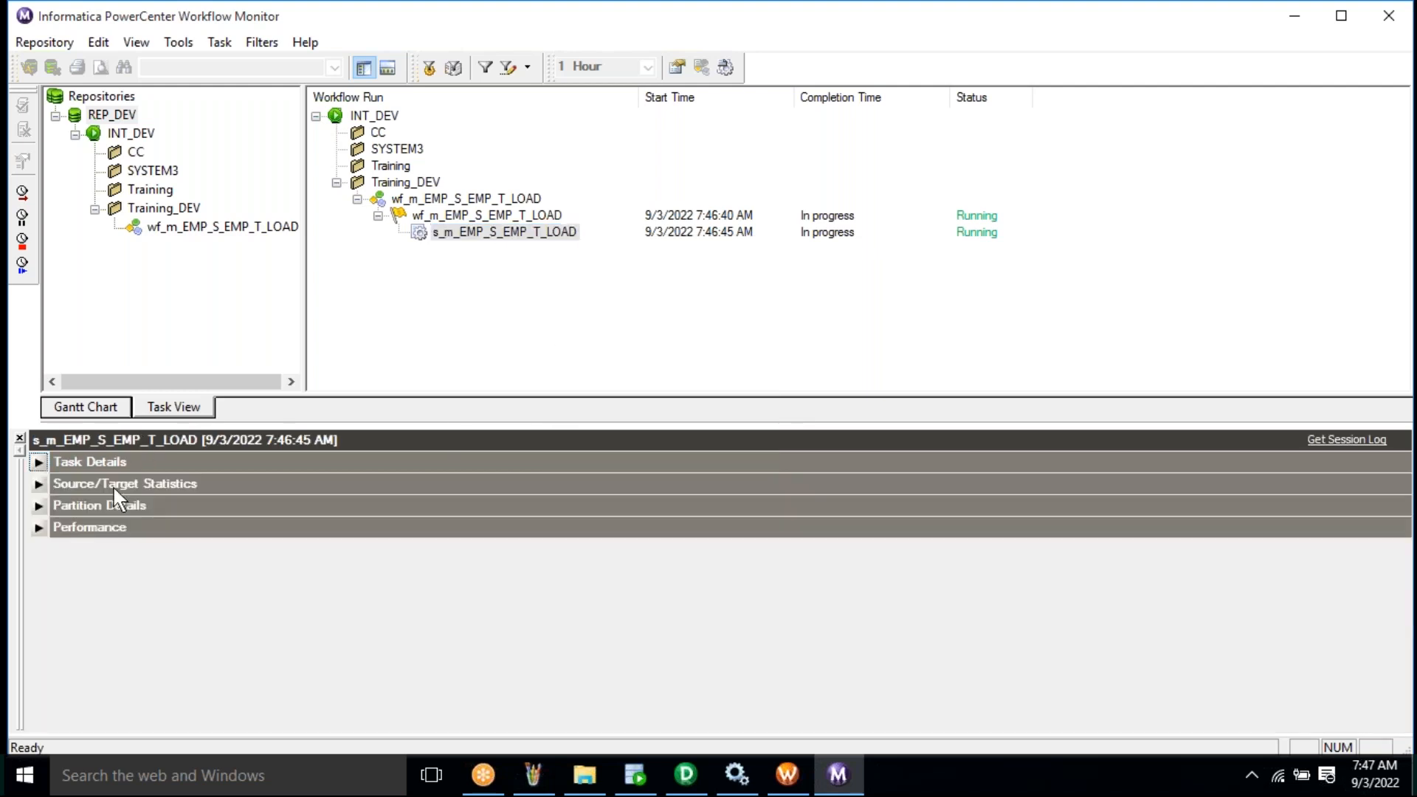
- Review Source/Target Statistics for SQ_EMP_S and EMP_T: 6 rows applied, 0 rejected
{"action": "left_click", "coordinate": [39, 485]}
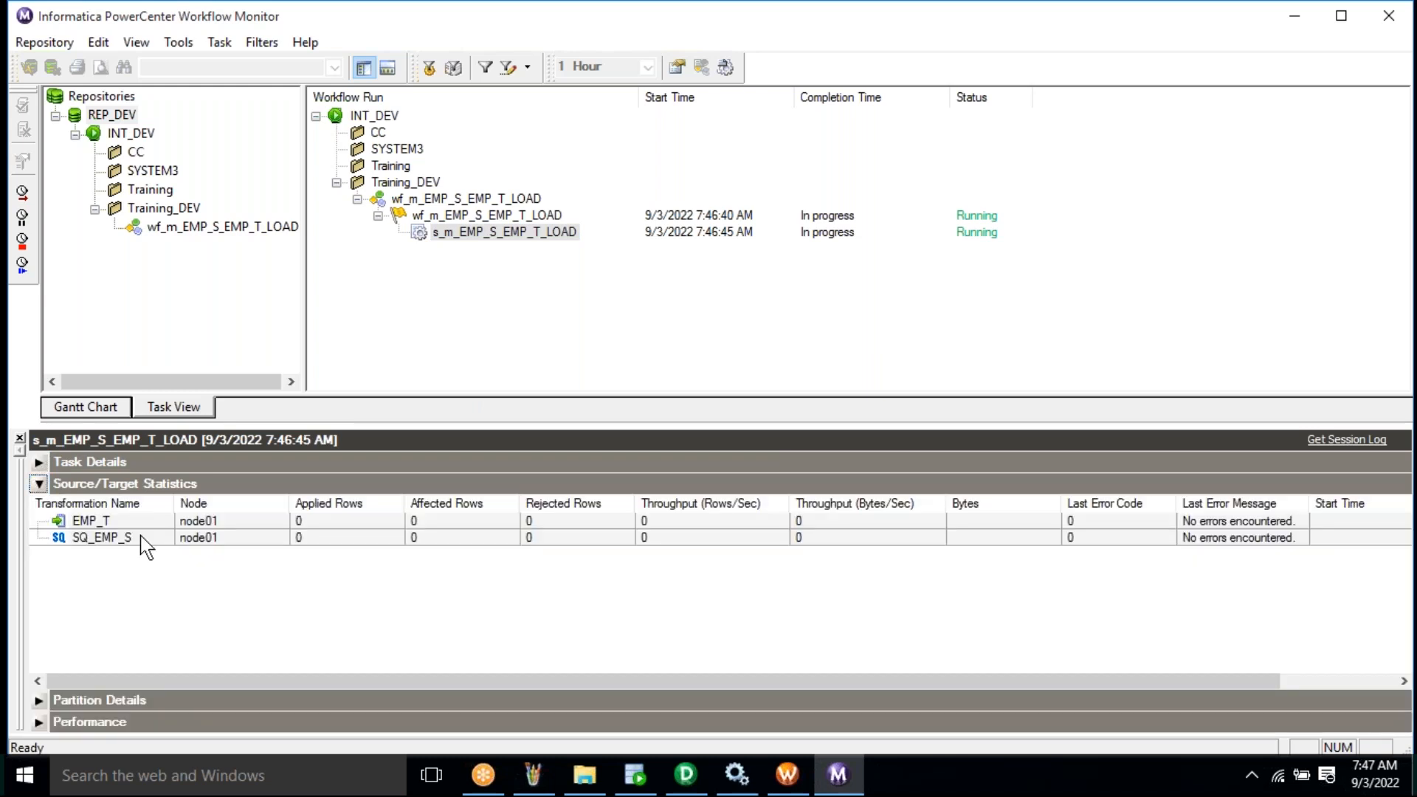
{"action": "left_click", "coordinate": [267, 538]}
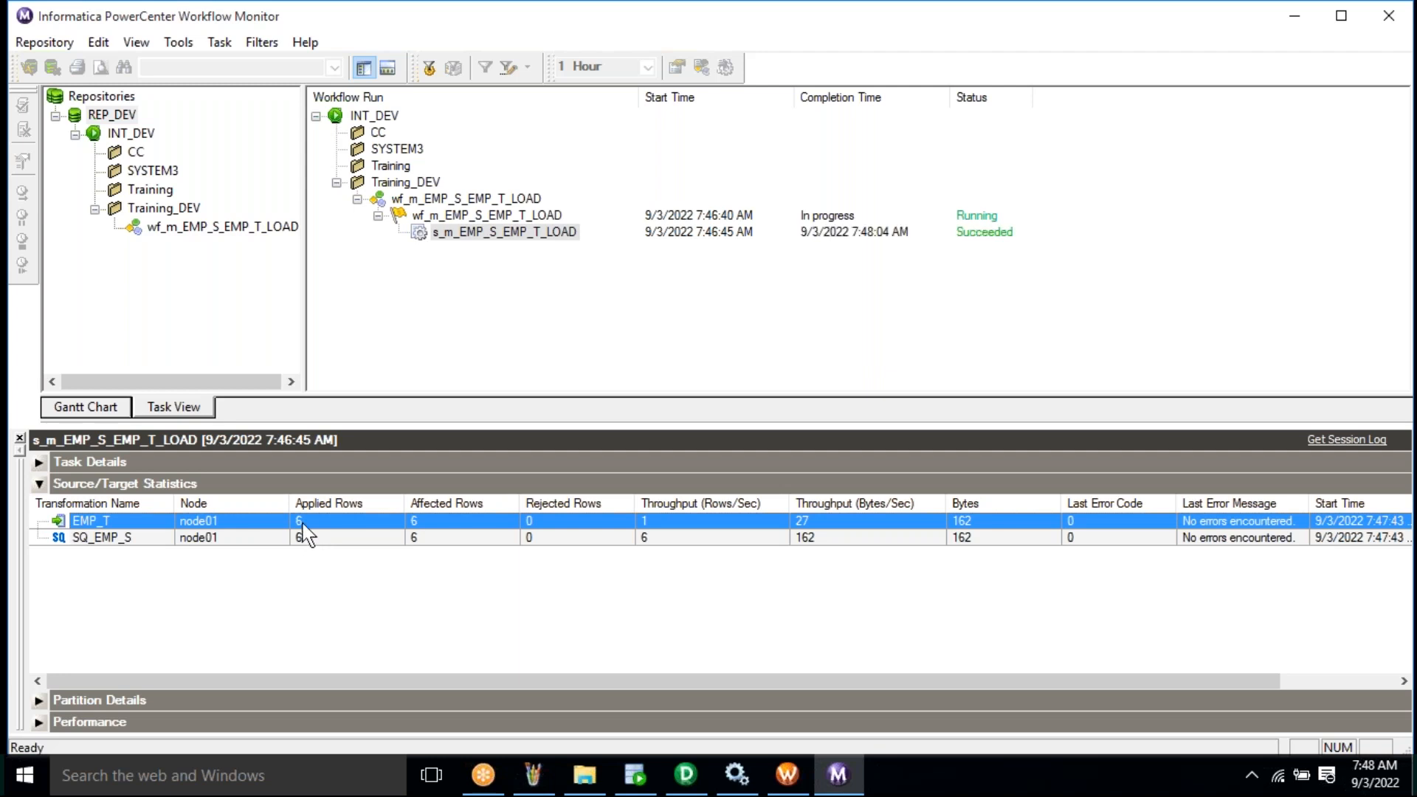
{"action": "left_click", "coordinate": [989, 216]}
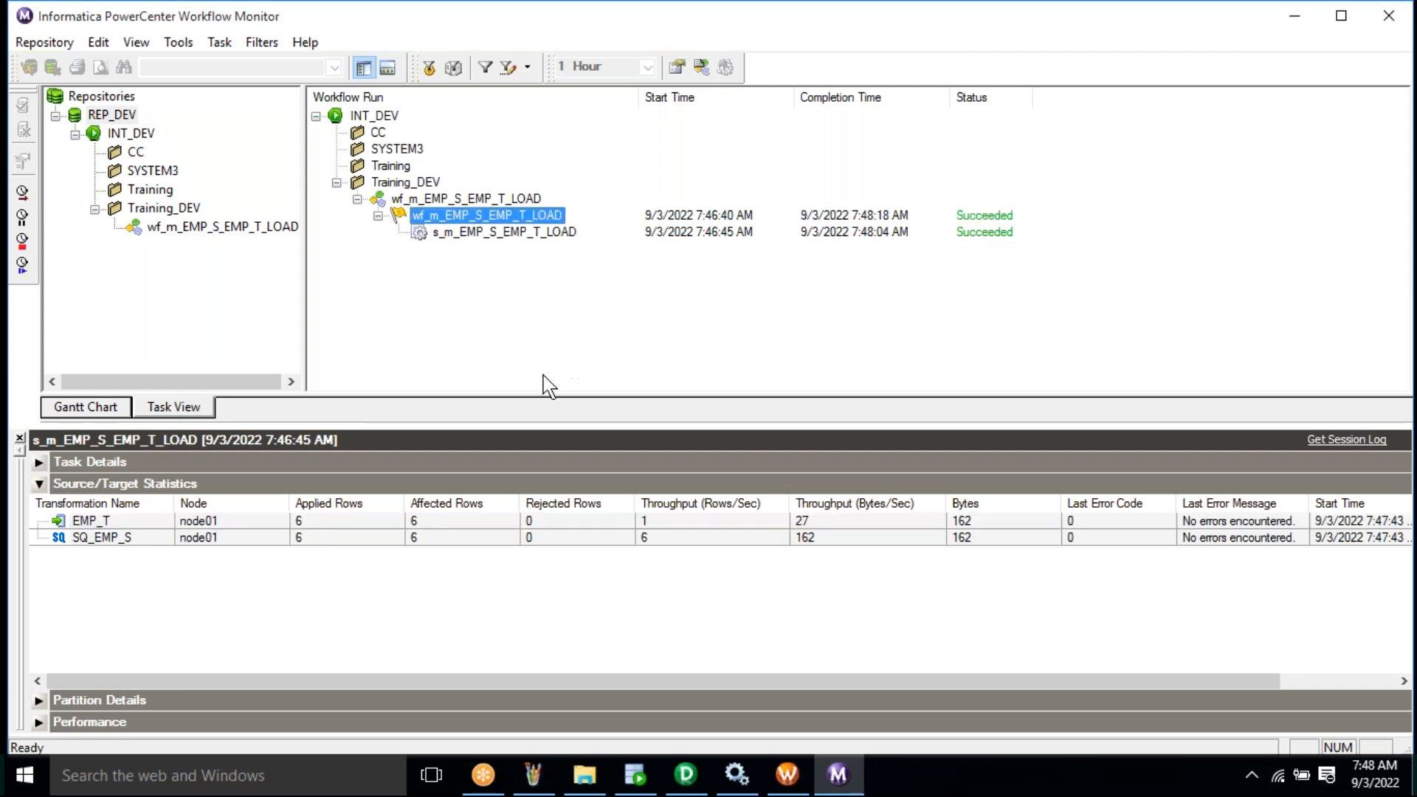
{"action": "left_click", "coordinate": [310, 537]}
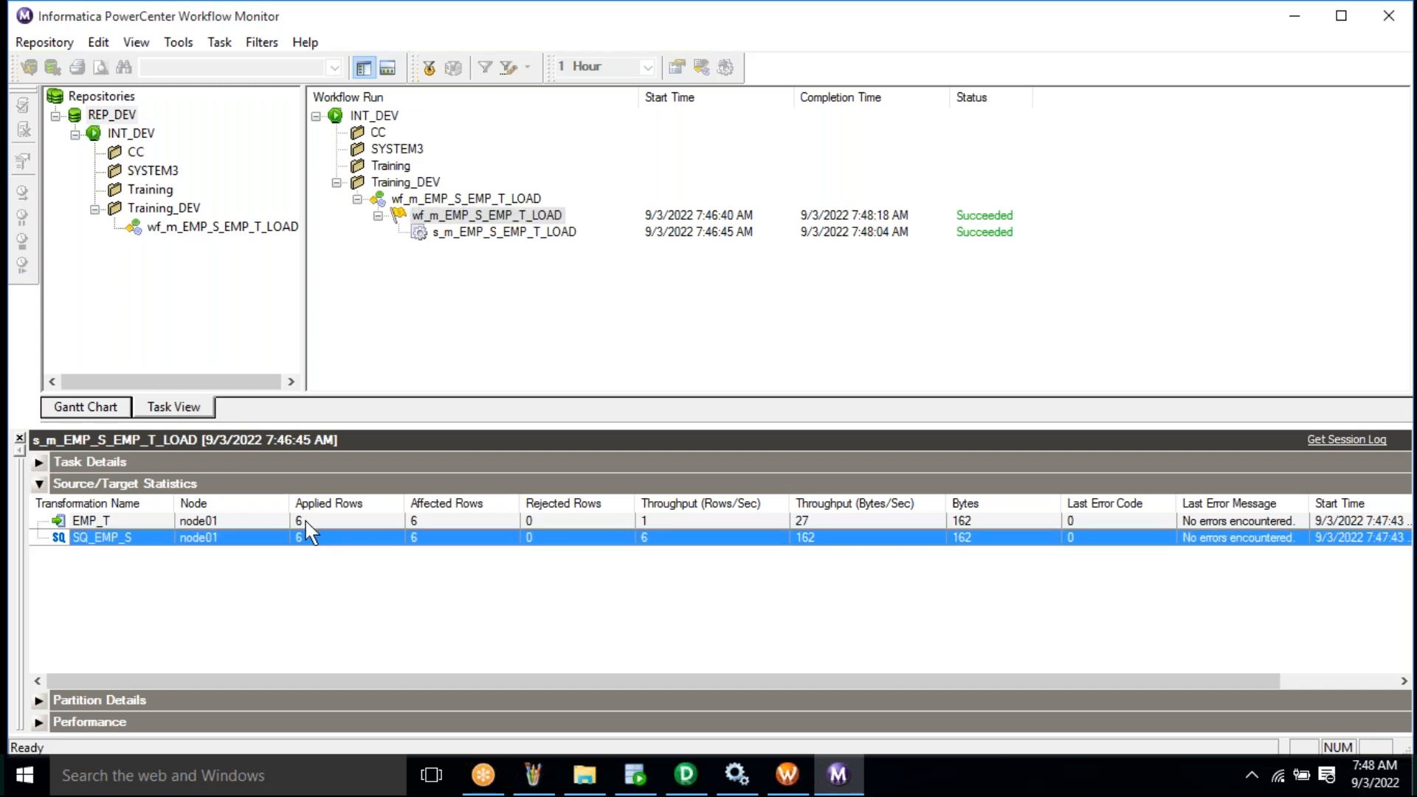
{"action": "left_click", "coordinate": [307, 522]}
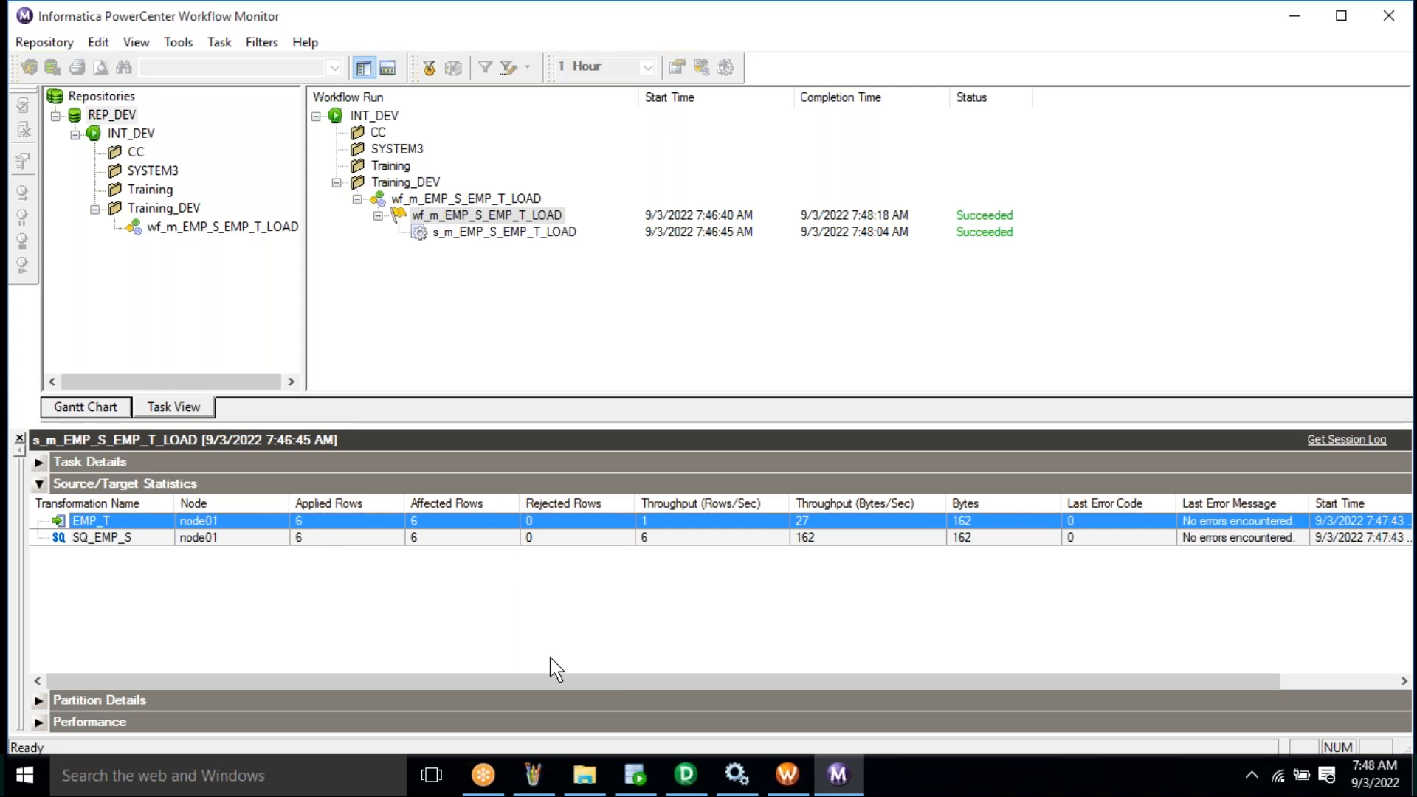
- Run SELECT * FROM EMP_T in SQL Developer and check its 6 rows against the Paint notes
{"action": "left_click", "coordinate": [633, 776]}
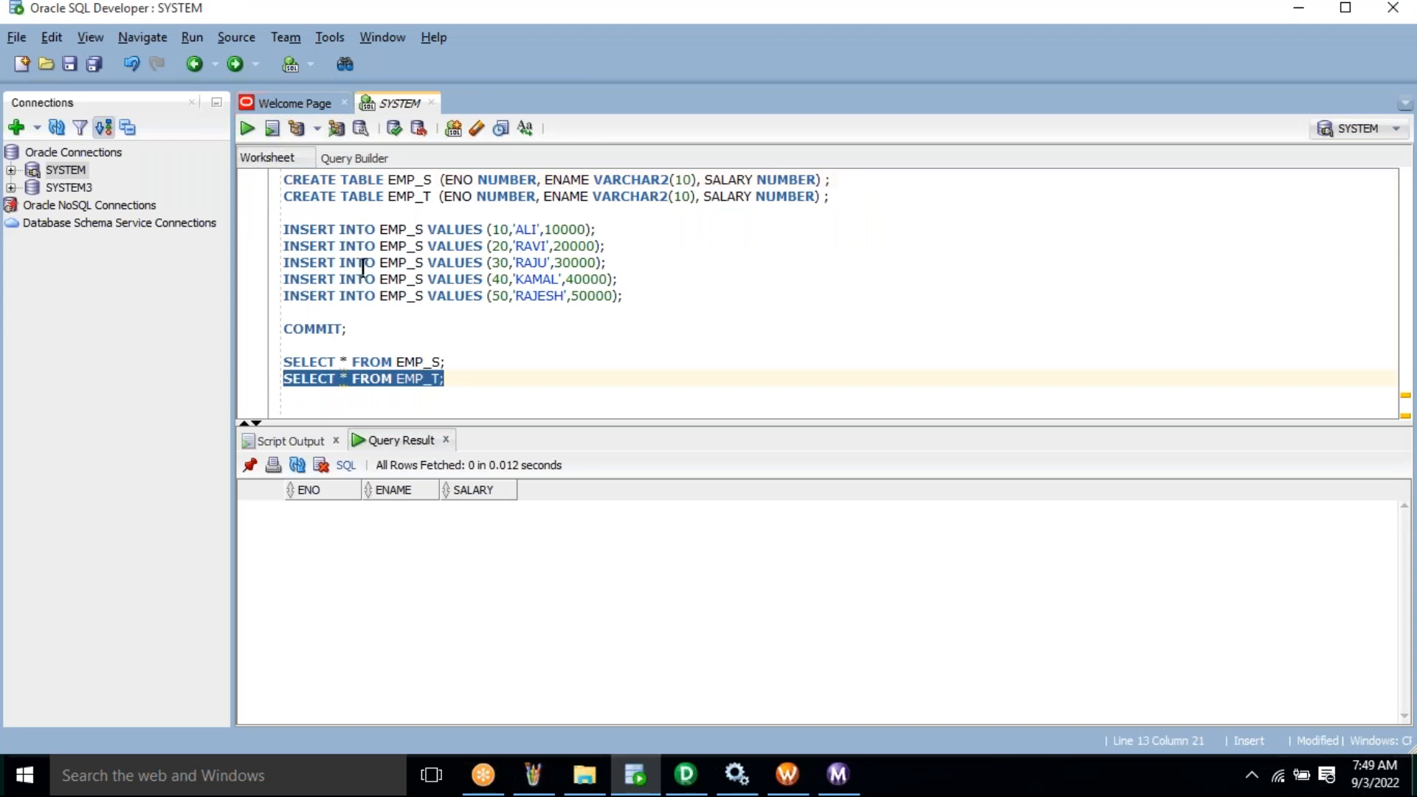
{"action": "left_click", "coordinate": [247, 130]}
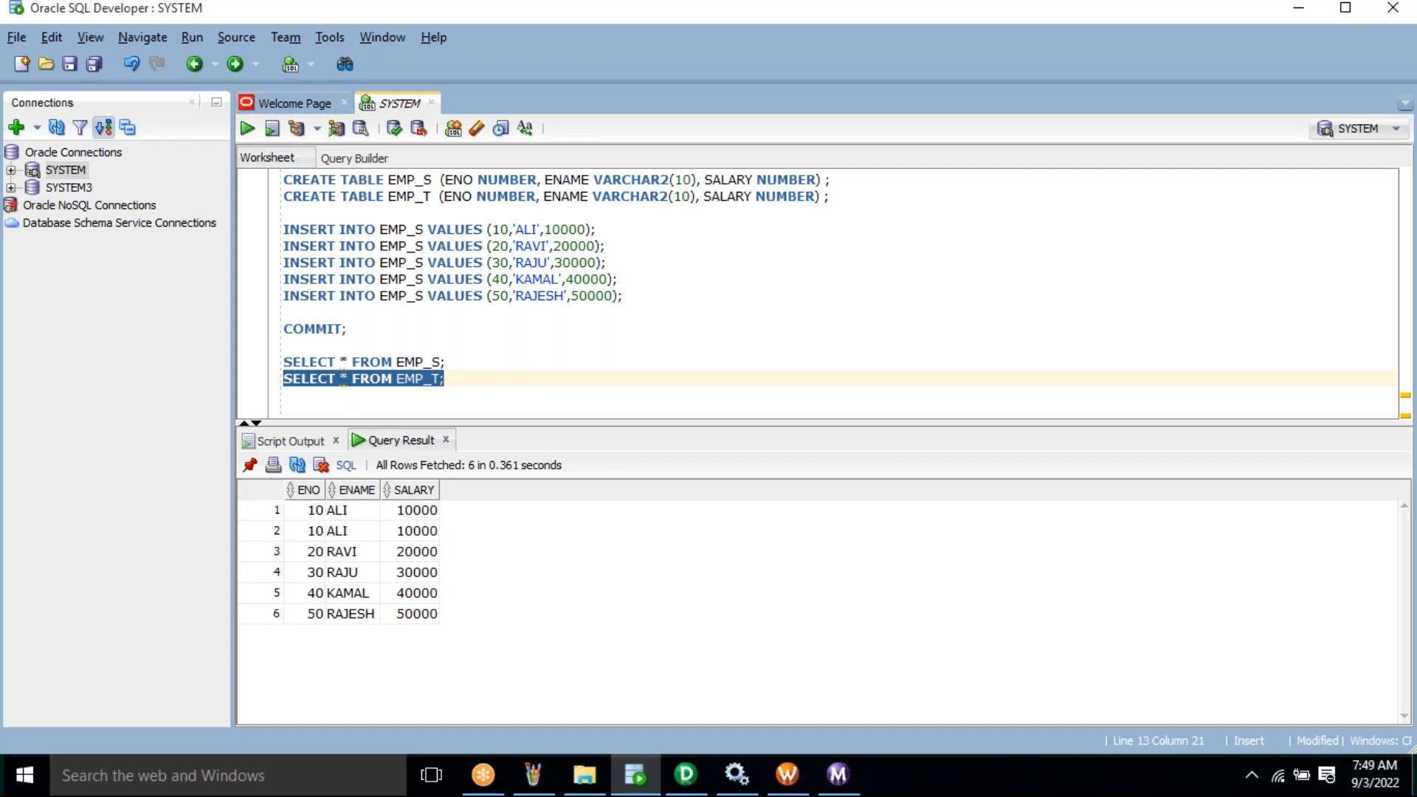
{"action": "double_click", "coordinate": [414, 363]}
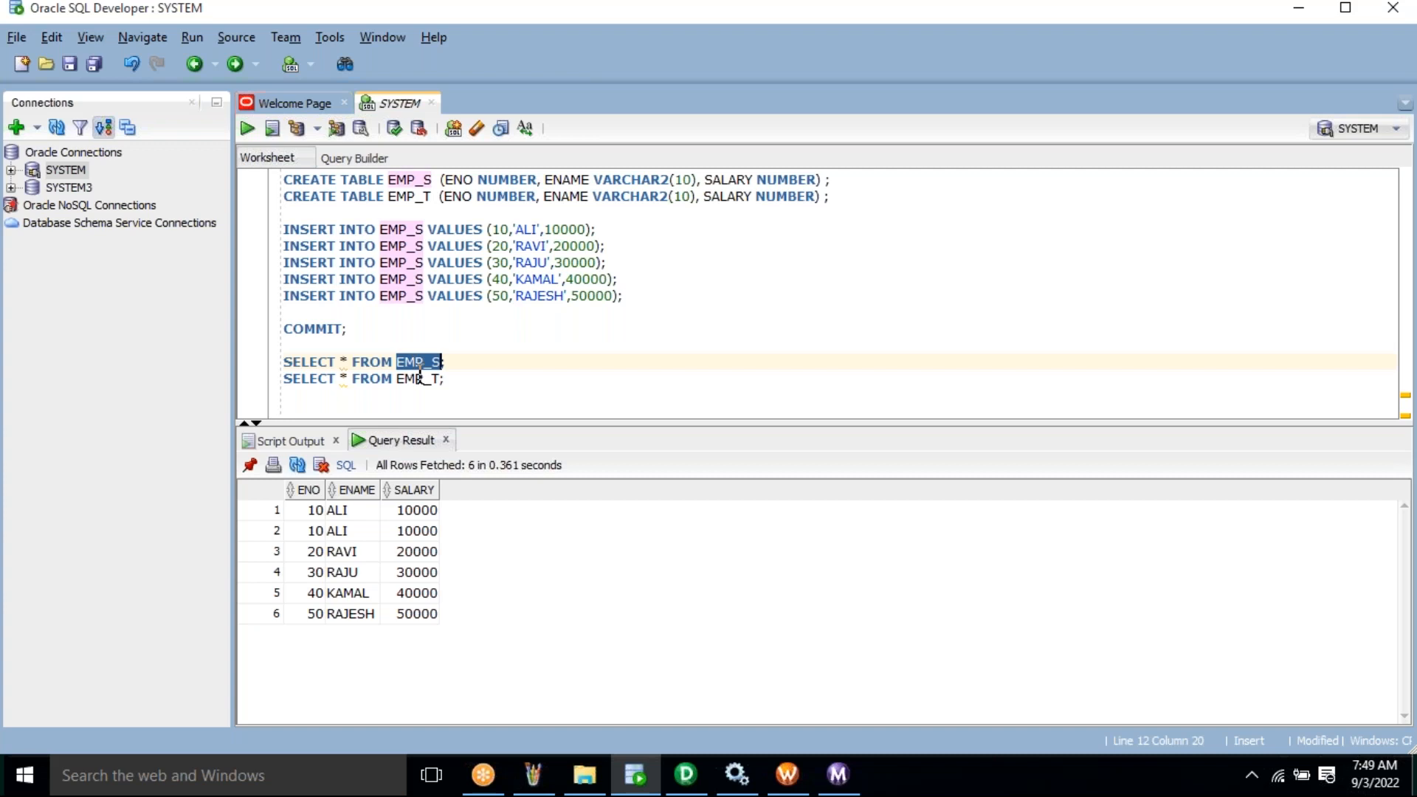
{"action": "double_click", "coordinate": [420, 378]}
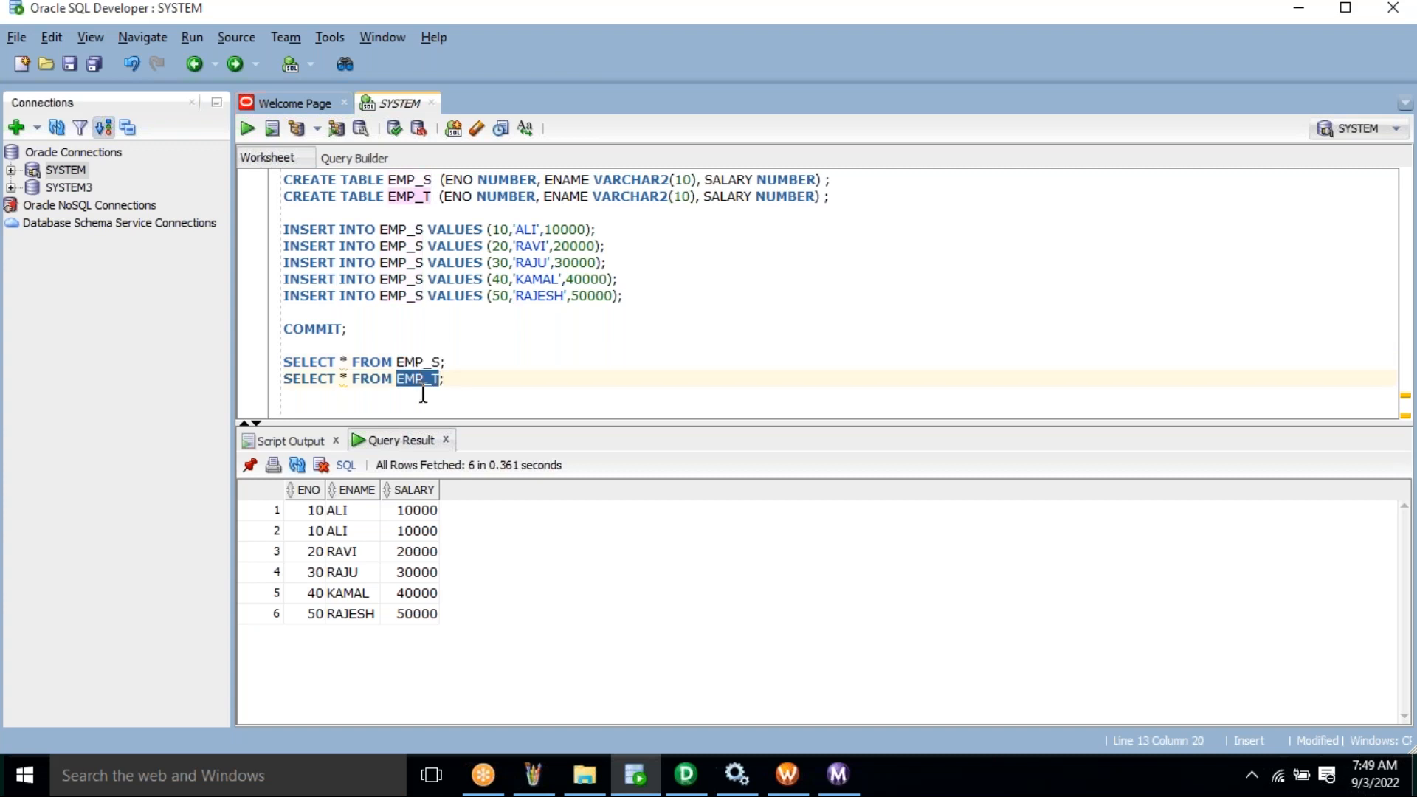
{"action": "left_click", "coordinate": [535, 789]}
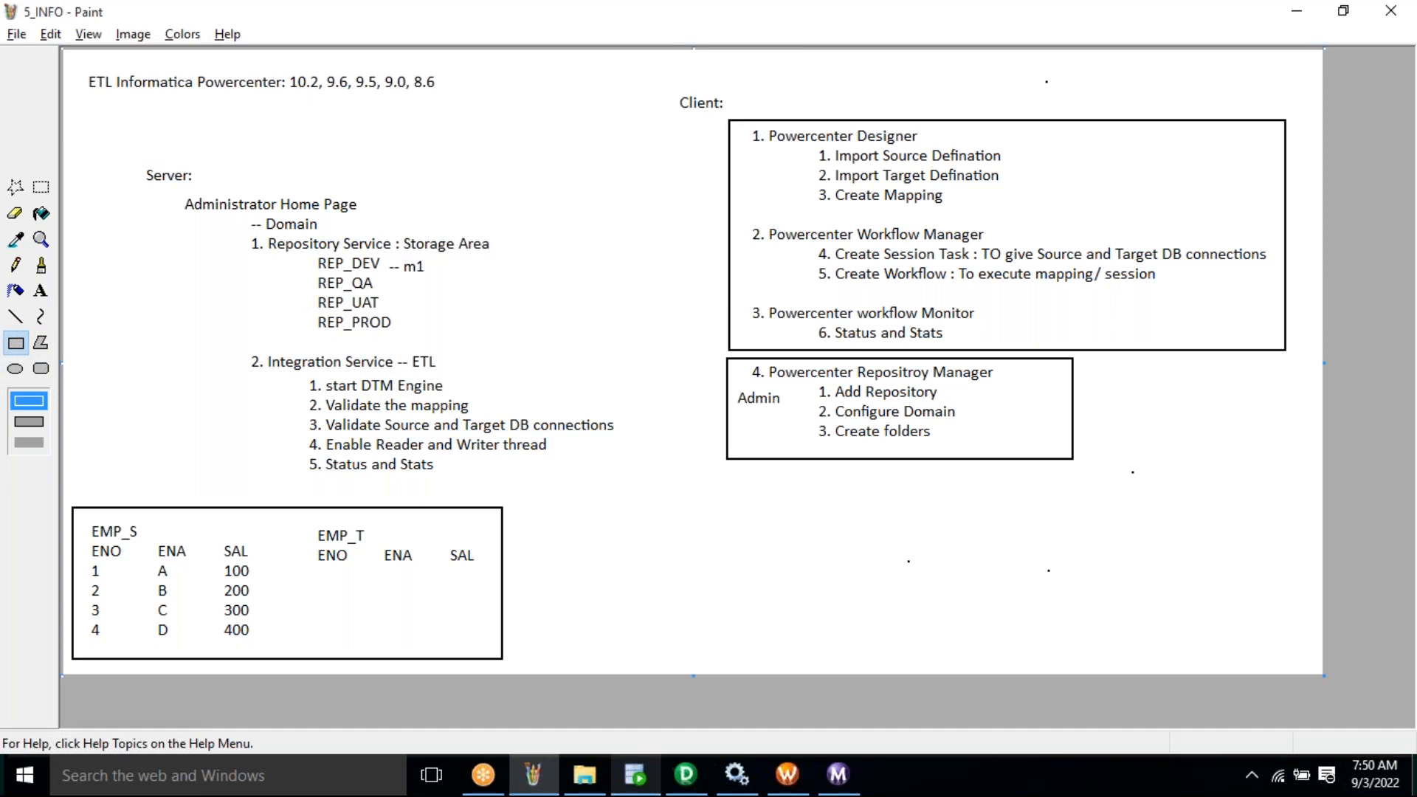
{"action": "left_click", "coordinate": [635, 775]}
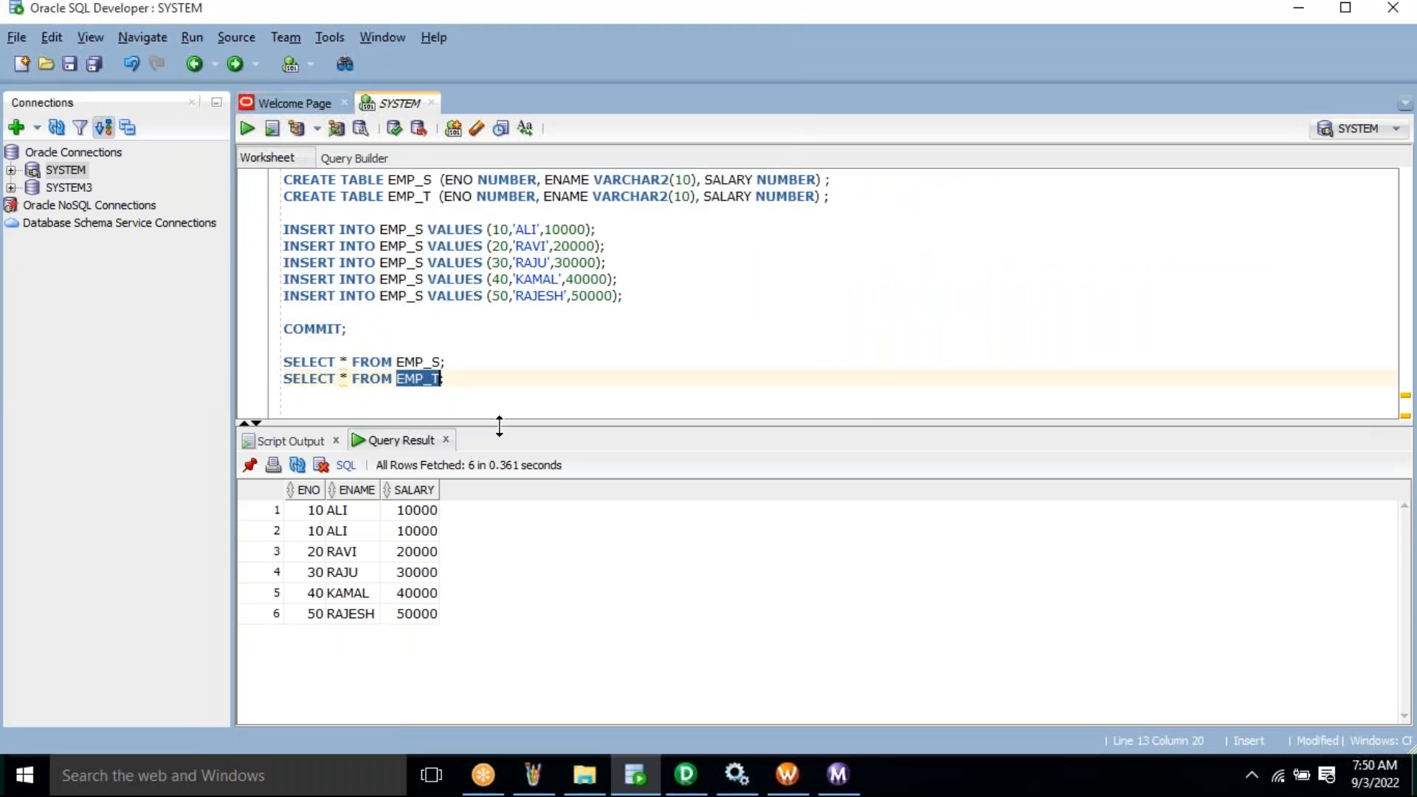
- Rename the first CREATE TABLE to EMP_S1 and run the script, which fails with ORA-00955
{"action": "left_click_drag", "start_coordinate": [506, 462], "coordinate": [506, 457]}
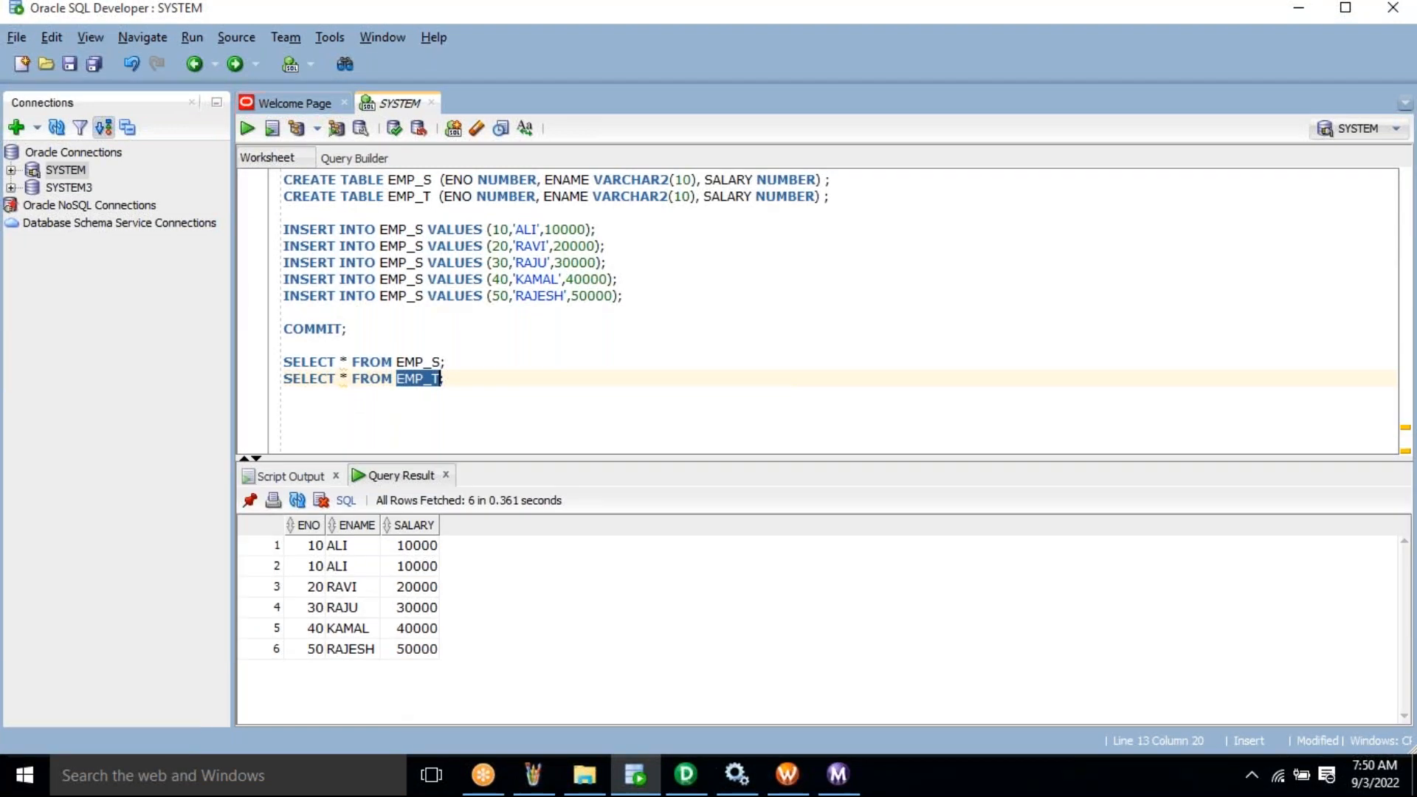
{"action": "key", "text": "End"}
{"action": "left_click", "coordinate": [446, 179]}
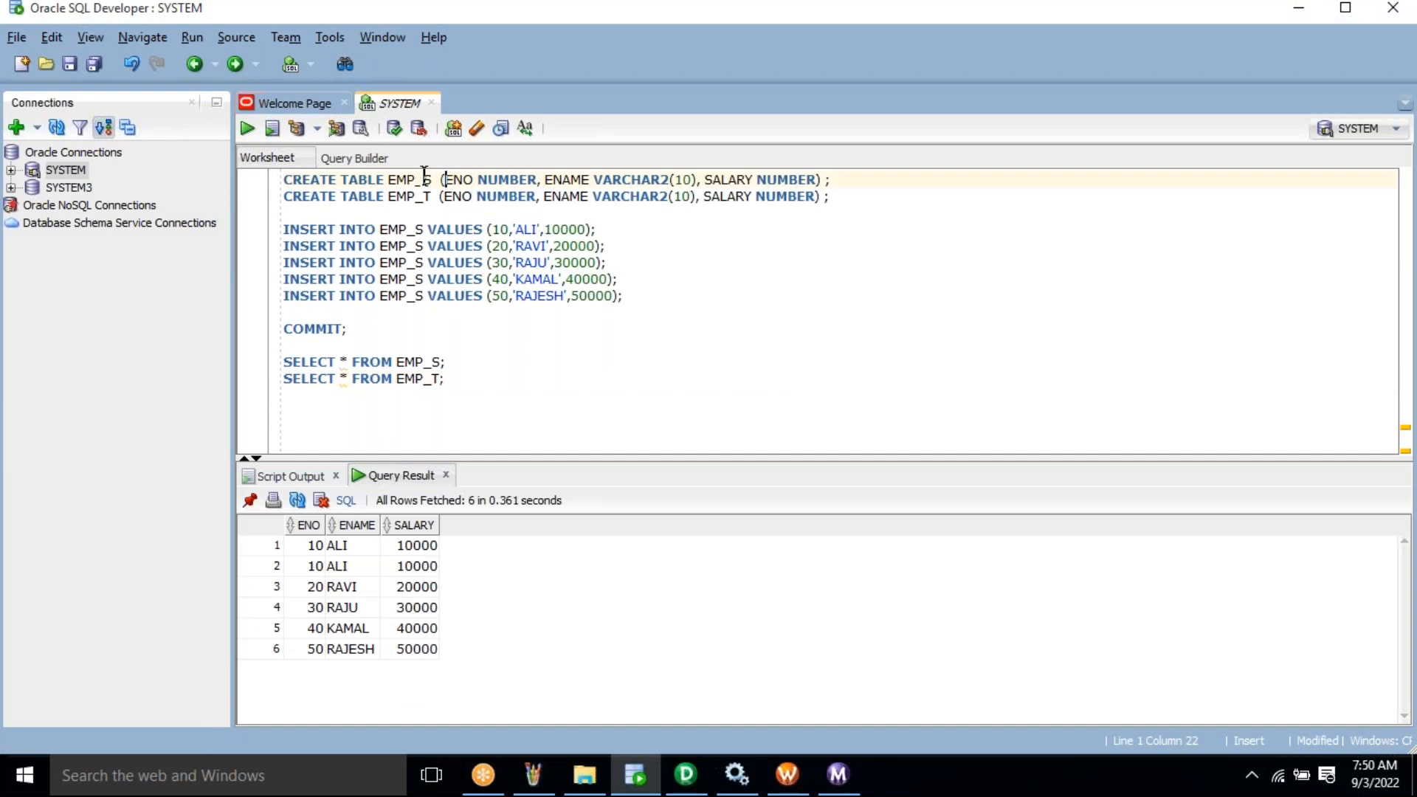
{"action": "key", "text": "Left"}
{"action": "key", "text": "Left"}
{"action": "key", "text": "Left"}
{"action": "type", "text": "1"}
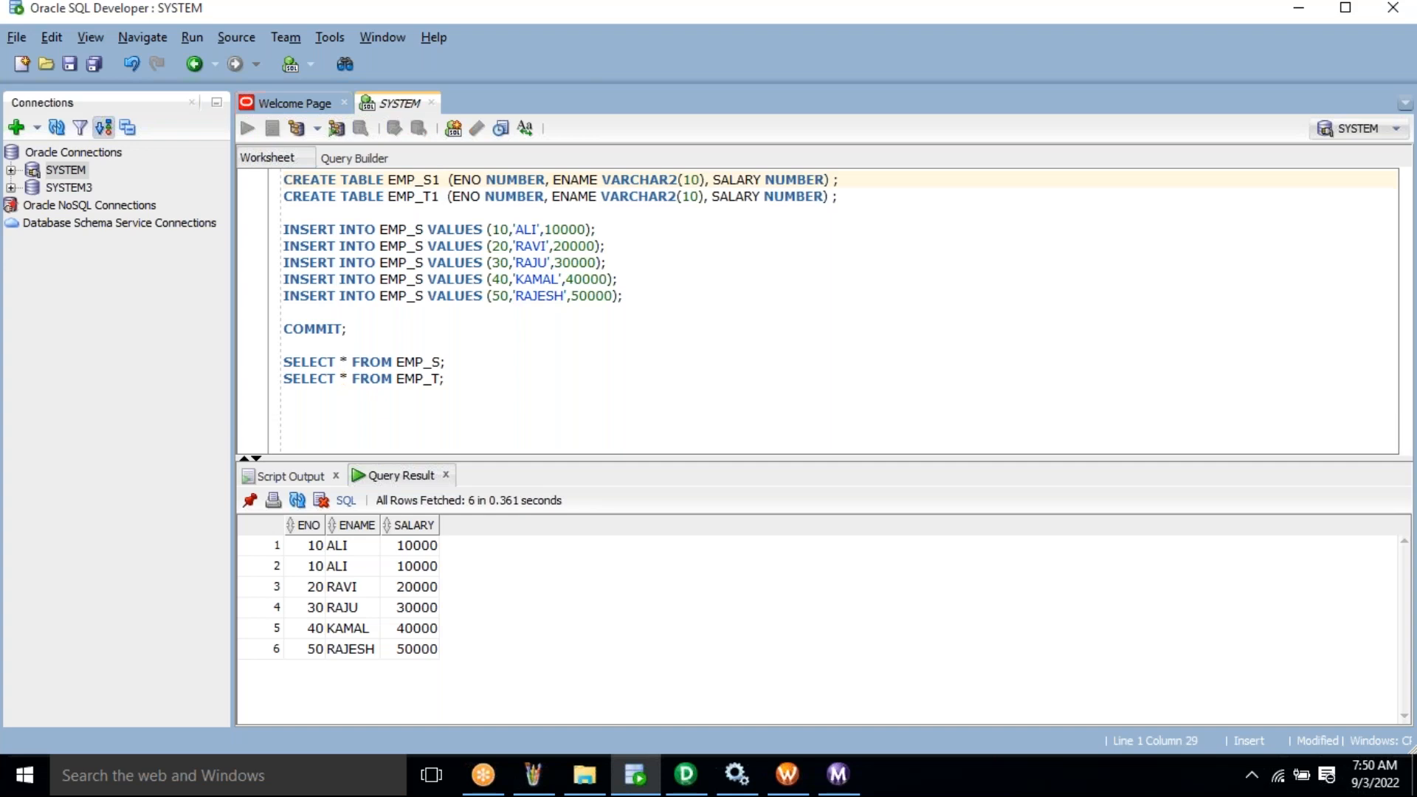
{"action": "key", "text": "F5"}
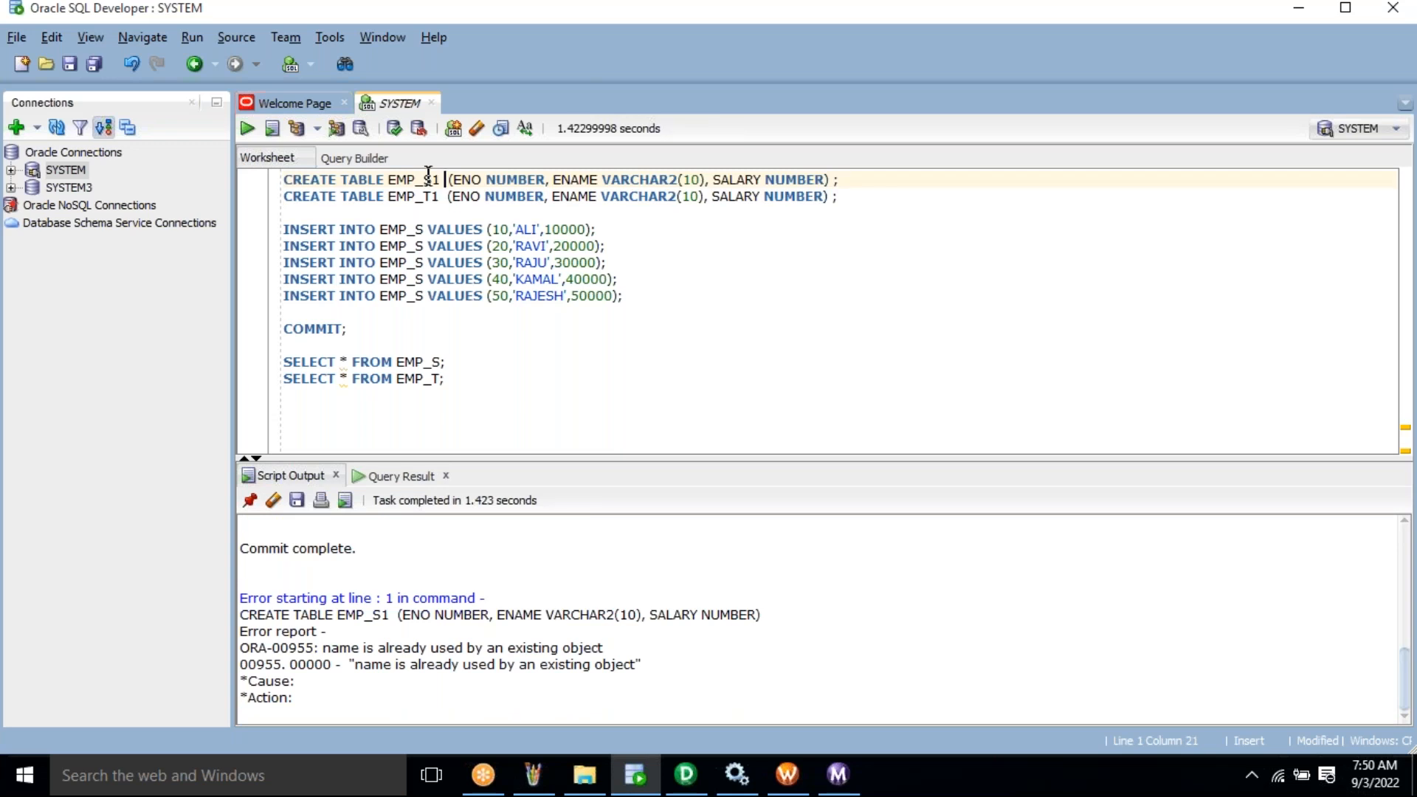
- Begin a 'drop table' statement below the SELECT queries
{"action": "double_click", "coordinate": [428, 177]}
{"action": "left_click", "coordinate": [509, 414]}
{"action": "type", "text": "drop table"}
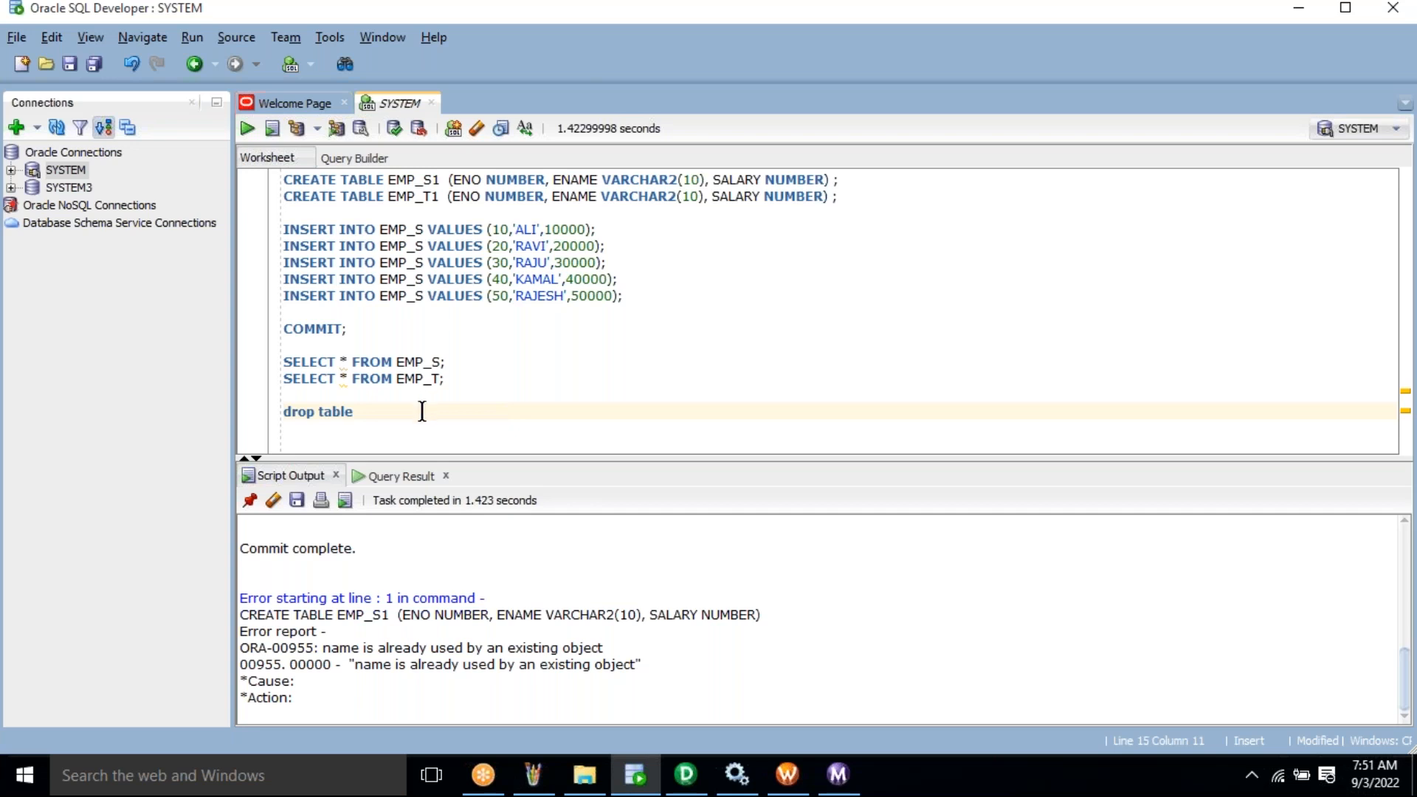
- Complete and execute 'drop table EMP_S1;', then position at the EMP_S name in the first SELECT
{"action": "type", "text": "EMP_S1;"}
{"action": "key", "text": "ctrl+Return"}
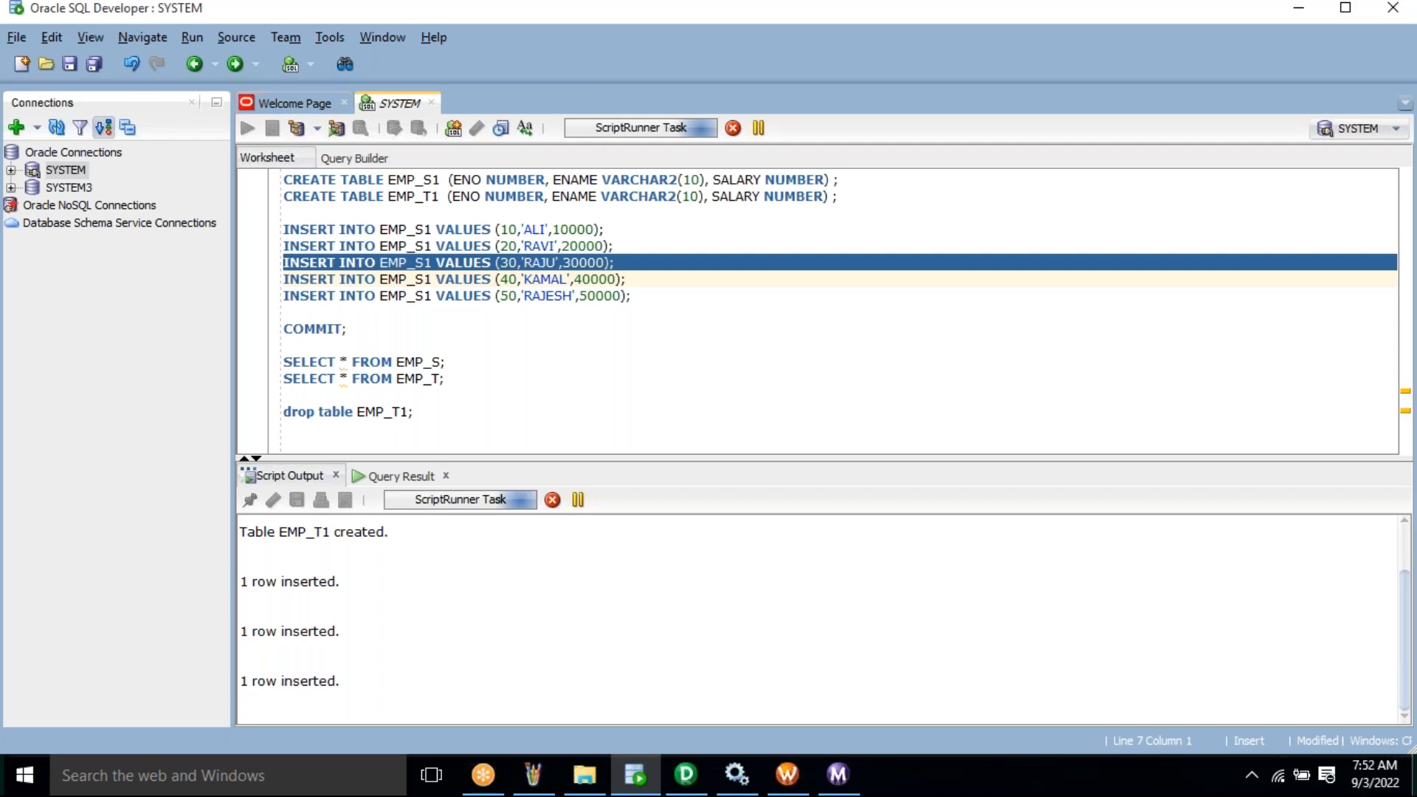
{"action": "left_click", "coordinate": [435, 363]}
- Change the first SELECT to EMP_S1 and run it, then select the EMP_T1 query line
{"action": "type", "text": "1"}
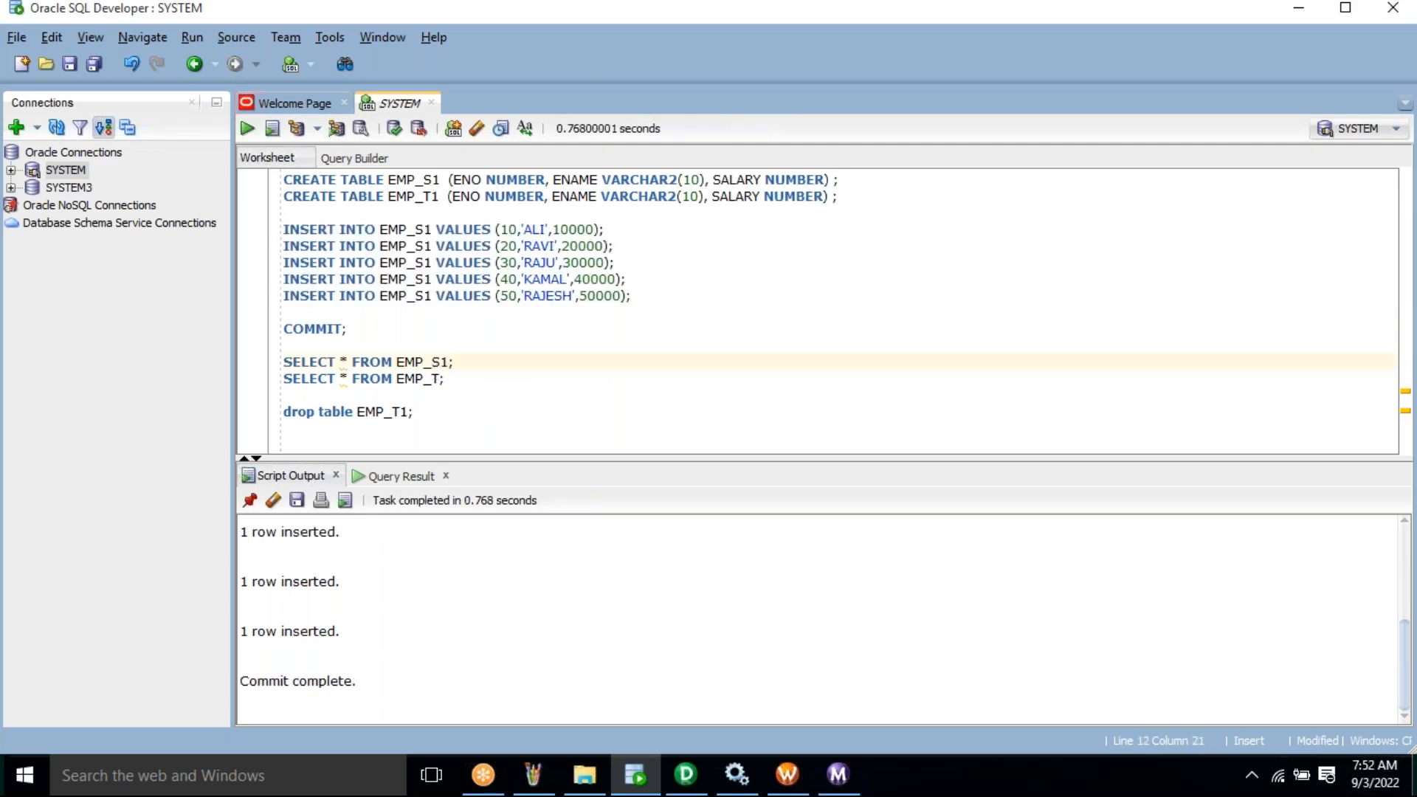
{"action": "key", "text": "Home"}
{"action": "key", "text": "shift+Down"}
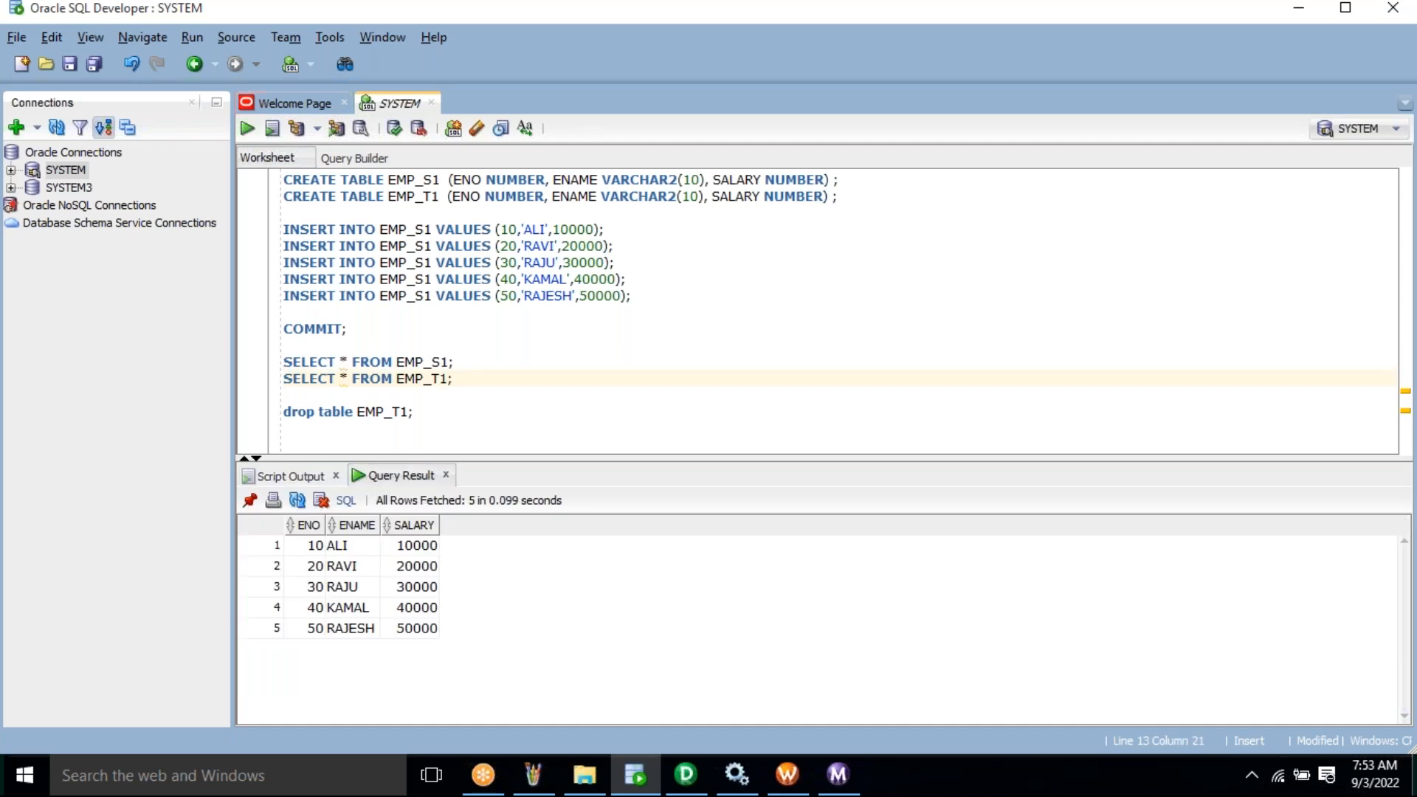
{"action": "key", "text": "ctrl+Return"}
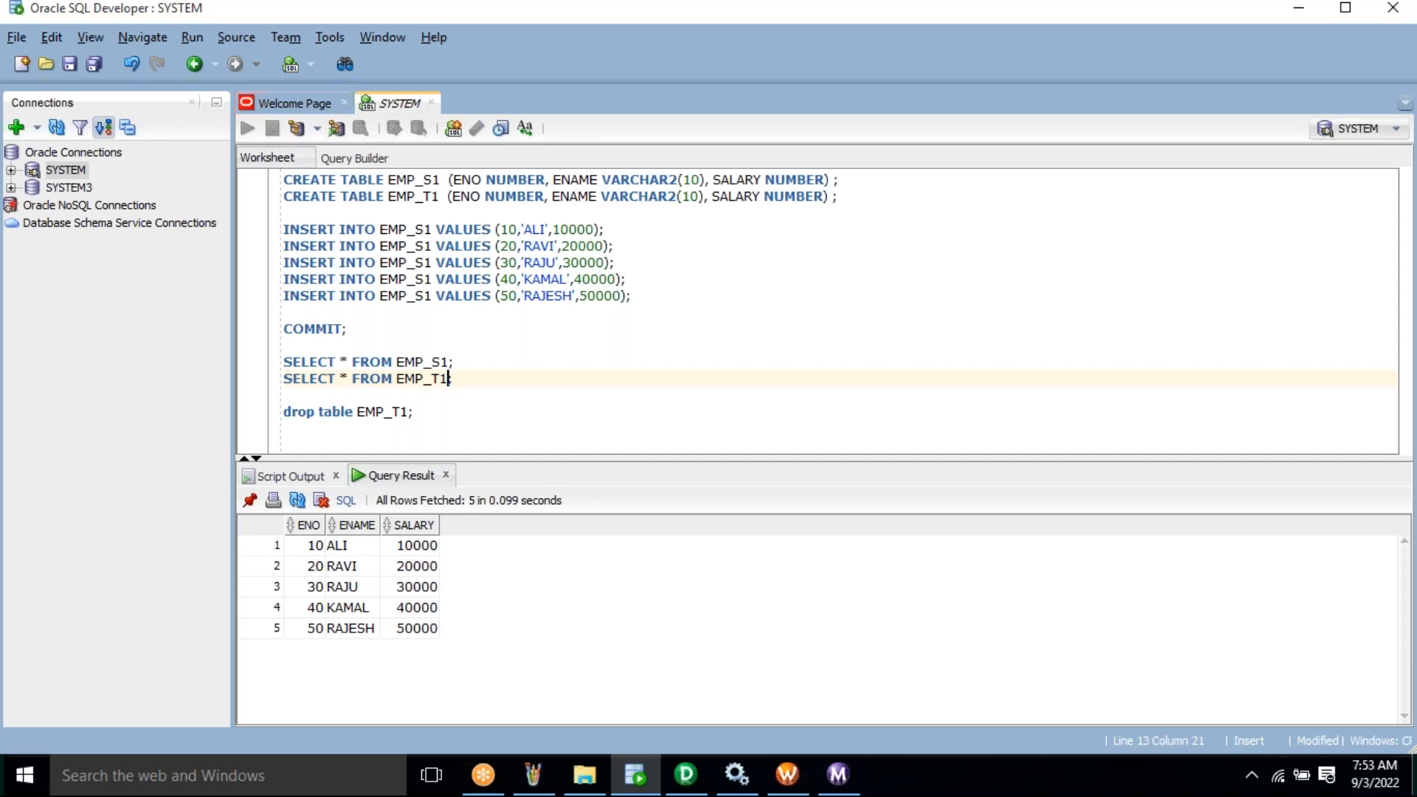
{"action": "key", "text": "Home"}
{"action": "key", "text": "shift+Down"}
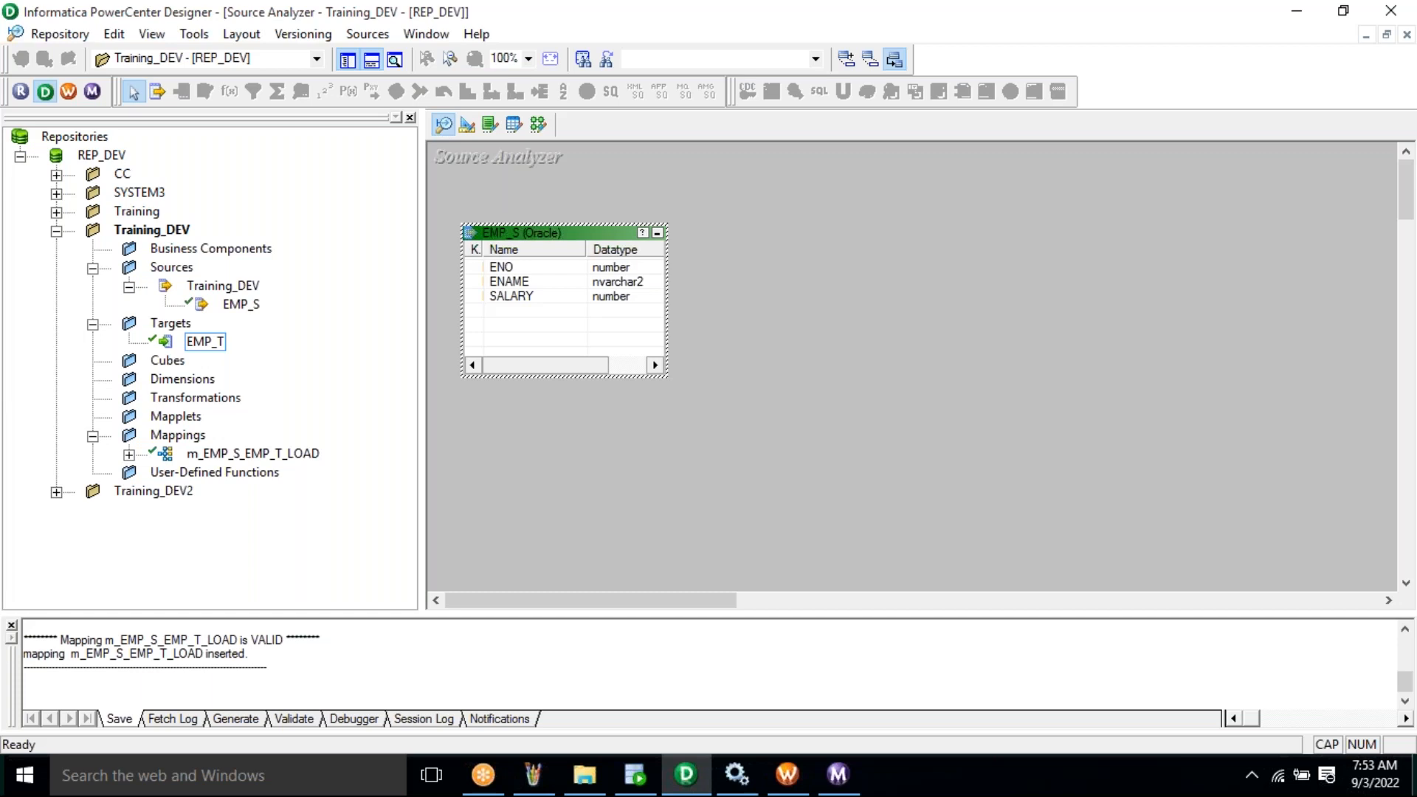
- Clear all tables from the Source Analyzer workspace in PowerCenter Designer
{"action": "key", "text": "alt+Tab"}
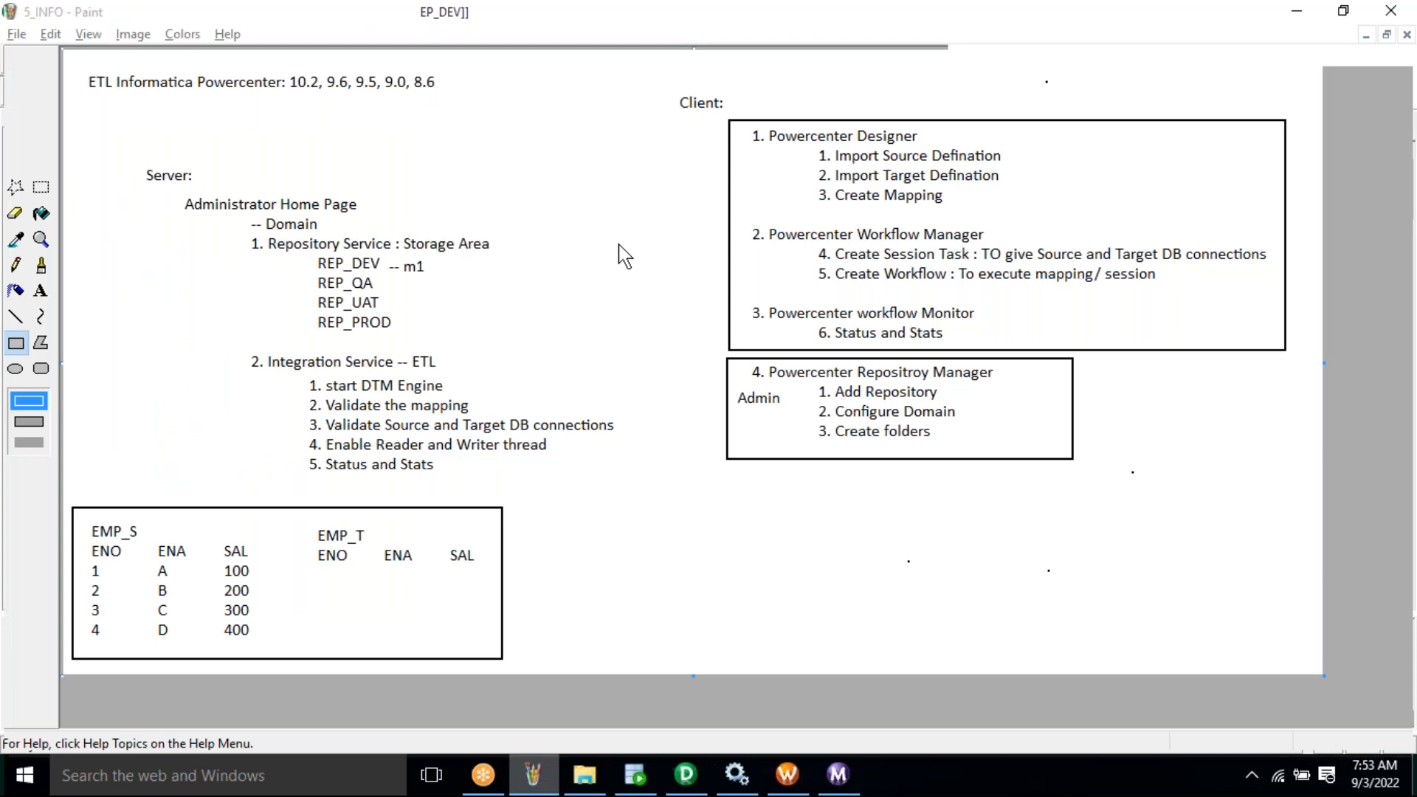
{"action": "key", "text": "alt+Tab"}
{"action": "right_click", "coordinate": [768, 195]}
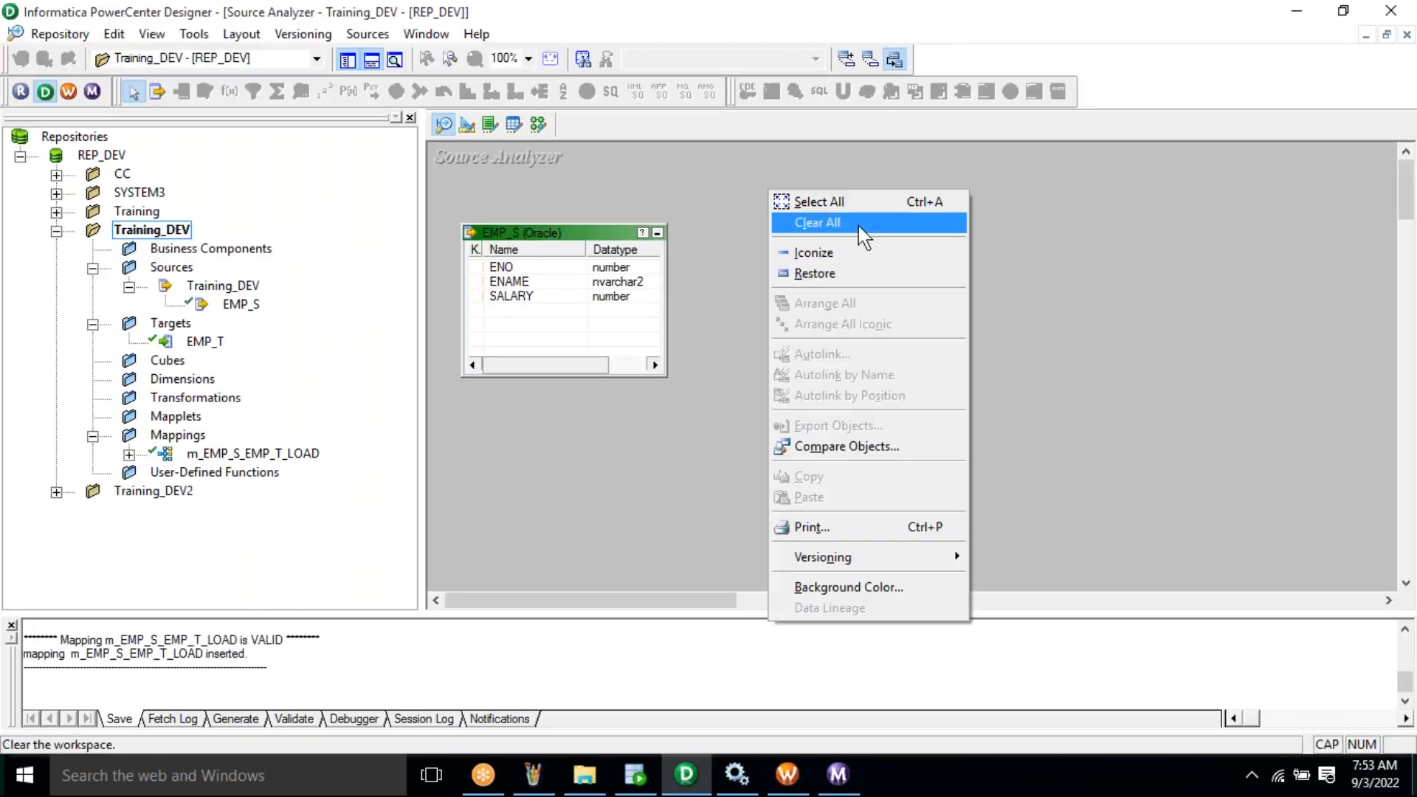
{"action": "key", "text": "Return"}
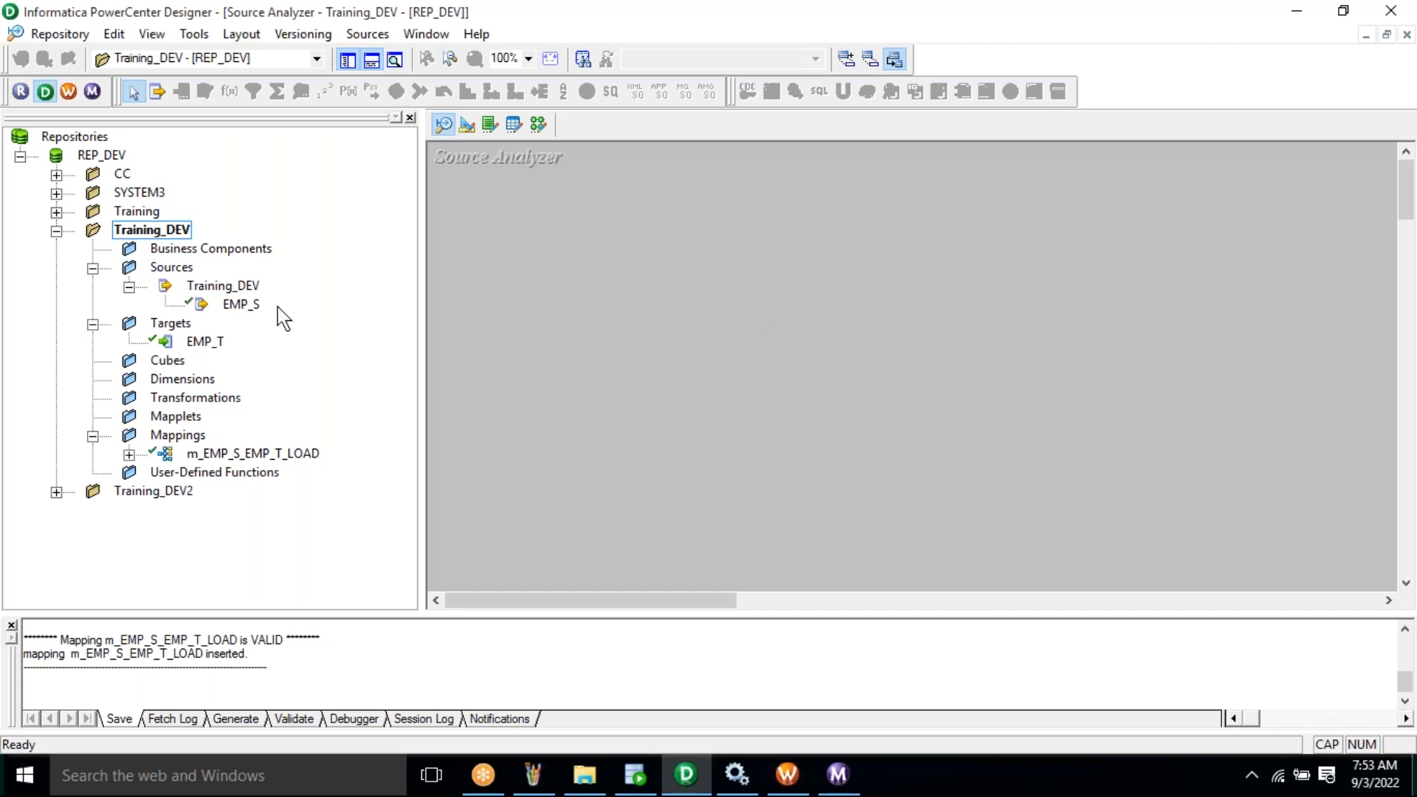
{"action": "left_click", "coordinate": [249, 309]}
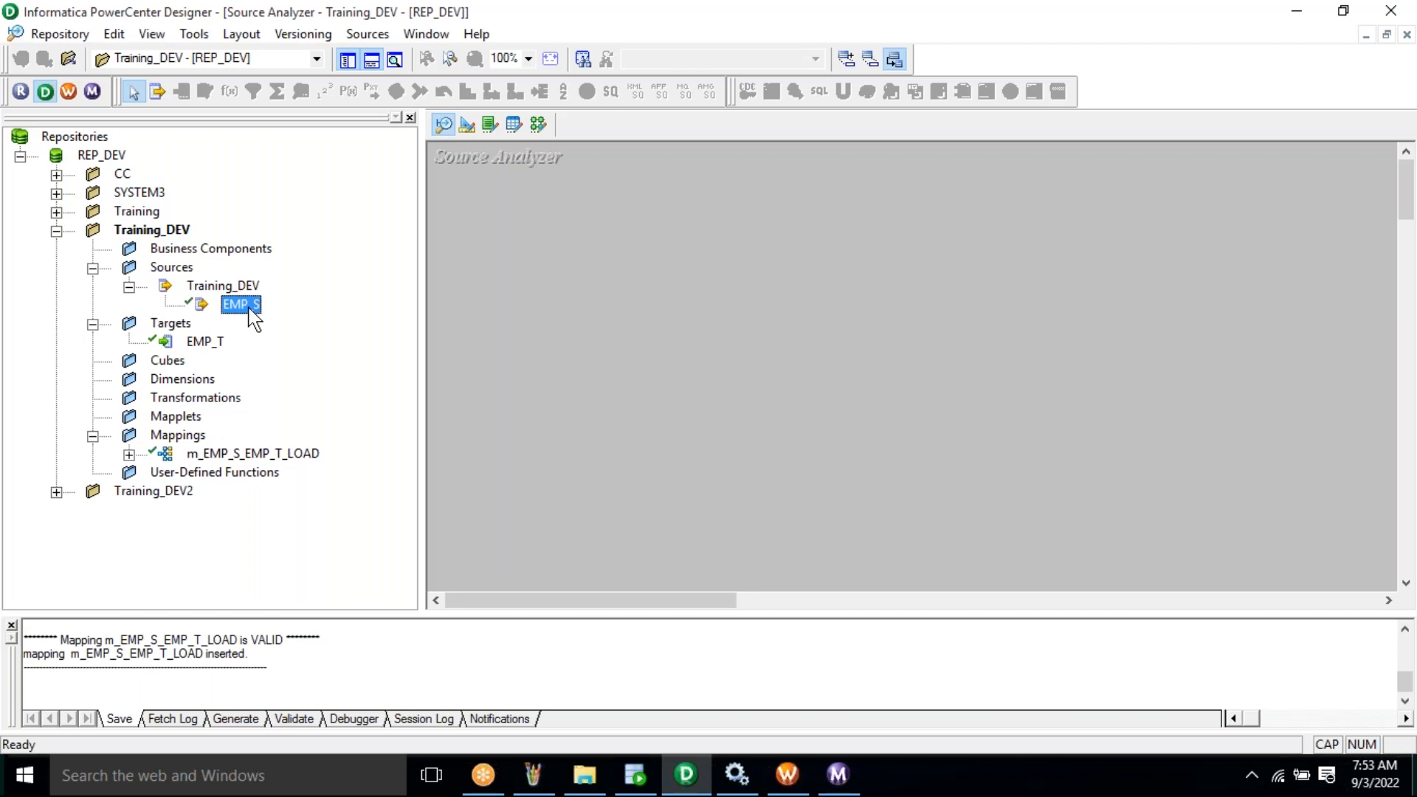
{"action": "left_click_drag", "start_coordinate": [253, 317], "coordinate": [473, 298]}
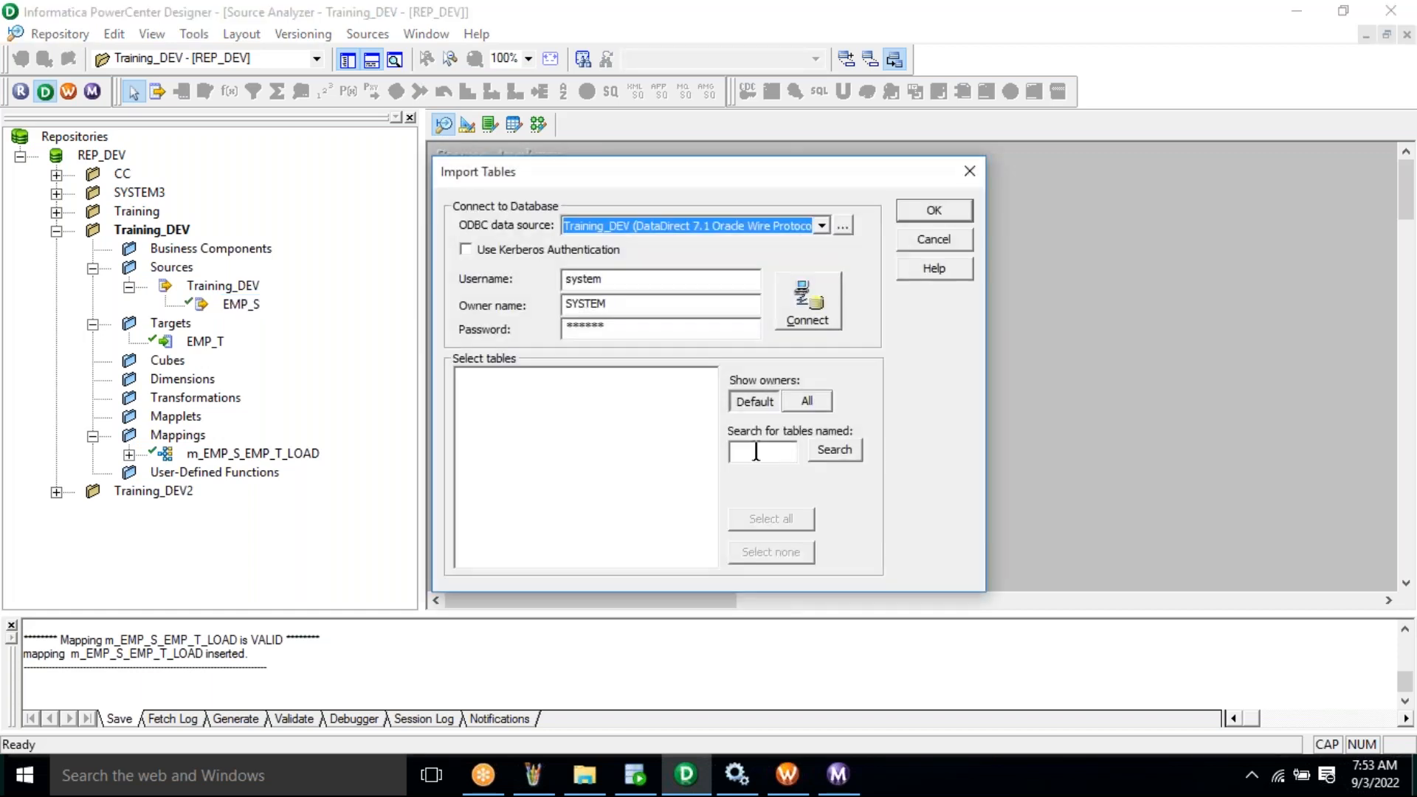
- Import table EMP_S1 from the SYSTEM schema as an Oracle source definition
{"action": "left_click", "coordinate": [757, 450]}
{"action": "type", "text": "EMP_S1"}
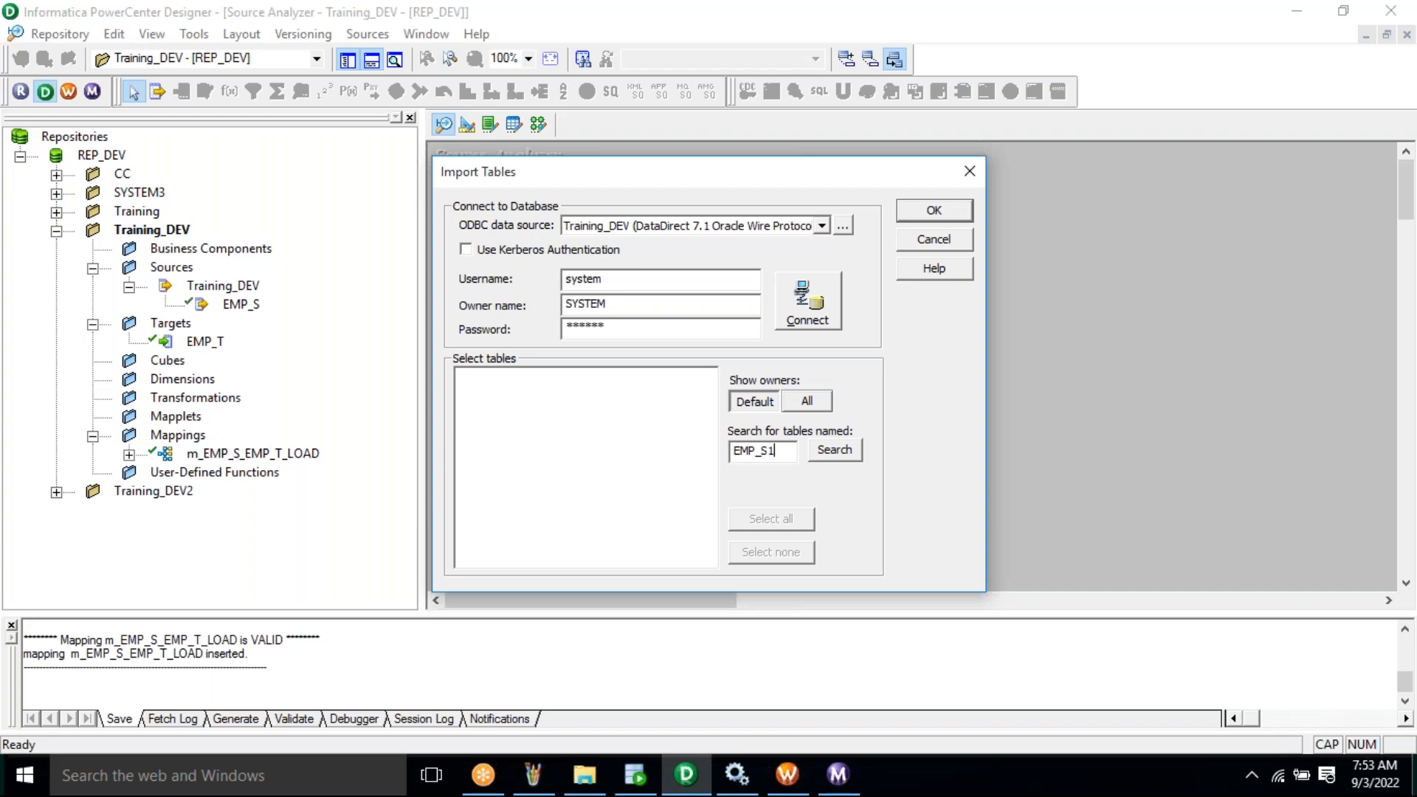
{"action": "key", "text": "alt+c"}
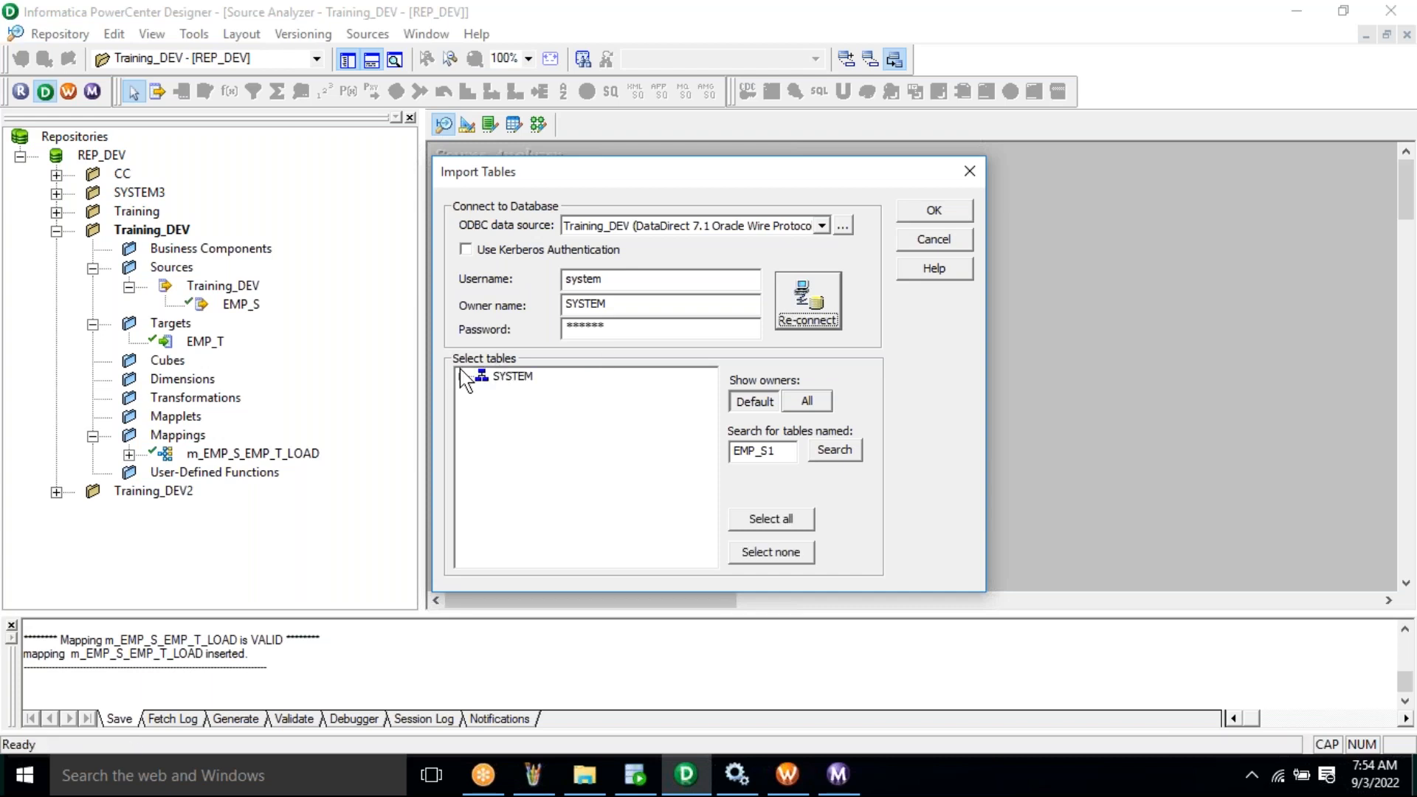
{"action": "left_click", "coordinate": [461, 376]}
{"action": "left_click", "coordinate": [482, 393]}
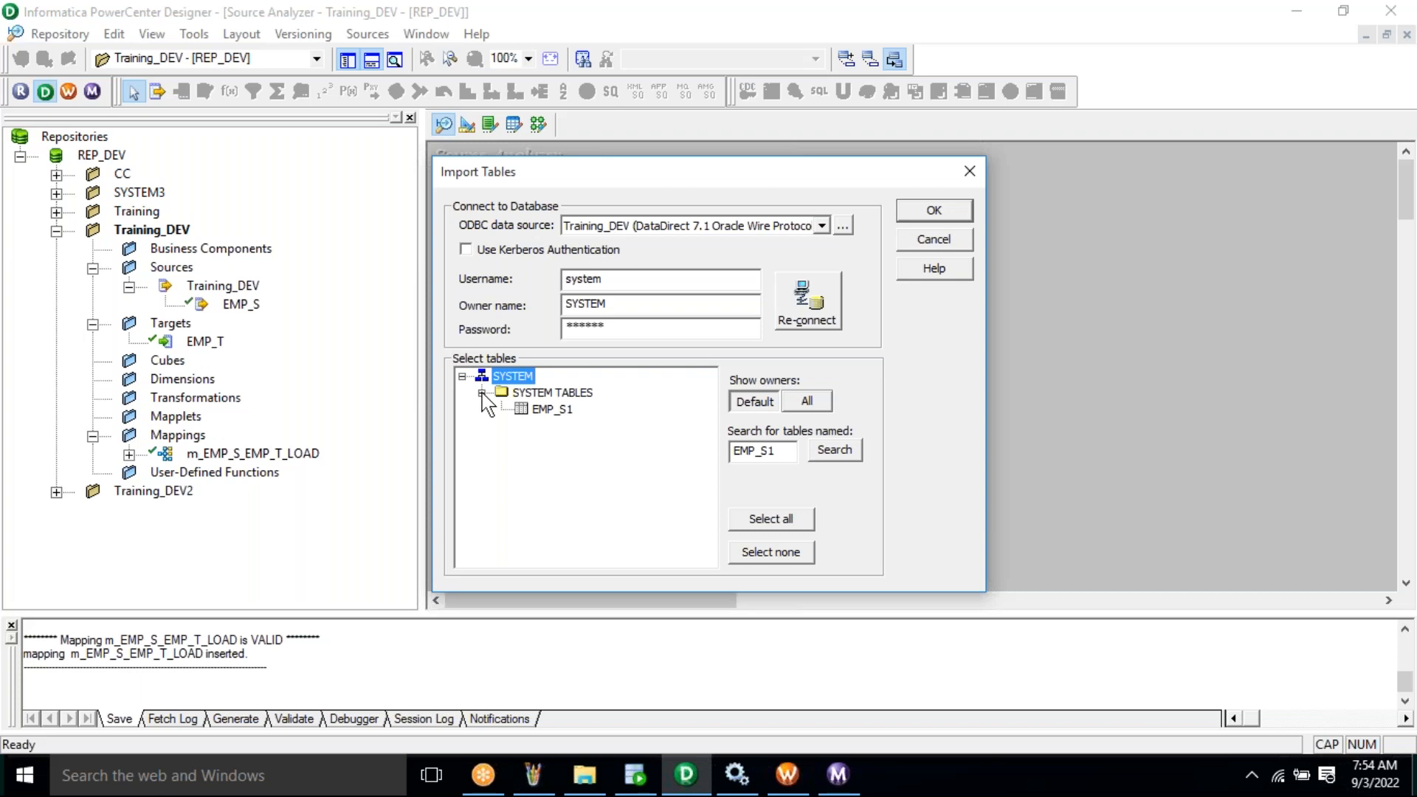
{"action": "left_click", "coordinate": [934, 212]}
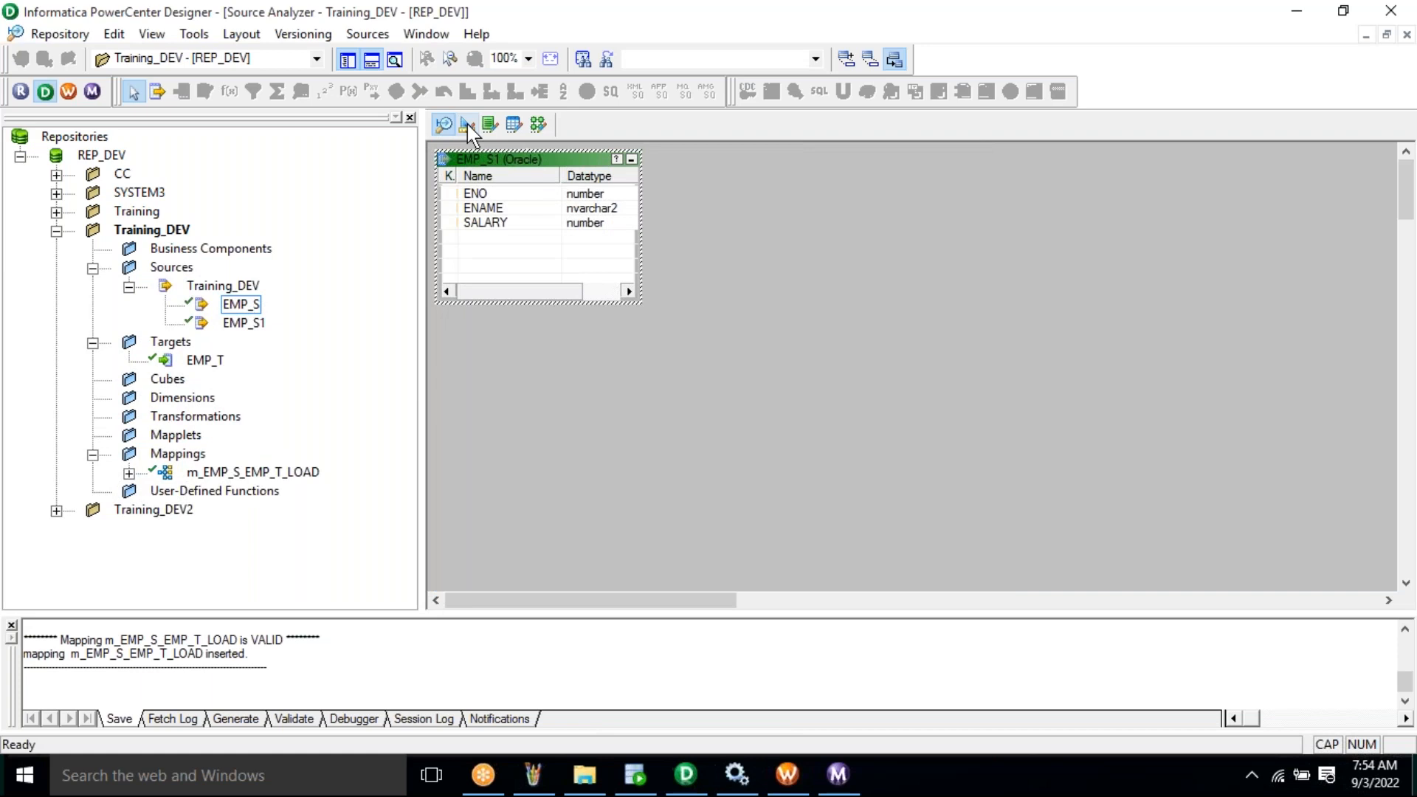
{"action": "left_click", "coordinate": [468, 125]}
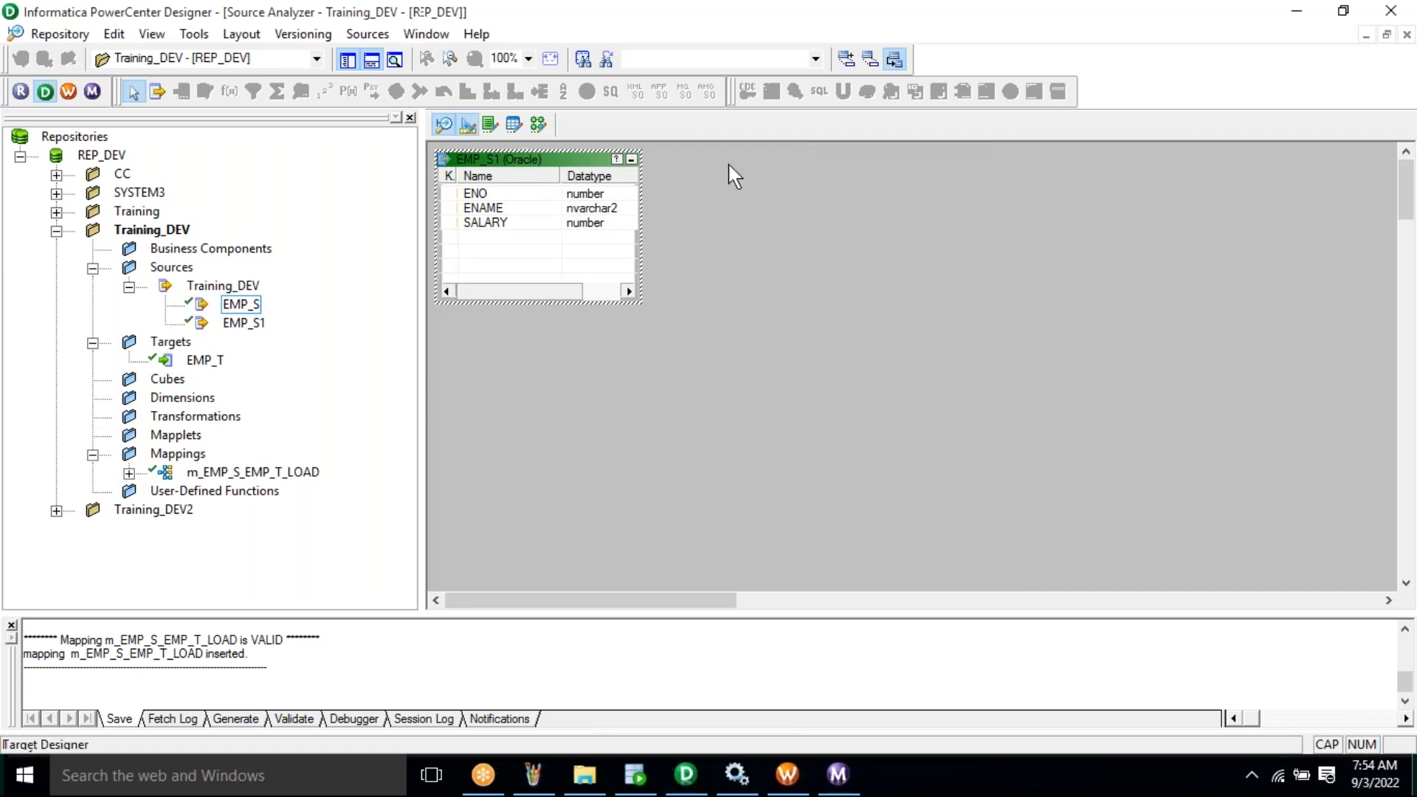
- Clear EMP_T from the Target Designer and import EMP_T1 from Oracle as a target definition
{"action": "right_click", "coordinate": [729, 164]}
{"action": "left_click", "coordinate": [803, 209]}
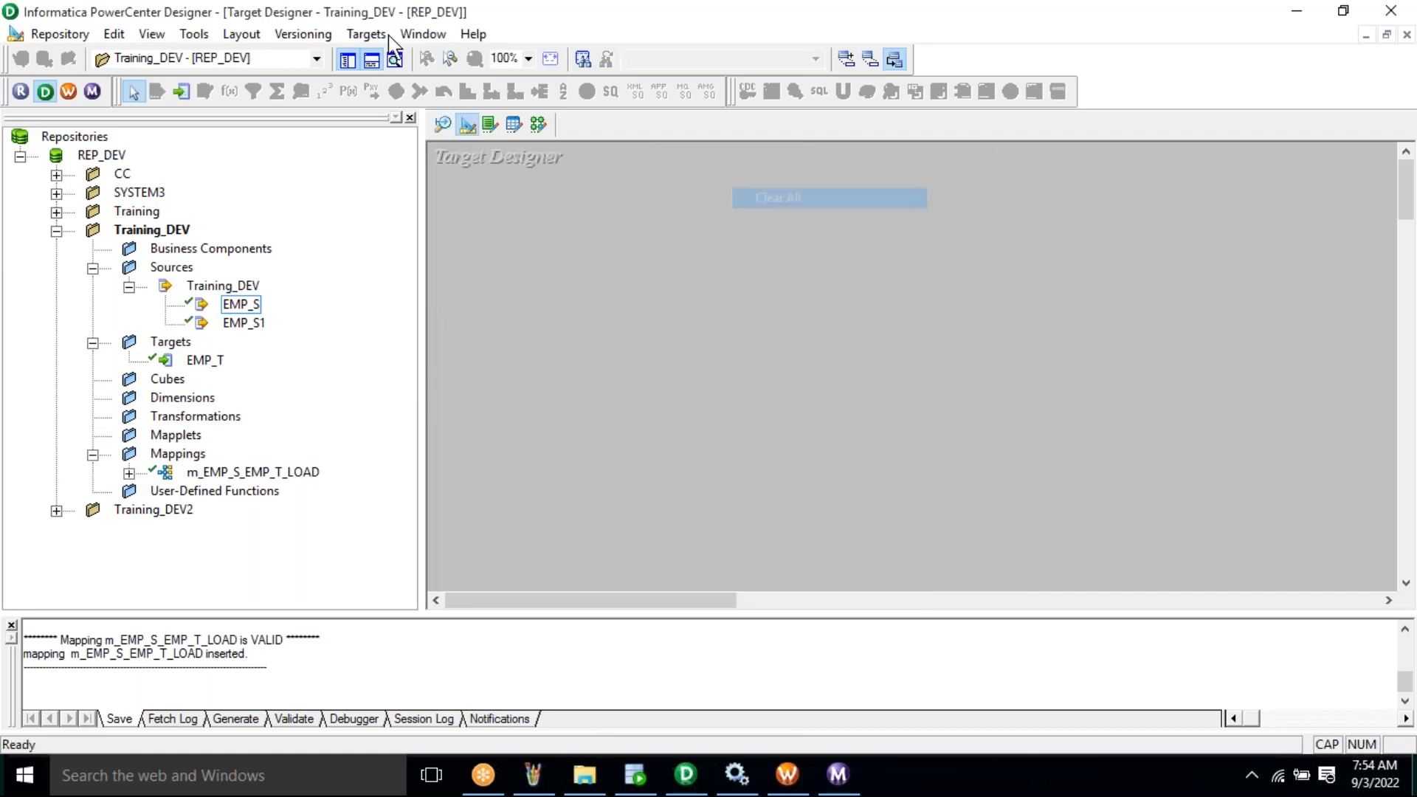
{"action": "left_click", "coordinate": [366, 34]}
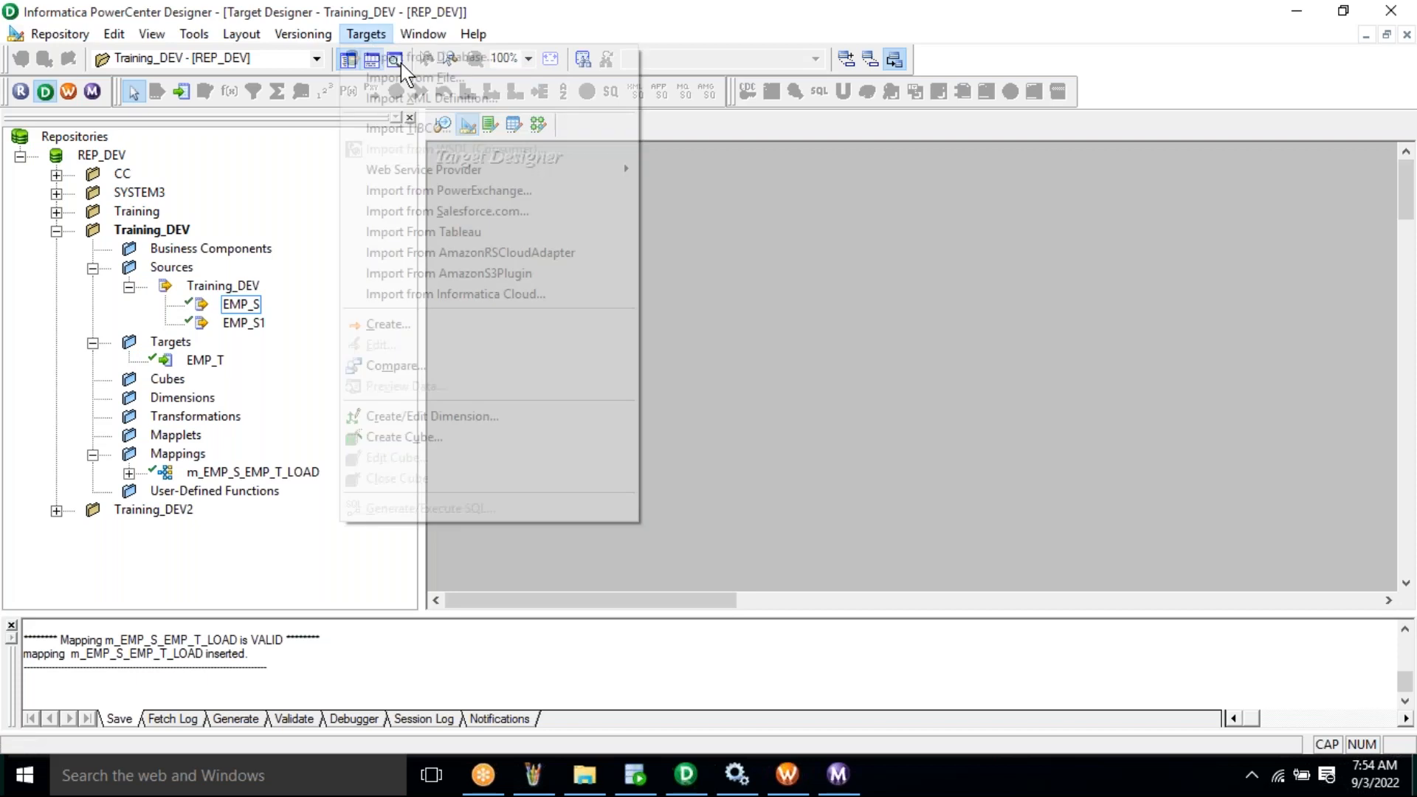
{"action": "left_click", "coordinate": [404, 58]}
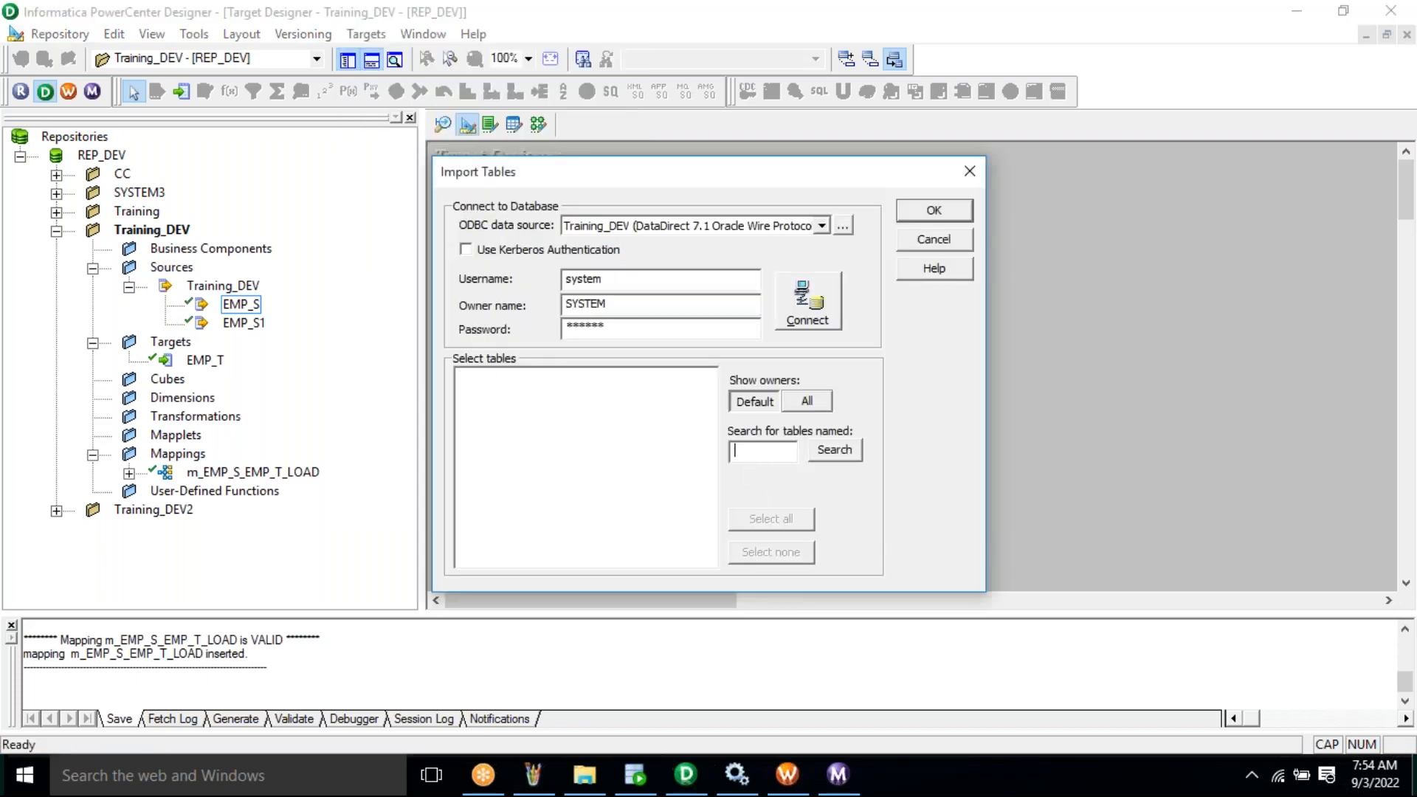
{"action": "type", "text": "EMP_T1"}
{"action": "key", "text": "alt+c"}
{"action": "left_click", "coordinate": [481, 393]}
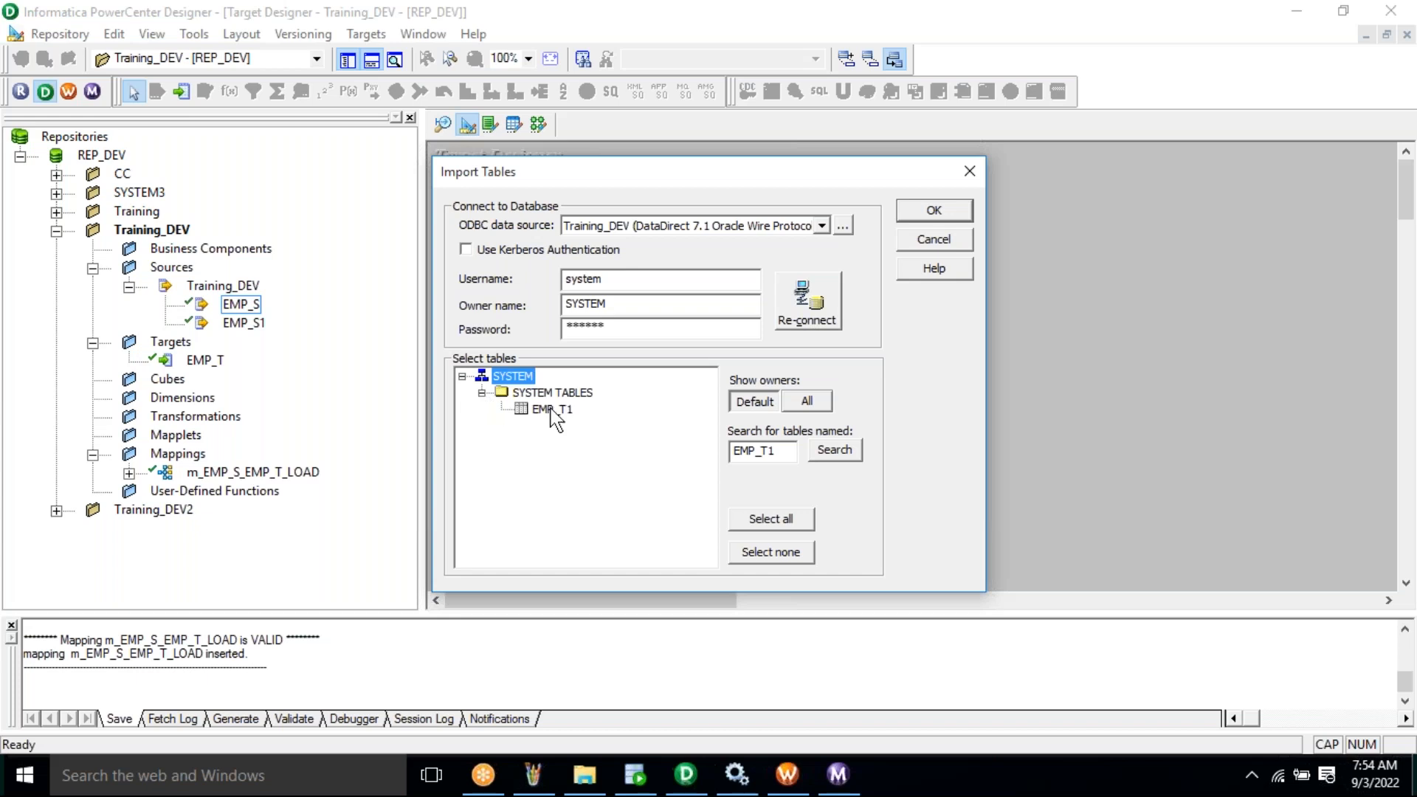
{"action": "left_click", "coordinate": [553, 410]}
{"action": "key", "text": "Return"}
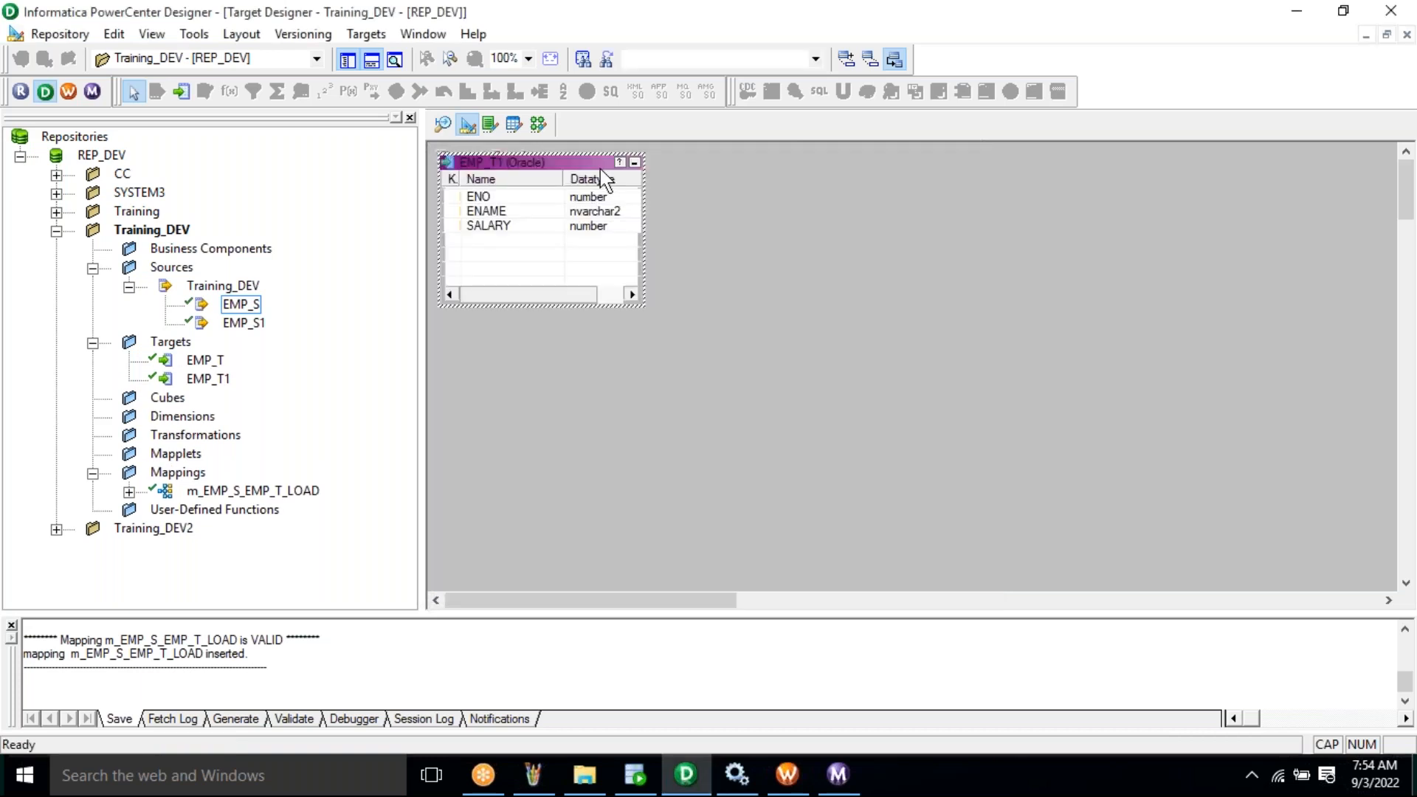
- In the Mapping Designer, create mapping m_EMP_S1_EMP_T1_LOAD, copying its name before confirming
{"action": "left_click", "coordinate": [539, 125]}
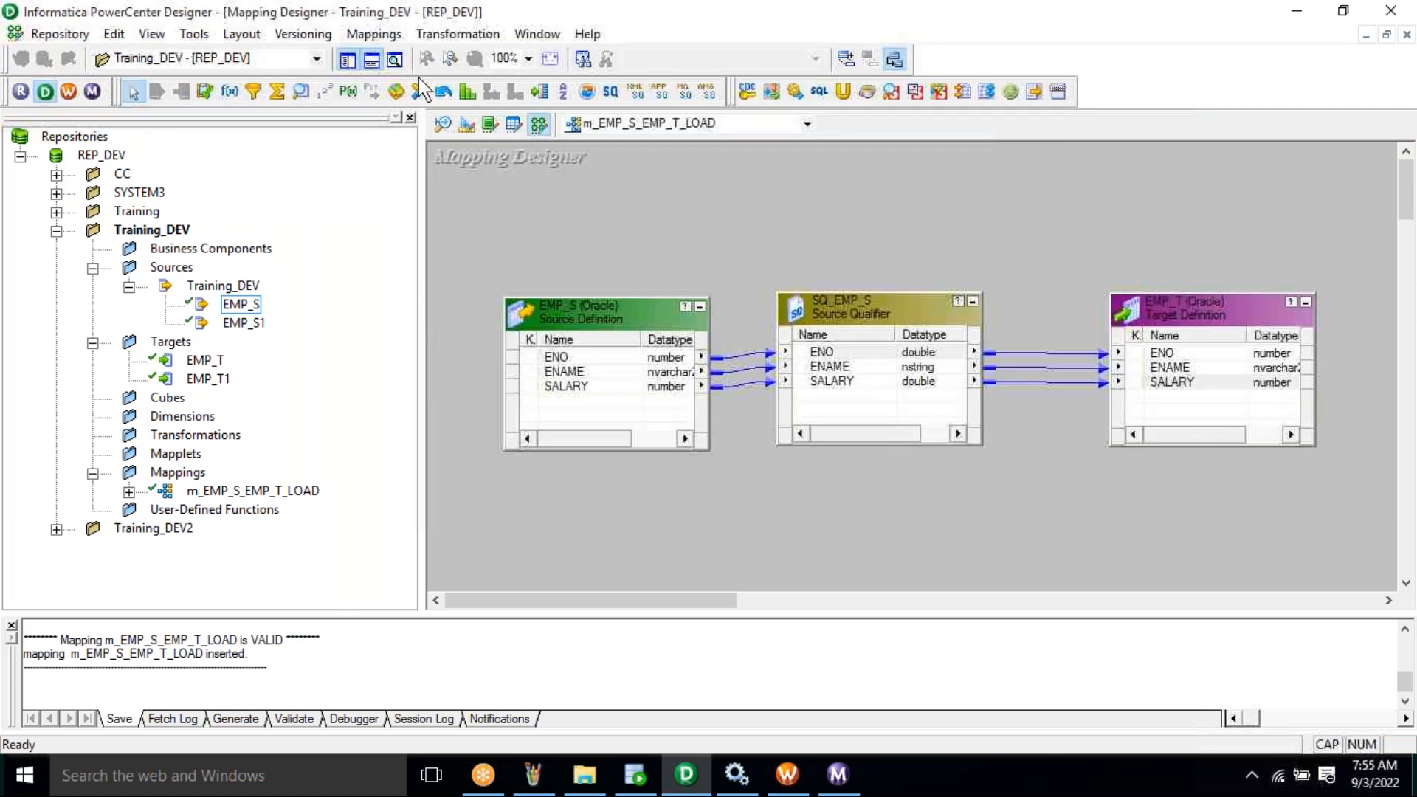
{"action": "left_click", "coordinate": [374, 34]}
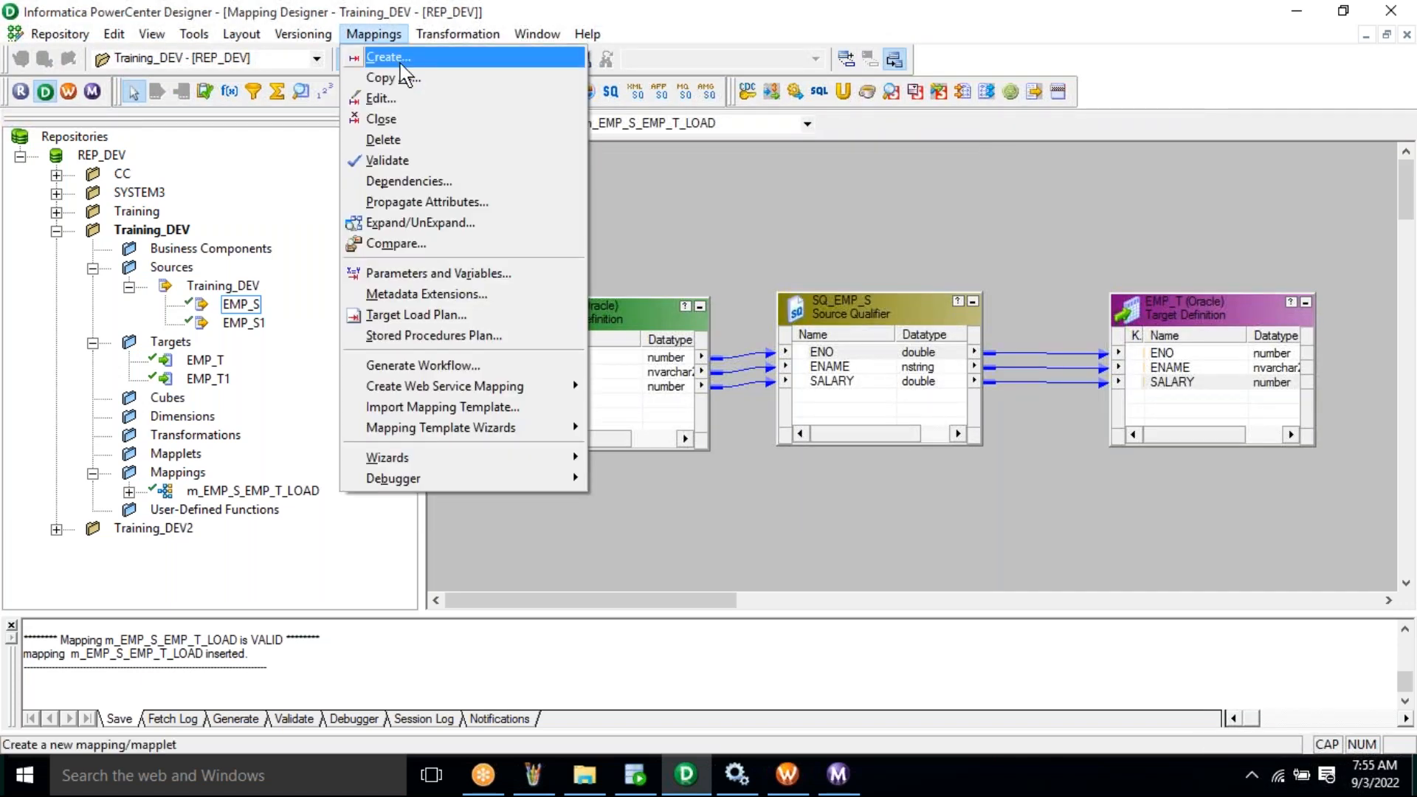
{"action": "left_click", "coordinate": [401, 64]}
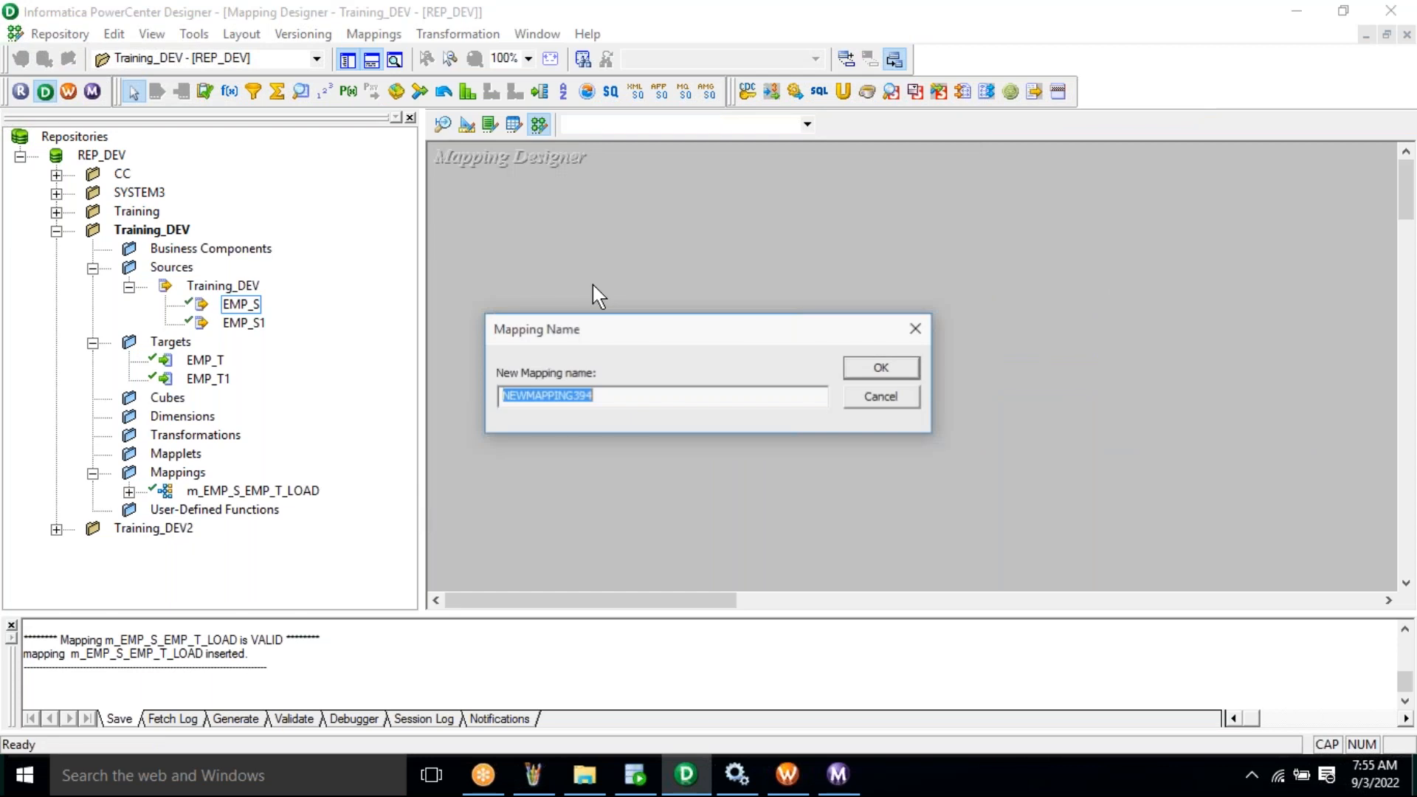
{"action": "left_click_drag", "start_coordinate": [608, 329], "coordinate": [626, 280]}
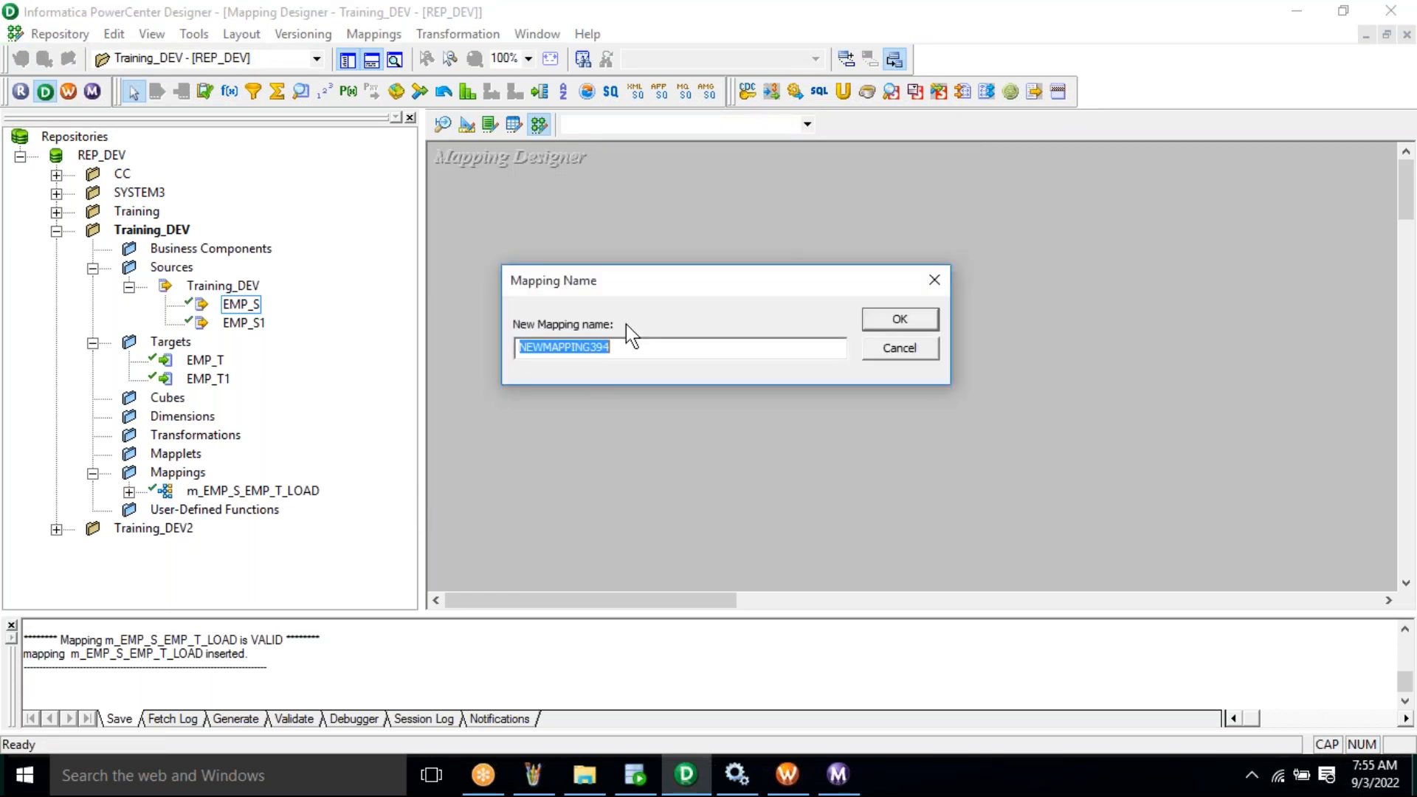
{"action": "left_click_drag", "start_coordinate": [626, 280], "coordinate": [625, 283]}
{"action": "type", "text": "m_EMP"}
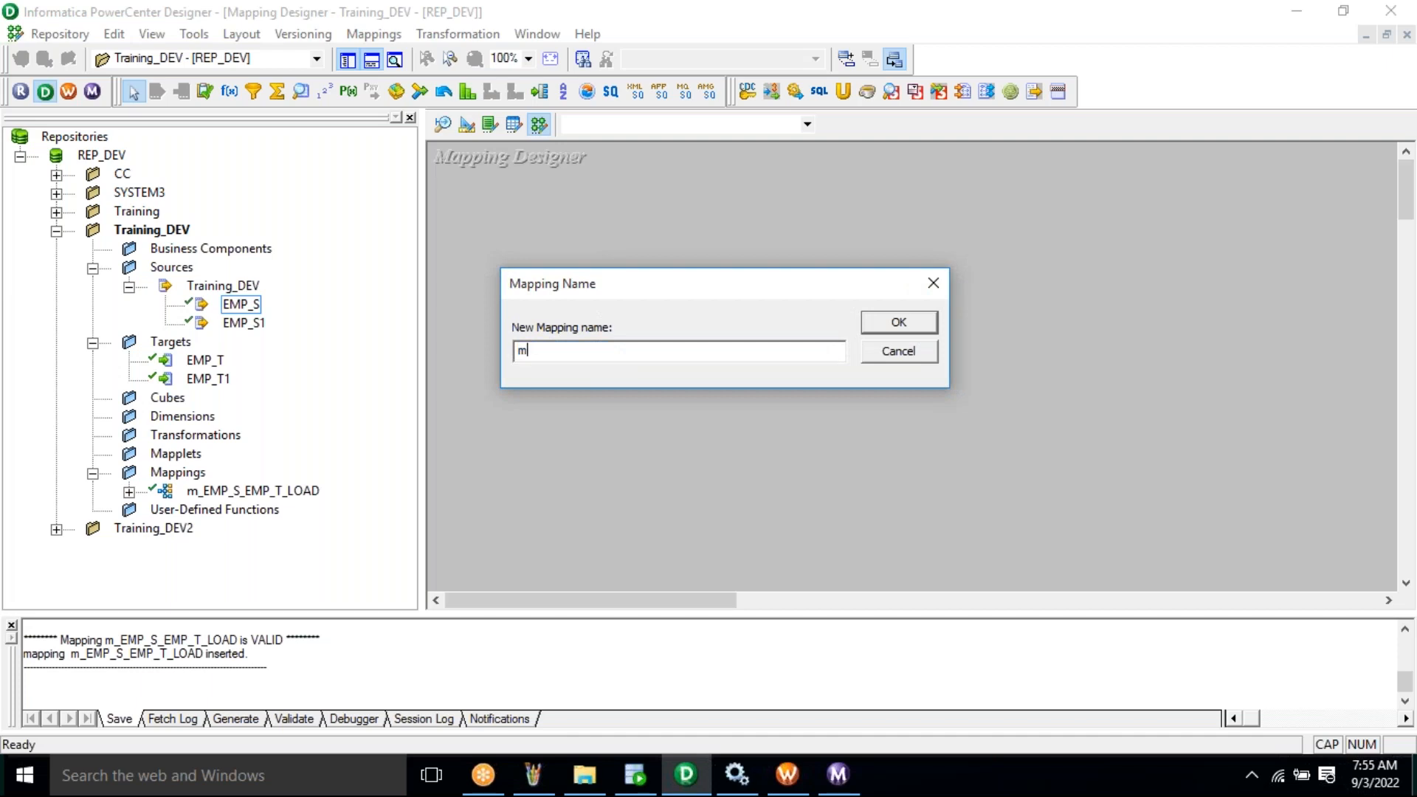
{"action": "type", "text": "_S"}
{"action": "right_click", "coordinate": [607, 350]}
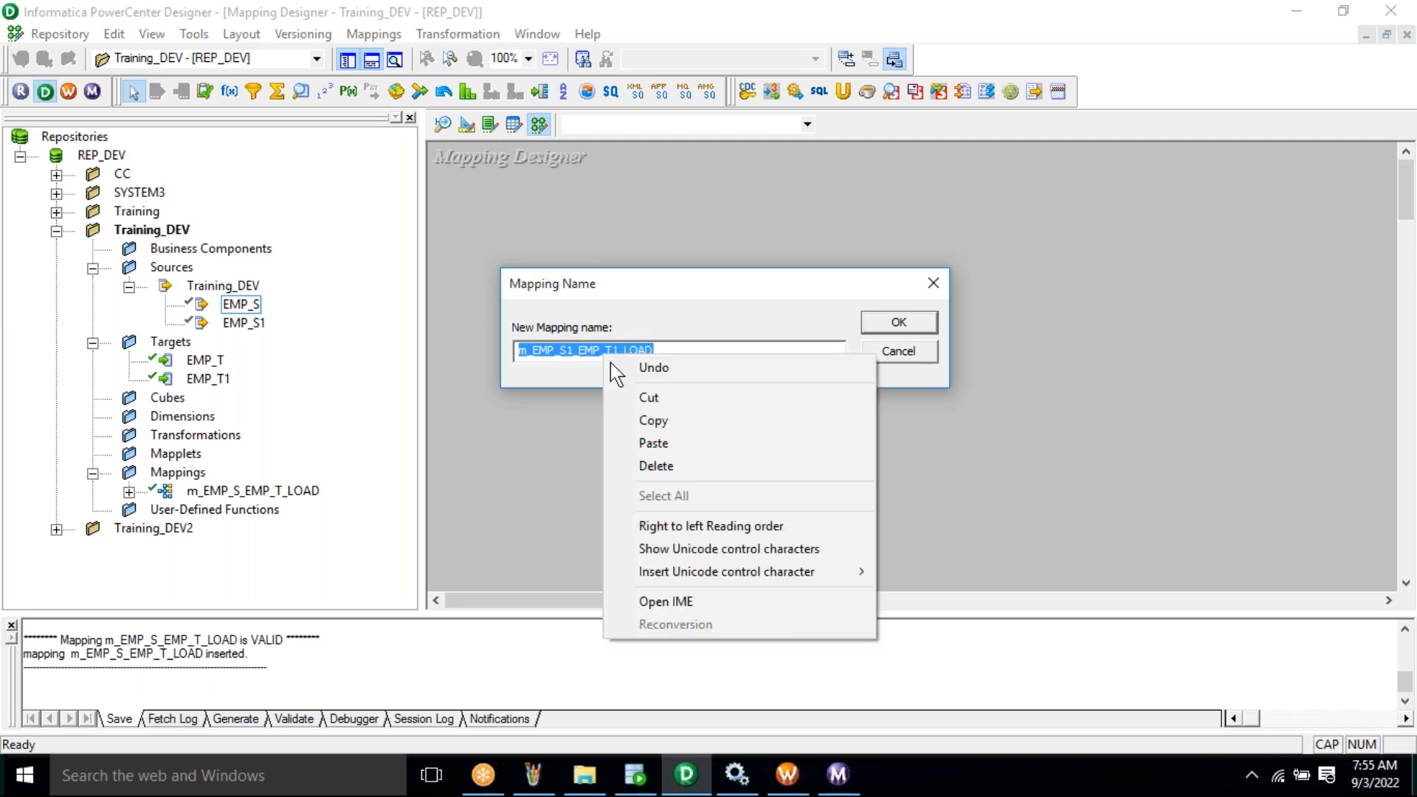
{"action": "left_click", "coordinate": [680, 423]}
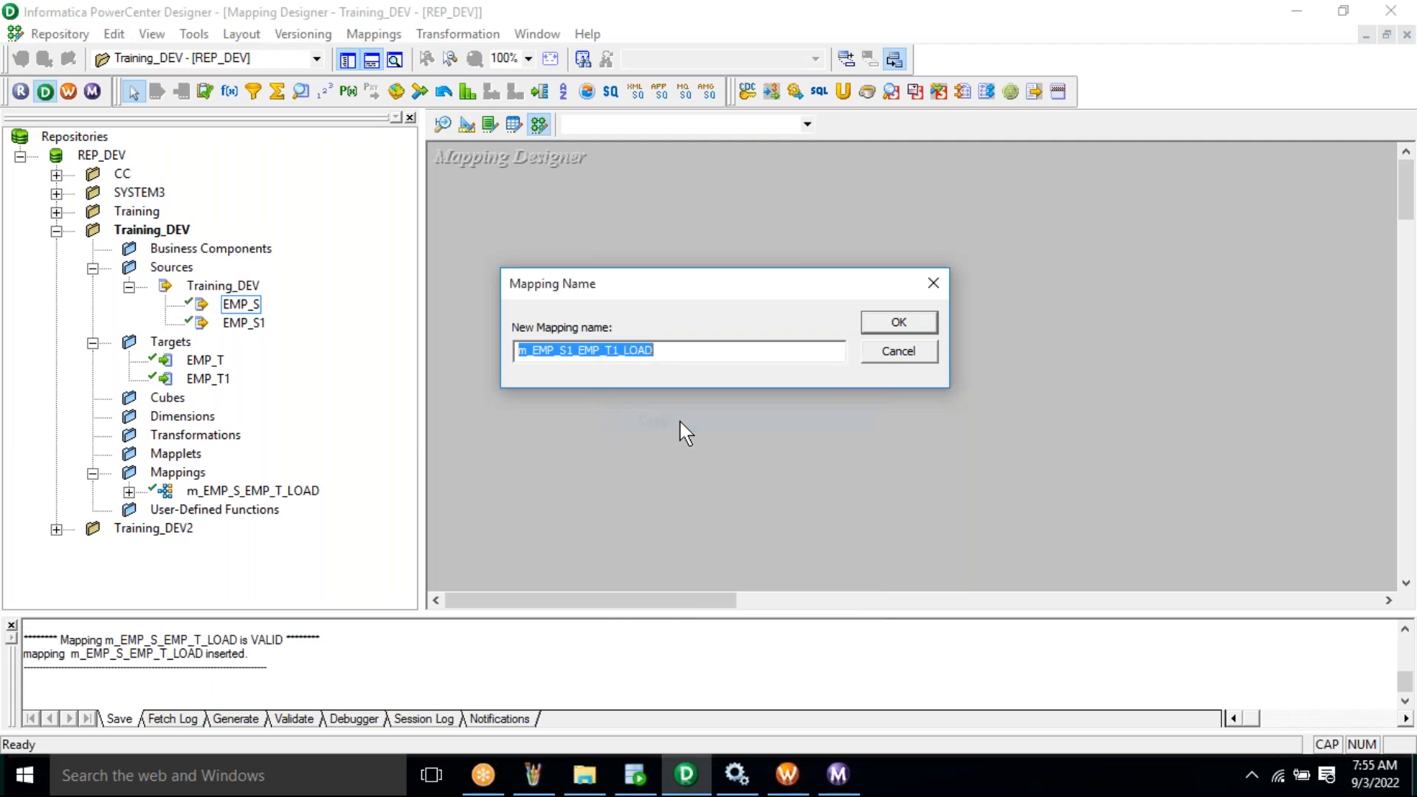
{"action": "left_click", "coordinate": [899, 325]}
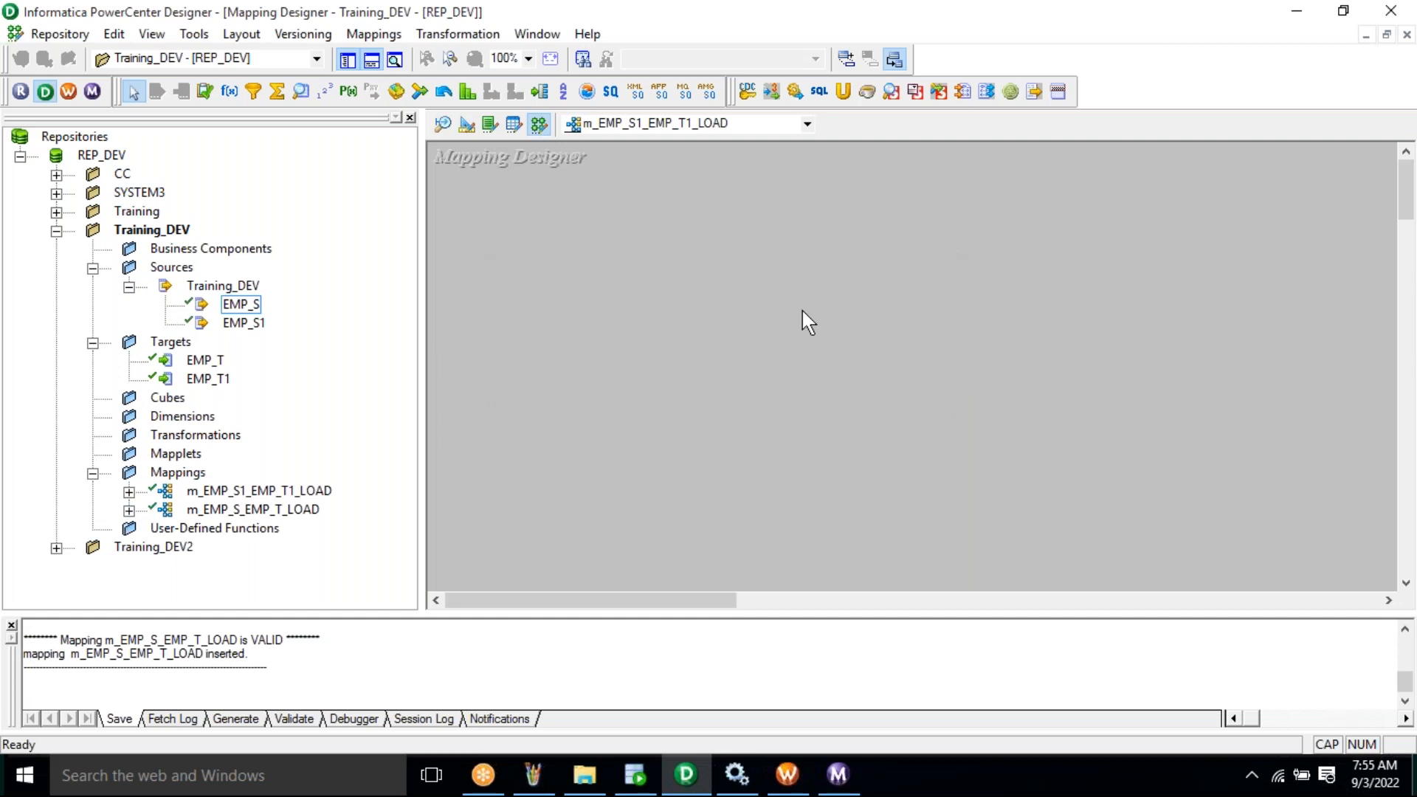
- Add EMP_S1 and link all three SQ_EMP_S1 ports to the matching EMP_T1 ports
{"action": "left_click", "coordinate": [250, 328]}
{"action": "left_click_drag", "start_coordinate": [247, 329], "coordinate": [409, 330]}
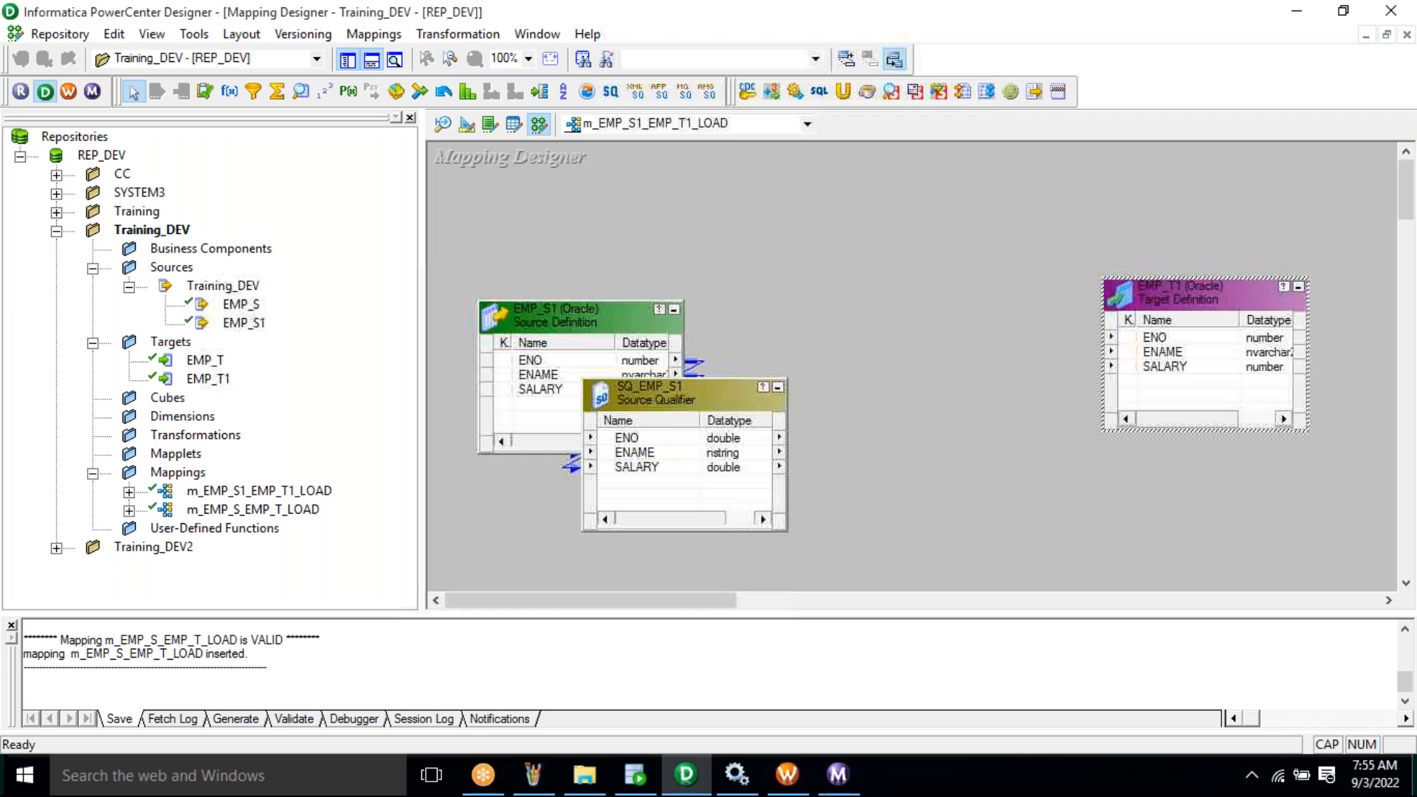
{"action": "left_click_drag", "start_coordinate": [694, 395], "coordinate": [902, 314]}
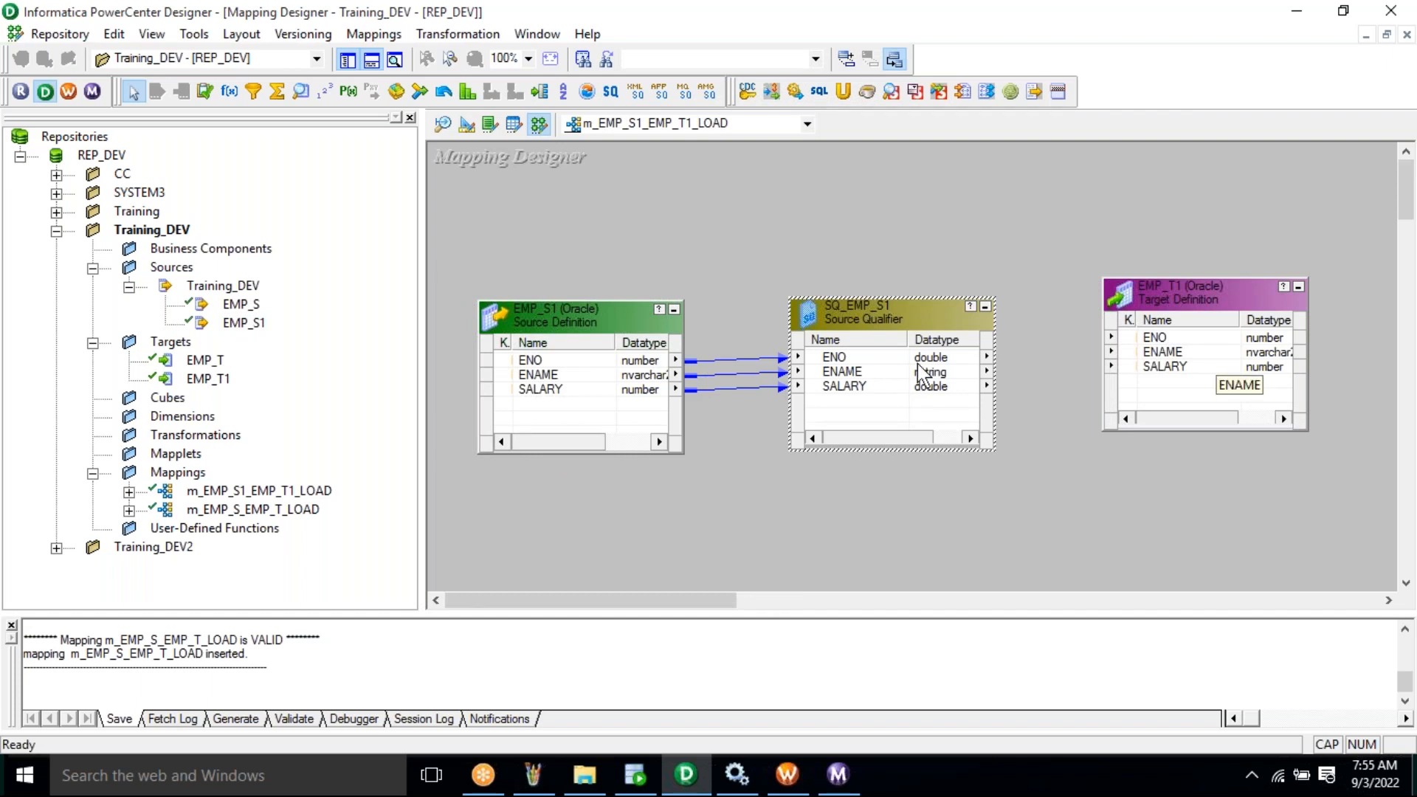
{"action": "left_click", "coordinate": [874, 362]}
{"action": "right_click", "coordinate": [874, 363]}
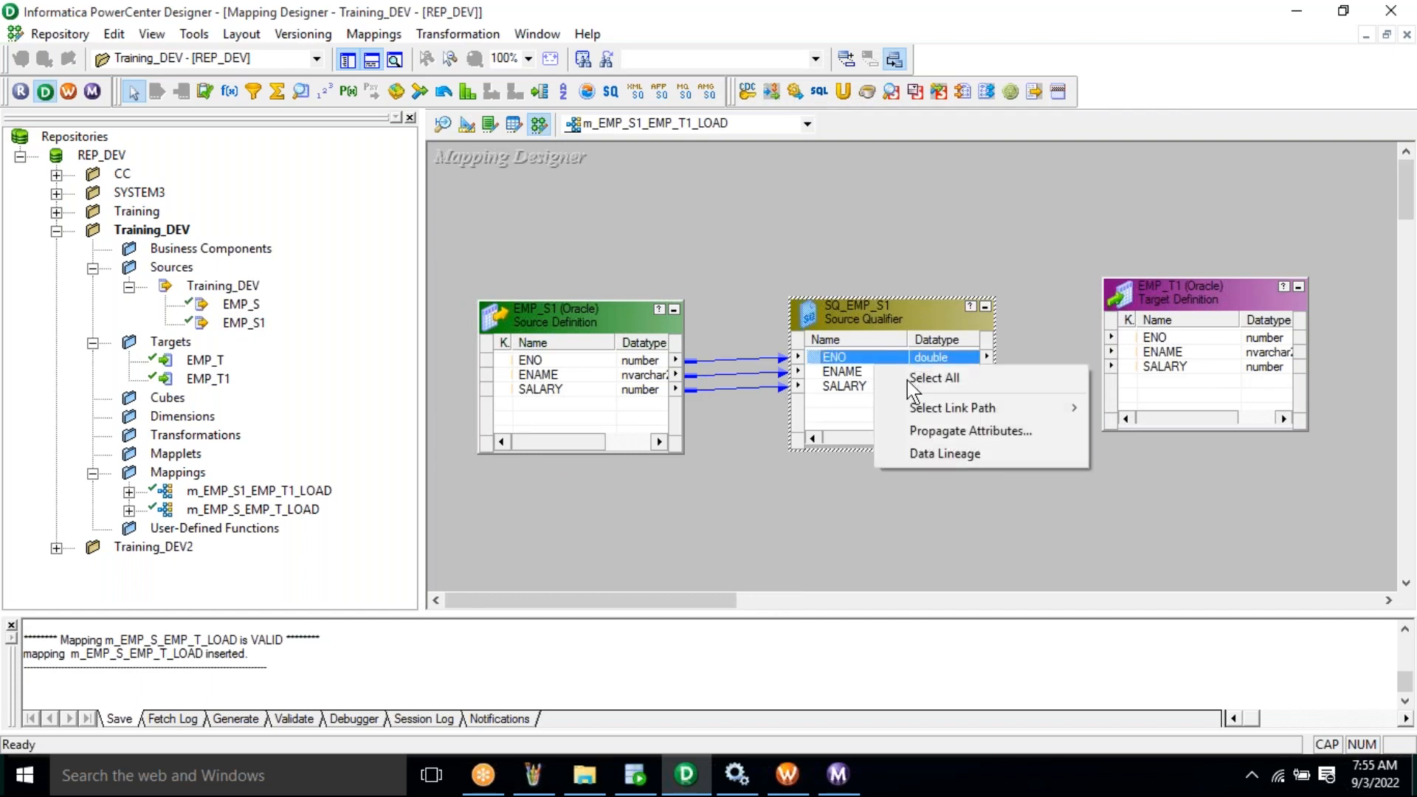
{"action": "left_click", "coordinate": [909, 380]}
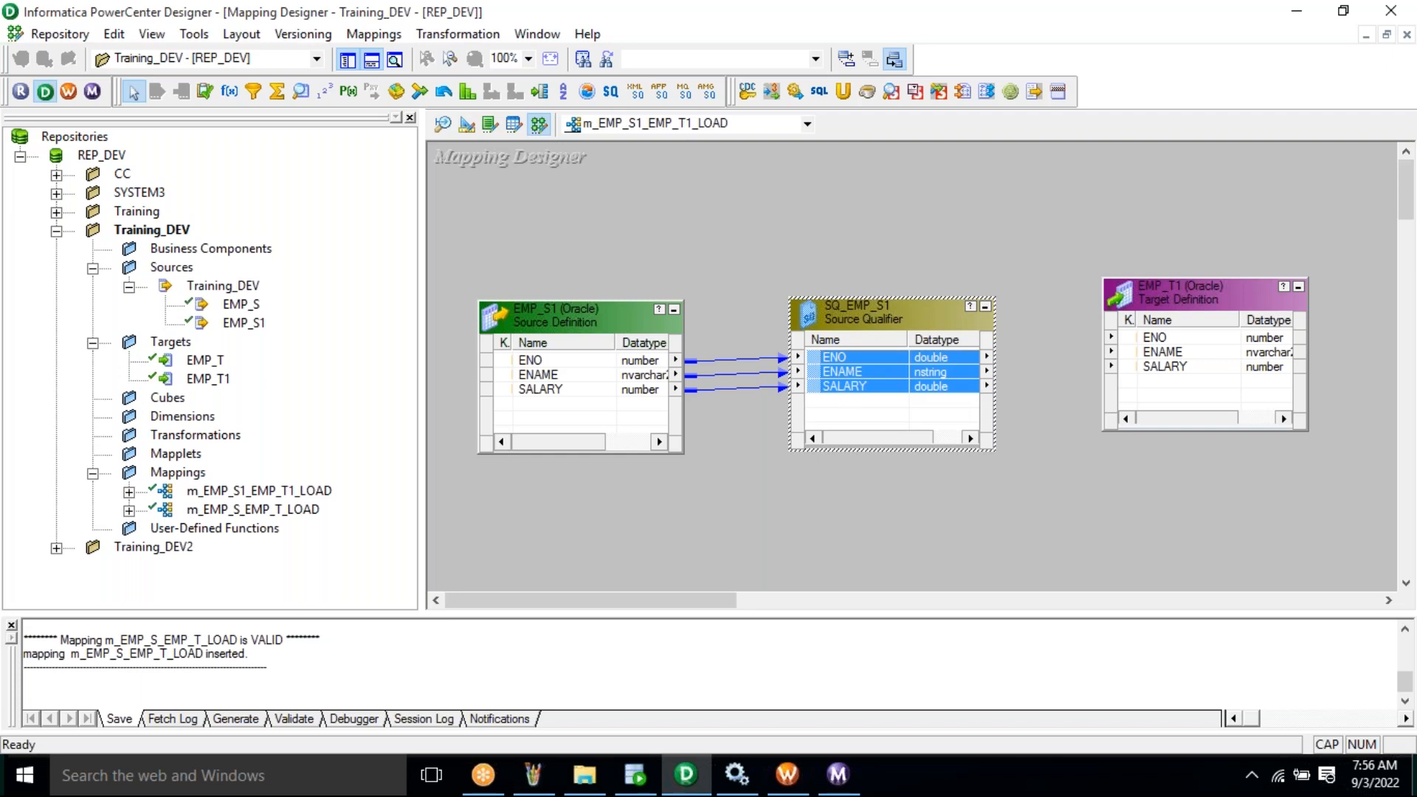
{"action": "left_click_drag", "start_coordinate": [836, 358], "coordinate": [1156, 338]}
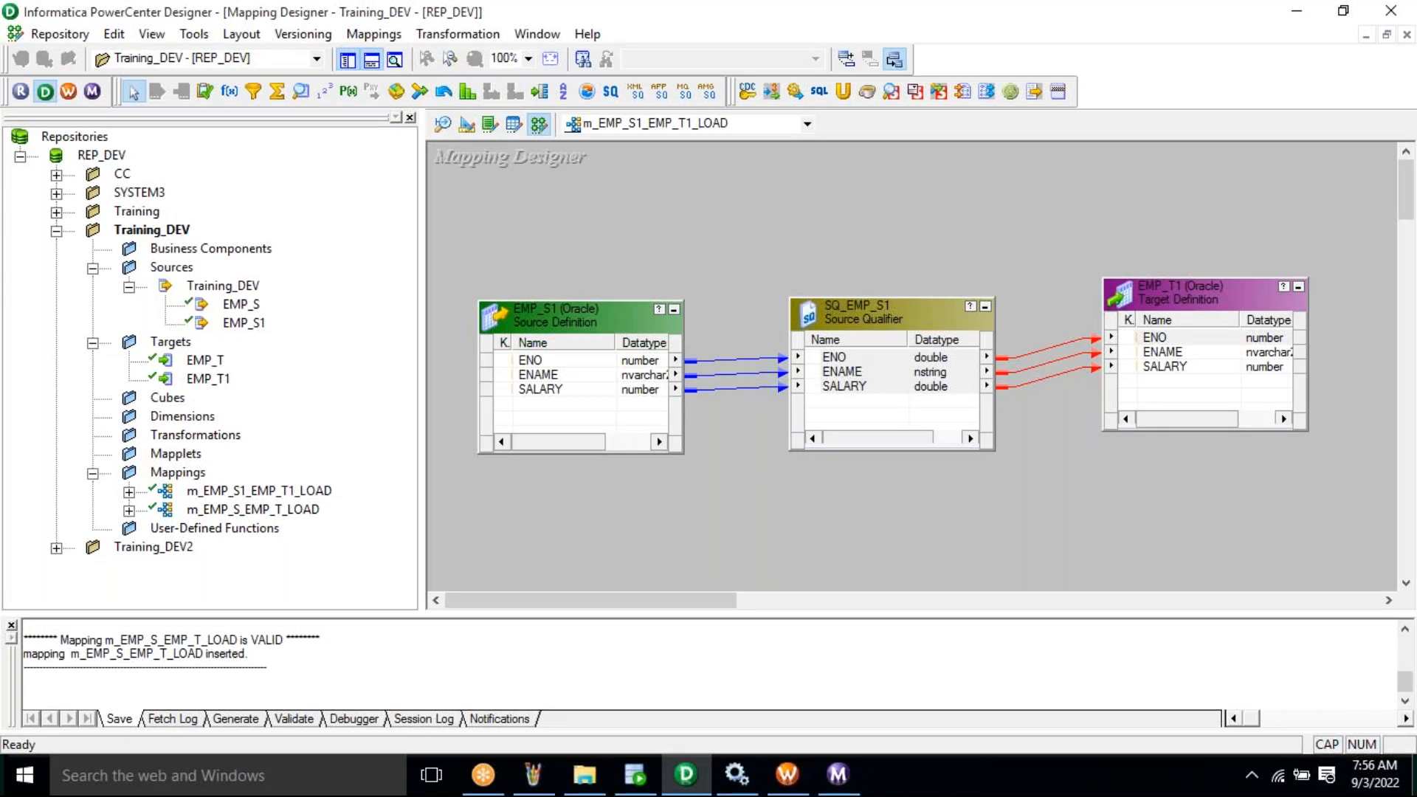
{"action": "left_click", "coordinate": [929, 229]}
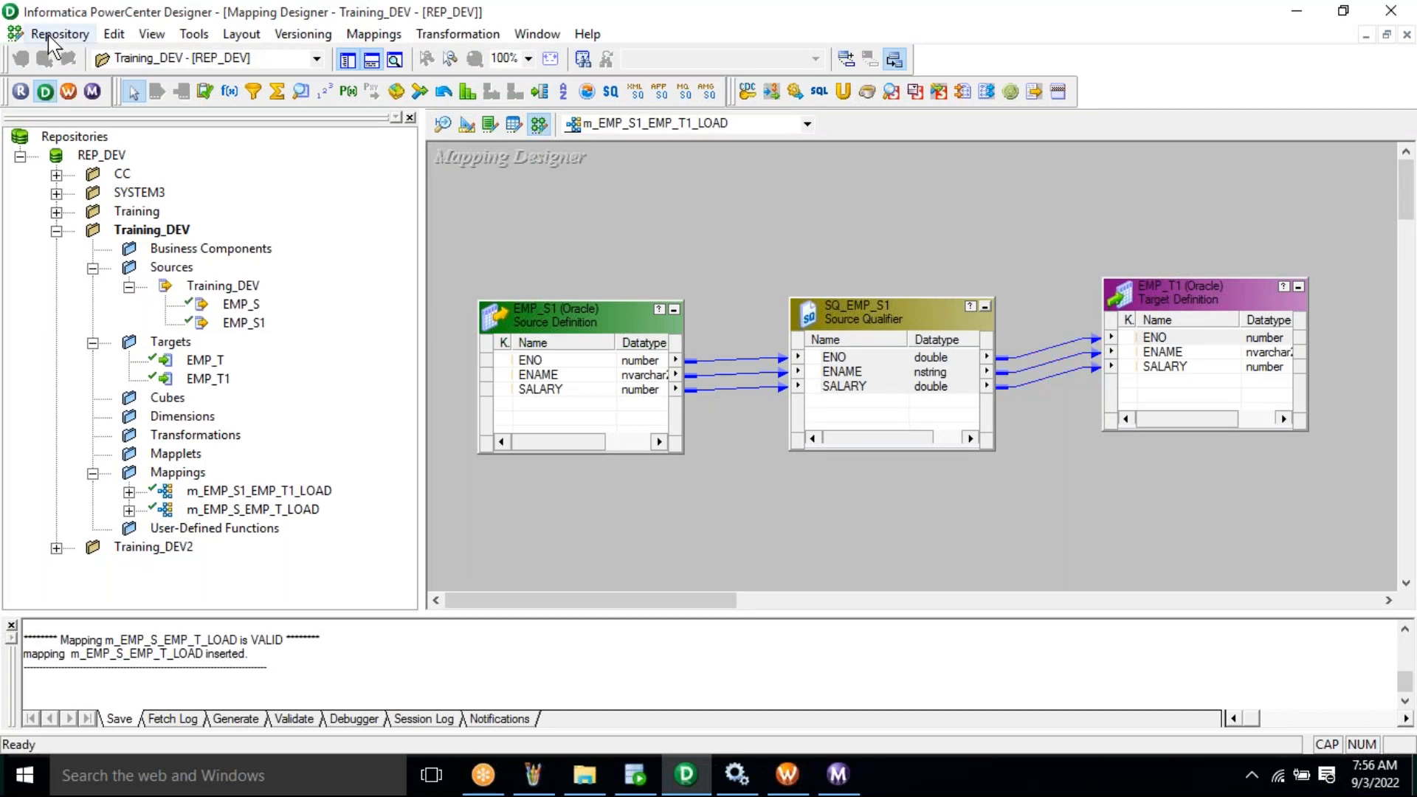
- Save mapping m_EMP_S1_EMP_T1_LOAD to the repository
{"action": "left_click", "coordinate": [49, 37]}
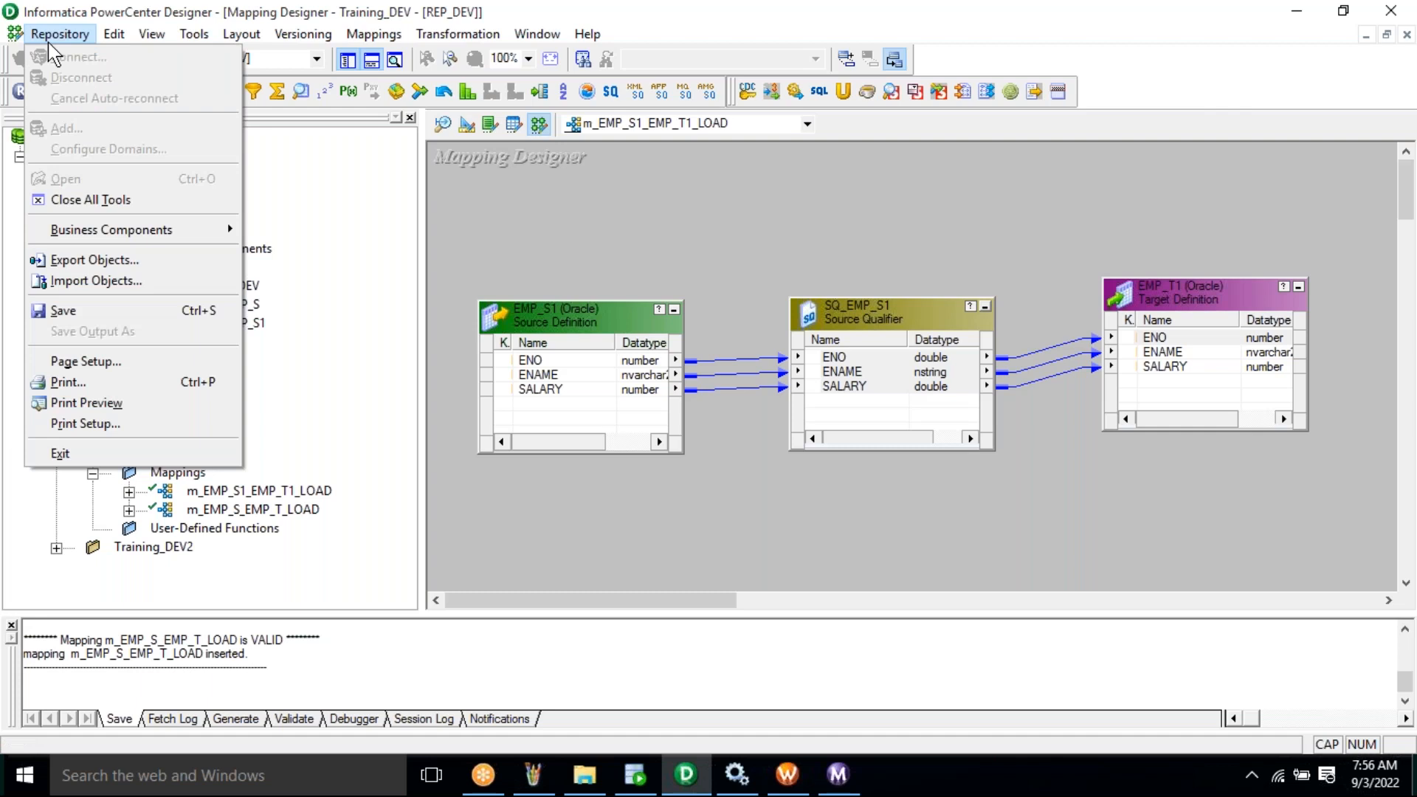
{"action": "left_click", "coordinate": [96, 311]}
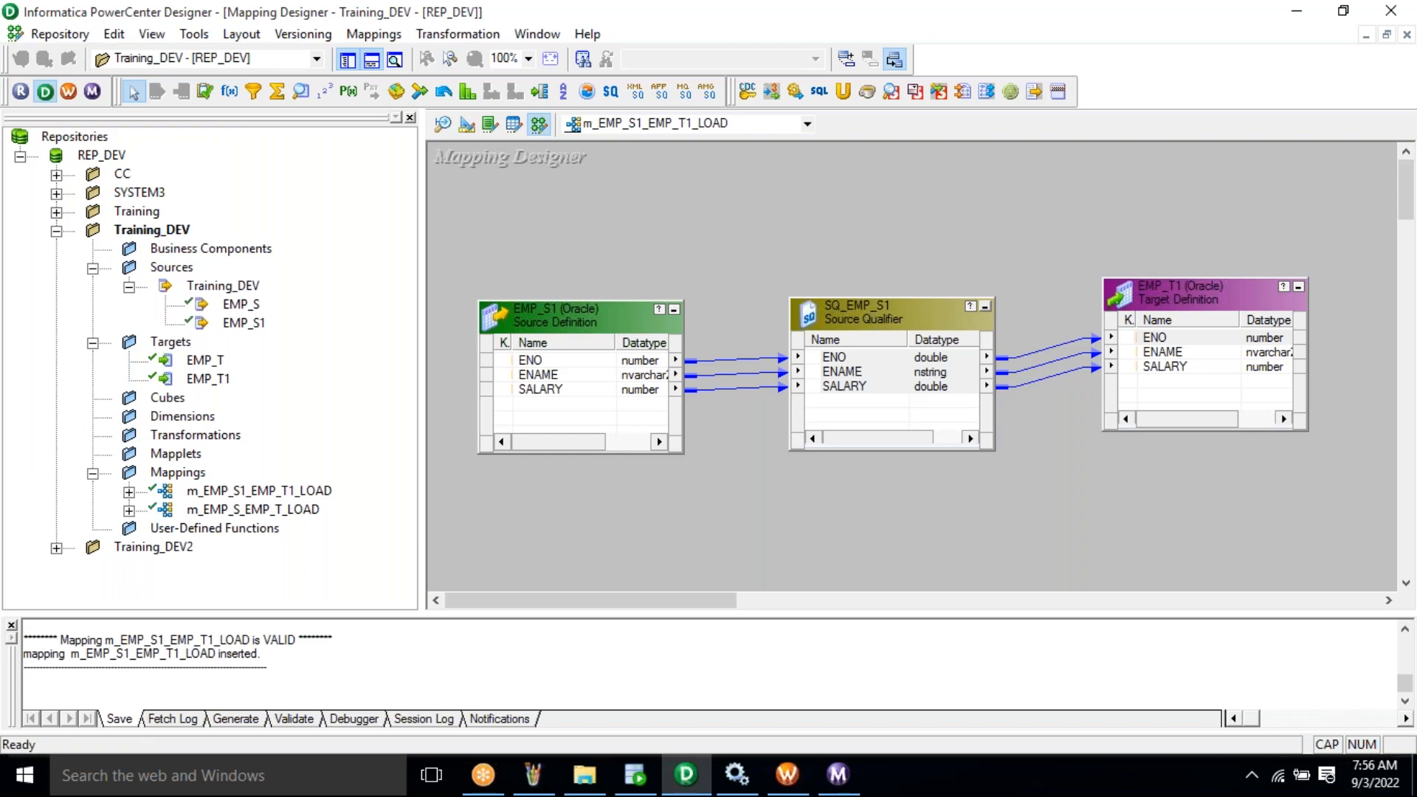
{"action": "key", "text": "alt+Tab"}
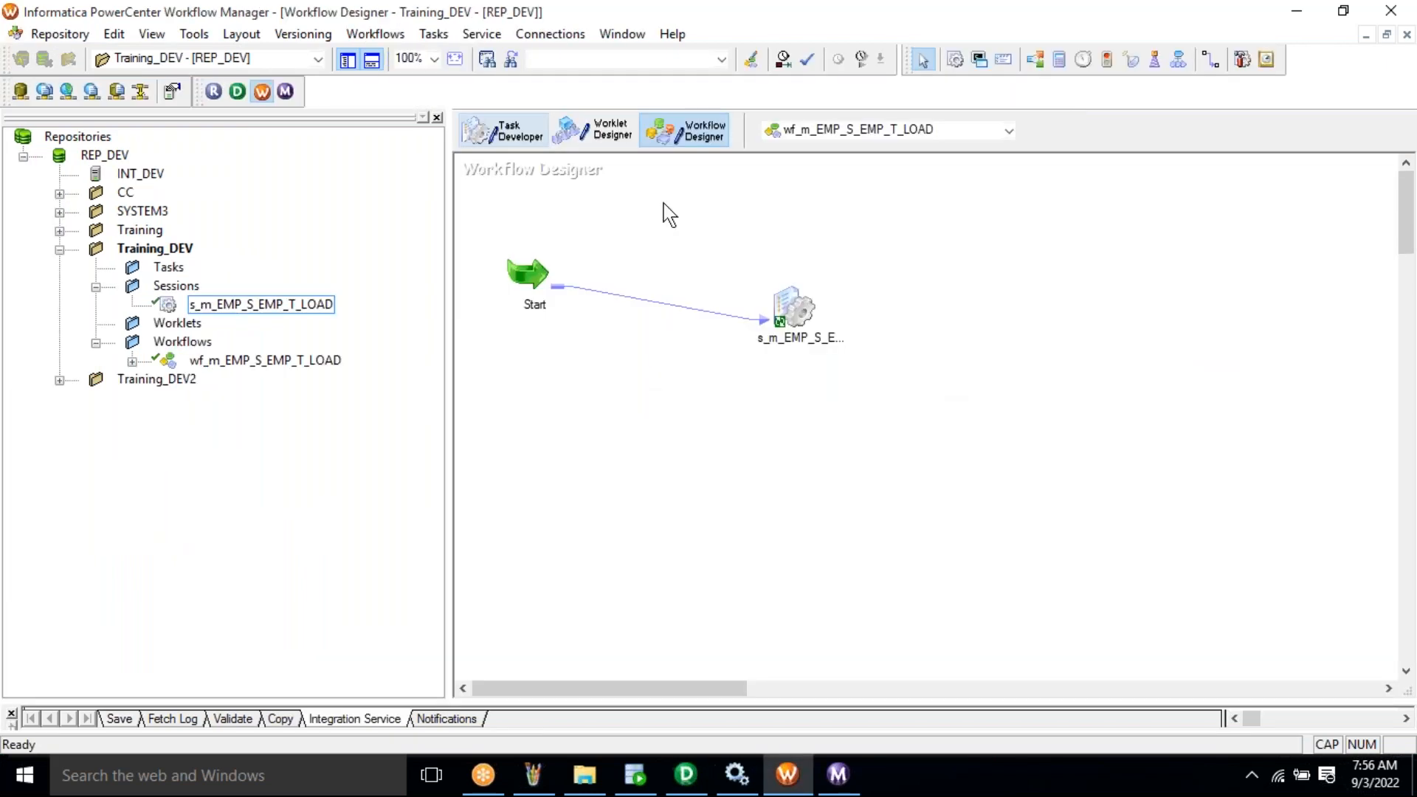
- In Task Developer, clear the old session from the workspace
{"action": "left_click", "coordinate": [505, 132]}
{"action": "right_click", "coordinate": [658, 208]}
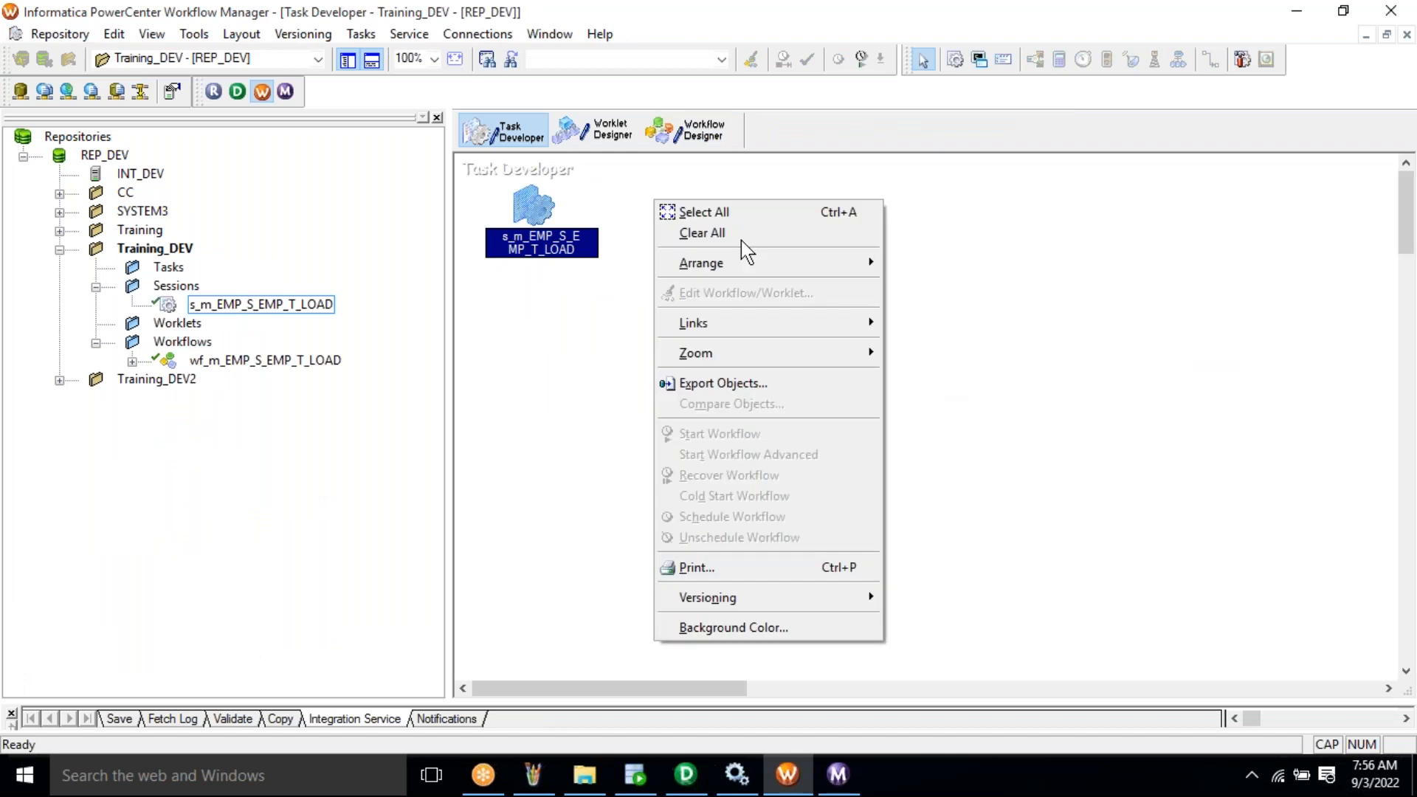
{"action": "left_click", "coordinate": [741, 239]}
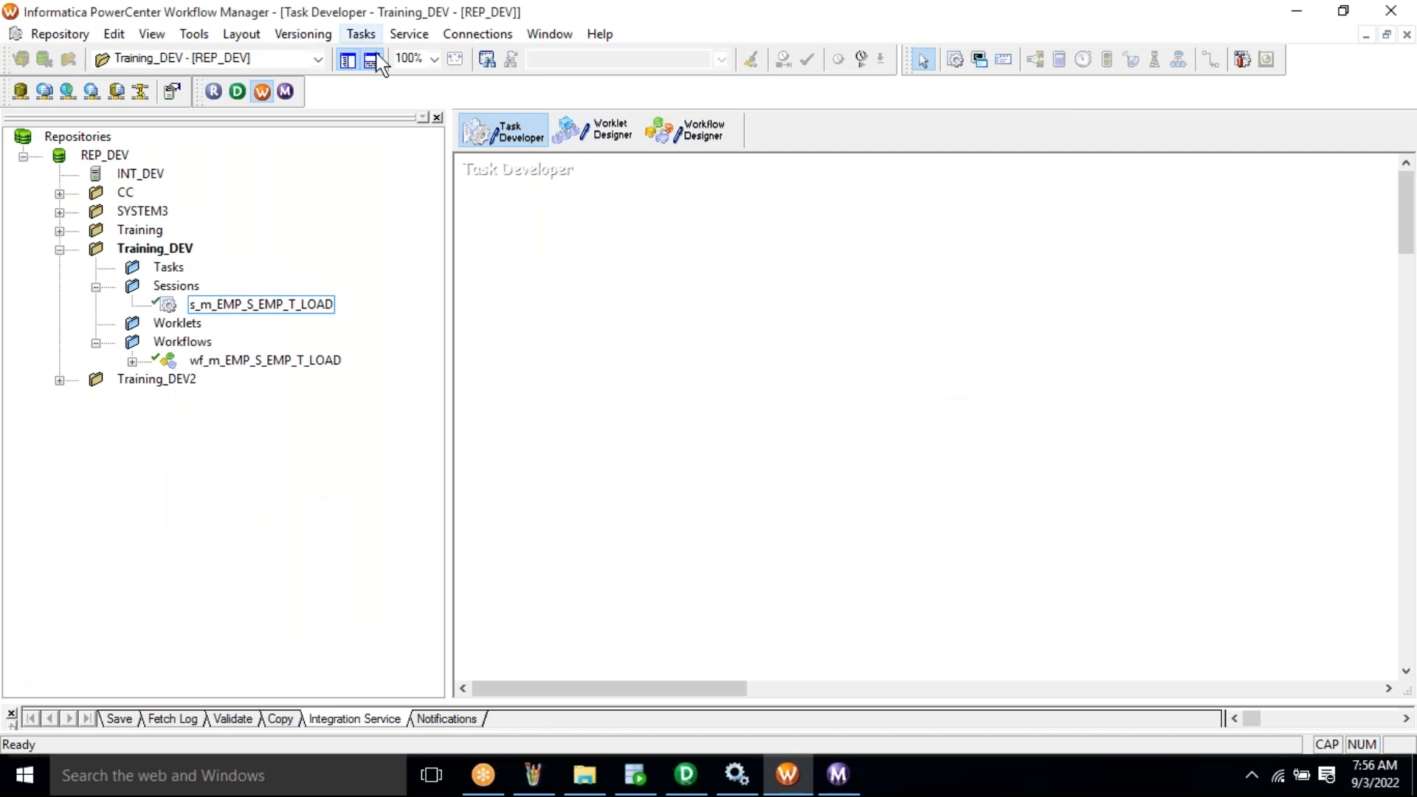
- Create session s_m_EMP_S1_EMP_T1_LOAD based on mapping m_EMP_S1_EMP_T1_LOAD
{"action": "left_click", "coordinate": [361, 34]}
{"action": "left_click", "coordinate": [380, 59]}
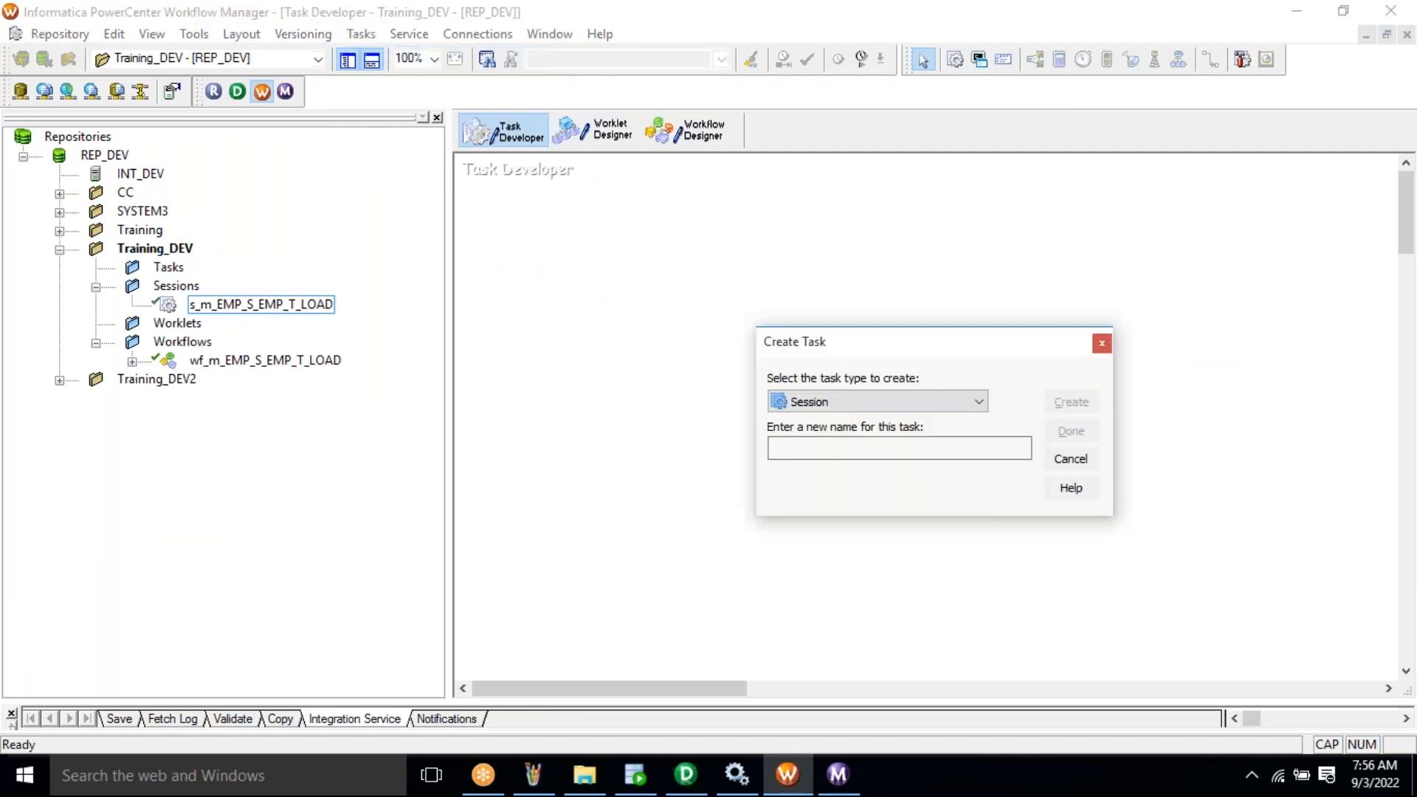
{"action": "type", "text": "s_m_EMP_S1_EMP_T1_LOAD"}
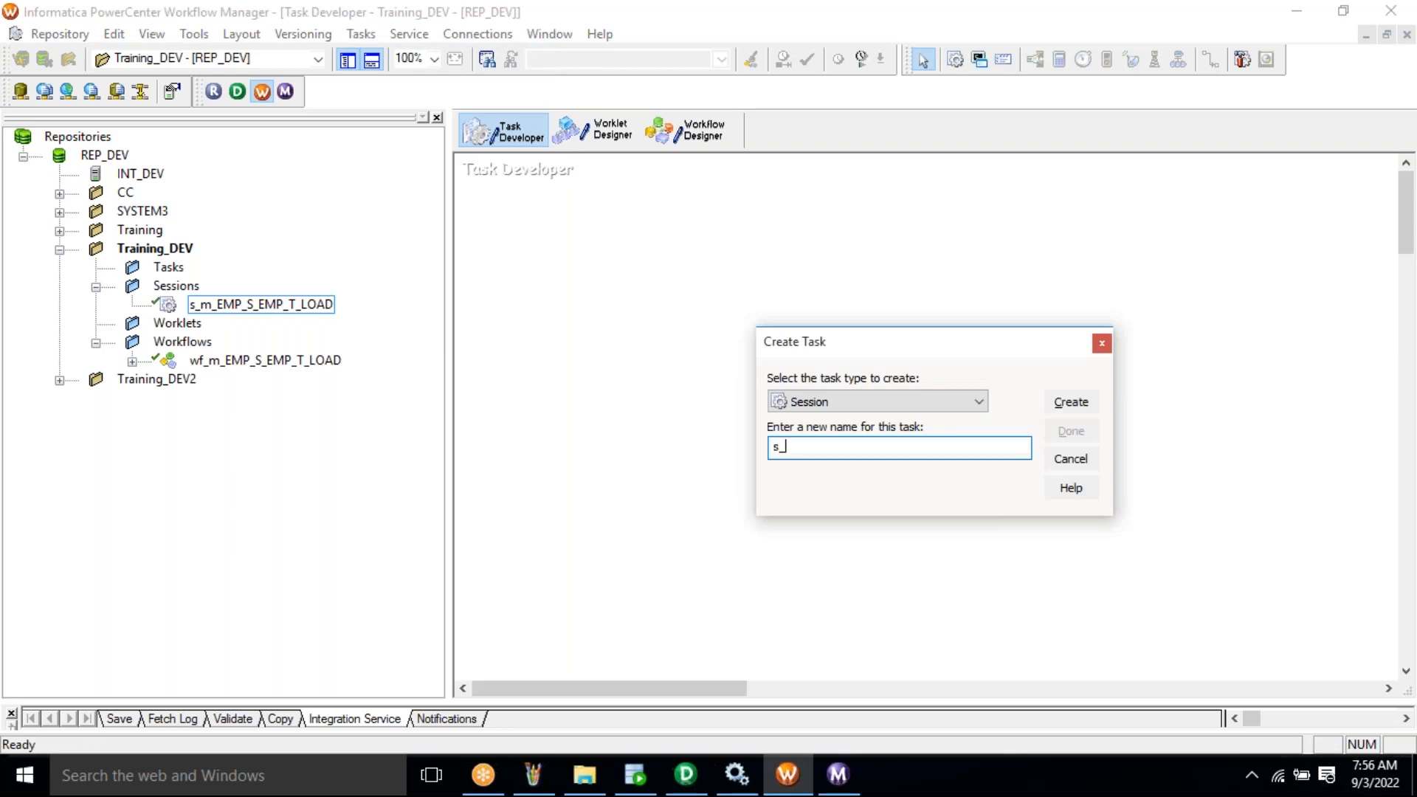
{"action": "left_click", "coordinate": [1071, 407]}
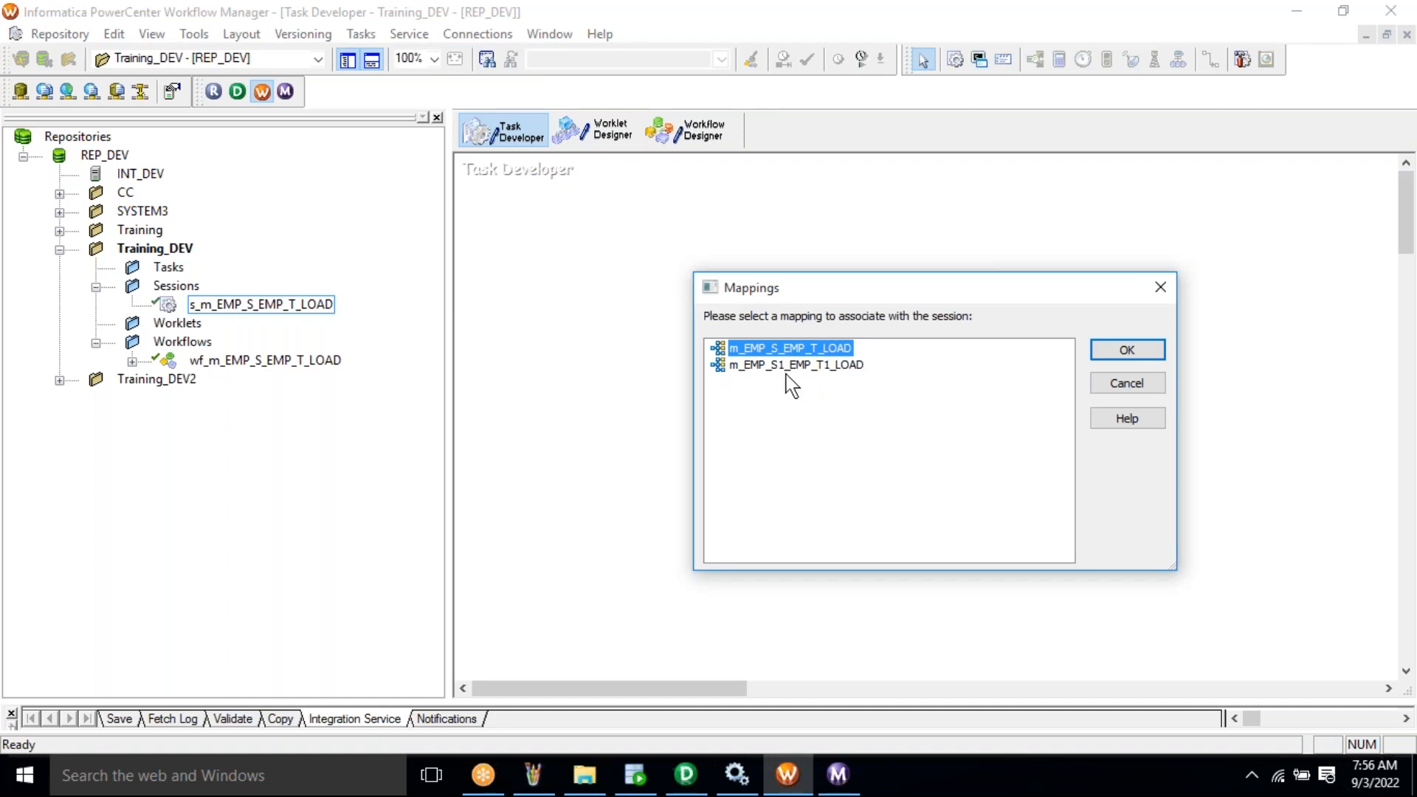
{"action": "left_click", "coordinate": [783, 367]}
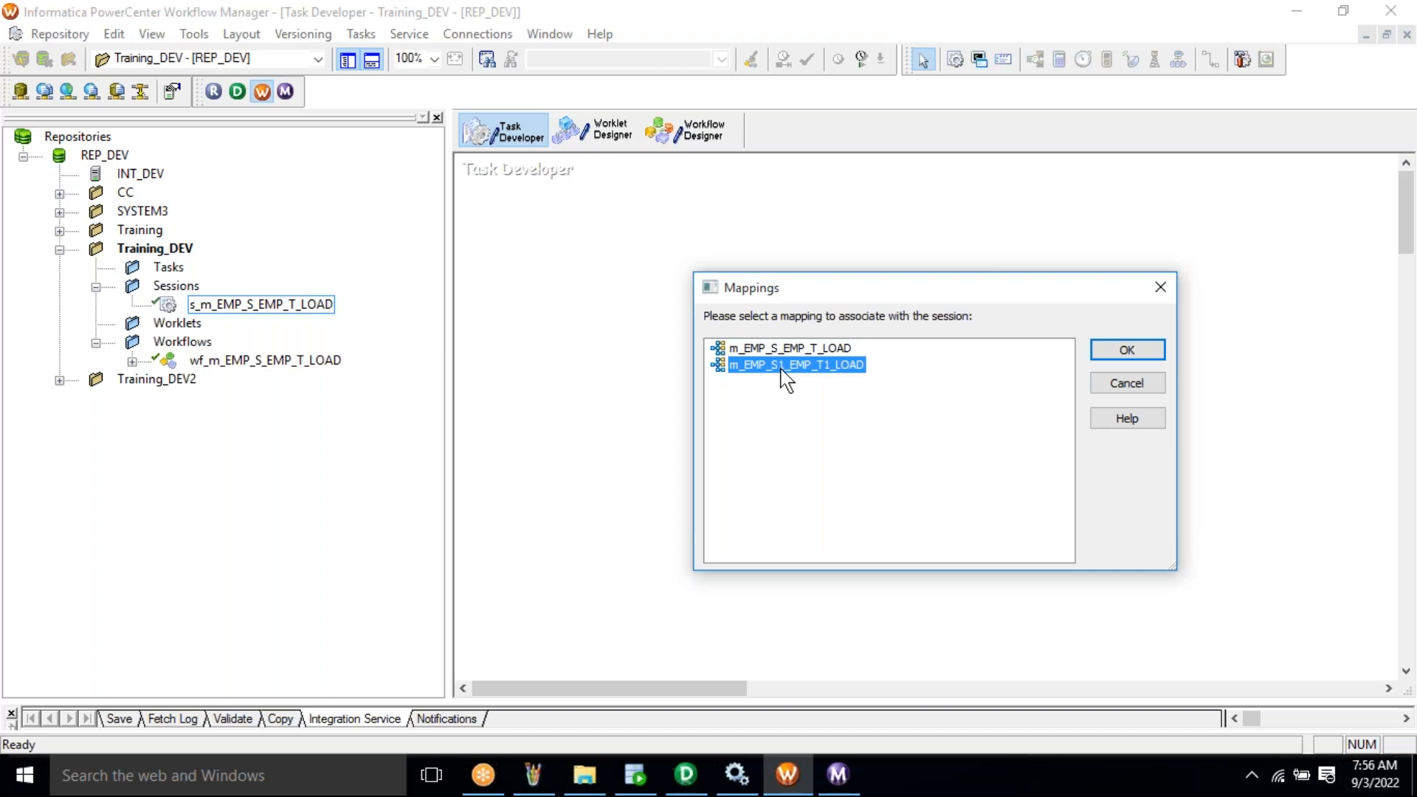
{"action": "left_click", "coordinate": [1117, 346]}
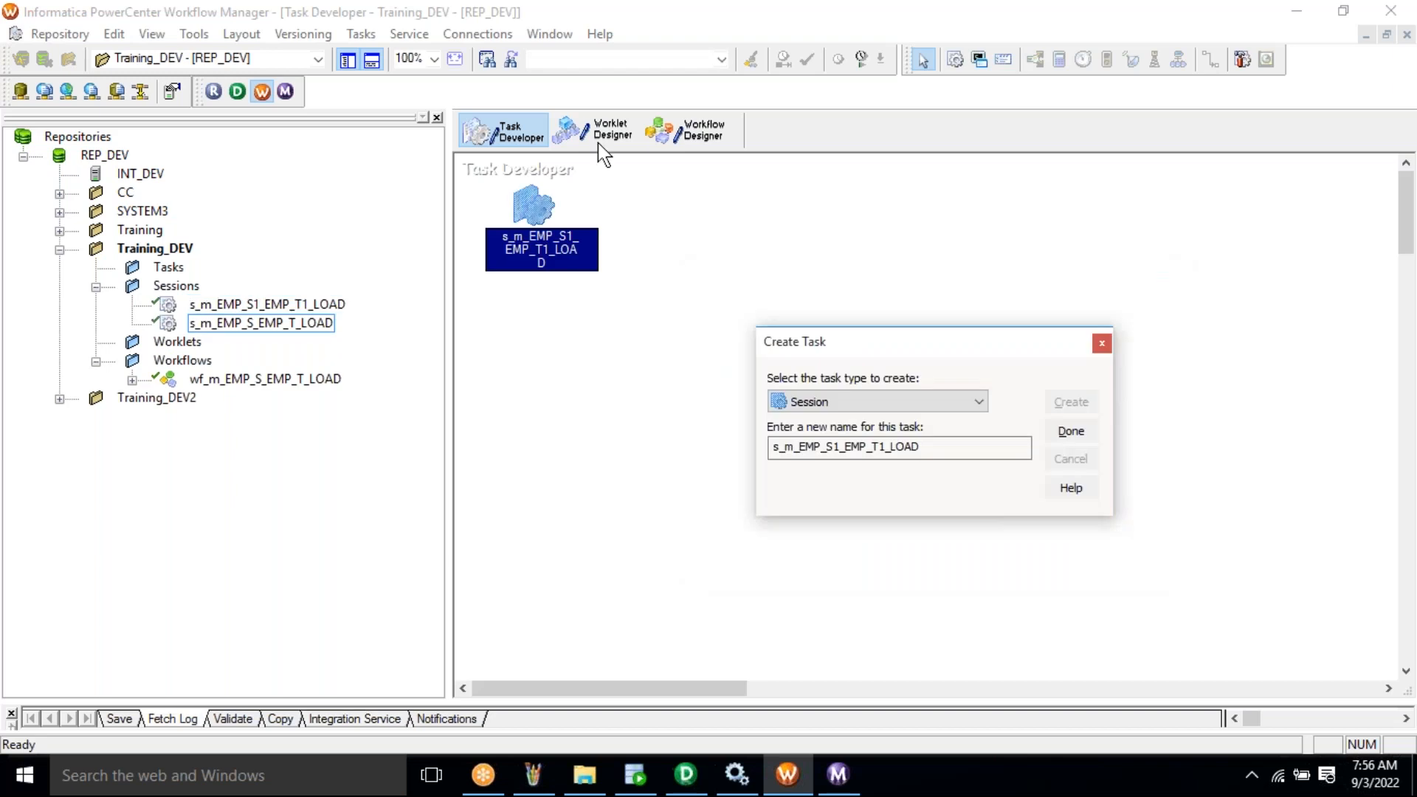
{"action": "left_click", "coordinate": [465, 34]}
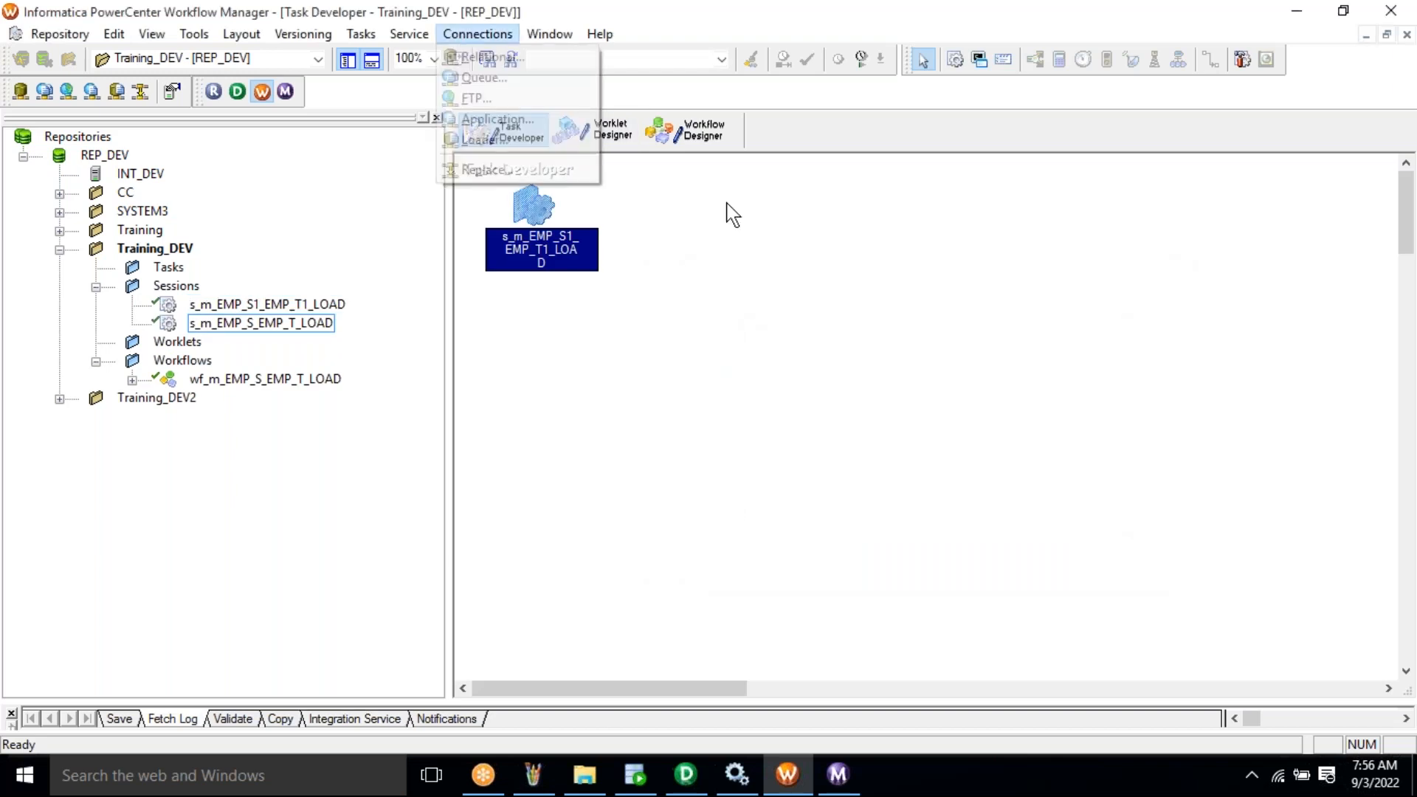
{"action": "left_click", "coordinate": [537, 214]}
- Edit the new session's connections and browse database connections for the EMP_T1 target
{"action": "right_click", "coordinate": [531, 203]}
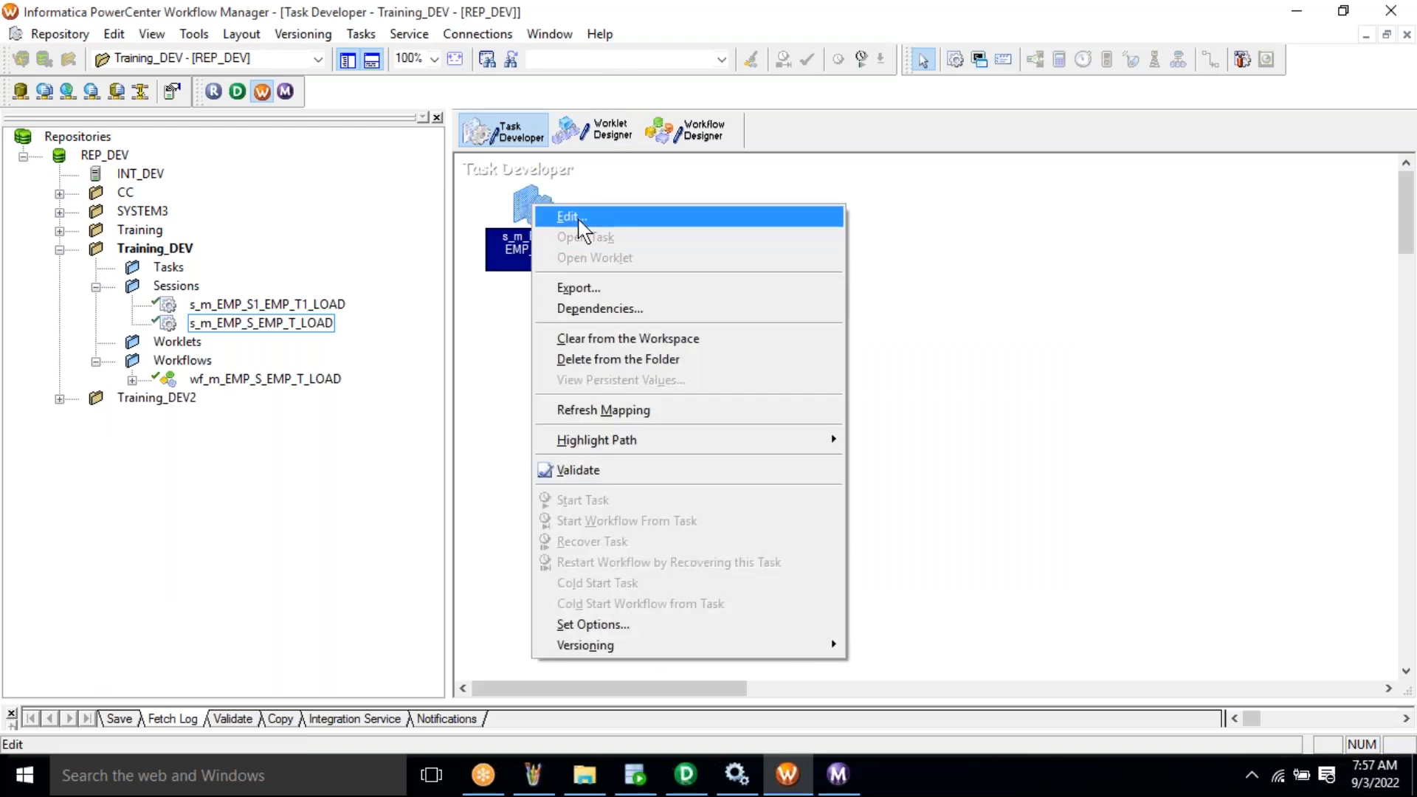
{"action": "left_click", "coordinate": [579, 218]}
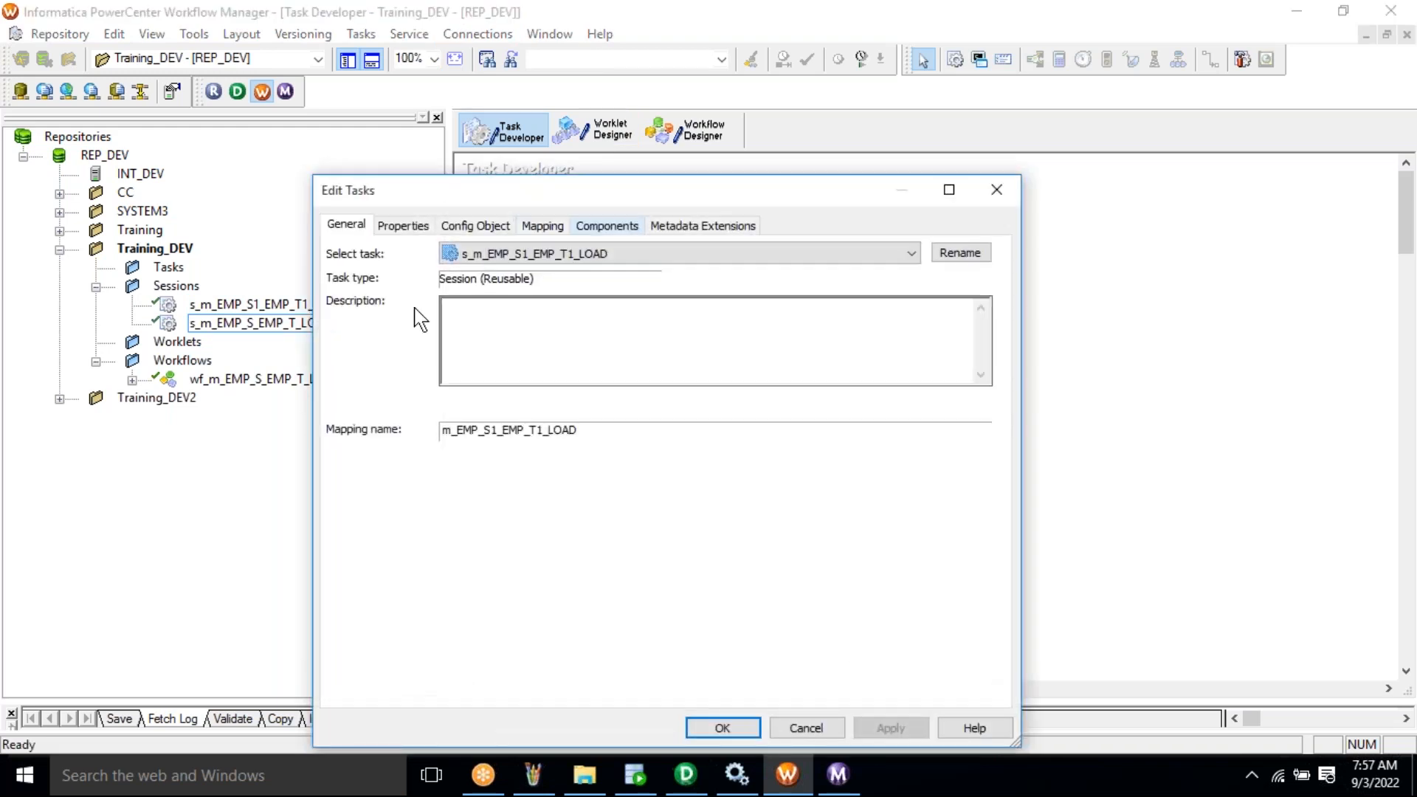
{"action": "left_click", "coordinate": [387, 322]}
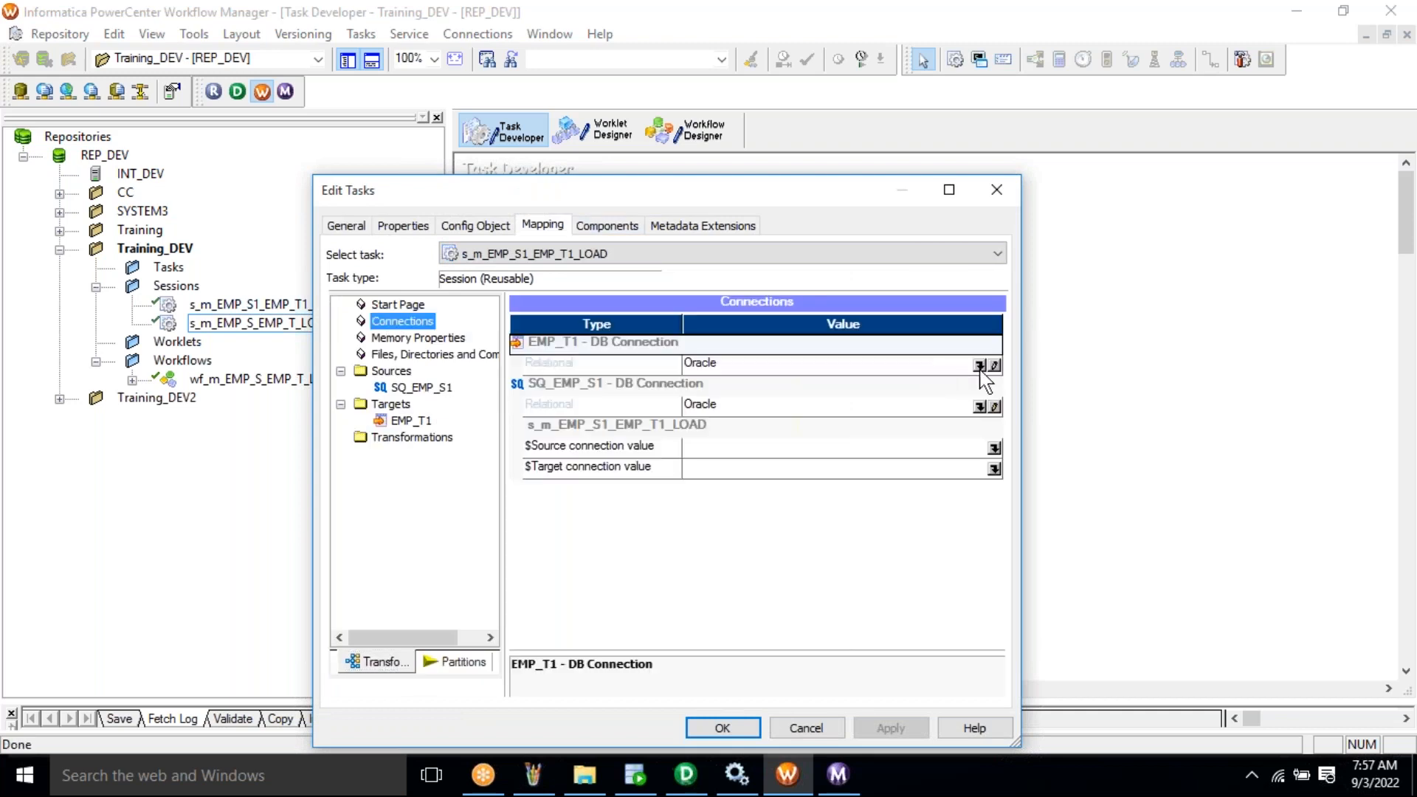
{"action": "left_click", "coordinate": [979, 366]}
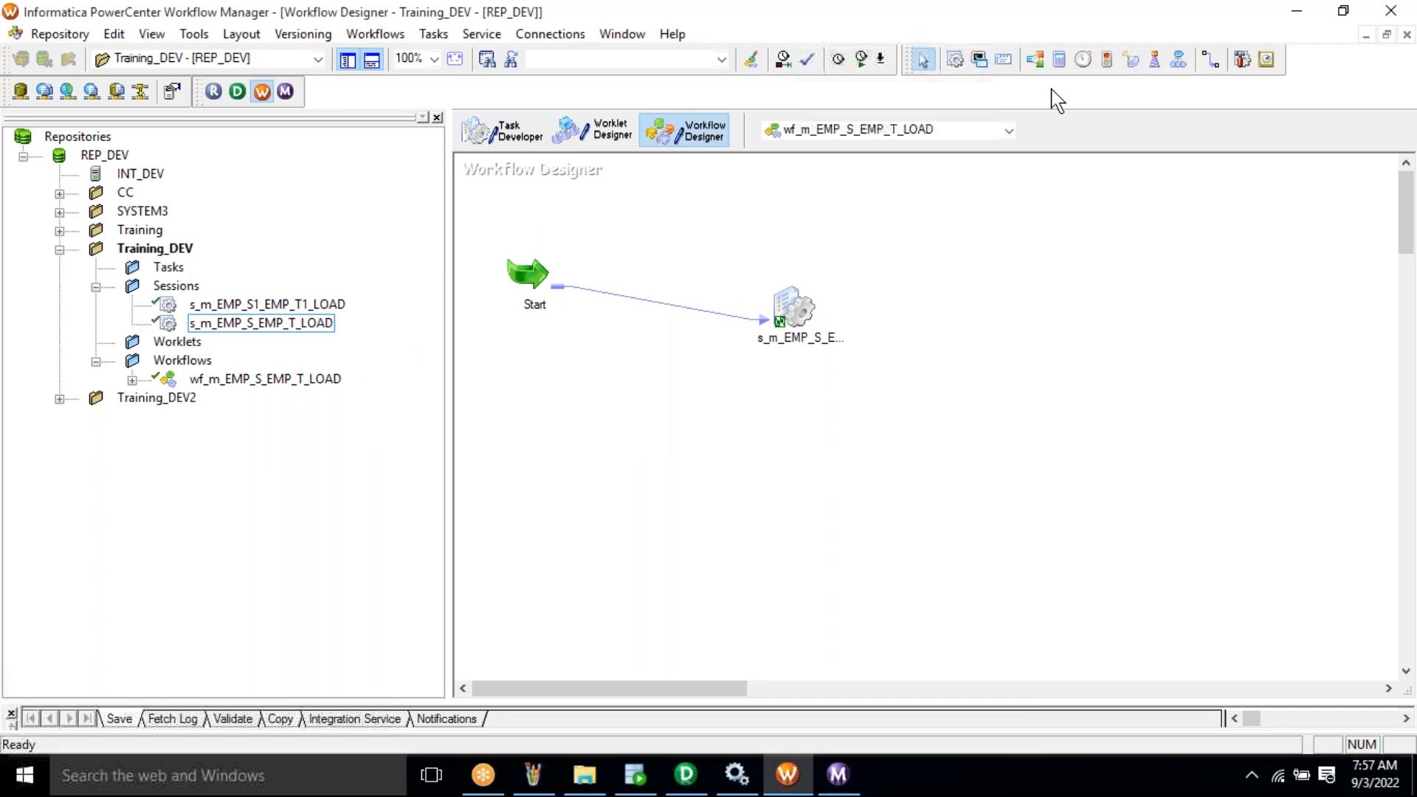
- Create workflow wf_m_EMP_S1_EMP_T1_LOAD, pasting the mapping name after the wf_ prefix
{"action": "left_click", "coordinate": [375, 33]}
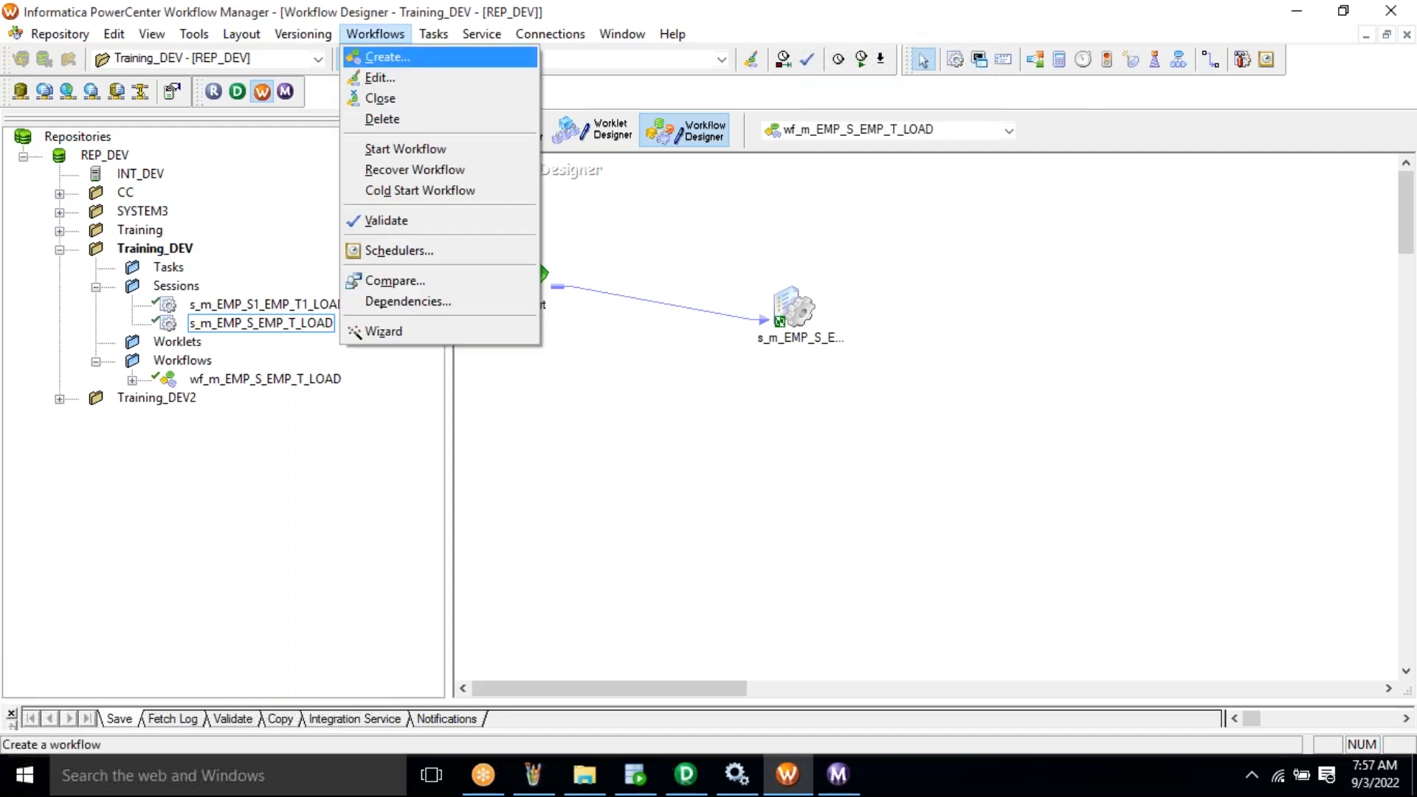
{"action": "left_click", "coordinate": [388, 57]}
{"action": "left_click_drag", "start_coordinate": [538, 78], "coordinate": [543, 520]}
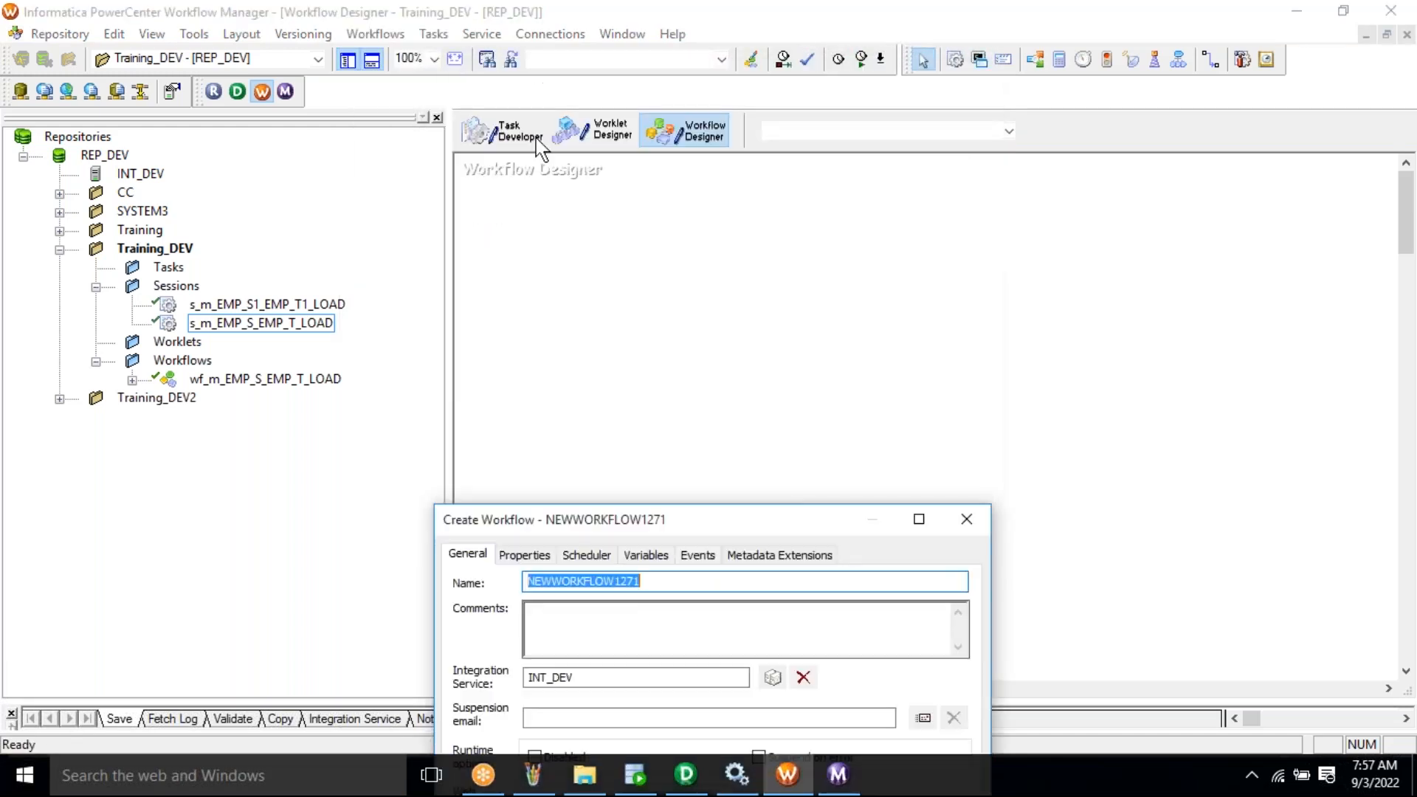
{"action": "type", "text": "wf_EMP"}
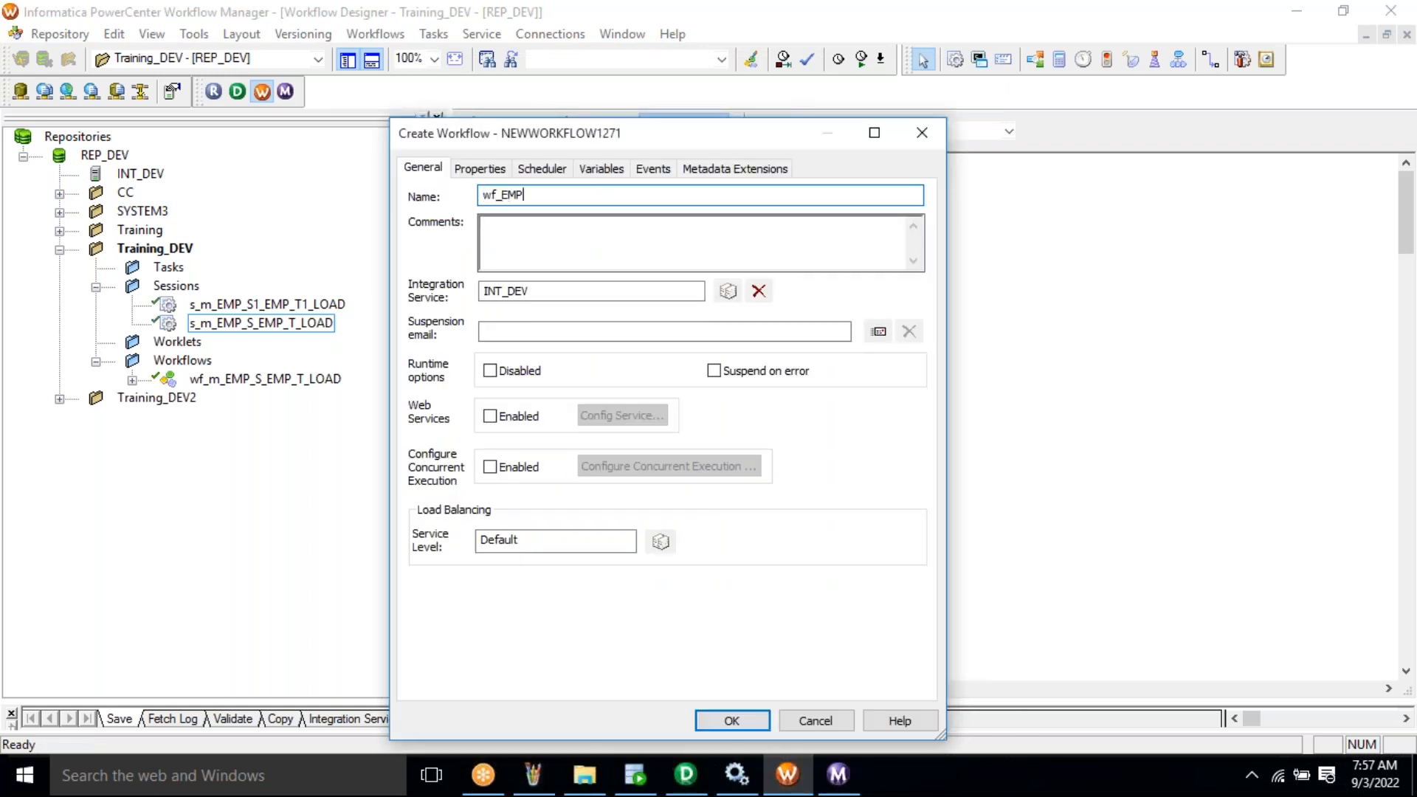
{"action": "type", "text": "_S1_"}
{"action": "type", "text": "T"}
{"action": "key", "text": "BackSpace"}
{"action": "type", "text": "EMP_"}
{"action": "key", "text": "BackSpace"}
{"action": "key", "text": "BackSpace"}
{"action": "key", "text": "BackSpace"}
{"action": "key", "text": "BackSpace"}
{"action": "key", "text": "BackSpace"}
{"action": "key", "text": "BackSpace"}
{"action": "key", "text": "BackSpace"}
{"action": "key", "text": "BackSpace"}
{"action": "key", "text": "BackSpace"}
{"action": "key", "text": "BackSpace"}
{"action": "key", "text": "BackSpace"}
{"action": "type", "text": "m_EMP_S1_EMP_T1_LOAD"}
{"action": "left_click_drag", "start_coordinate": [503, 196], "coordinate": [664, 195]}
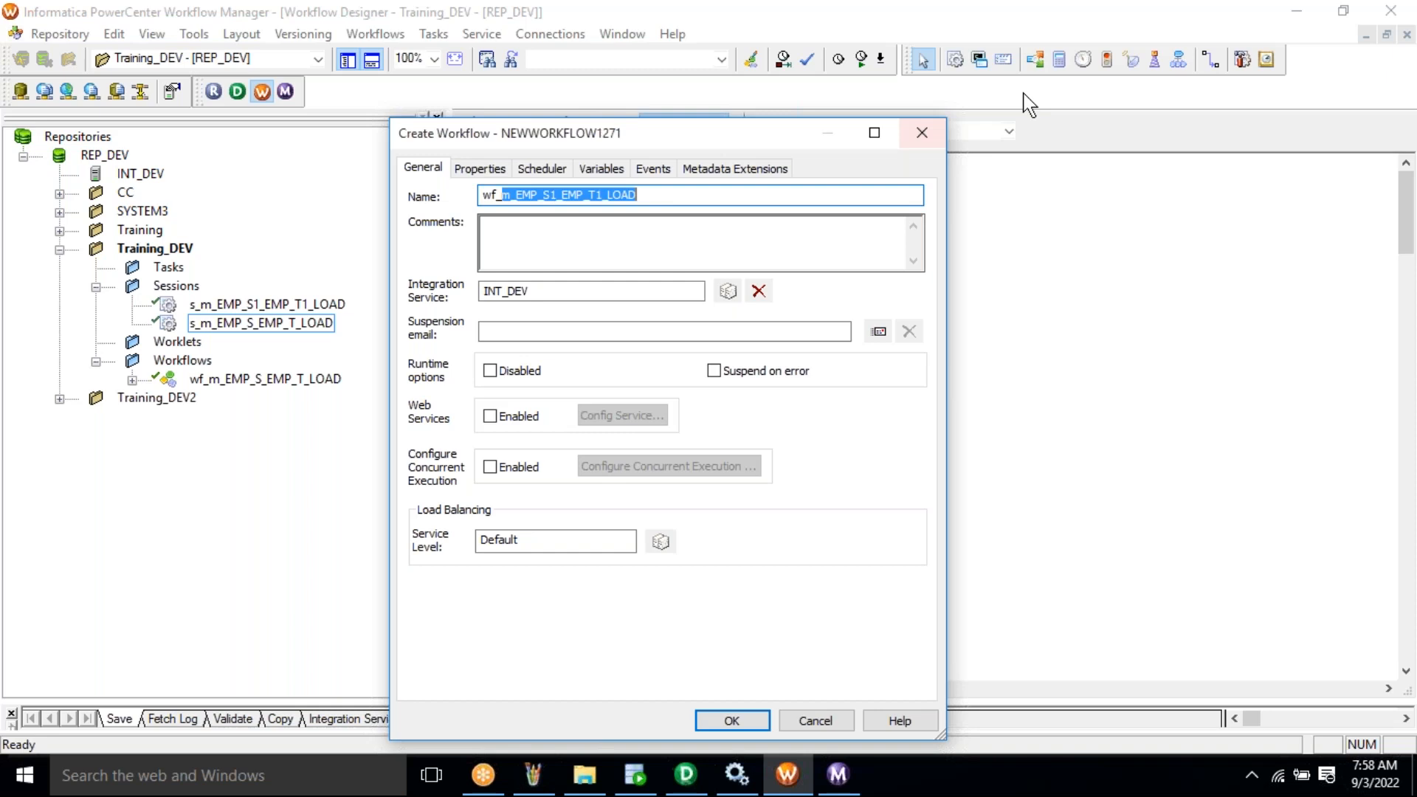
{"action": "left_click", "coordinate": [746, 720]}
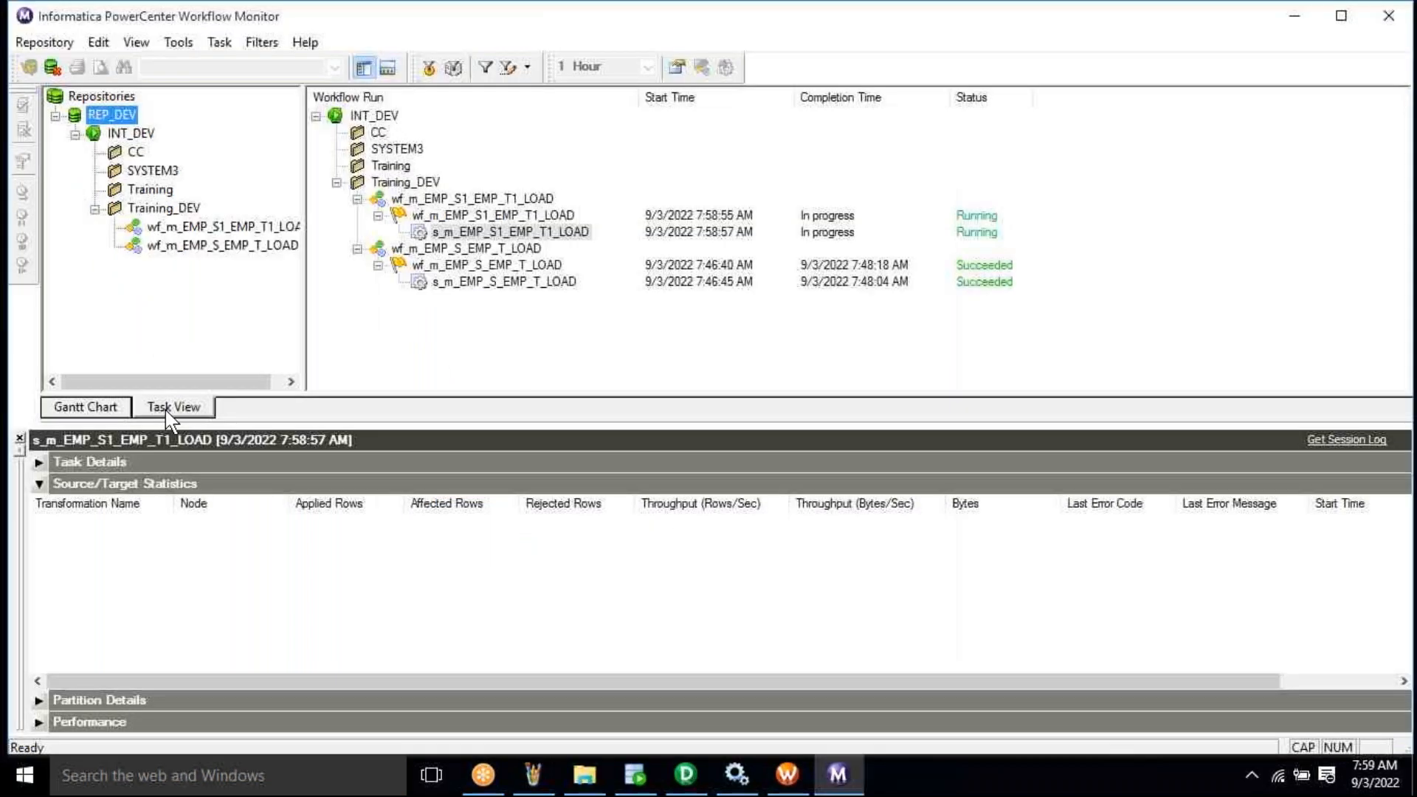
- Check the EMP_T1 load session's source and target run statistics in Workflow Monitor
{"action": "left_click", "coordinate": [88, 408]}
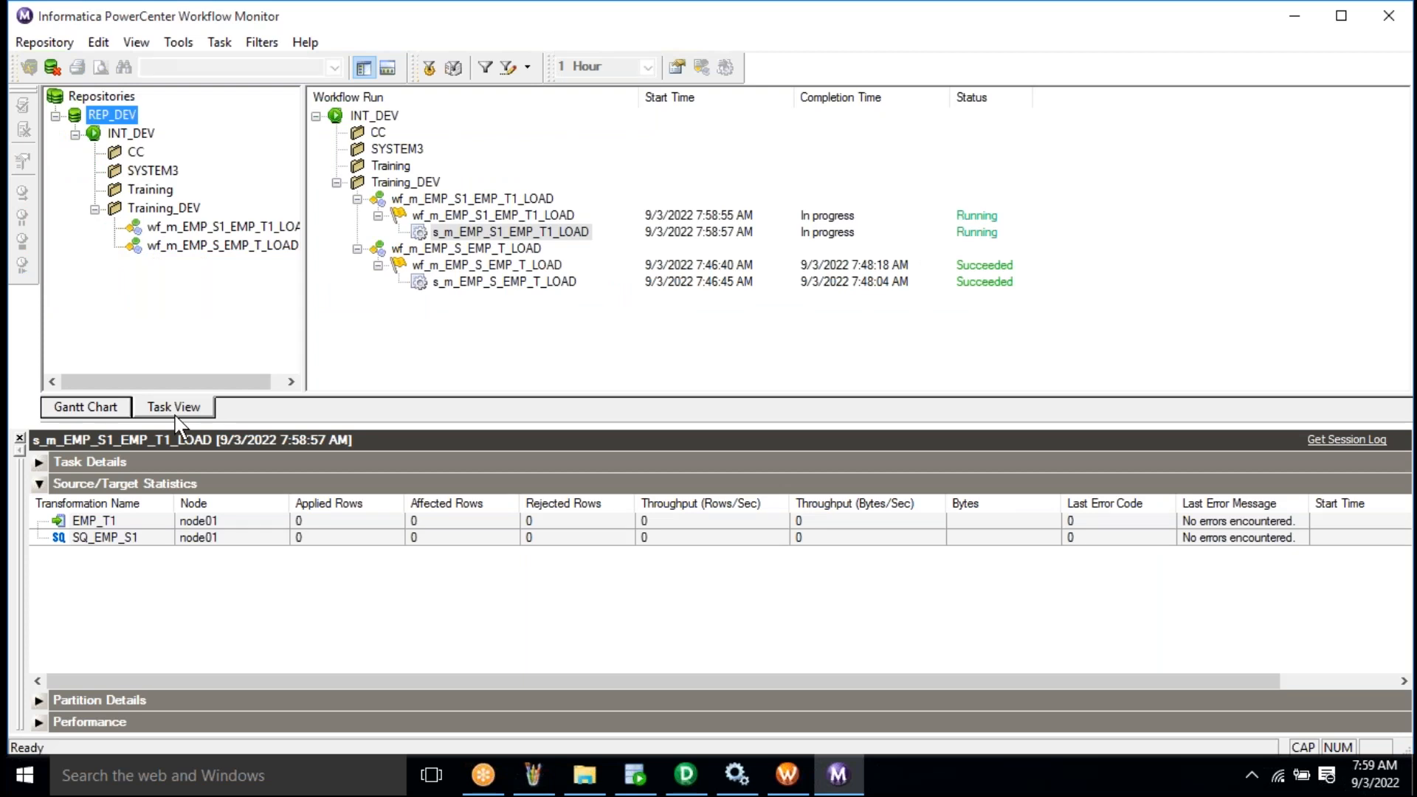
{"action": "left_click", "coordinate": [636, 775]}
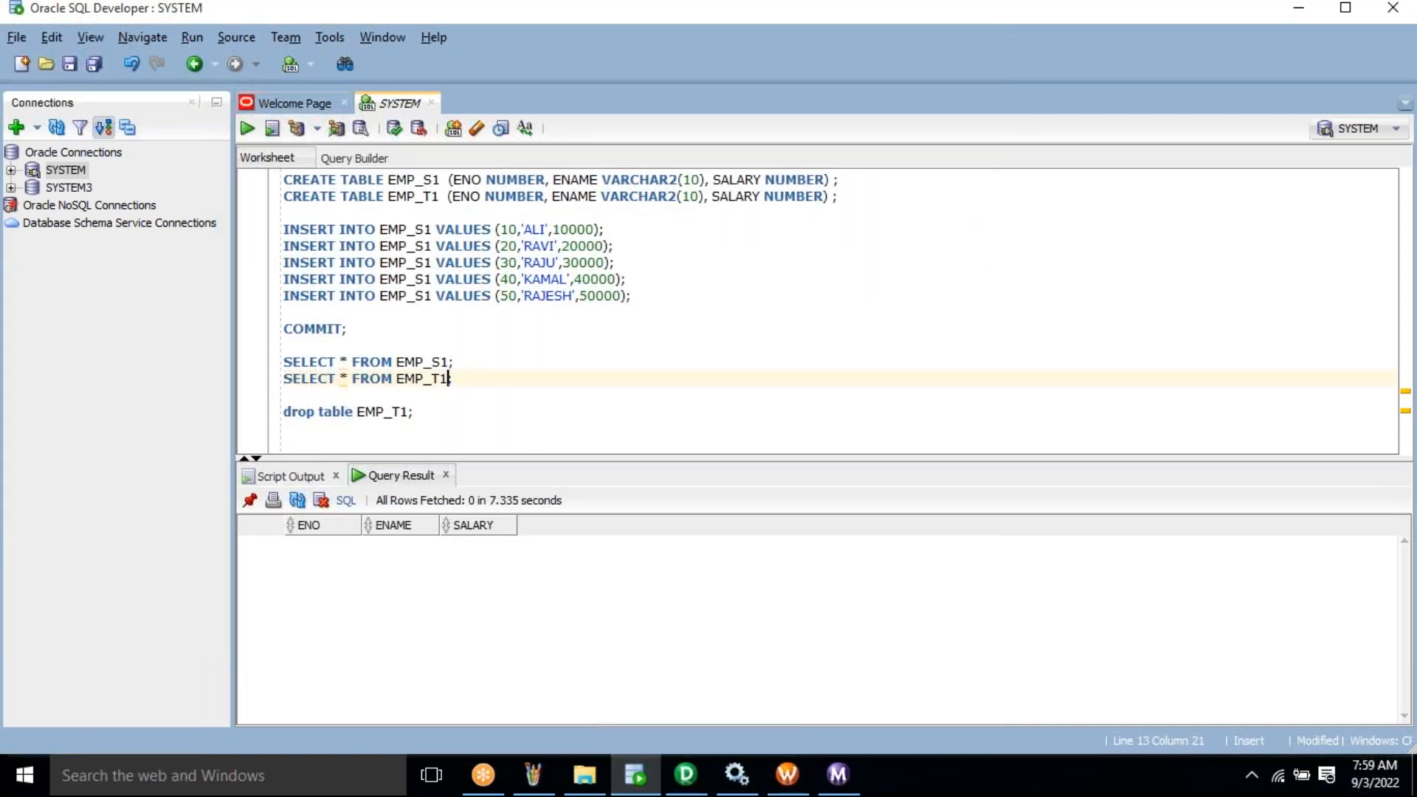
- Run SELECT * FROM EMP_T1; to confirm the five loaded rows, then clear the worksheet
{"action": "type", "text": ";"}
{"action": "left_click", "coordinate": [393, 379]}
{"action": "triple_click", "coordinate": [275, 381]}
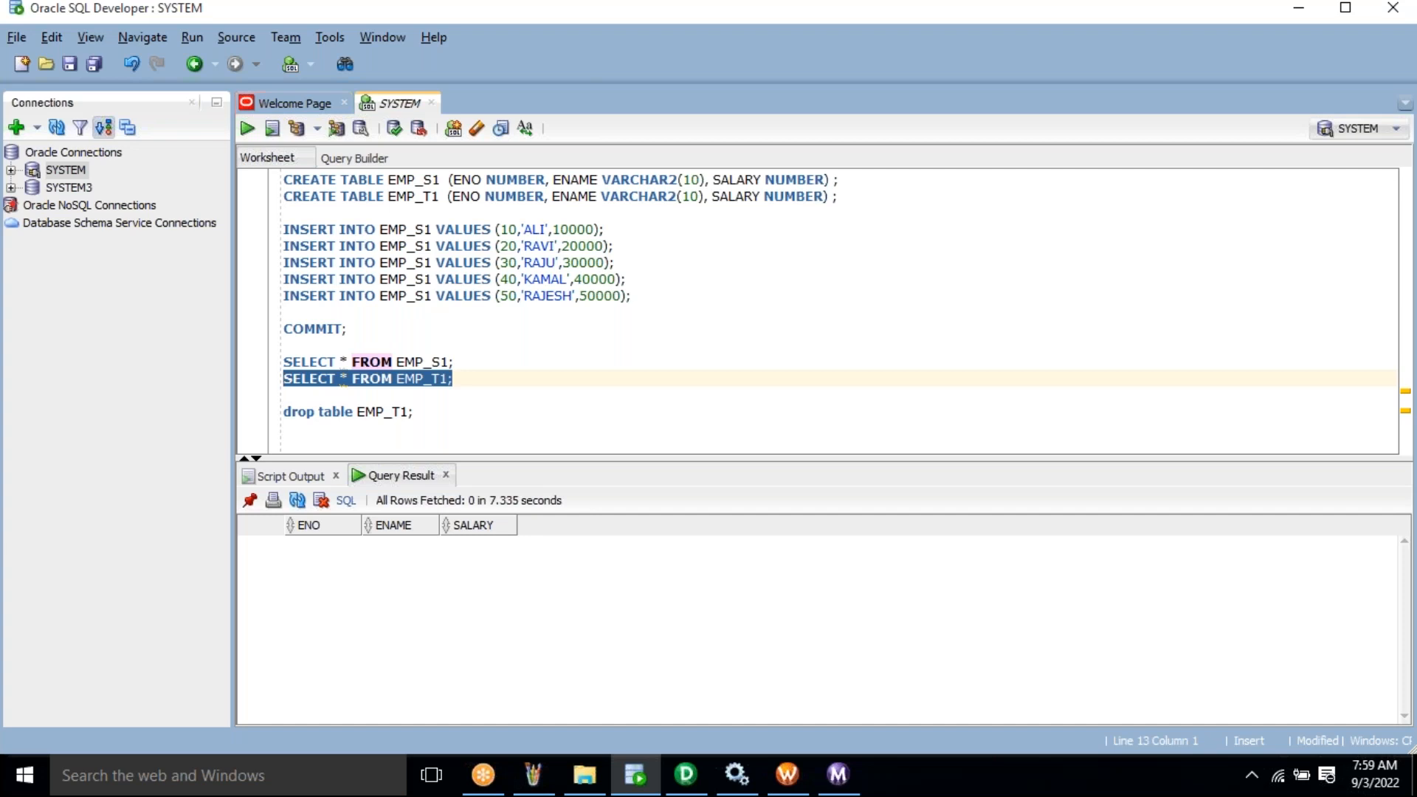
{"action": "key", "text": "ctrl+Return"}
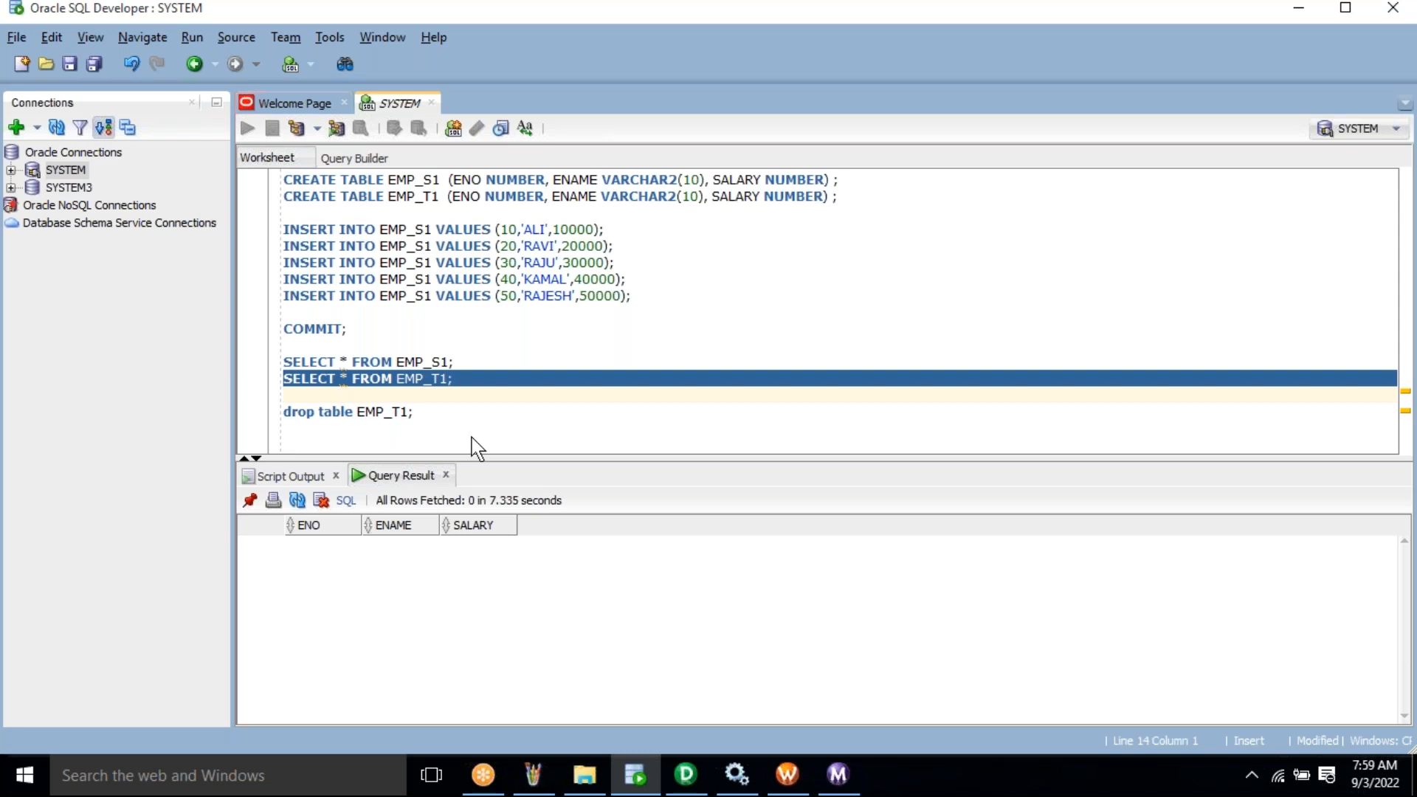
{"action": "left_click", "coordinate": [400, 582]}
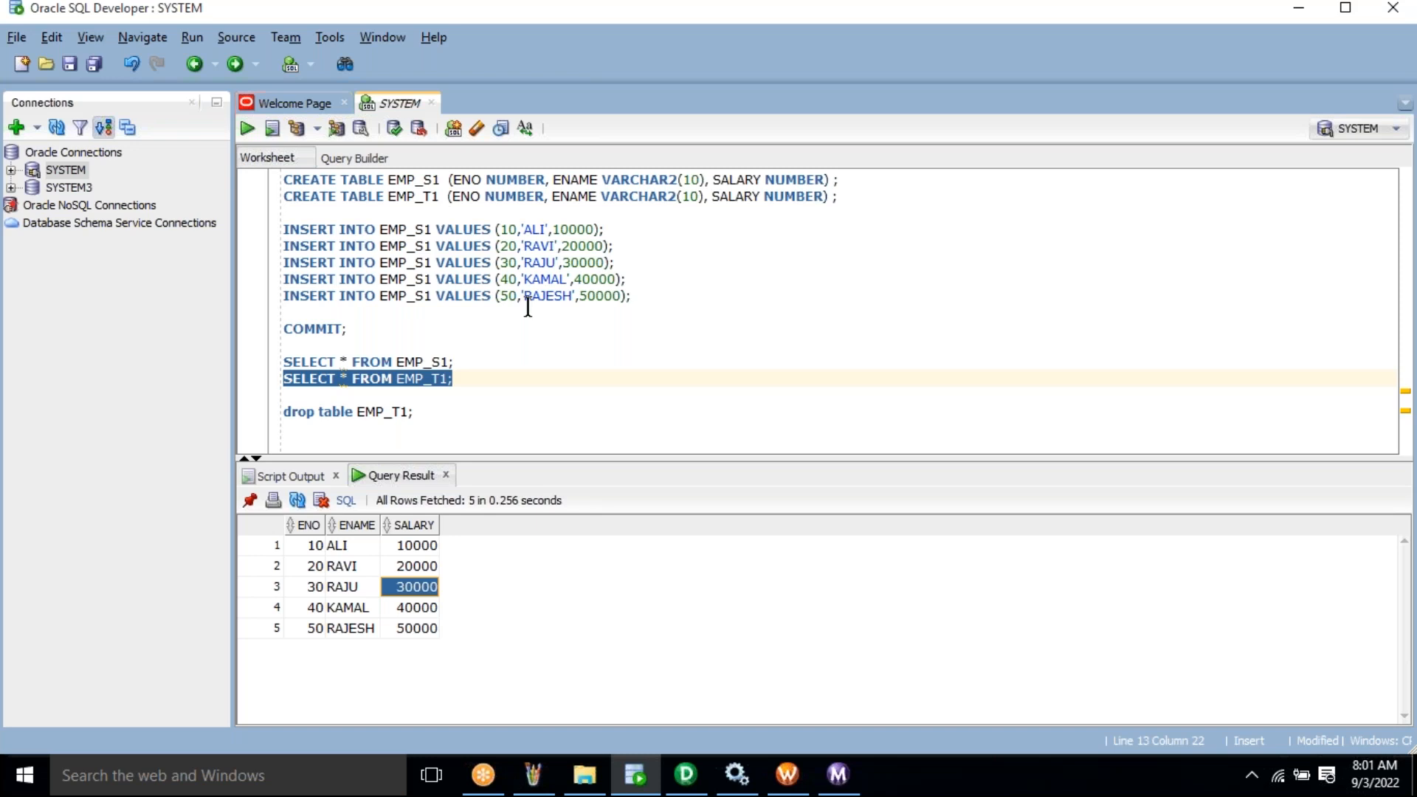
{"action": "key", "text": "ctrl+a"}
{"action": "key", "text": "Delete"}
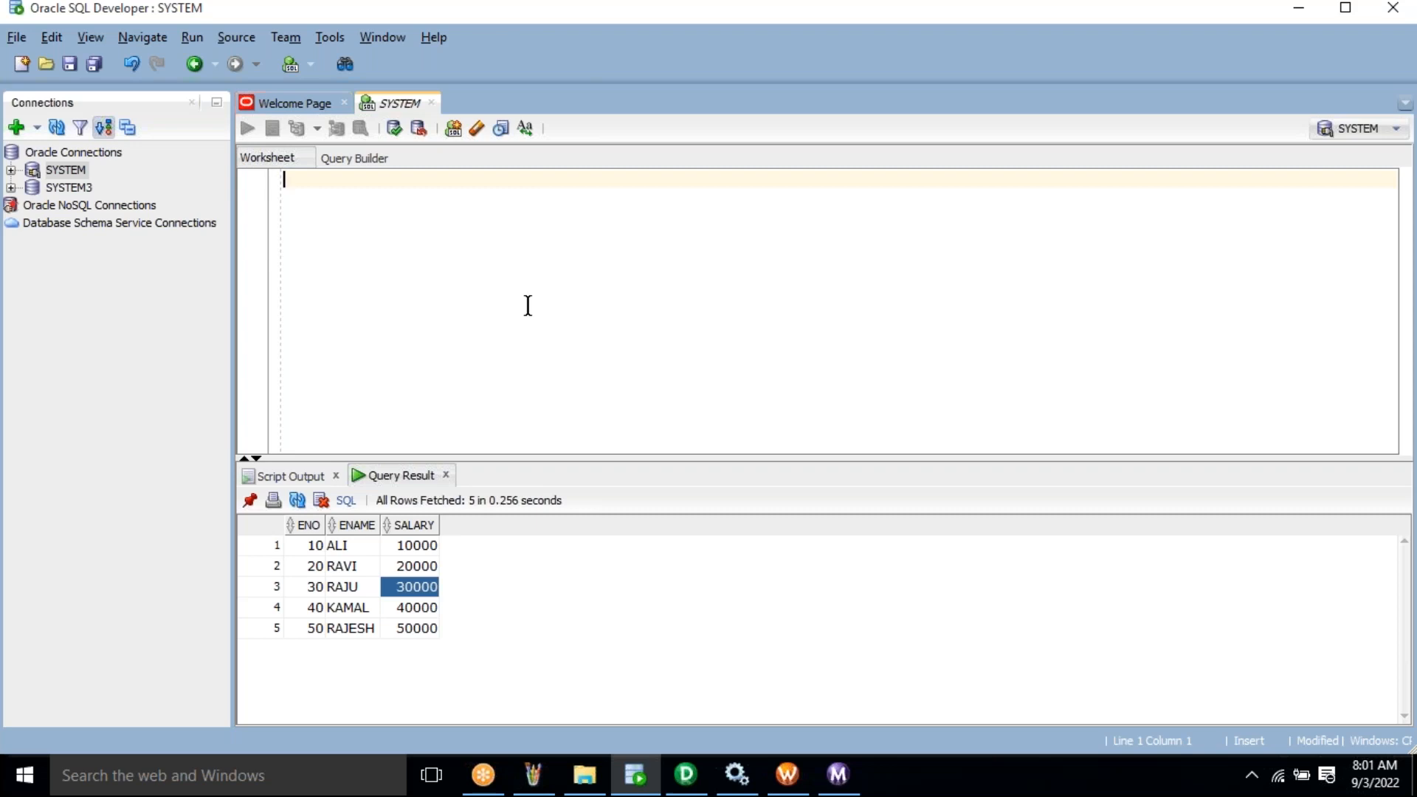
- Type CREATE TABLE EMP_S2 ( to start the new table definition
{"action": "type", "text": "CREA"}
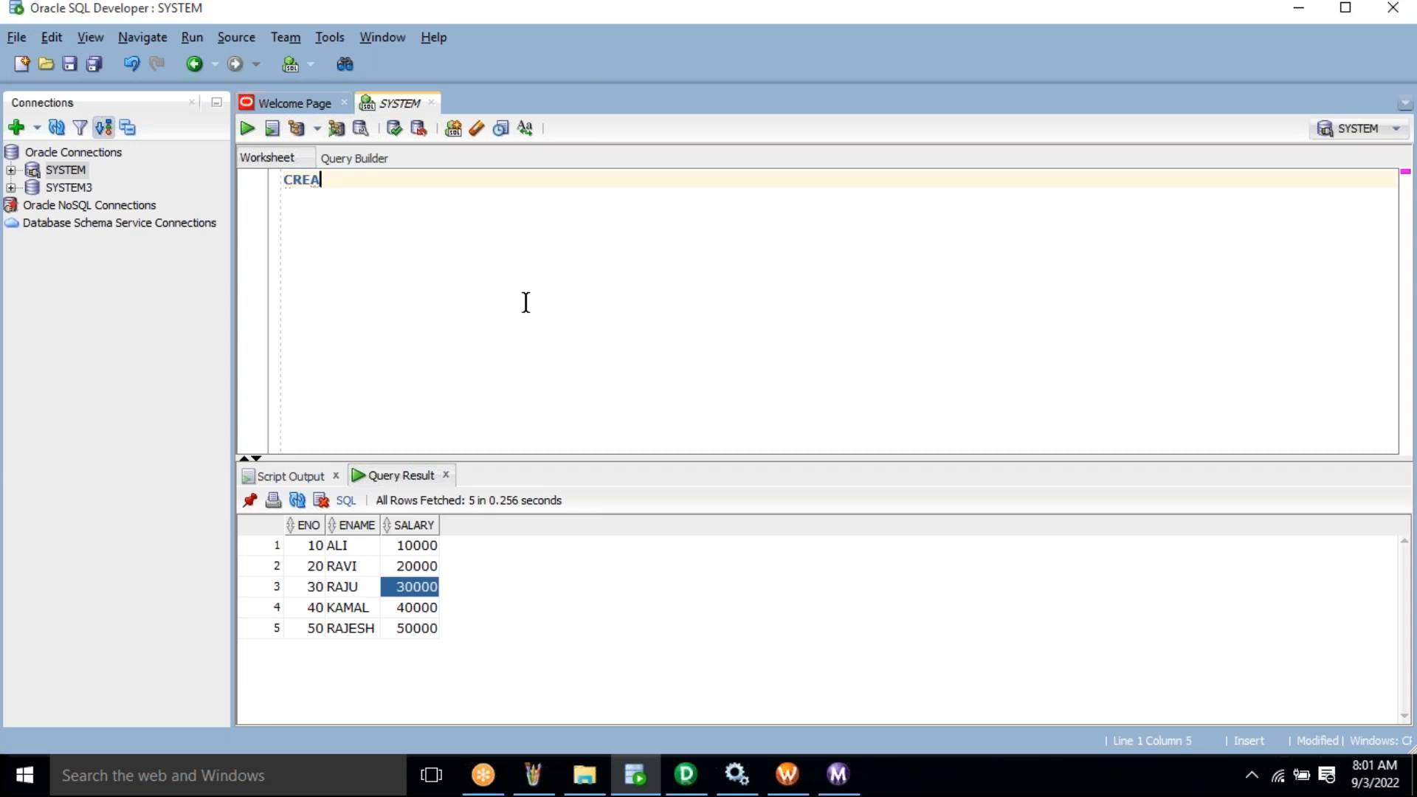
{"action": "type", "text": "TE  TABLE EMP_S"}
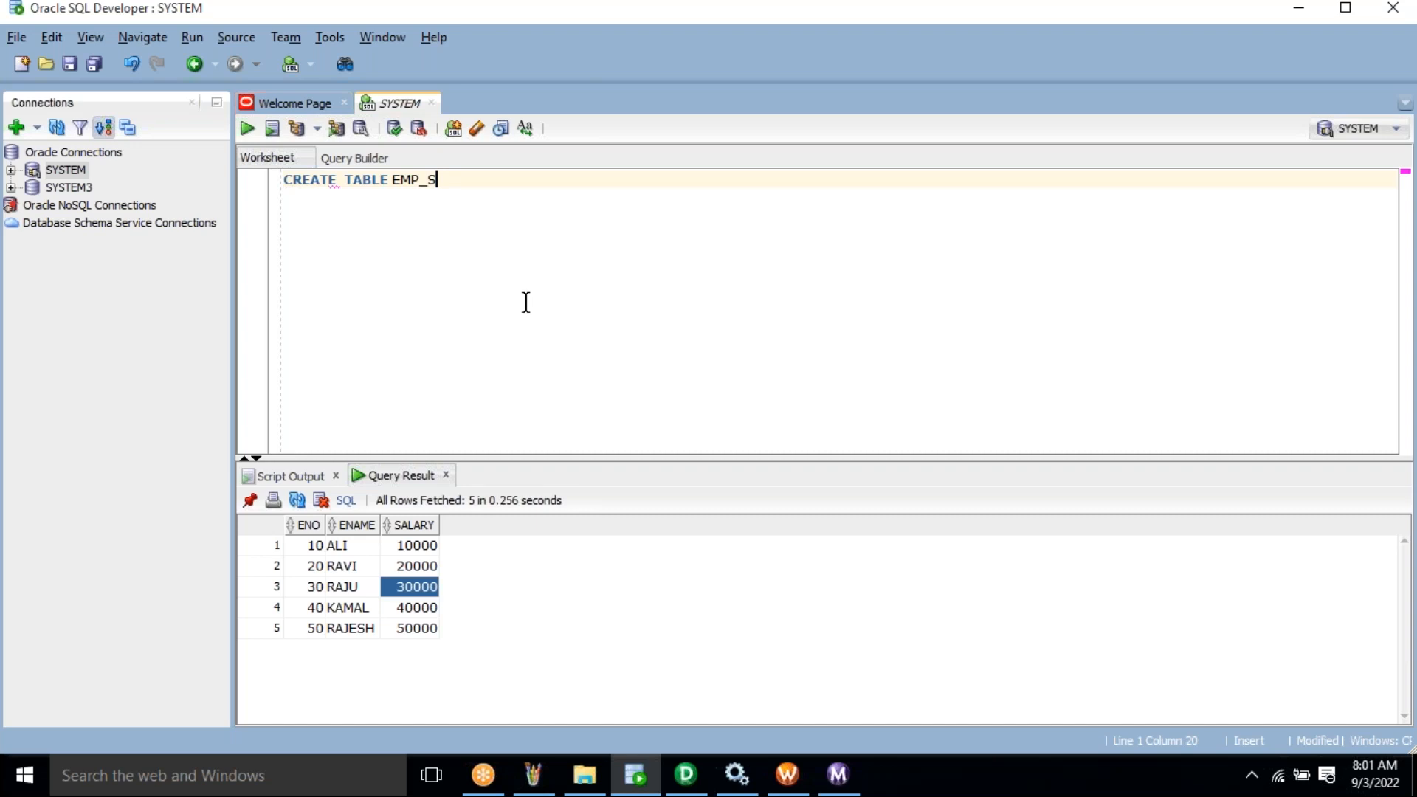
{"action": "type", "text": "2 ("}
- Change the table name in the CREATE TABLE statement from EMP_S2 to EMP_S4
{"action": "left_click", "coordinate": [446, 179]}
{"action": "key", "text": "BackSpace"}
{"action": "type", "text": "4"}
- Open mapping m_EMP_S1_EMP_T1_LOAD in PowerCenter Designer
{"action": "left_click", "coordinate": [696, 781]}
{"action": "left_click", "coordinate": [293, 495]}
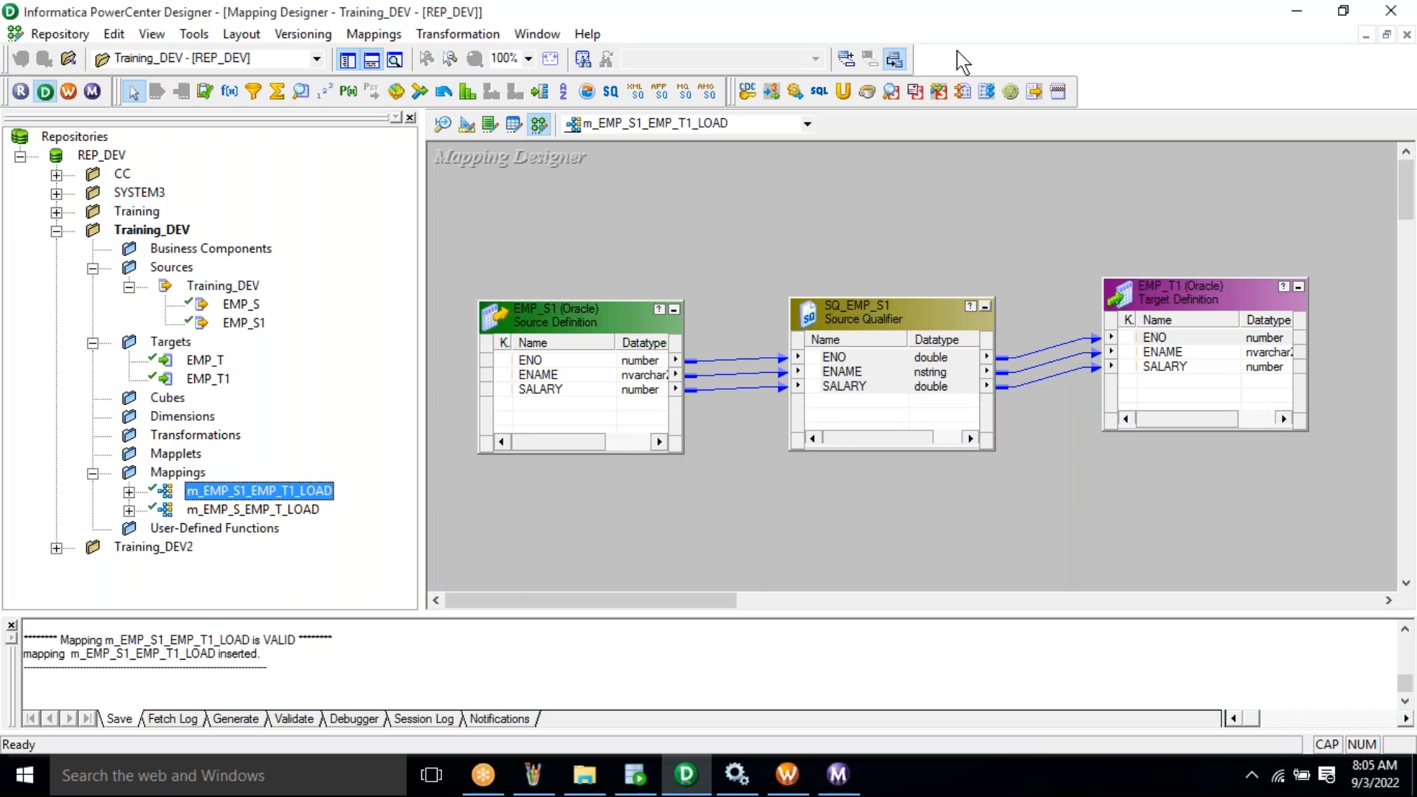
{"action": "key", "text": "alt+Tab"}
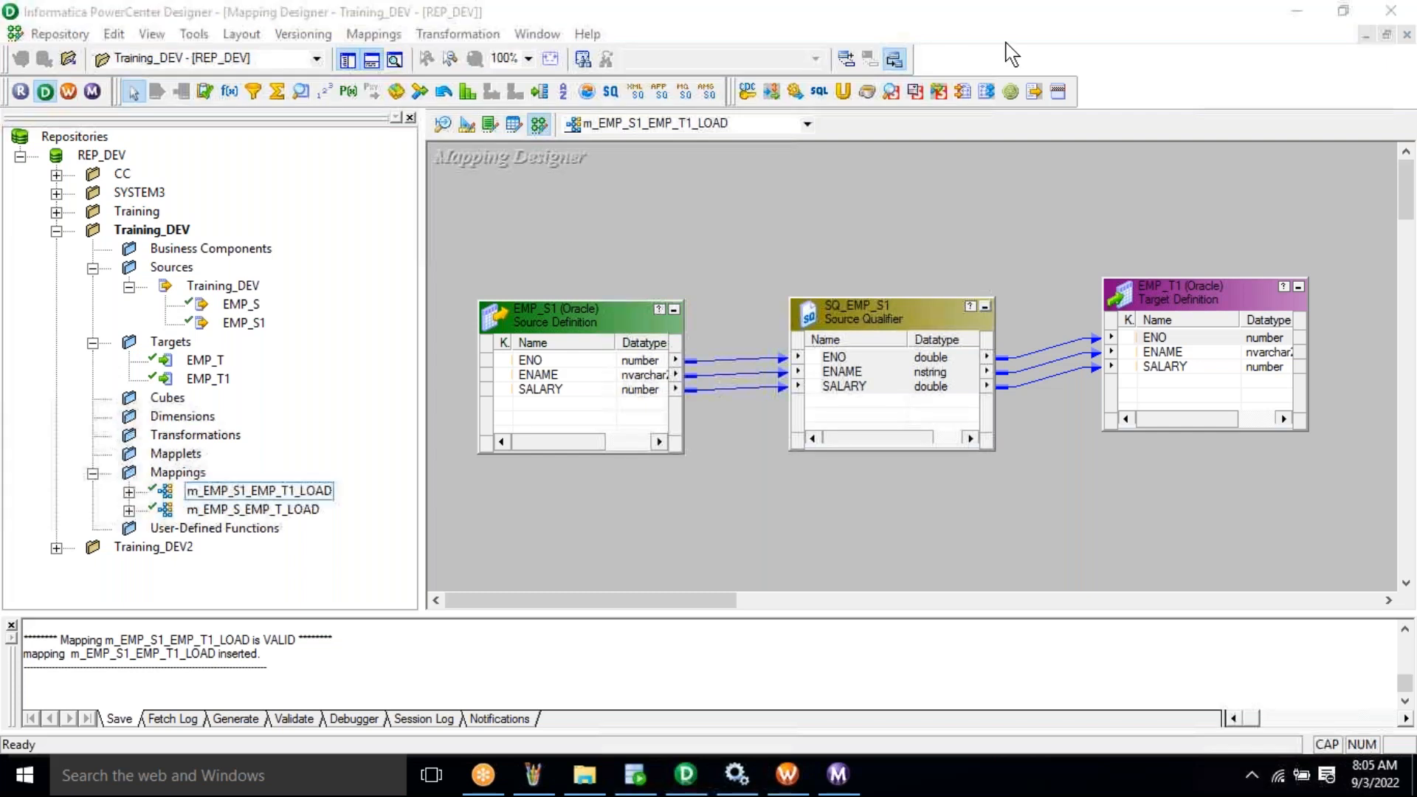